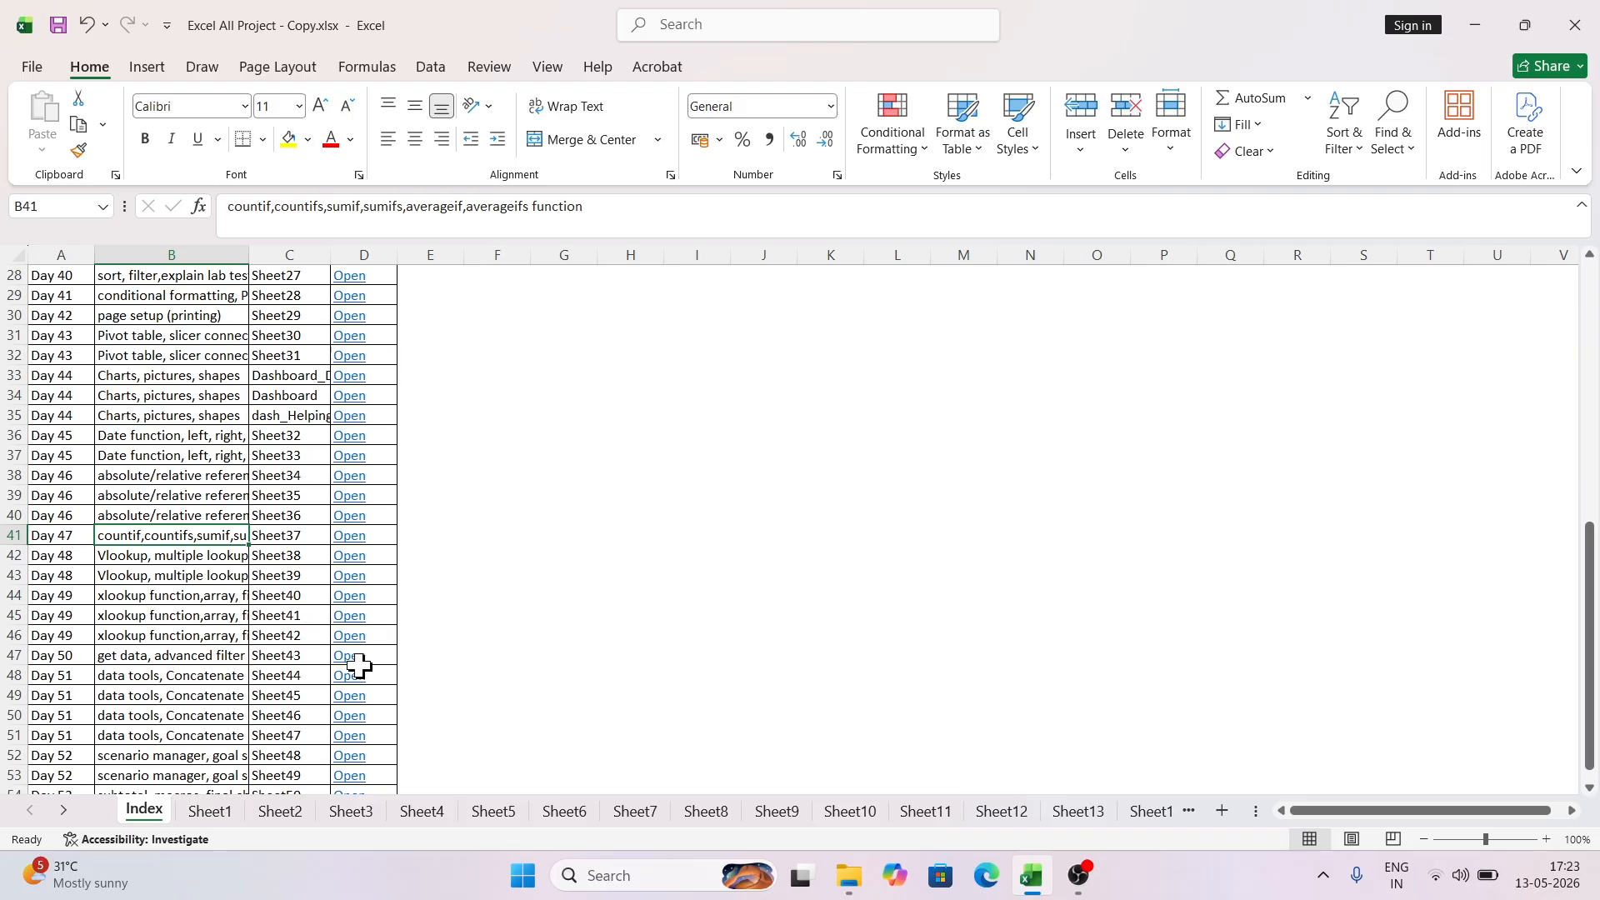
Step: Open Sheet37 from the index's Day 47 row and examine the expense data and the Q1 expense count table
{"action": "left_click", "coordinate": [351, 540]}
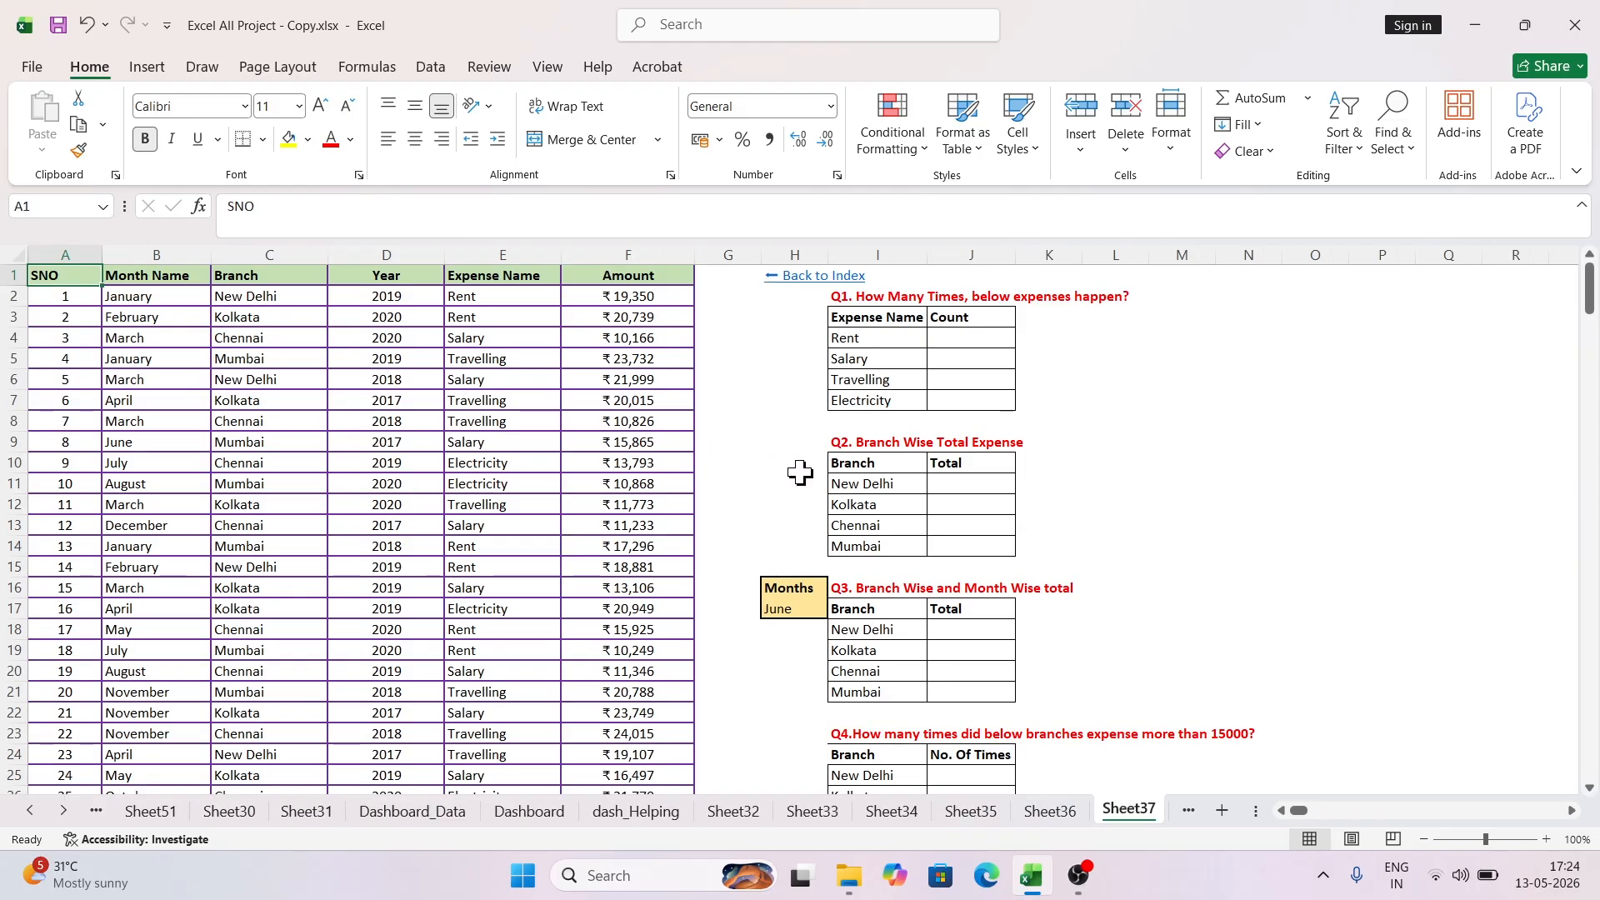
{"action": "left_click_drag", "start_coordinate": [67, 254], "coordinate": [589, 275]}
{"action": "left_click", "coordinate": [981, 339]}
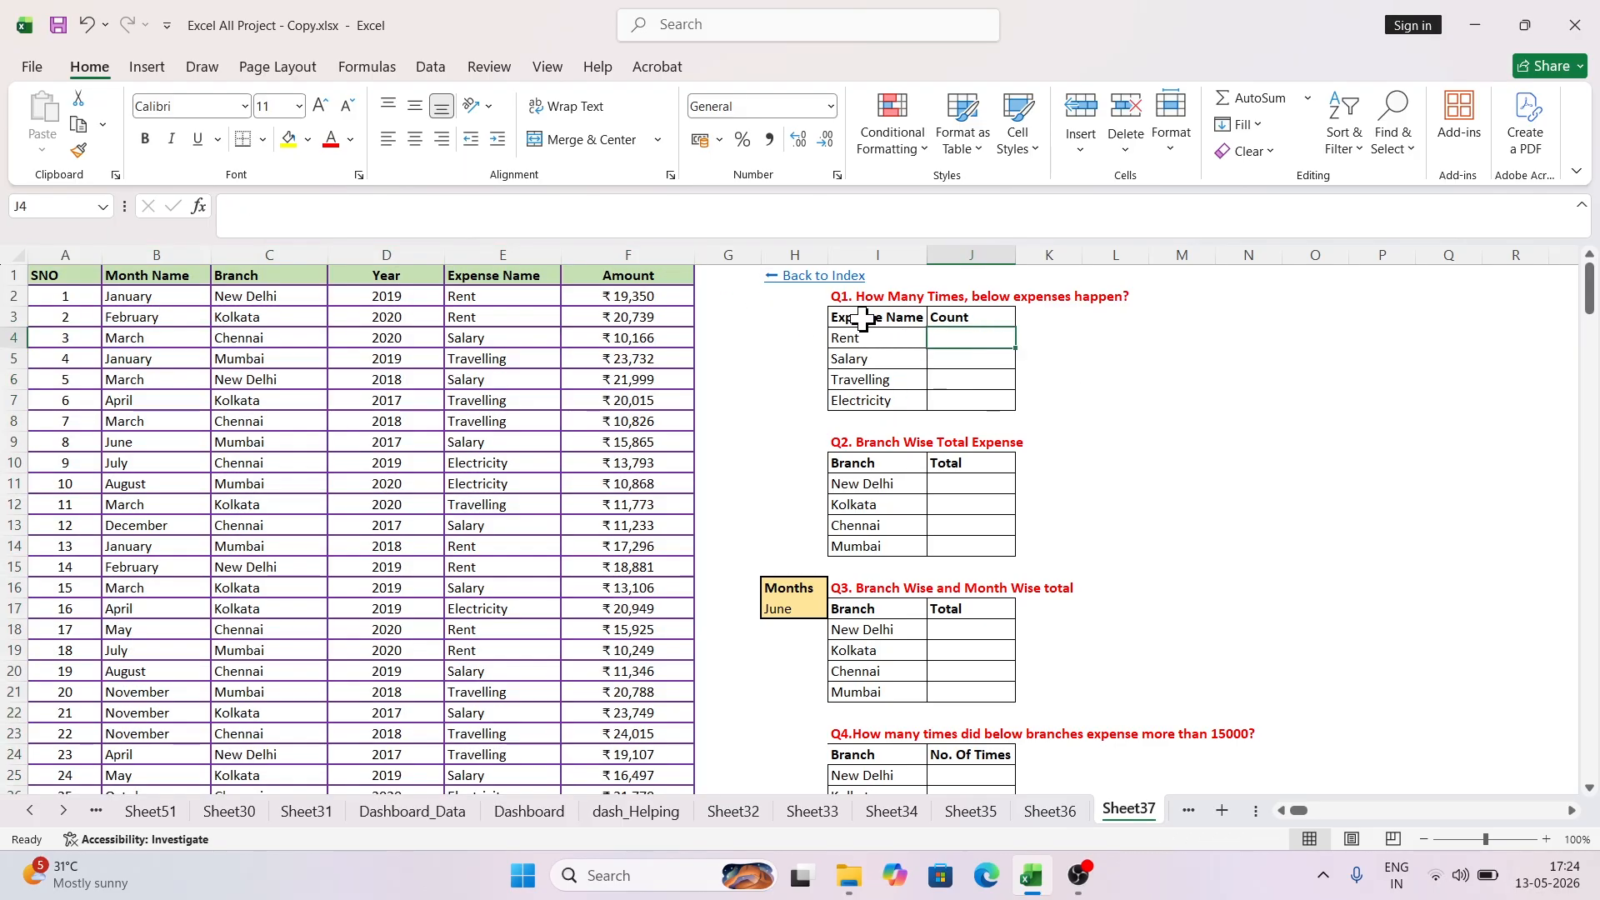
{"action": "left_click_drag", "start_coordinate": [863, 320], "coordinate": [925, 368]}
{"action": "left_click", "coordinate": [971, 340]}
{"action": "left_click", "coordinate": [1127, 399]}
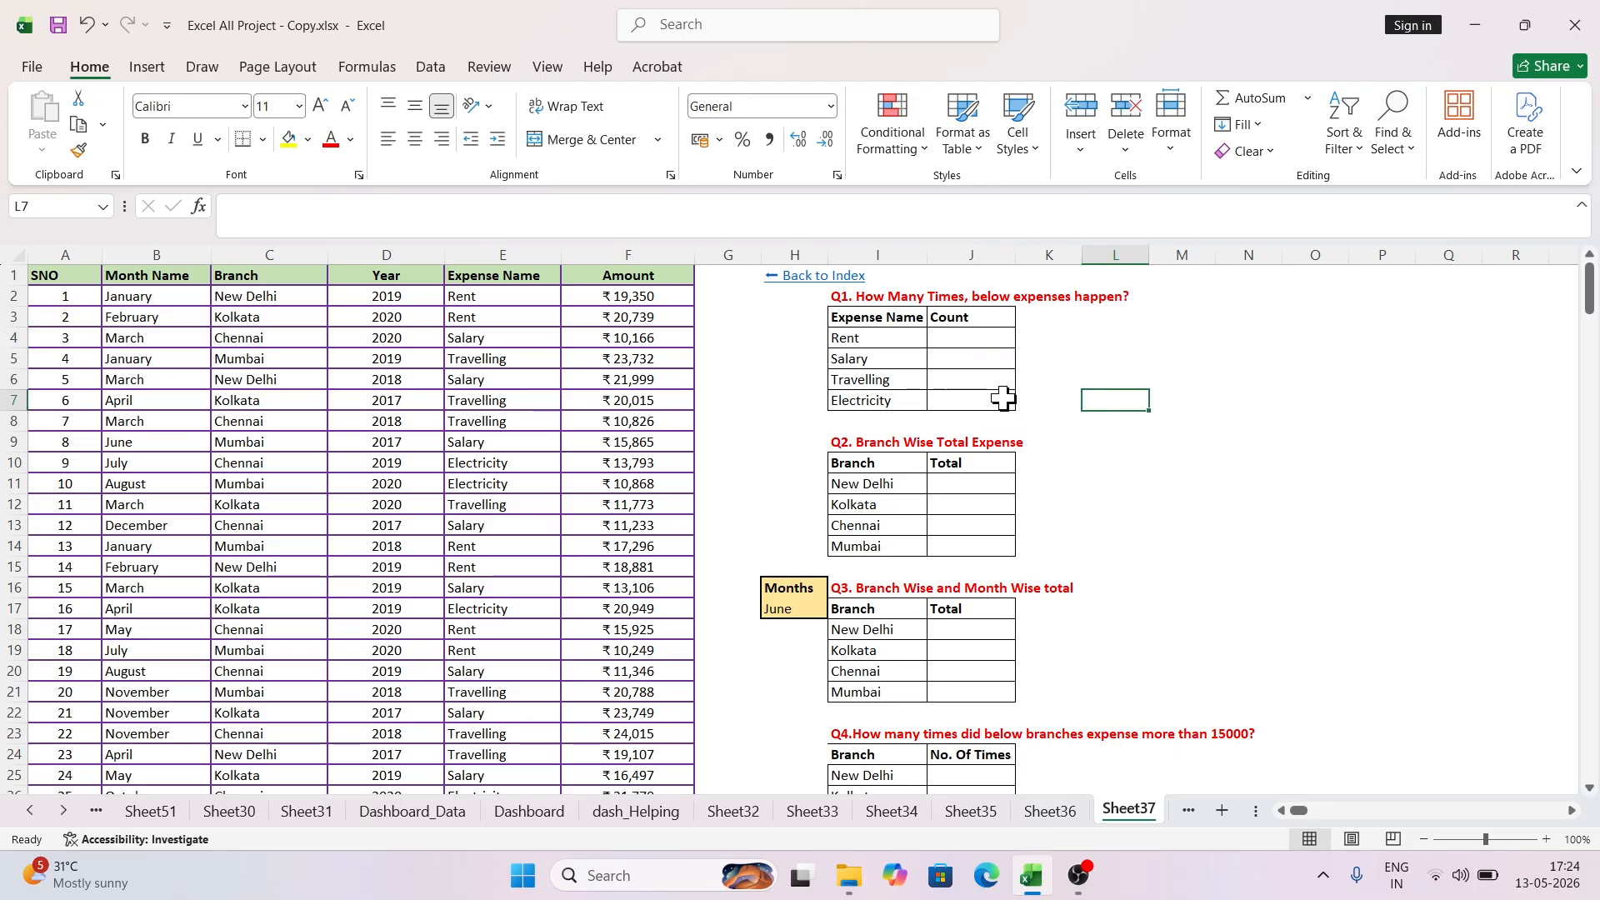
{"action": "left_click", "coordinate": [961, 340]}
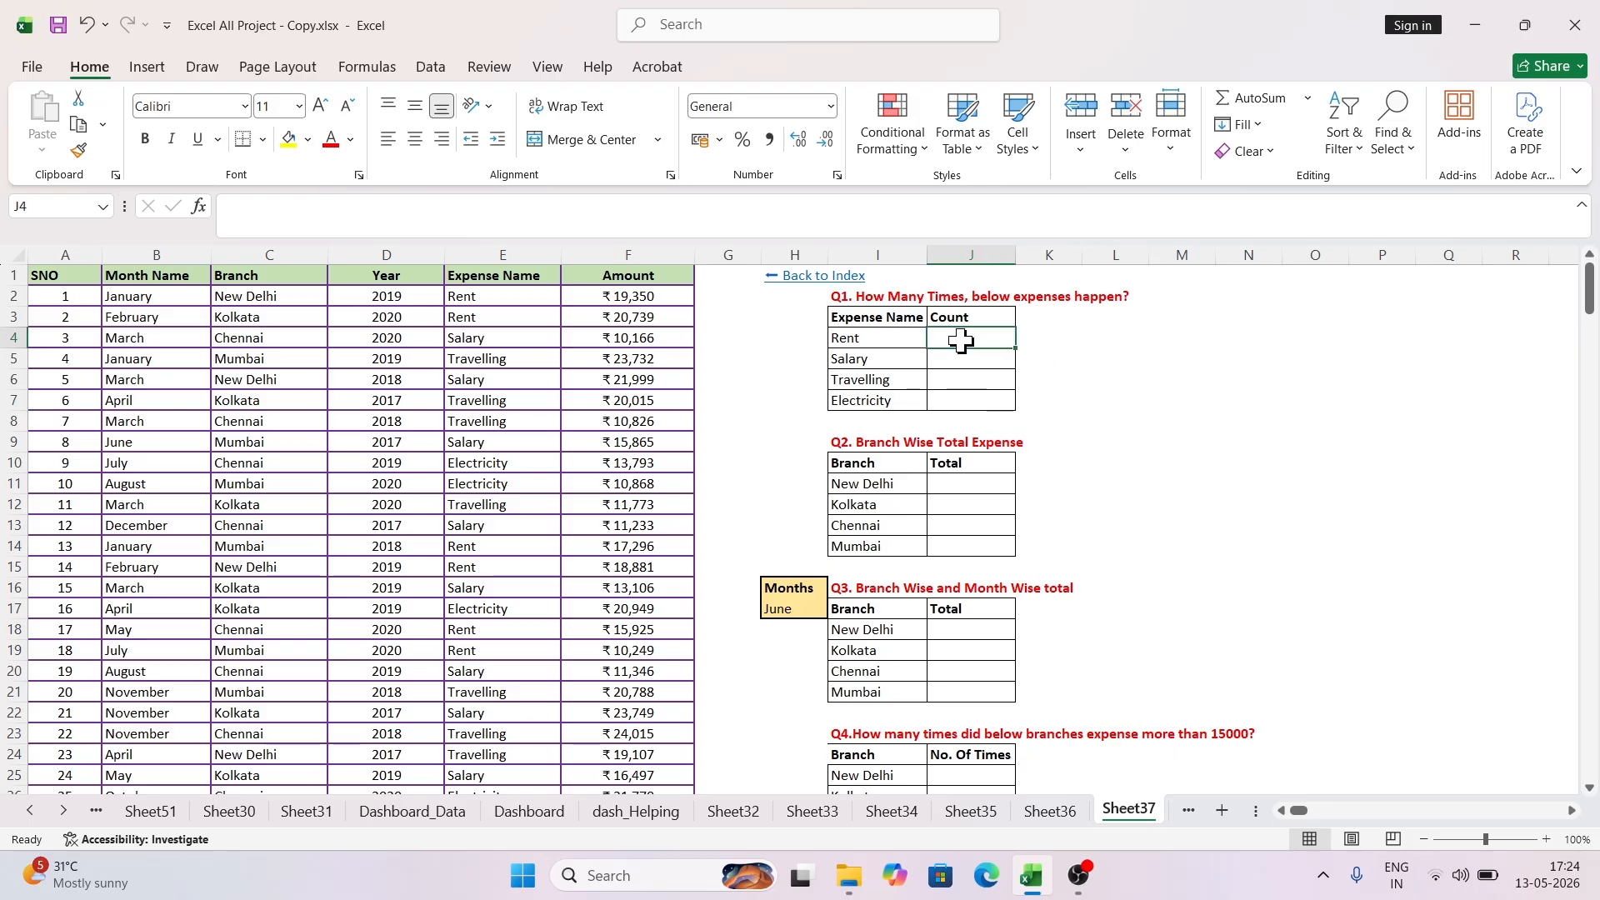
{"action": "left_click", "coordinate": [867, 341]}
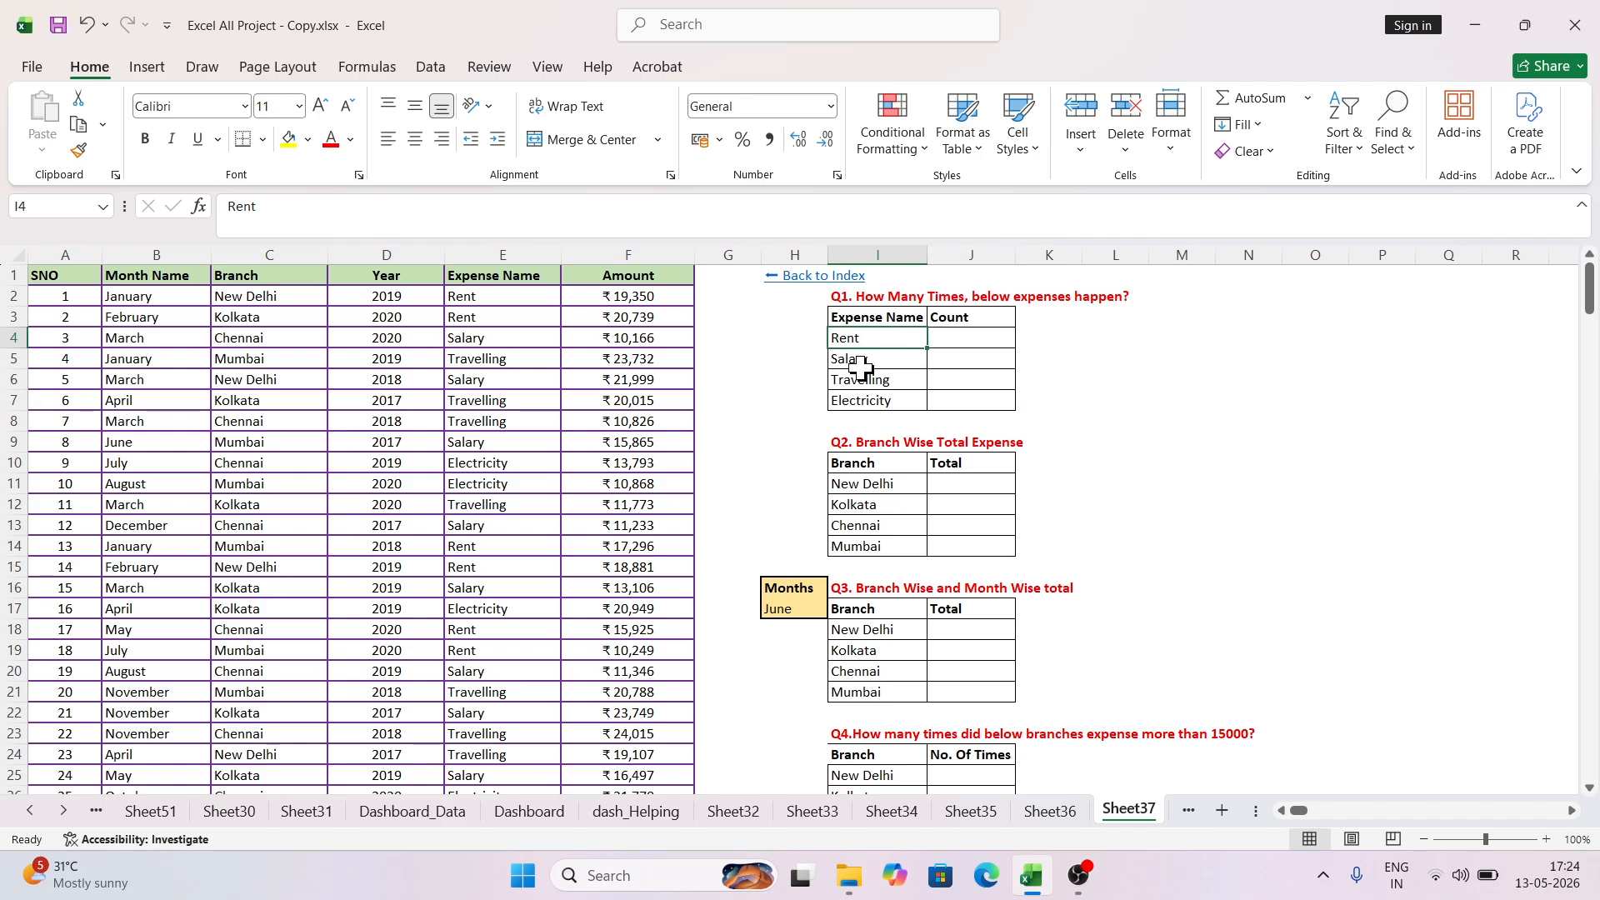
{"action": "left_click", "coordinate": [881, 360]}
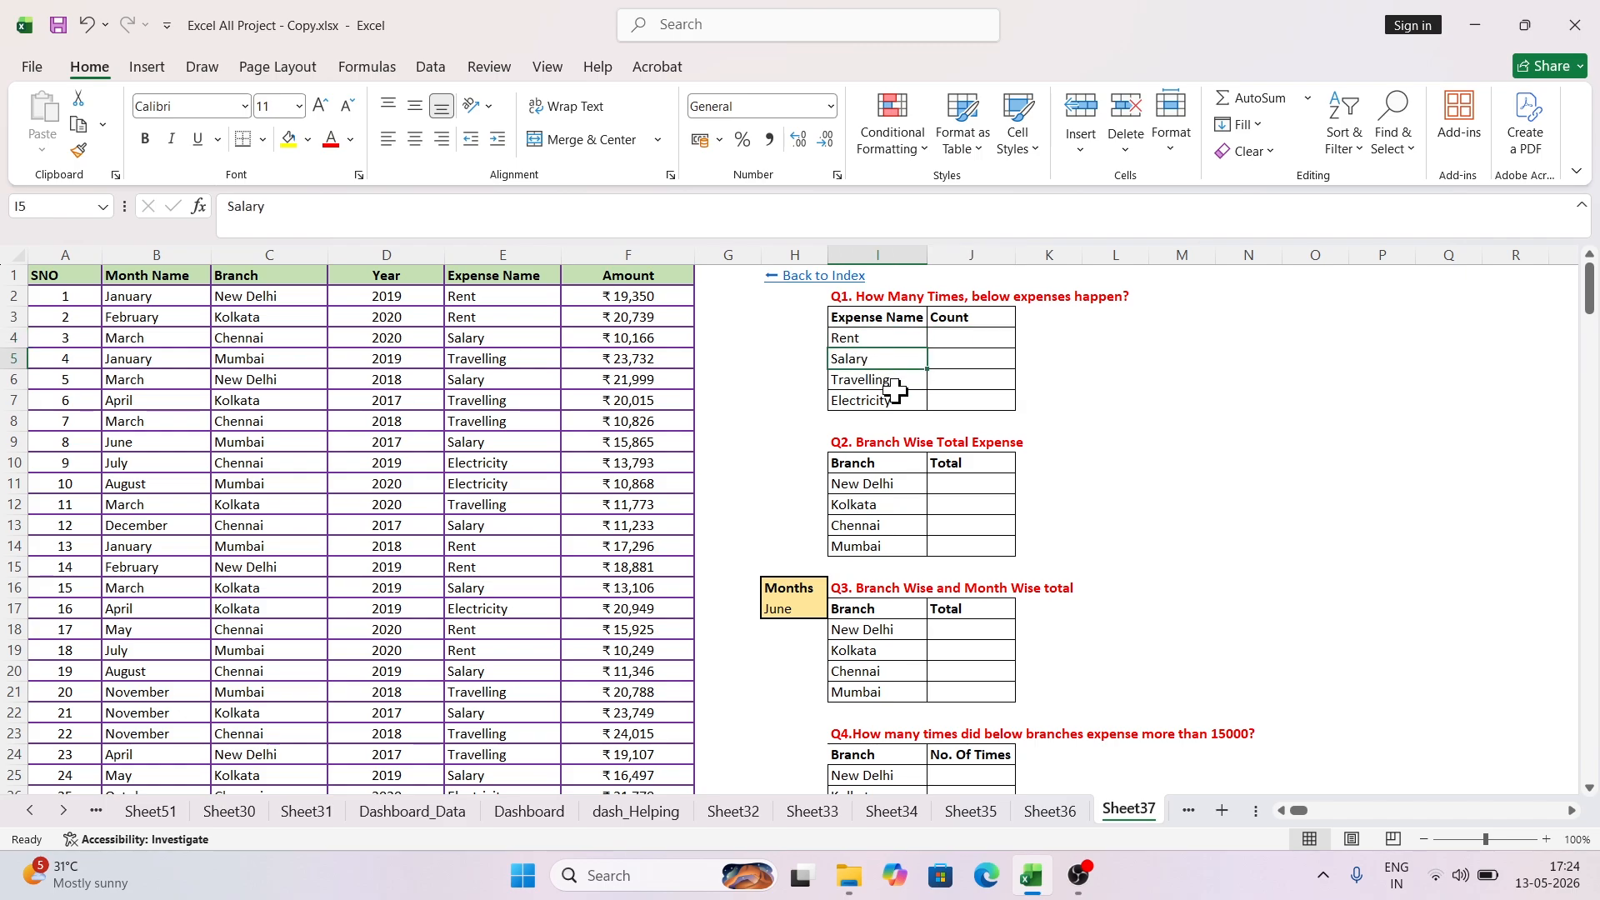
Step: Count the Rent expenses in cell J4 of the Q1 table with the formula =COUNTIF(E:E,I4)
{"action": "left_click", "coordinate": [975, 342]}
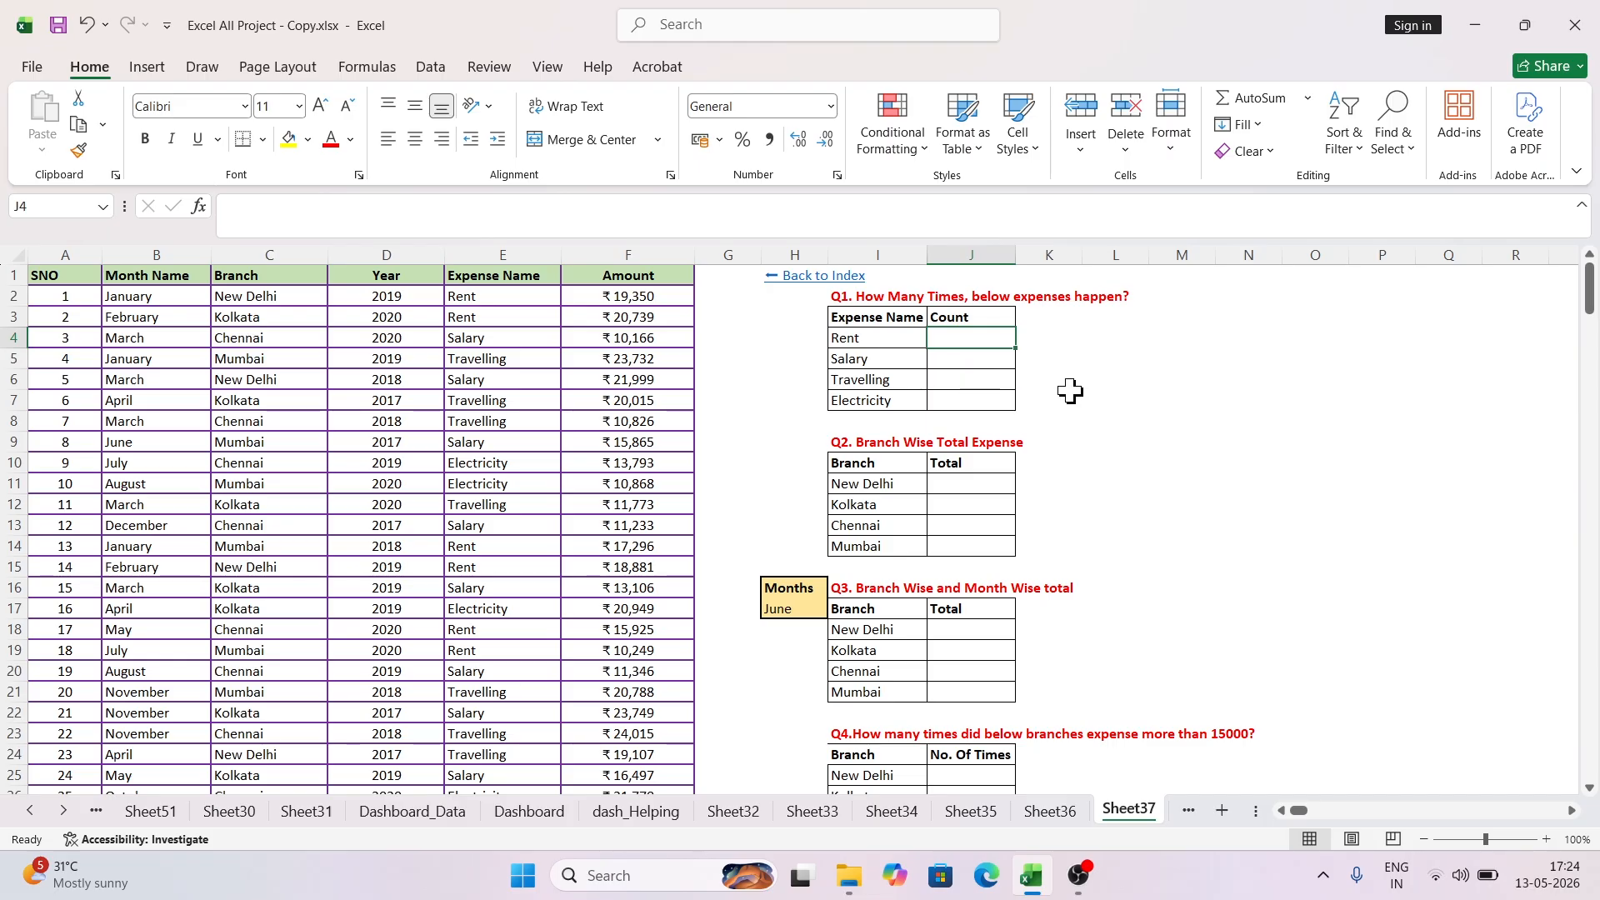
{"action": "type", "text": "=c"}
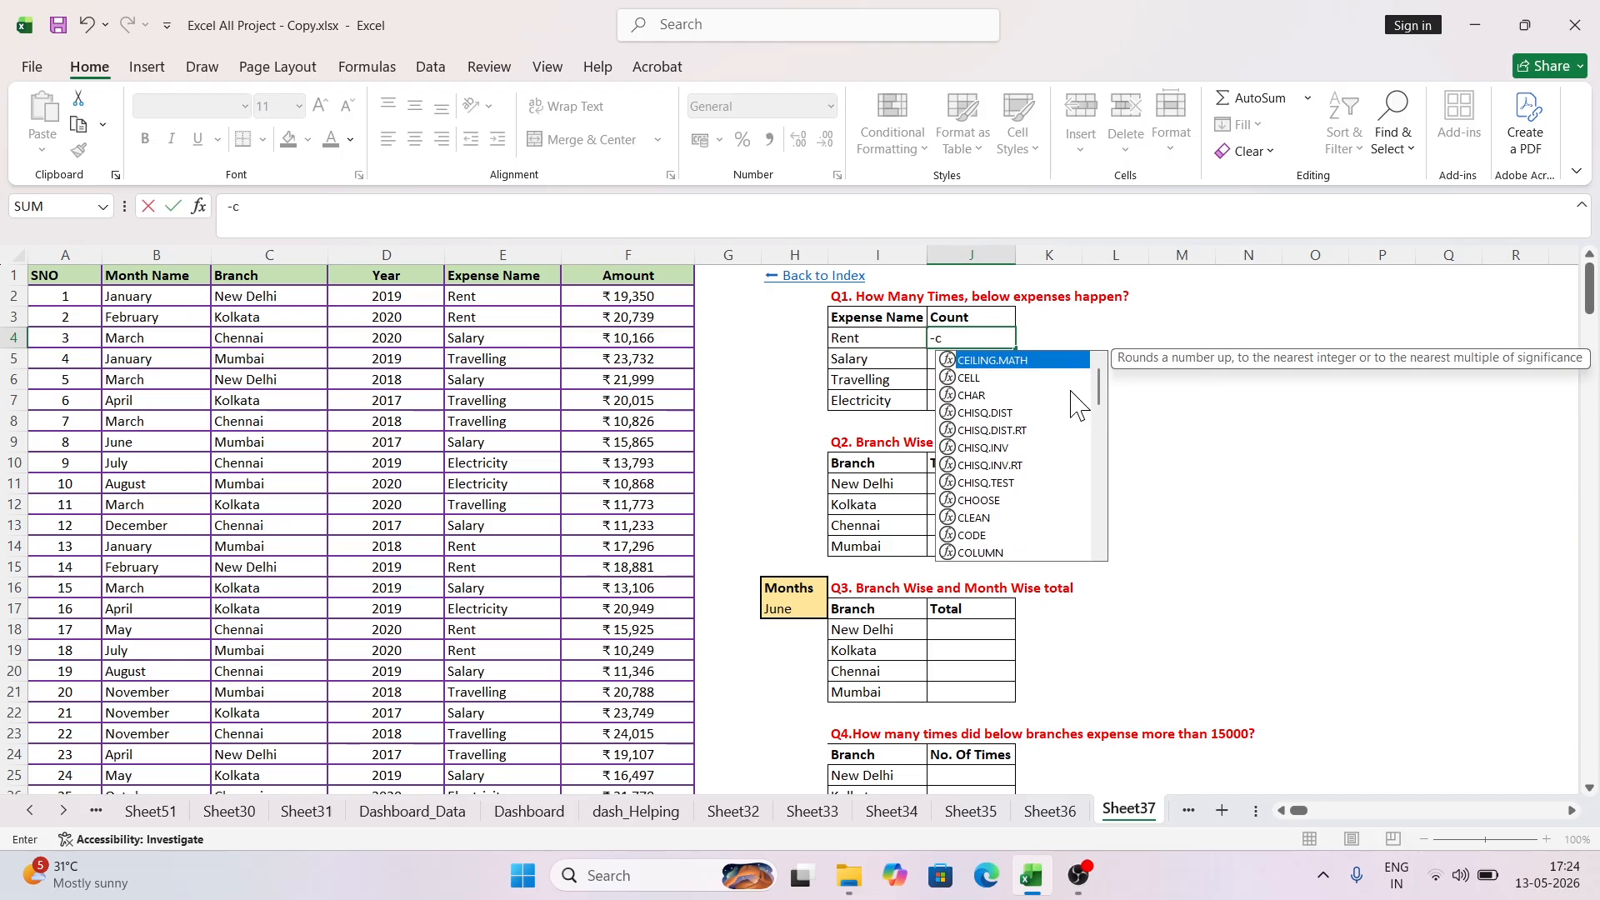
{"action": "key", "text": "BackSpace"}
{"action": "type", "text": "countif"}
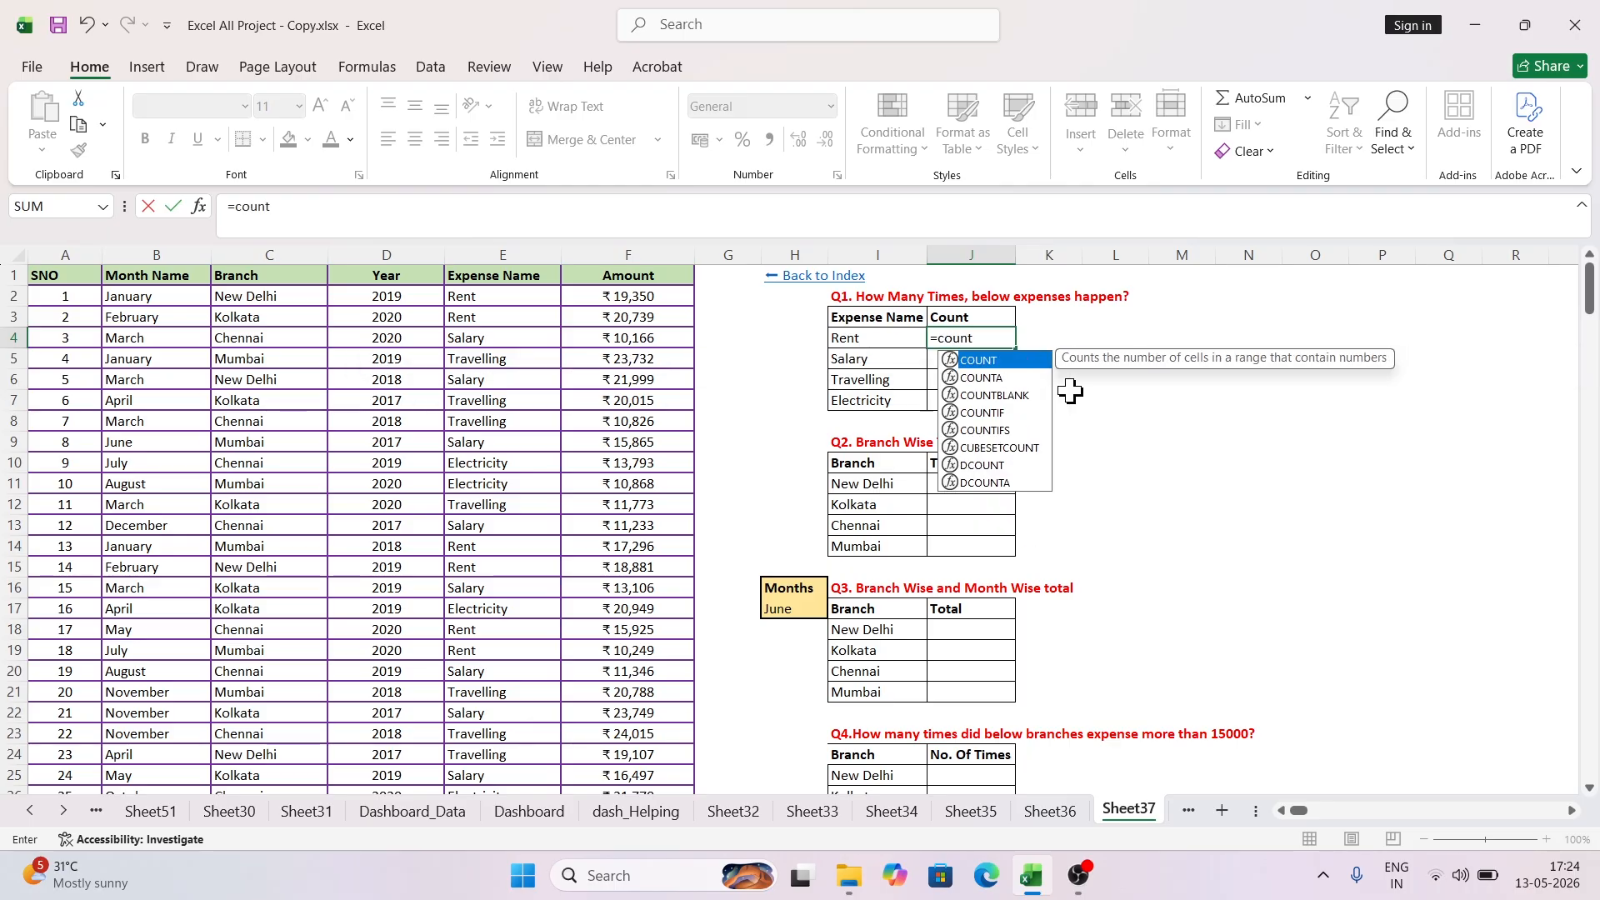
{"action": "key", "text": "Tab"}
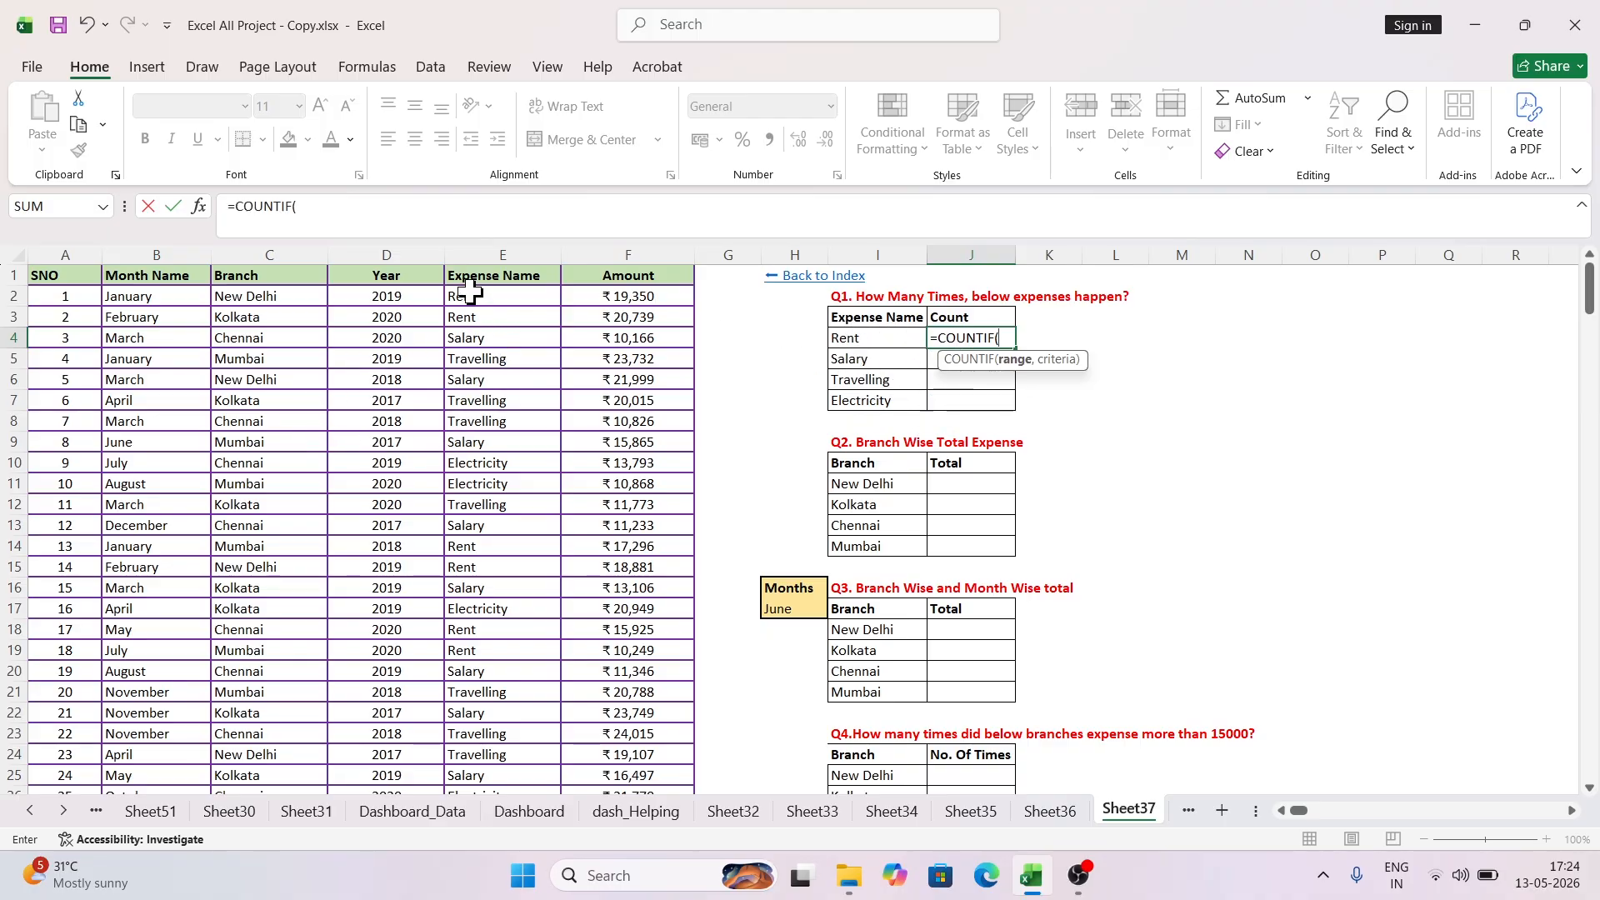
{"action": "left_click", "coordinate": [494, 251]}
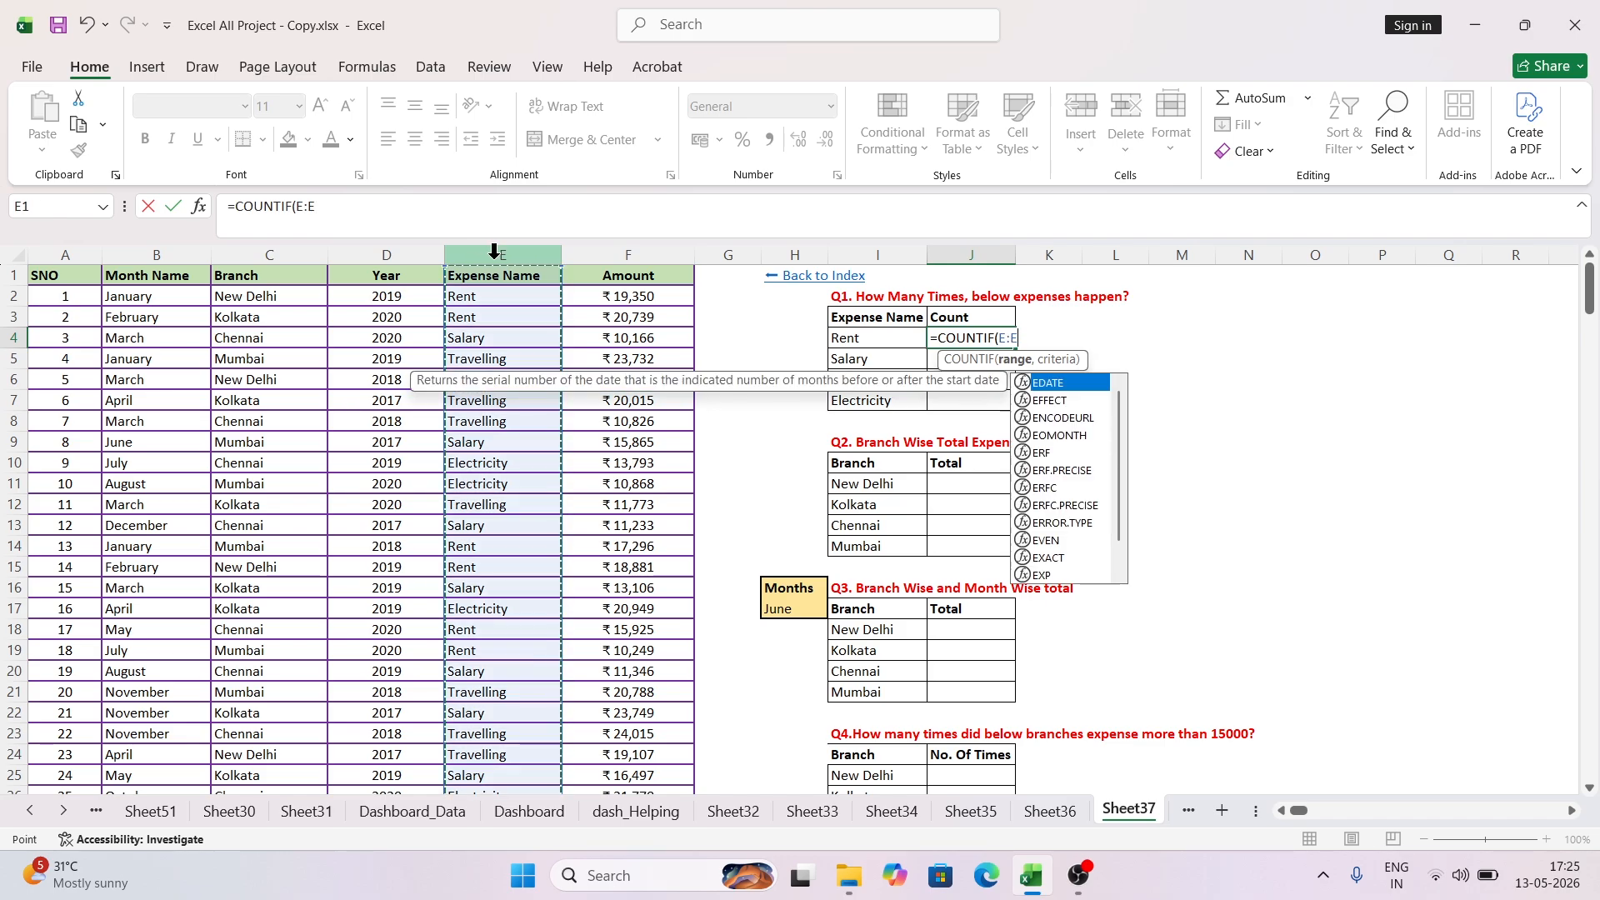
{"action": "type", "text": ","}
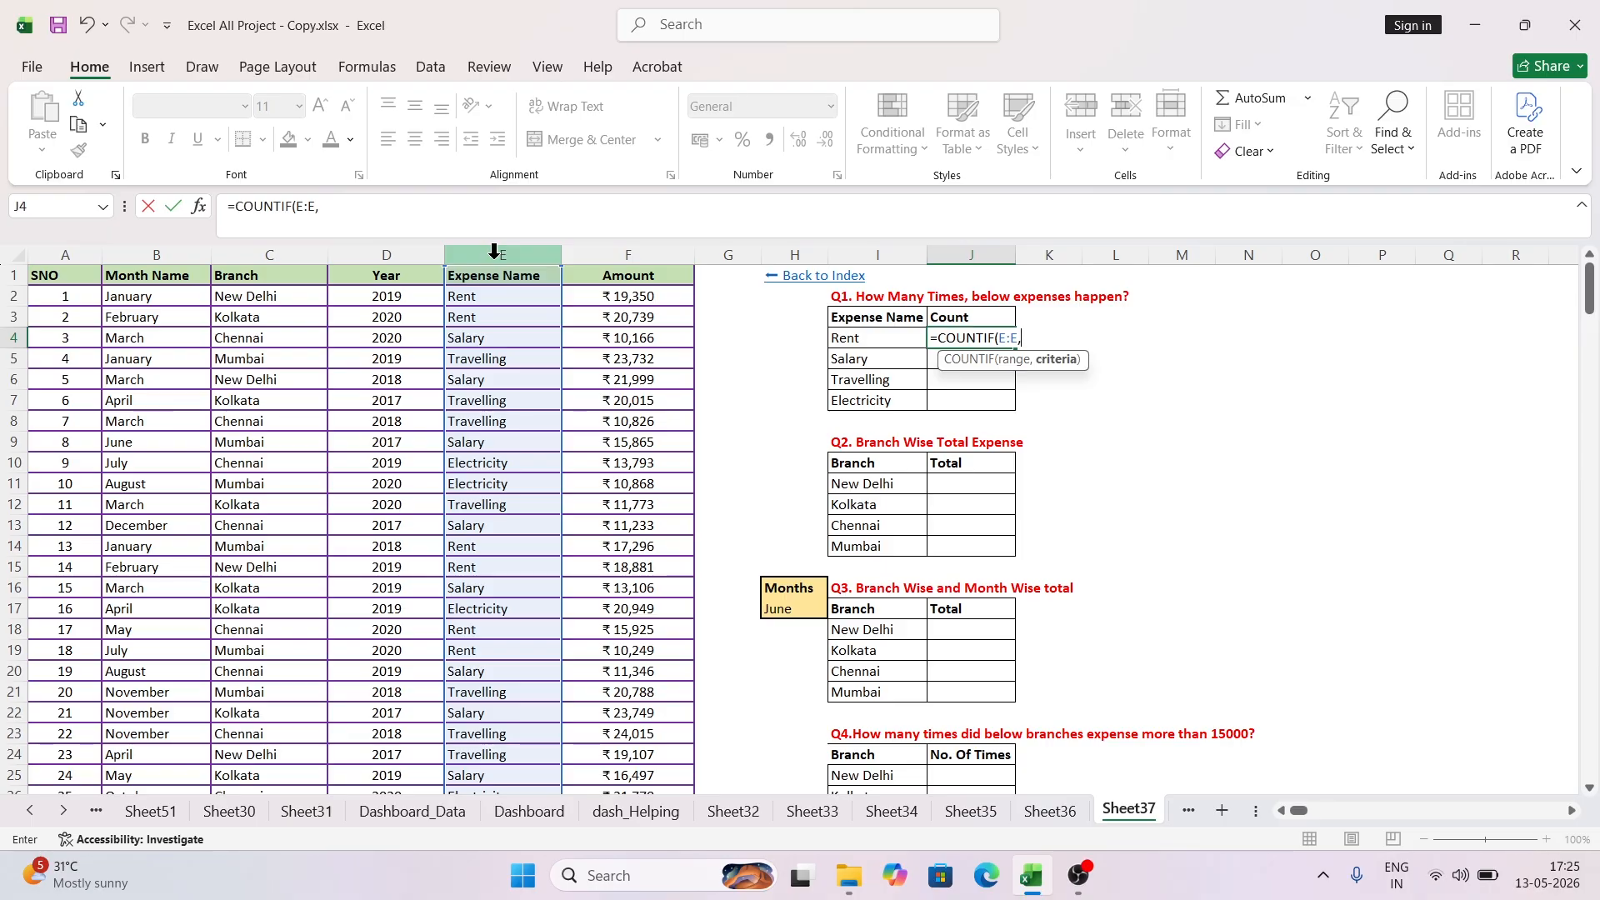
{"action": "left_click", "coordinate": [874, 335]}
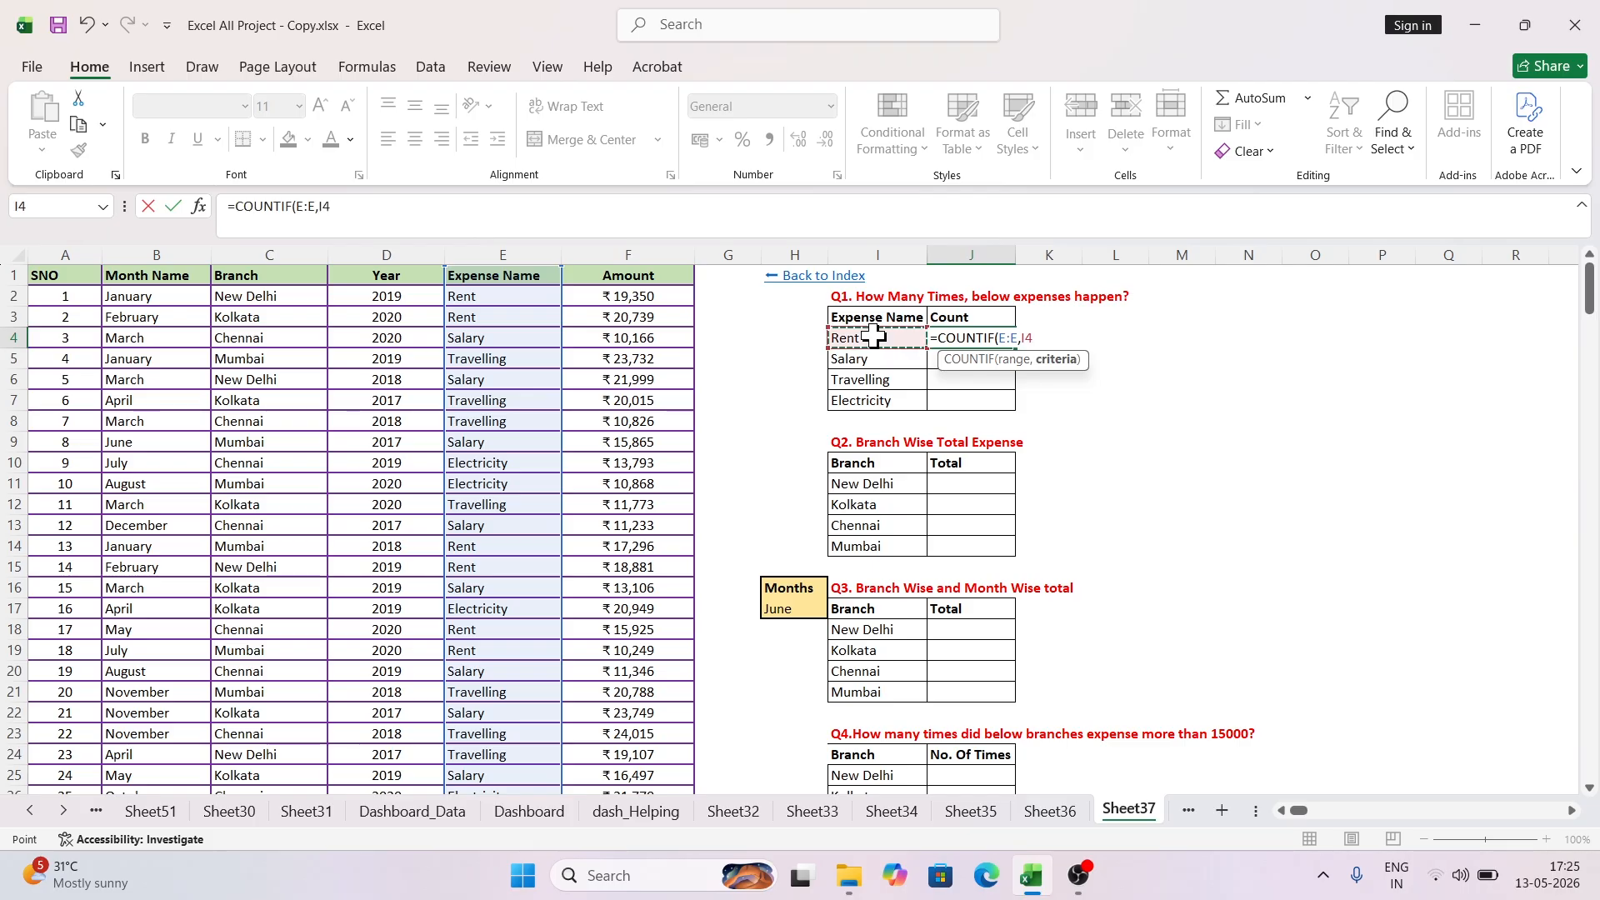
{"action": "key", "text": "Return"}
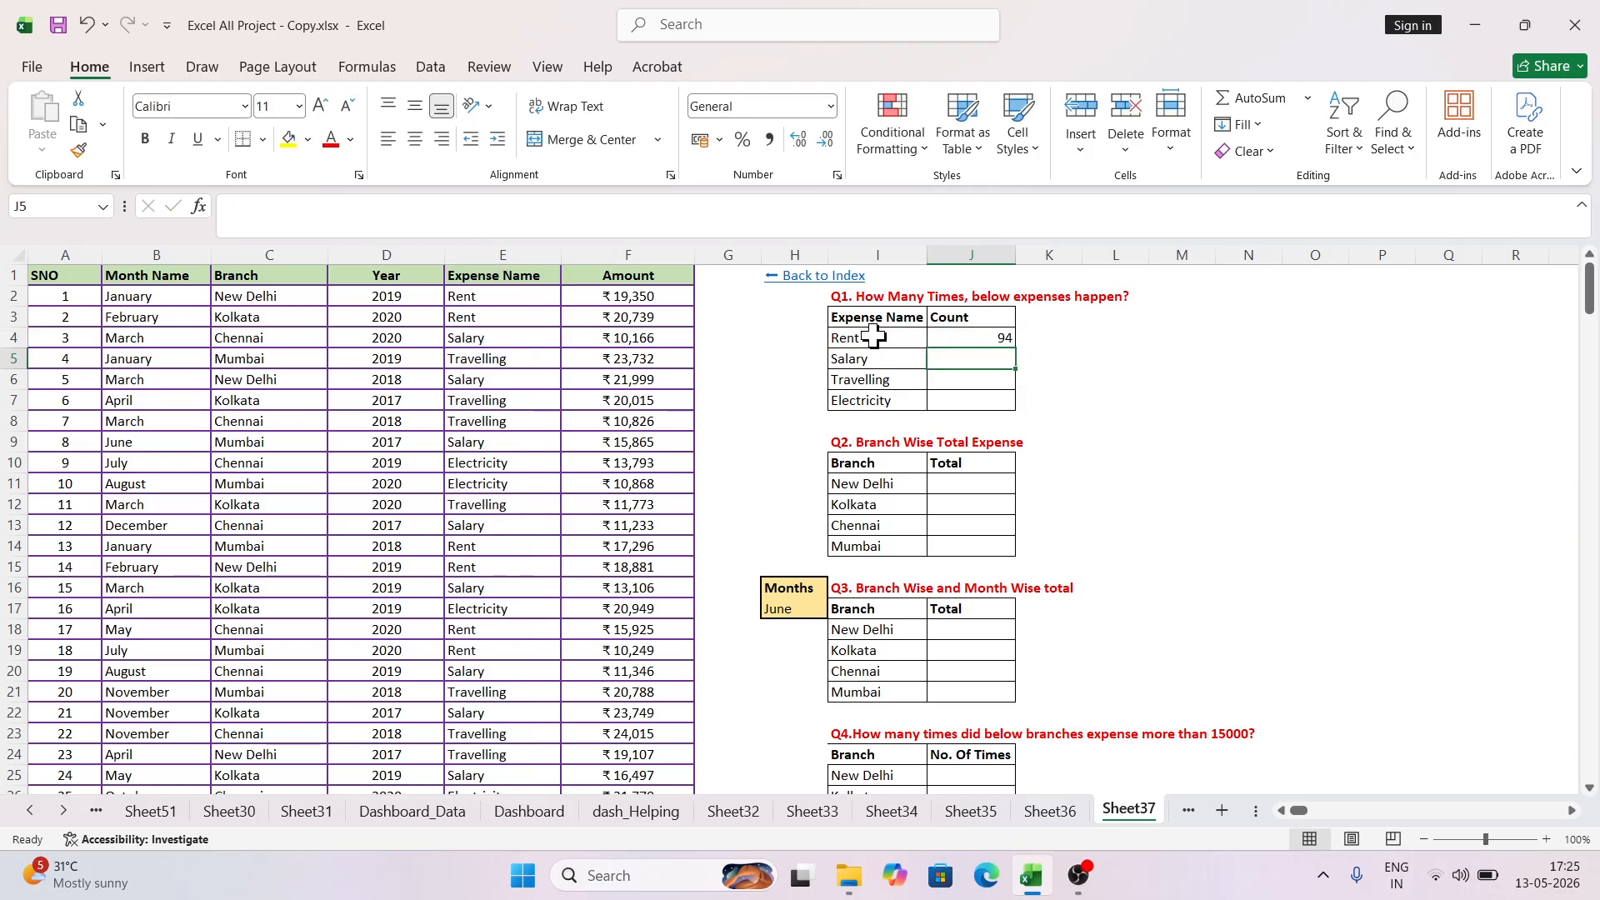
Step: Fill the Rent count formula down the Q1 table for Salary, Travelling and Electricity
{"action": "left_click", "coordinate": [990, 337]}
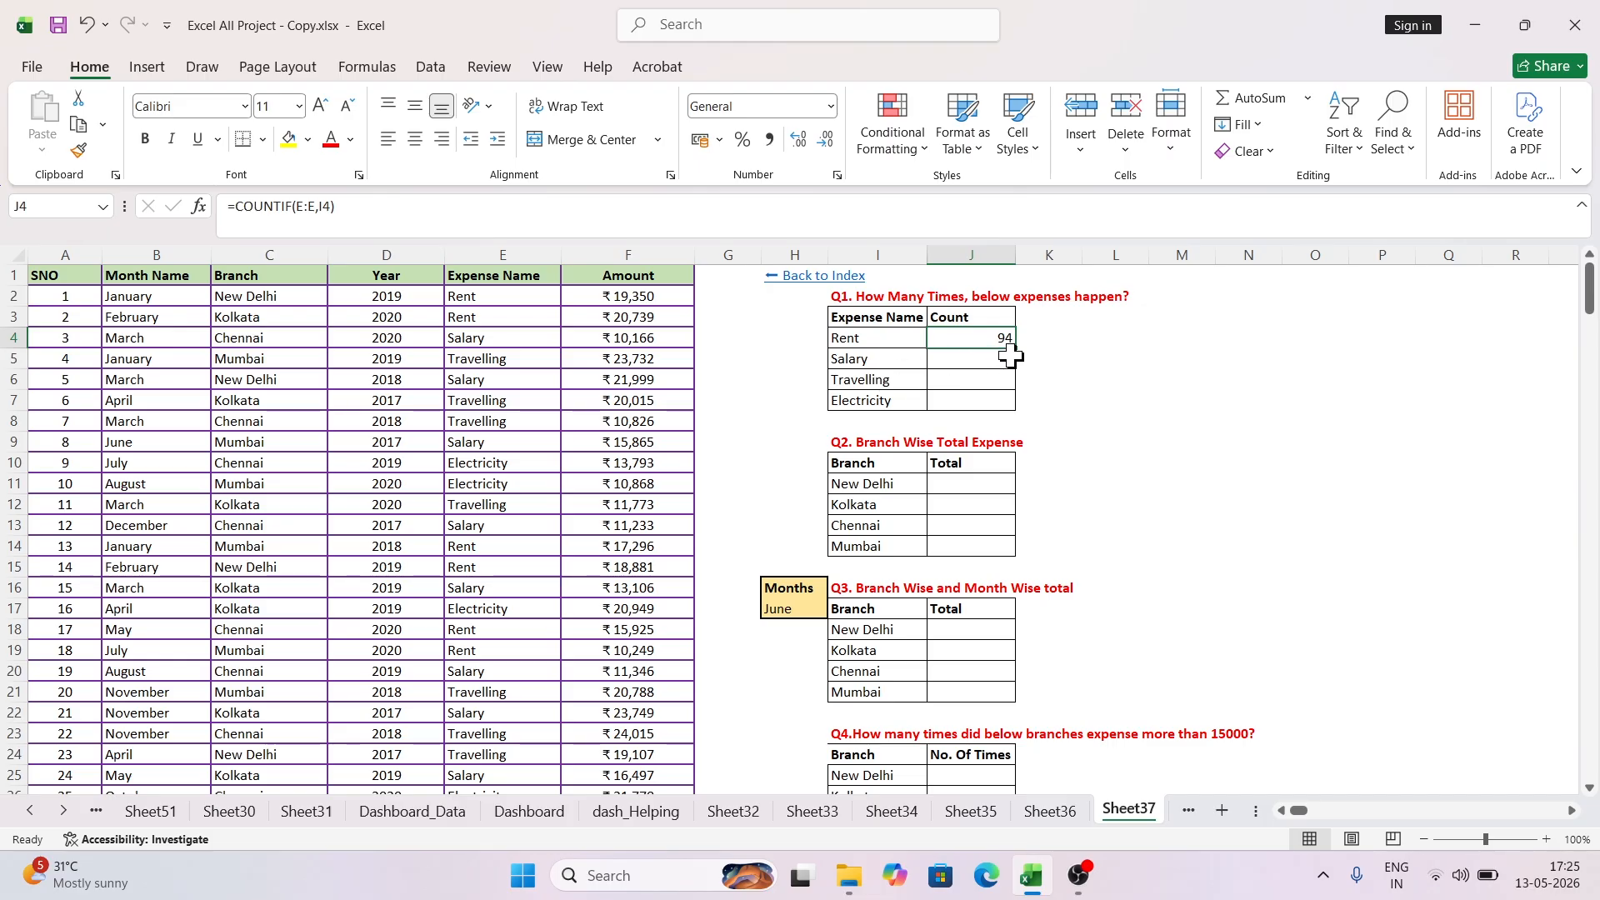
{"action": "double_click", "coordinate": [1020, 351]}
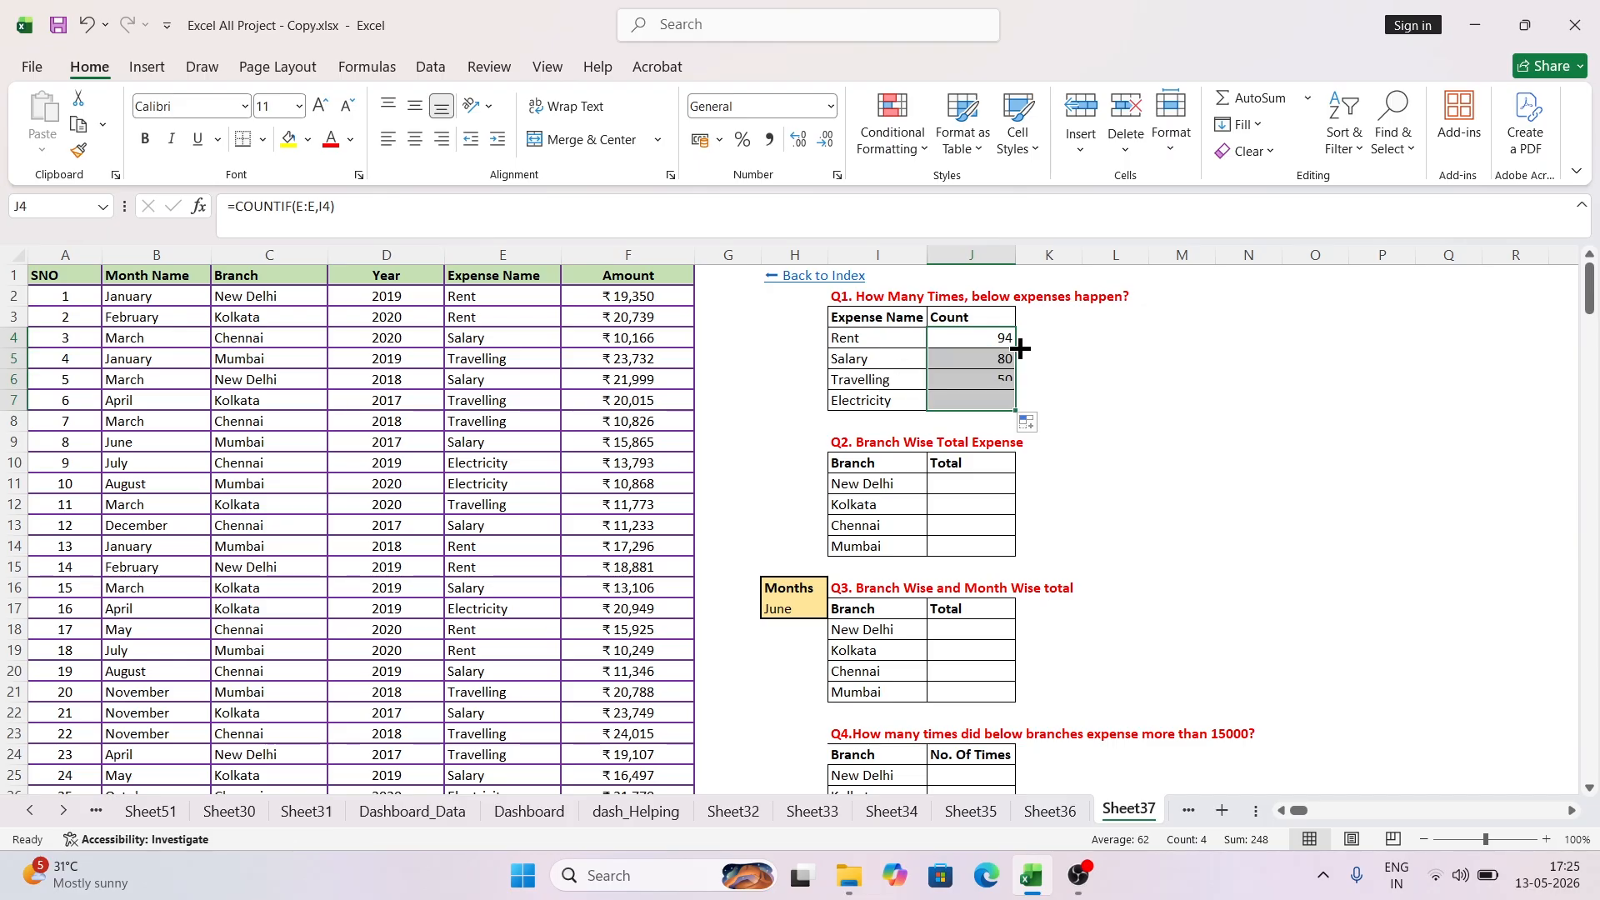
{"action": "left_click", "coordinate": [986, 380]}
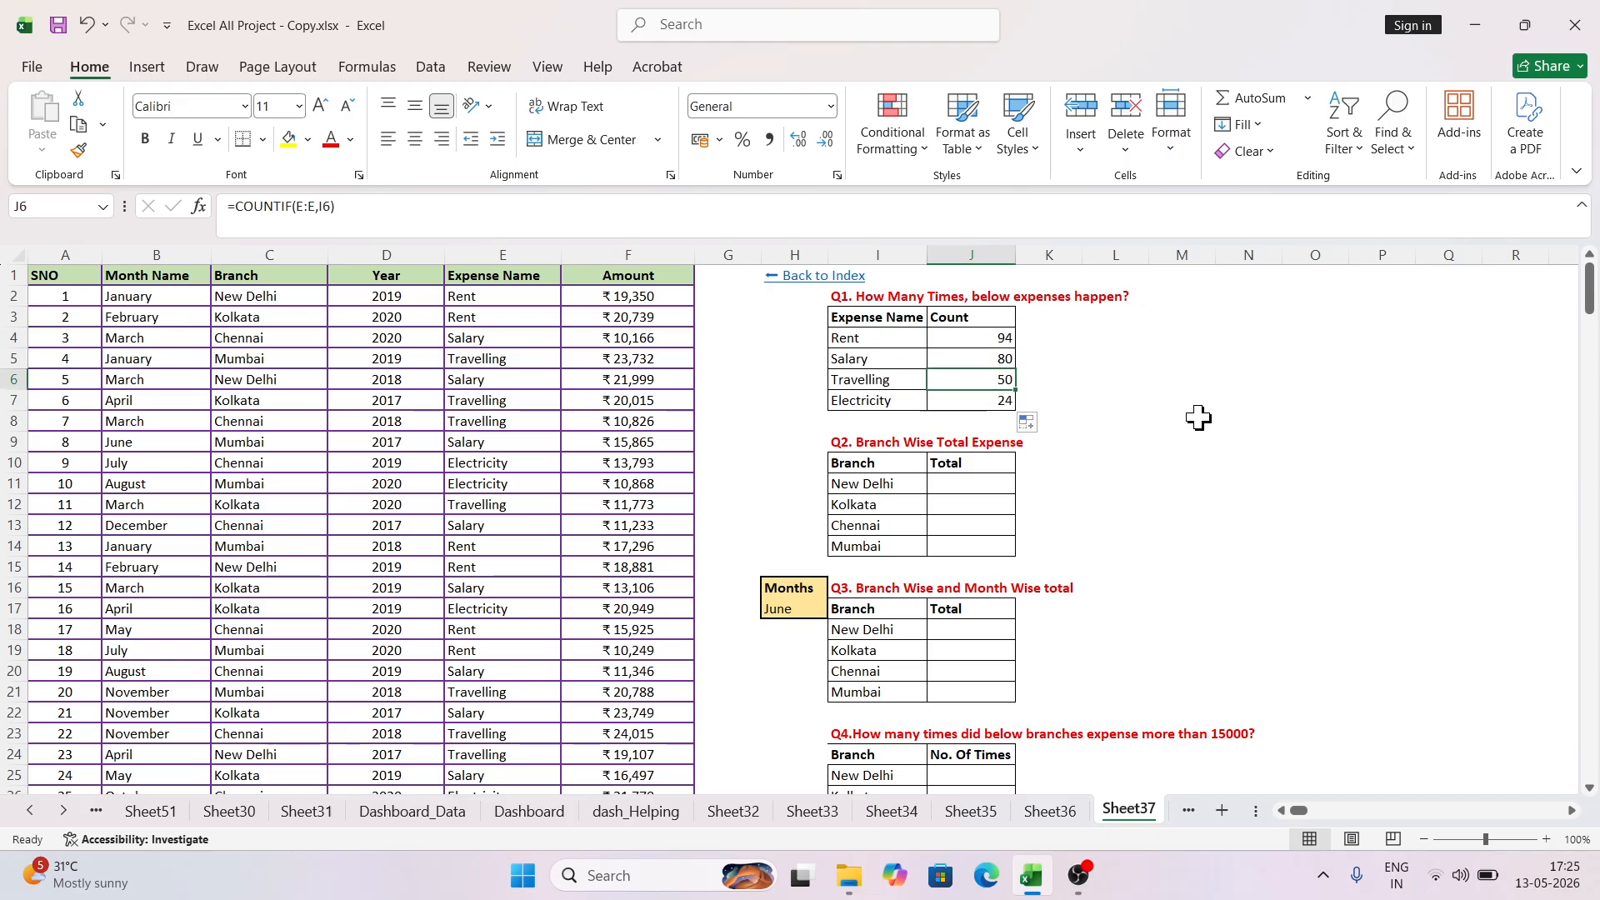
Step: Total New Delhi's expenses in cell J11 of the Q2 table with the formula =SUMIF(C:C,I11,F:F)
{"action": "left_click", "coordinate": [975, 485]}
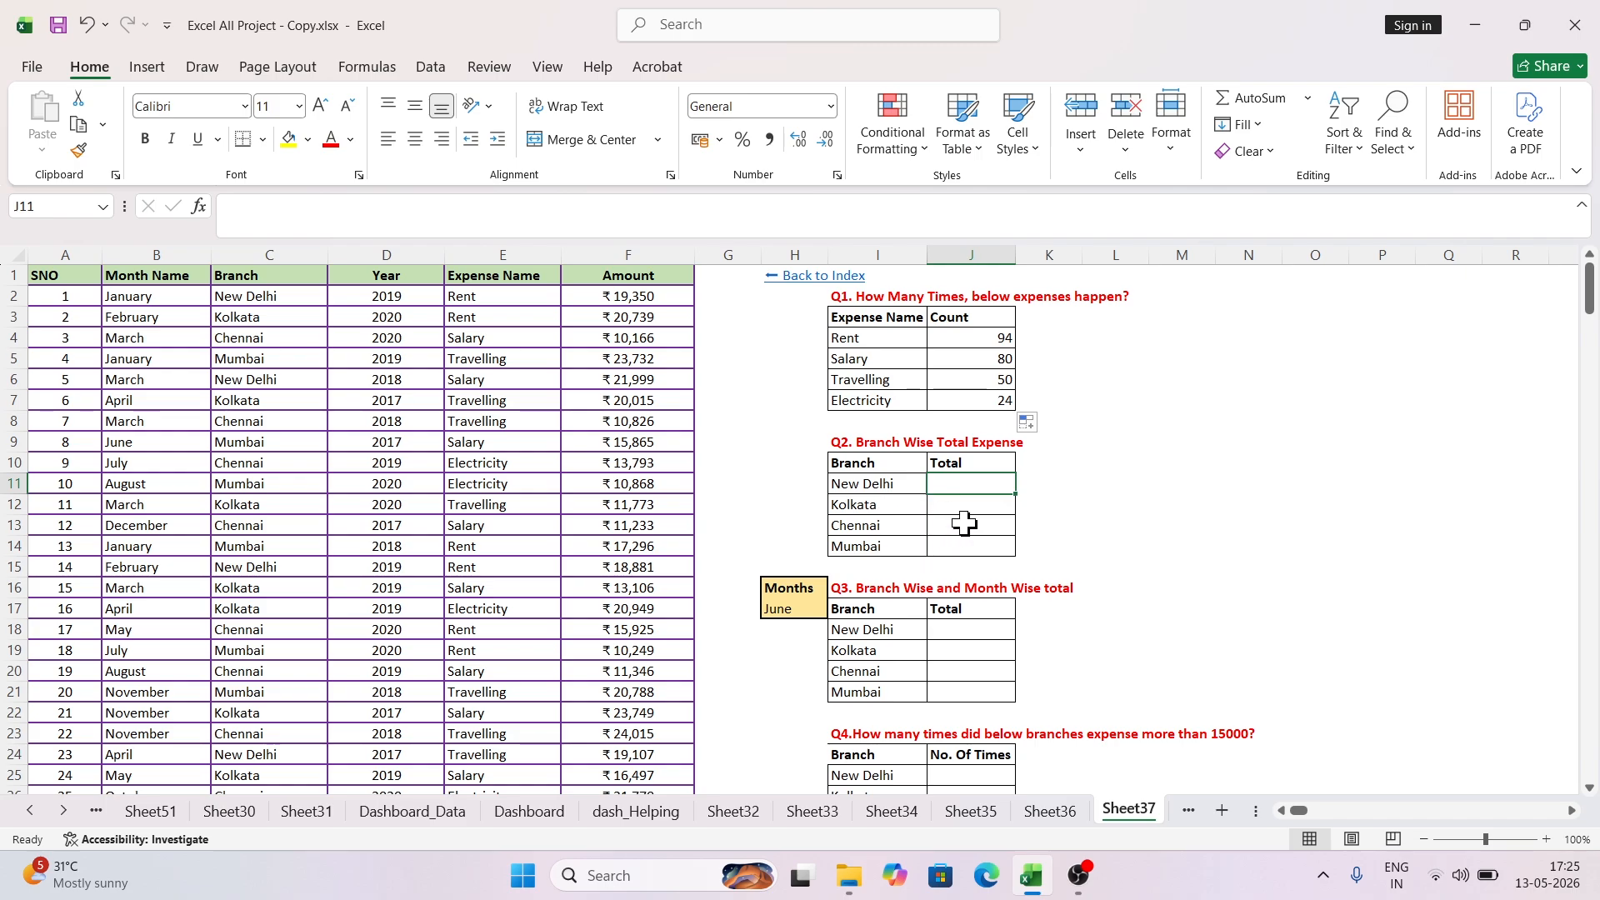
{"action": "type", "text": "=sumi"}
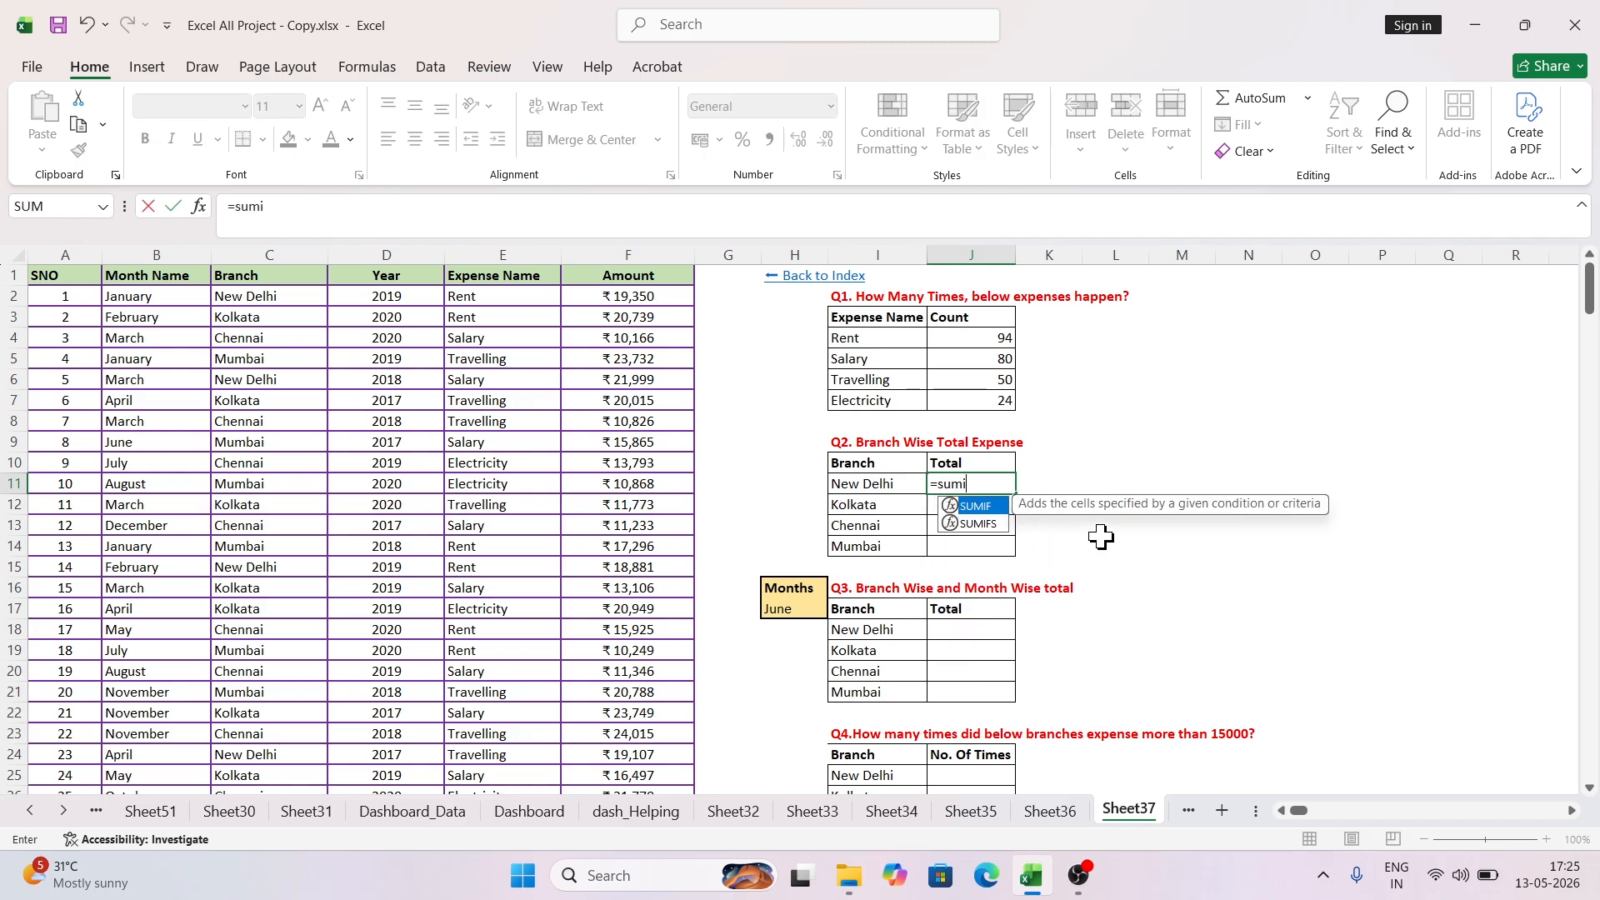
{"action": "type", "text": "f"}
{"action": "key", "text": "Tab"}
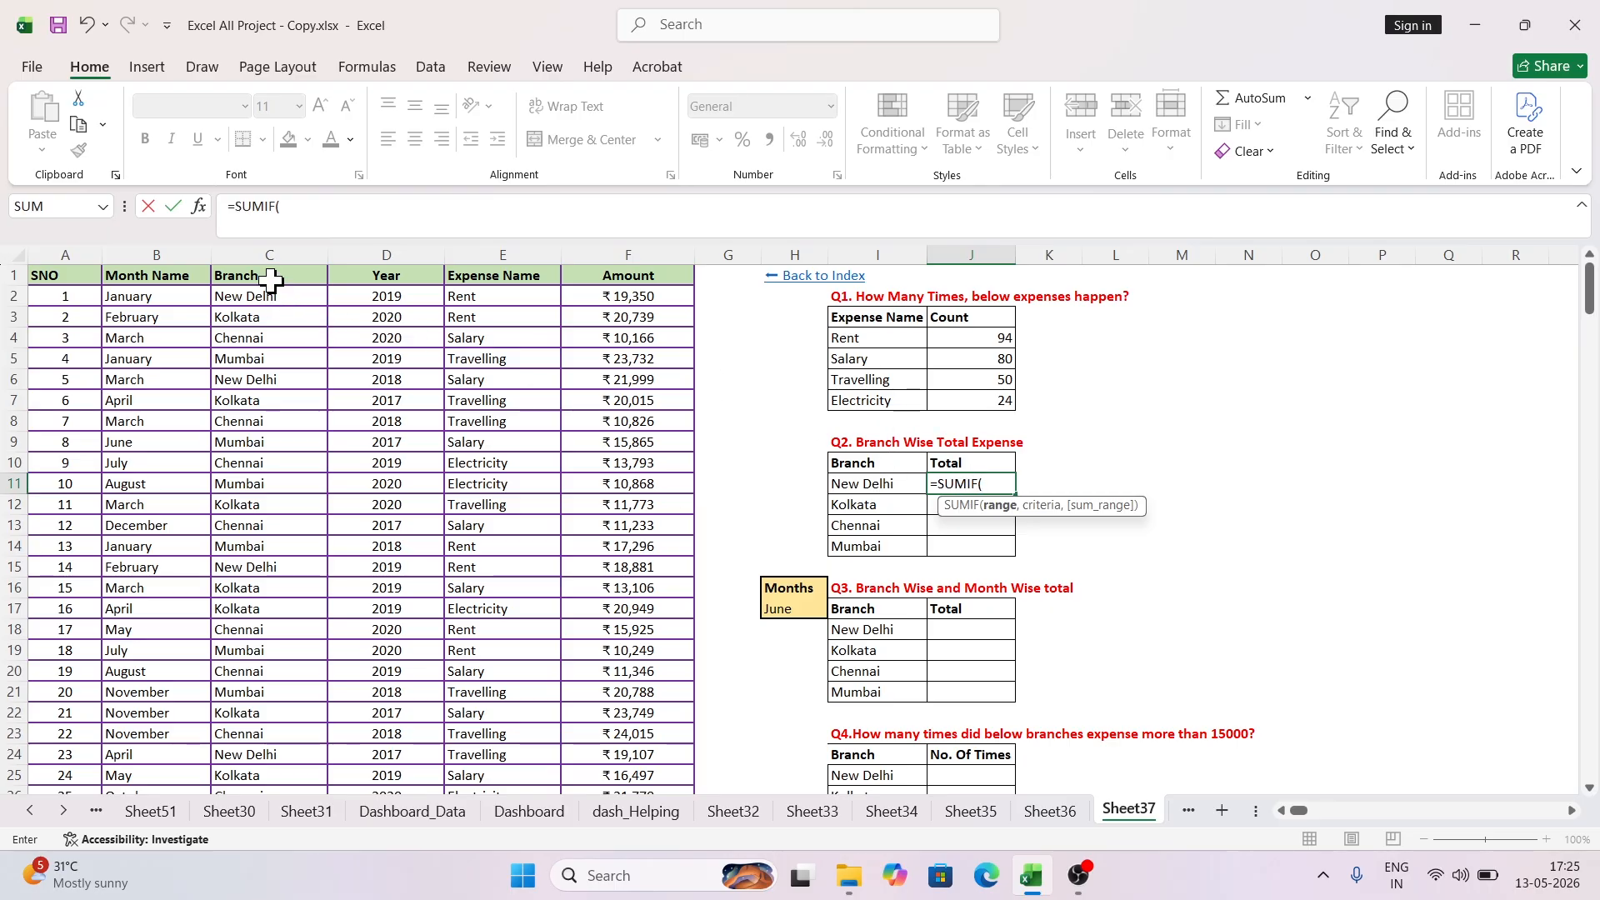
{"action": "left_click", "coordinate": [250, 252]}
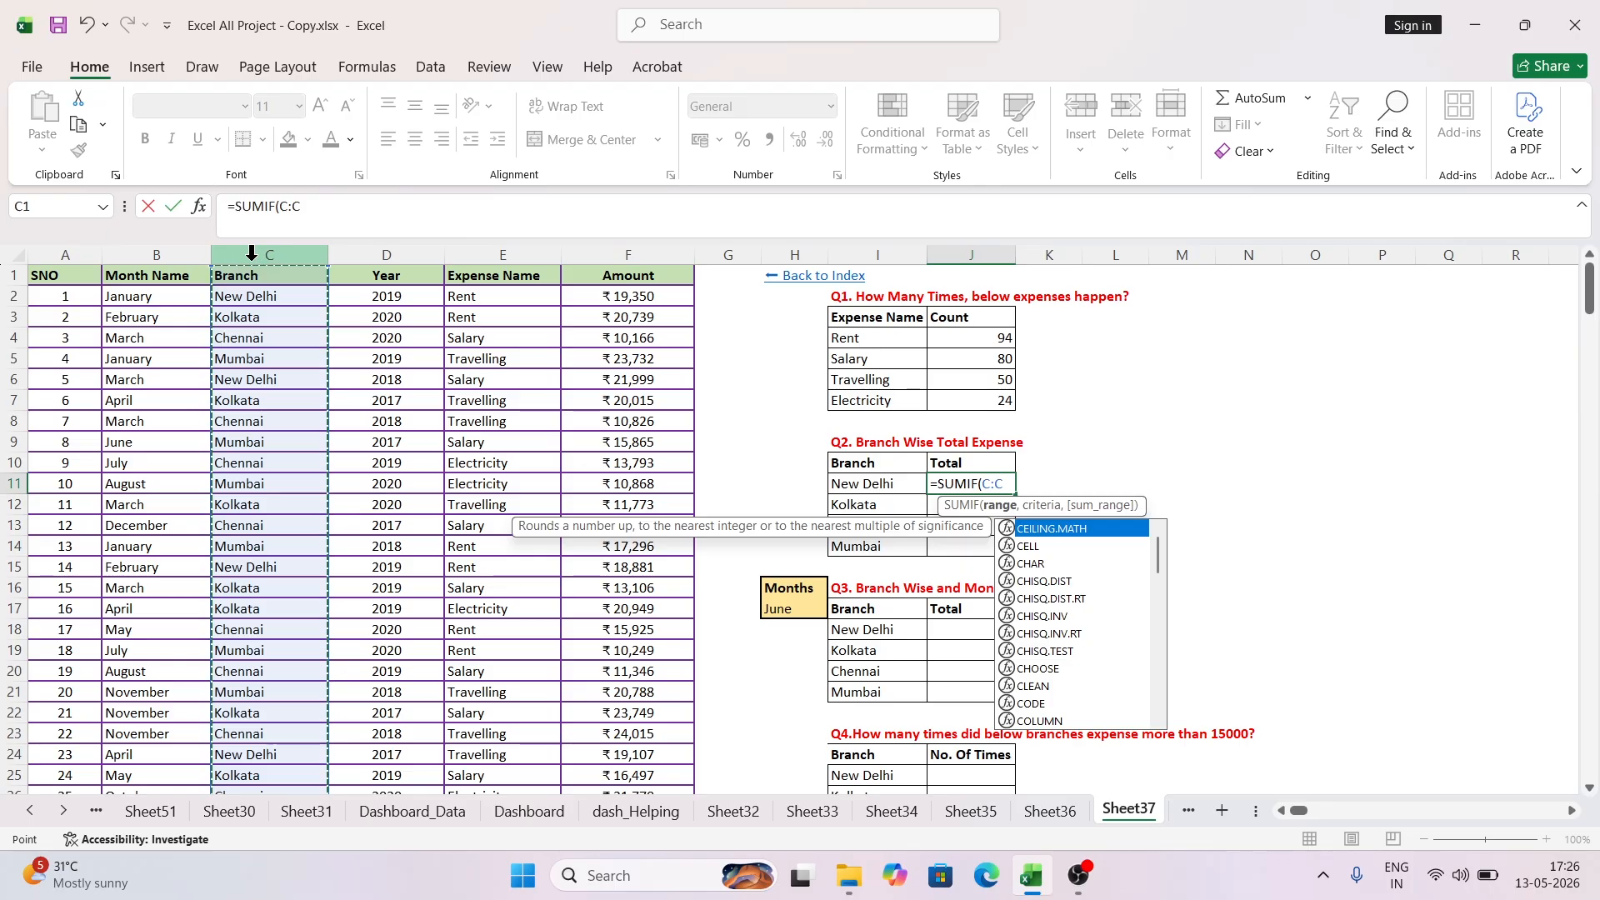
{"action": "type", "text": ","}
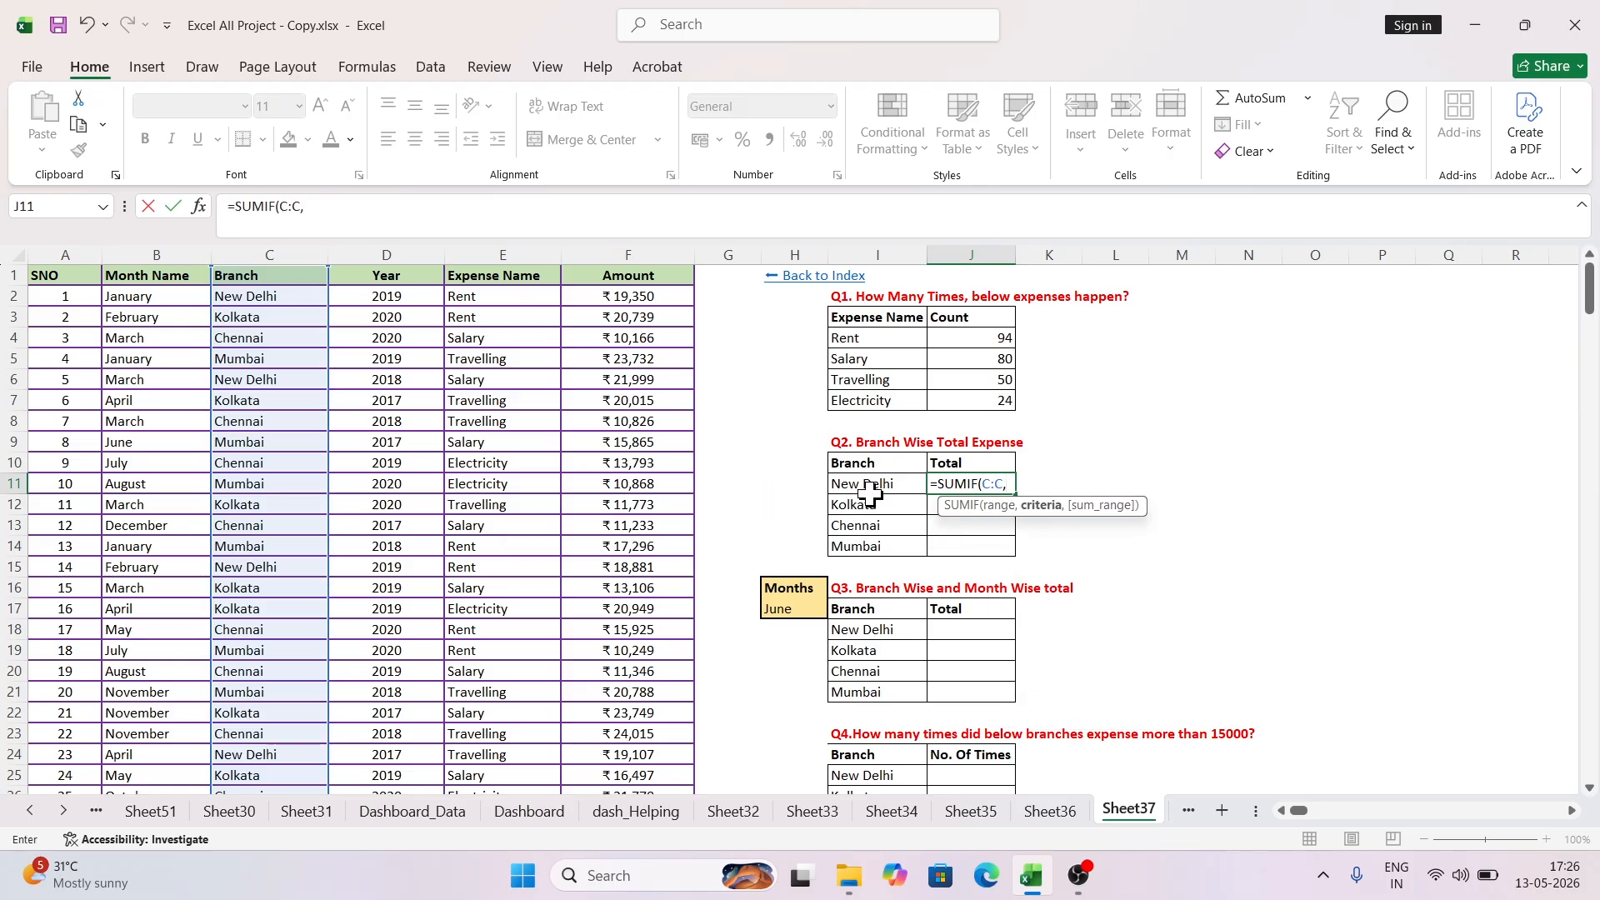
{"action": "left_click", "coordinate": [882, 489]}
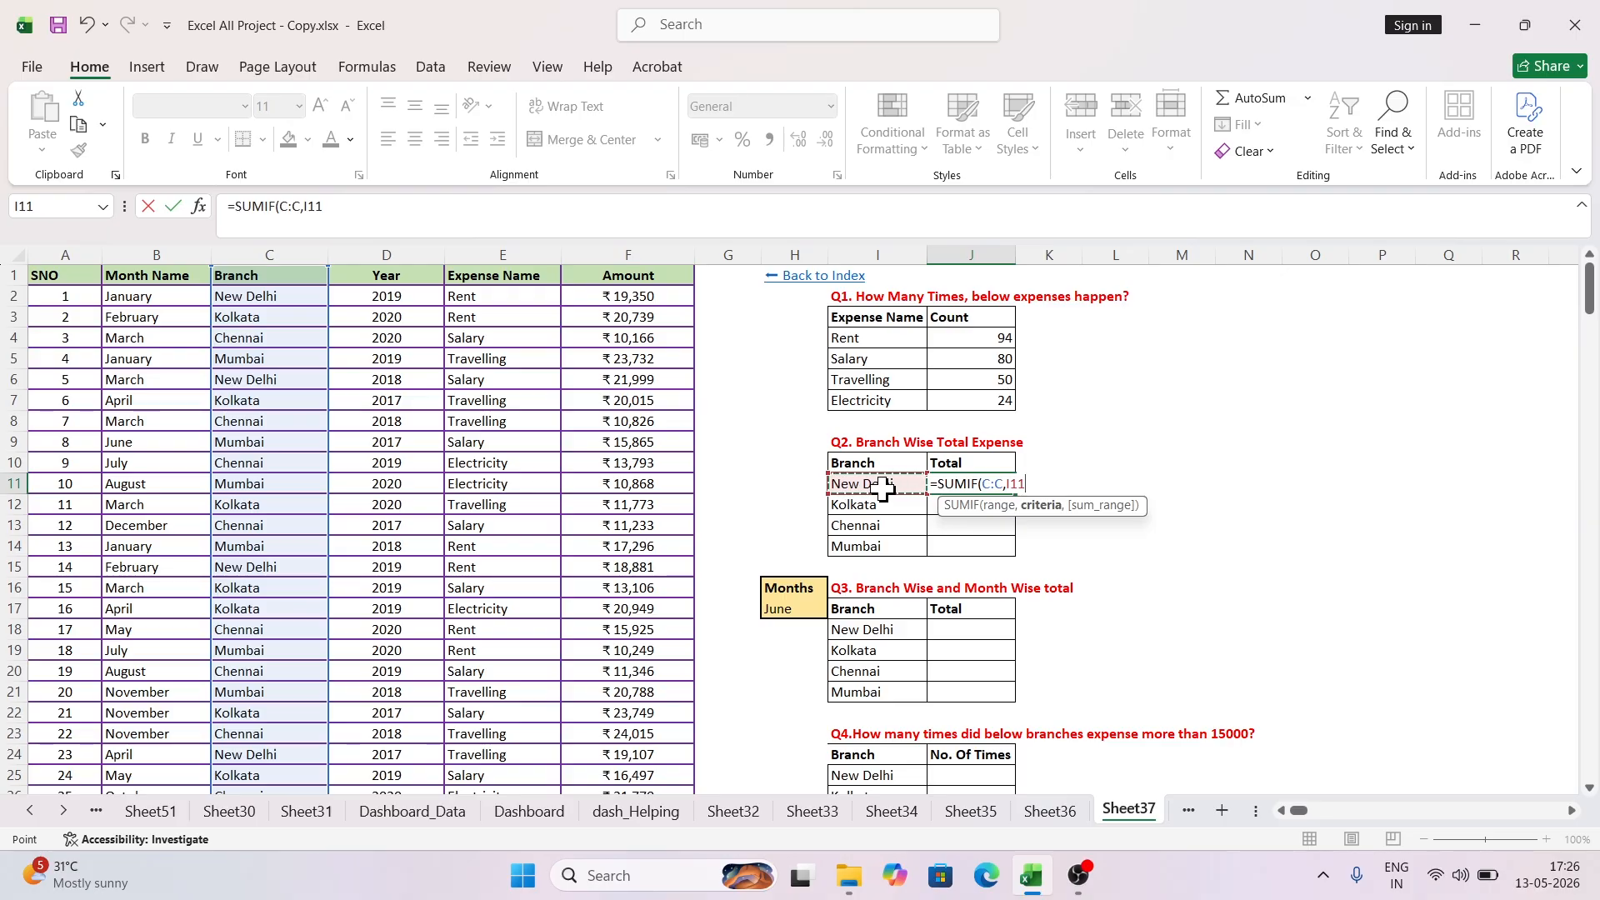
{"action": "type", "text": ","}
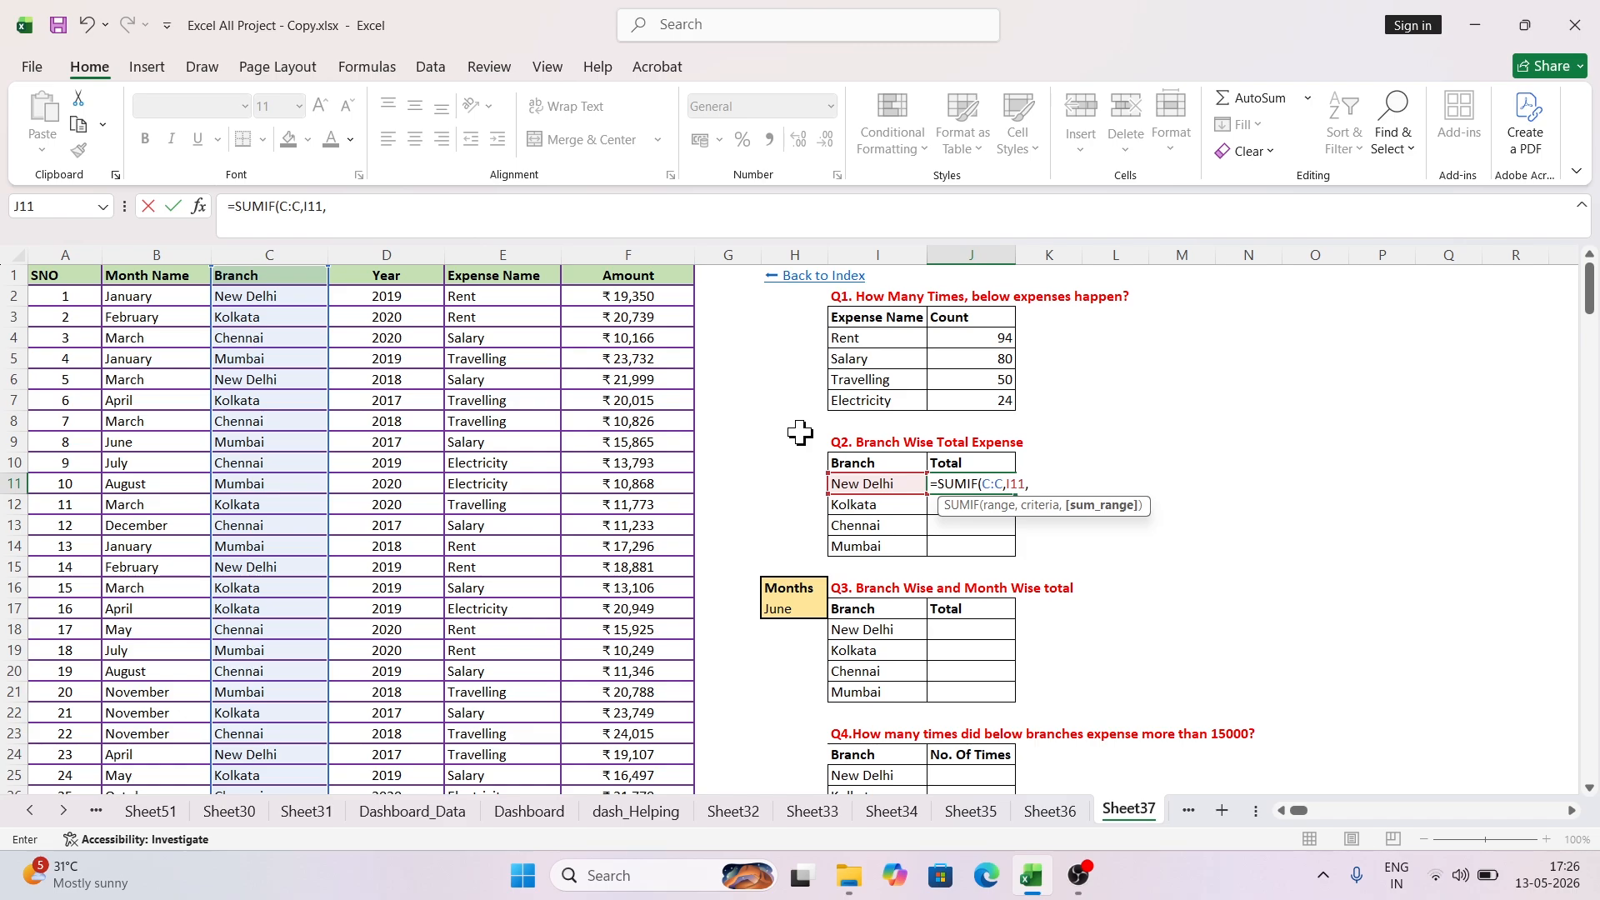
{"action": "left_click", "coordinate": [628, 244]}
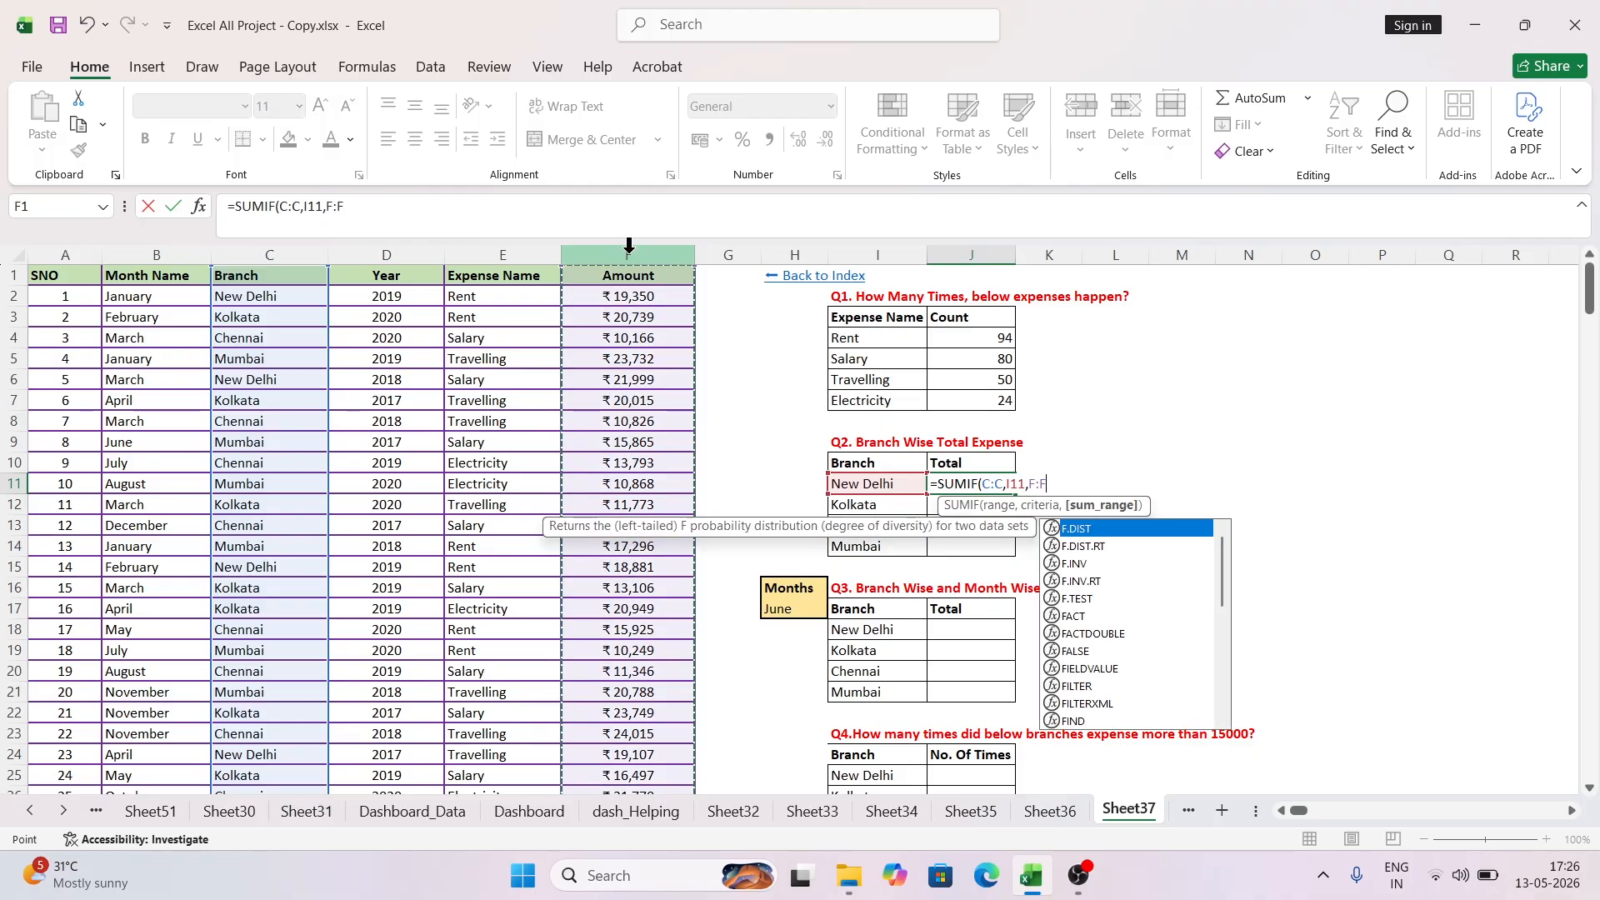
{"action": "type", "text": ")"}
{"action": "key", "text": "Return"}
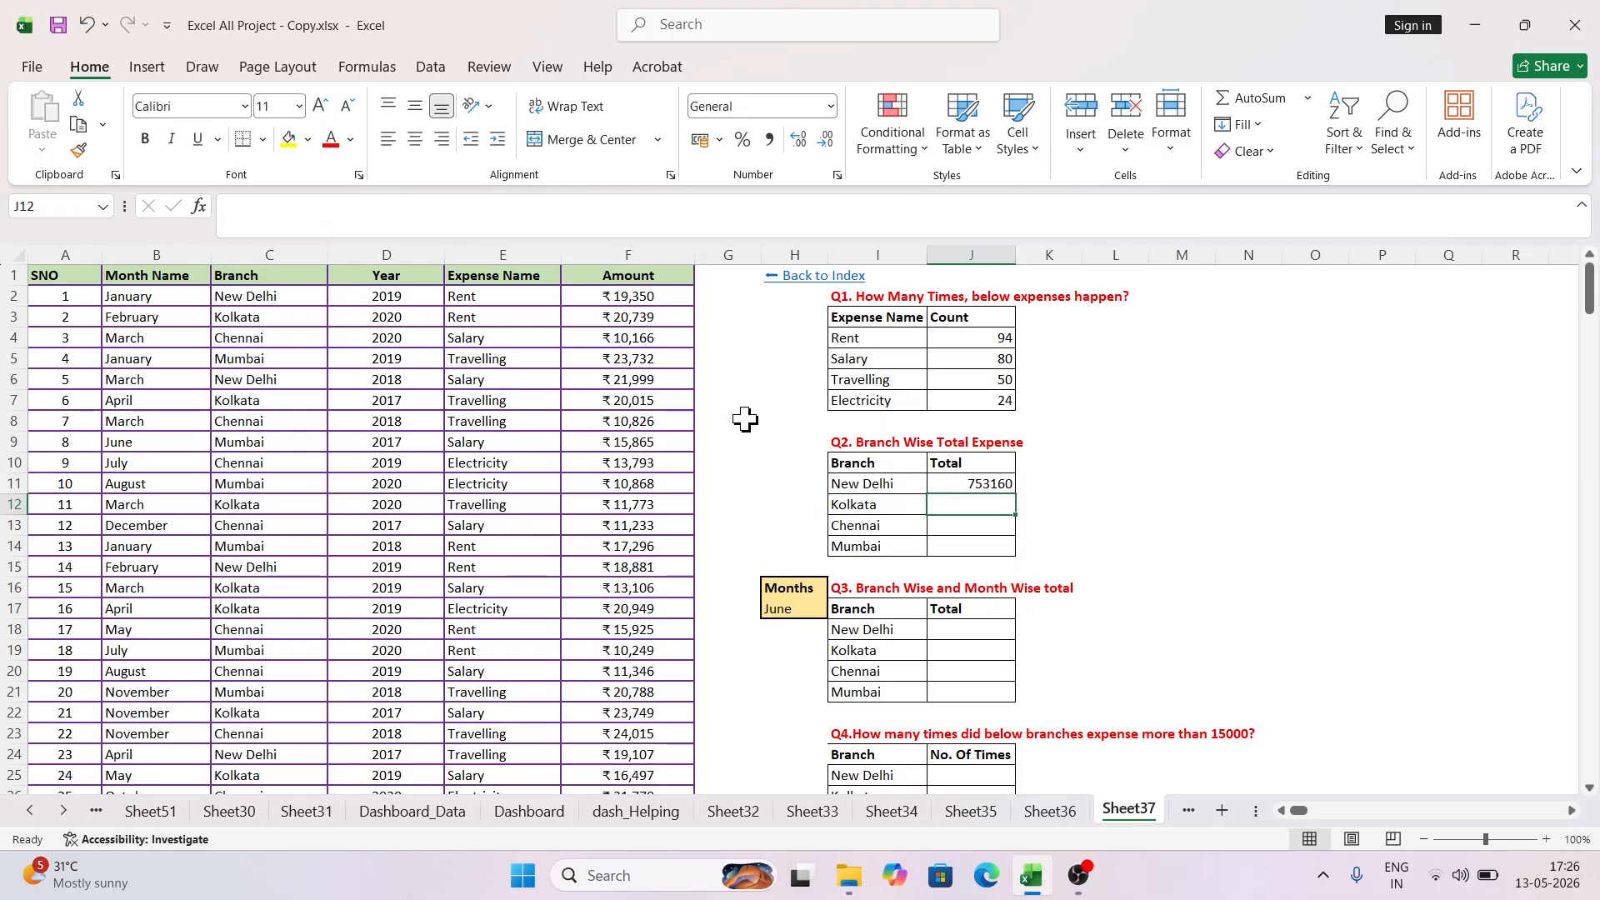
Step: Fill the New Delhi total formula down the Q2 table for Kolkata, Chennai and Mumbai
{"action": "left_click", "coordinate": [984, 482]}
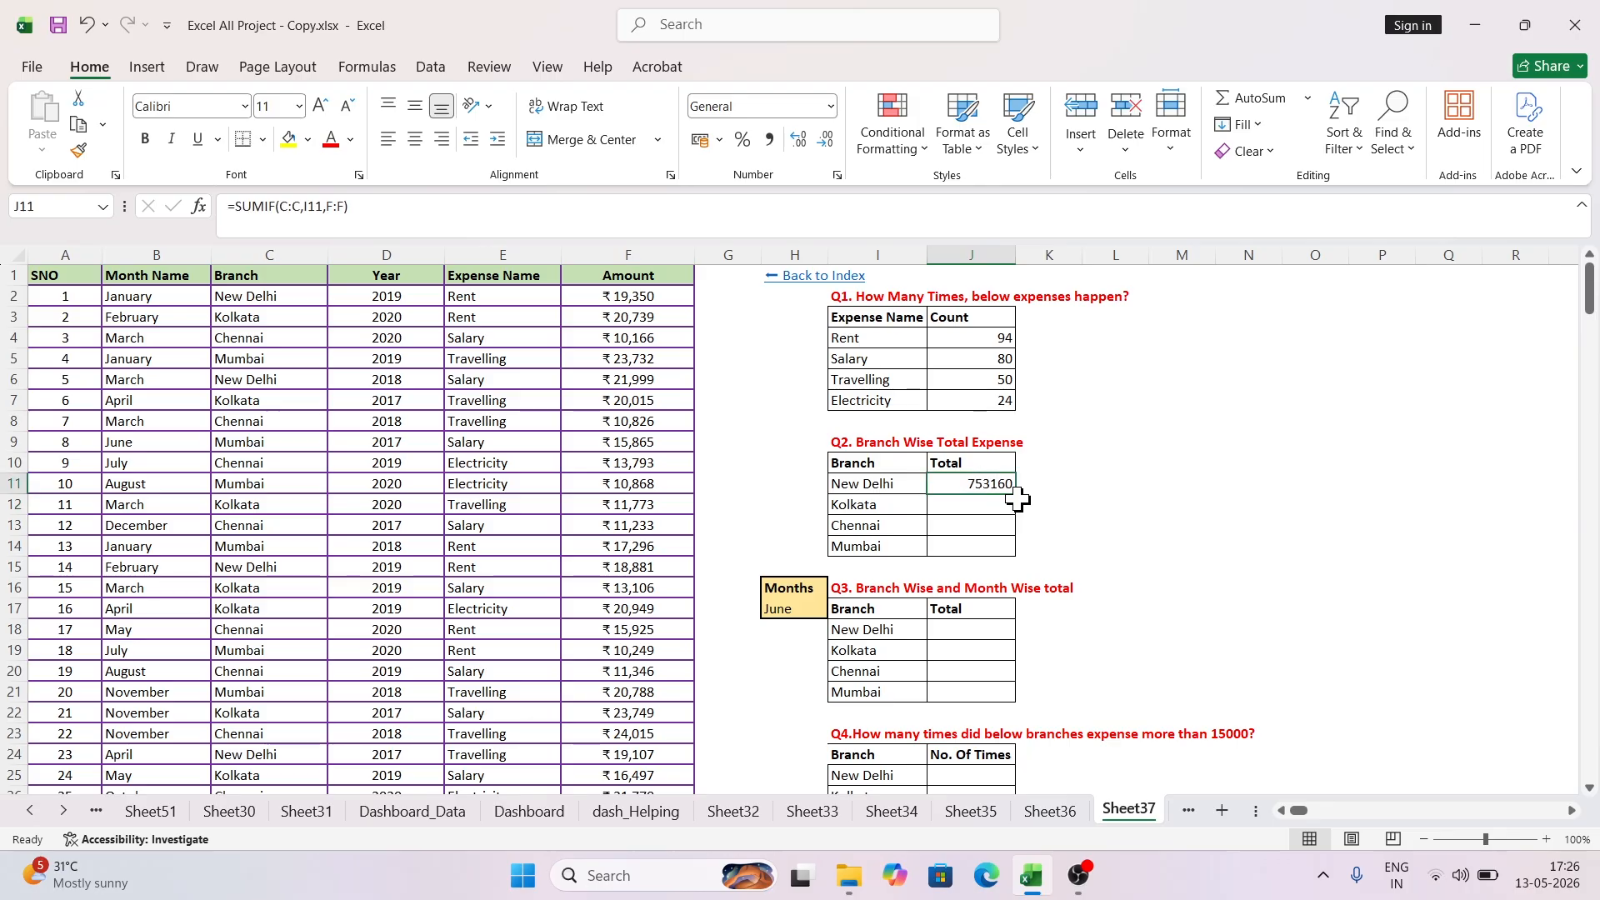
{"action": "double_click", "coordinate": [1017, 495]}
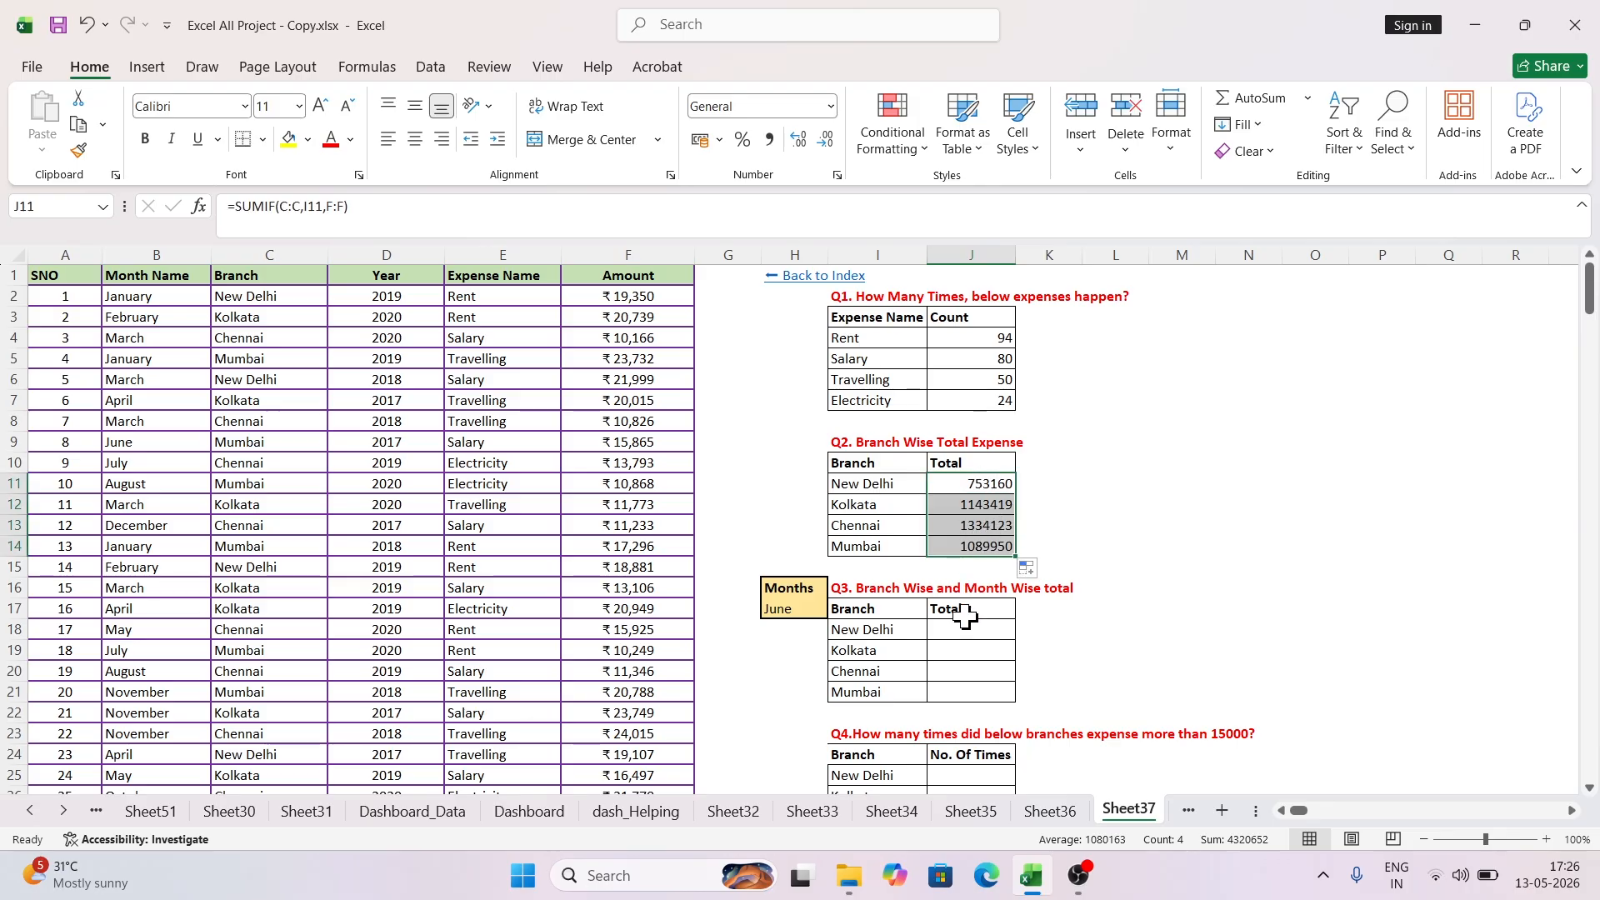
{"action": "left_click", "coordinate": [997, 632]}
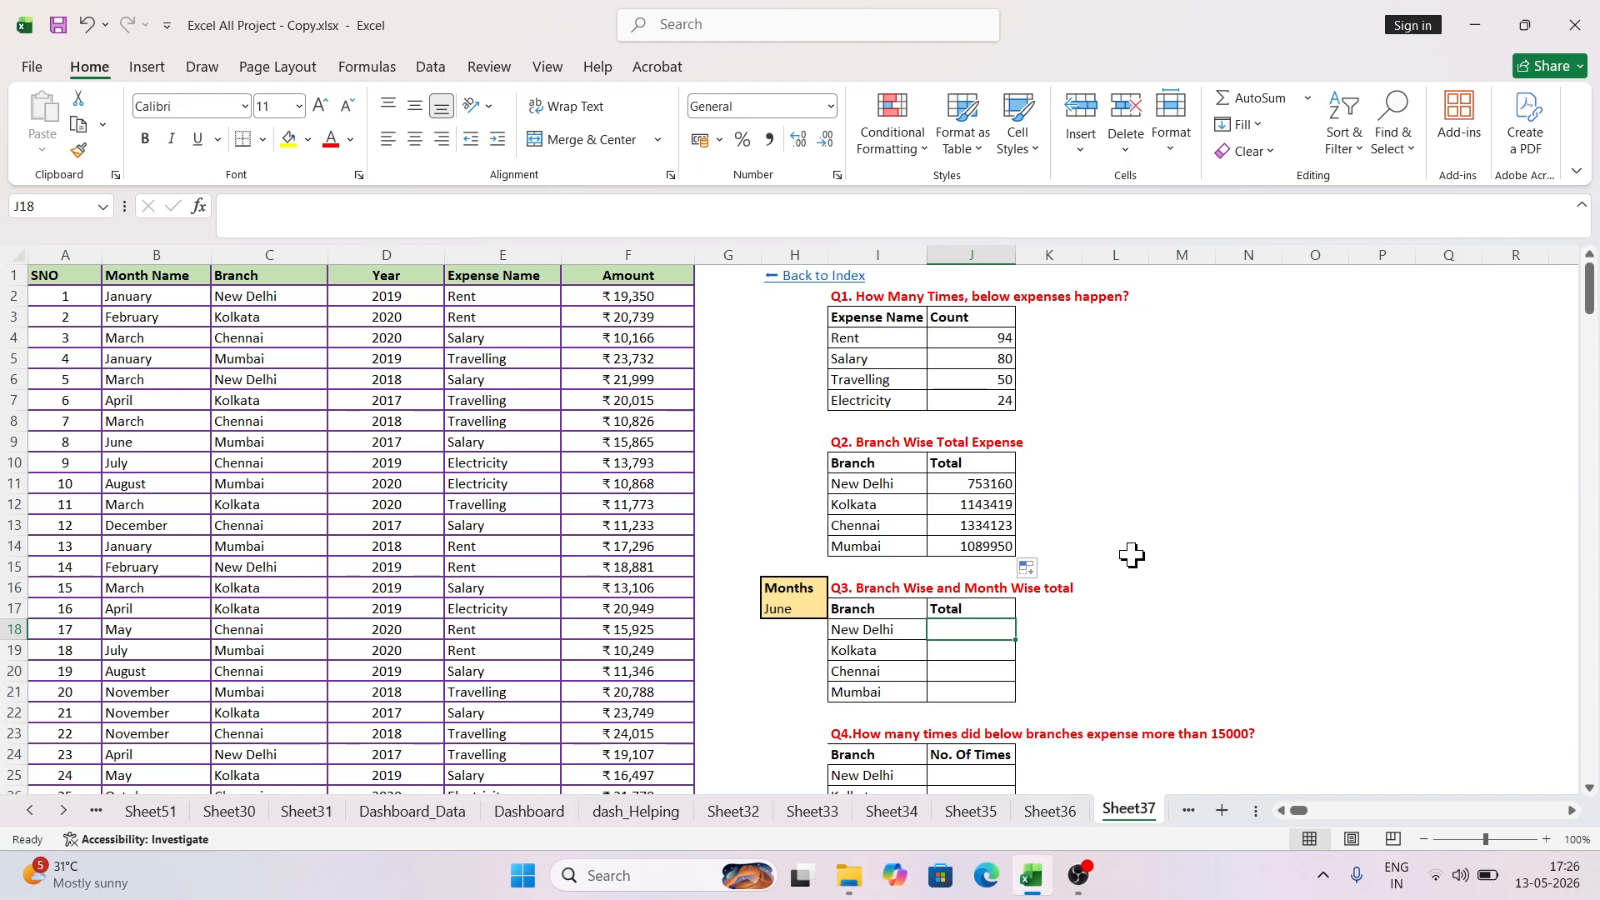
Step: Examine the month choices offered in the Months cell H17 beside the Q3 table, leaving the selection as it is
{"action": "scroll", "coordinate": [1100, 538], "scroll_direction": "down", "scroll_amount": 2}
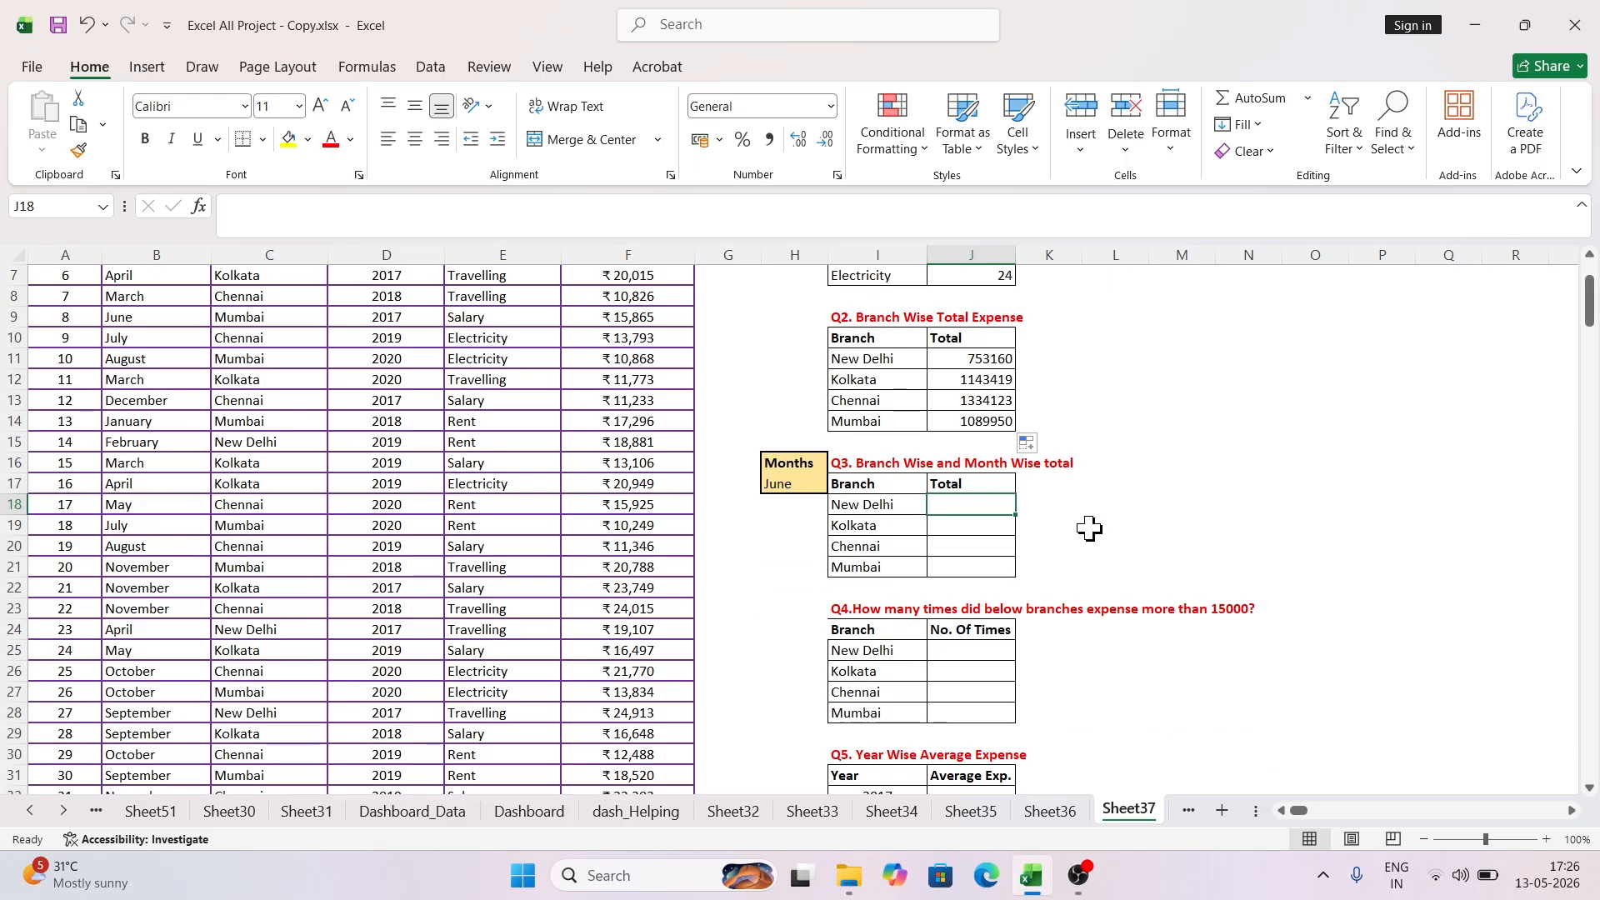
{"action": "left_click", "coordinate": [792, 483]}
{"action": "left_click", "coordinate": [836, 484]}
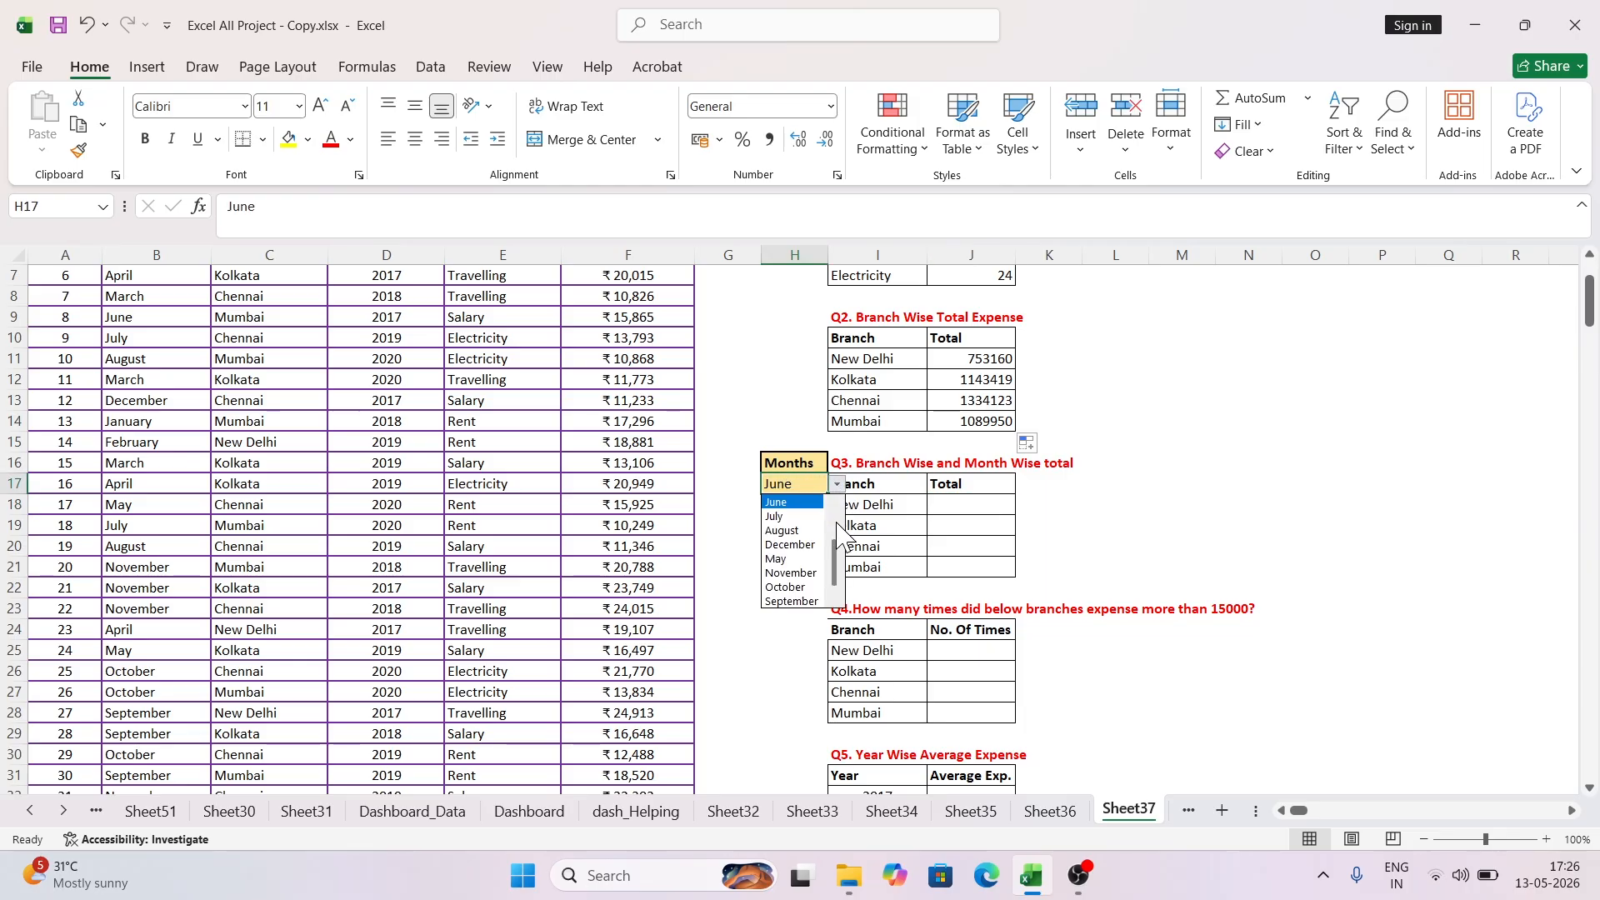
{"action": "left_click_drag", "start_coordinate": [836, 559], "coordinate": [837, 531]}
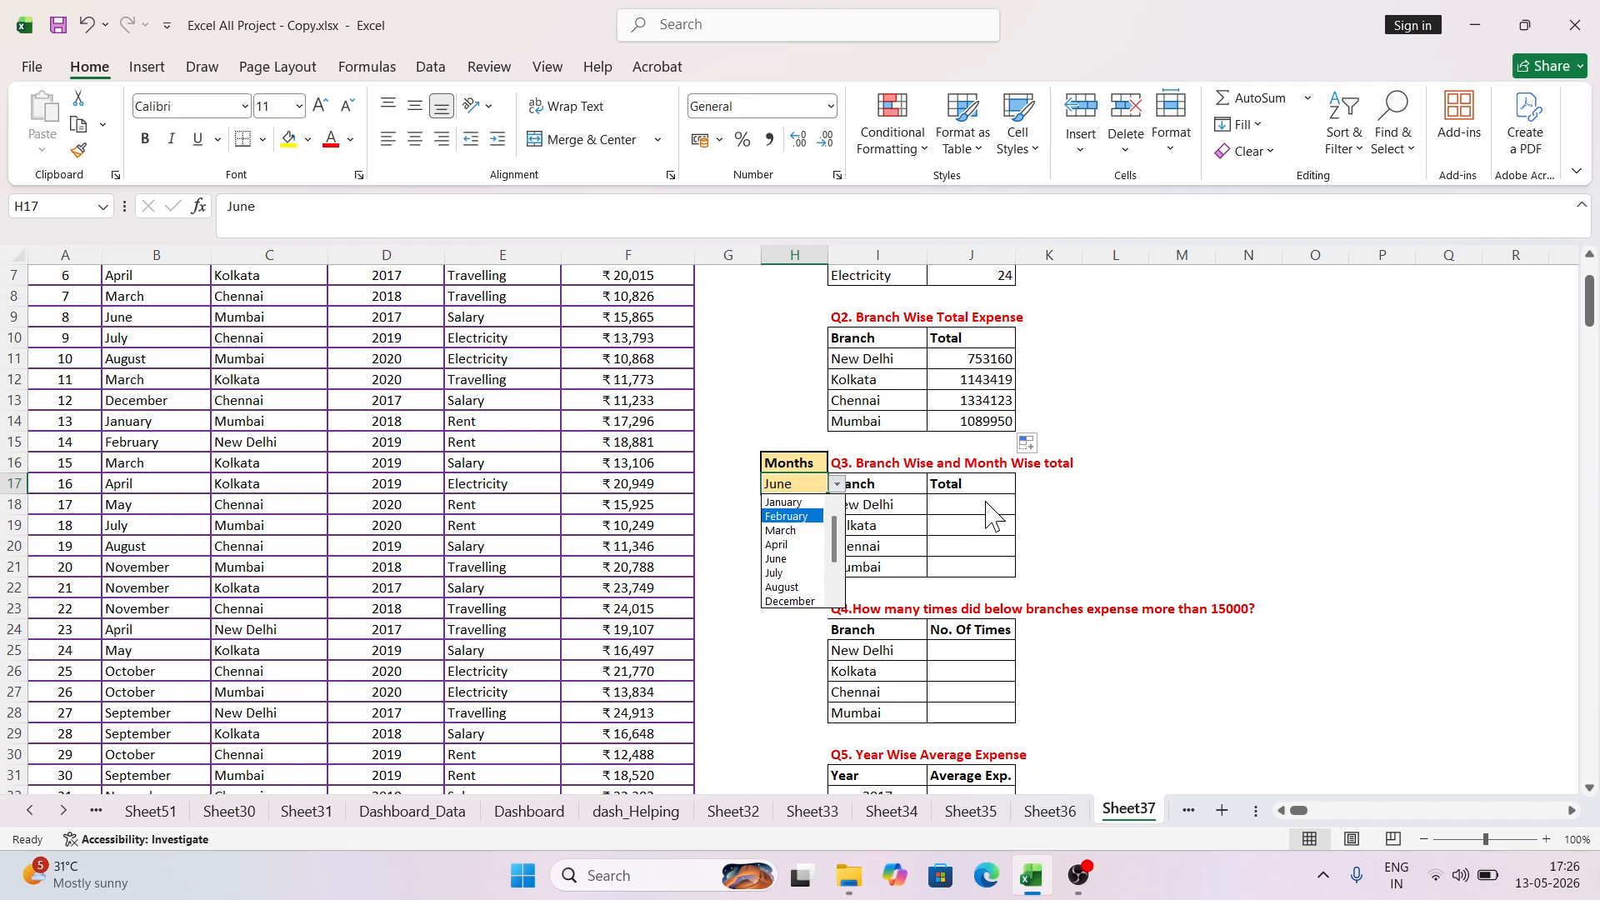
{"action": "key", "text": "Escape"}
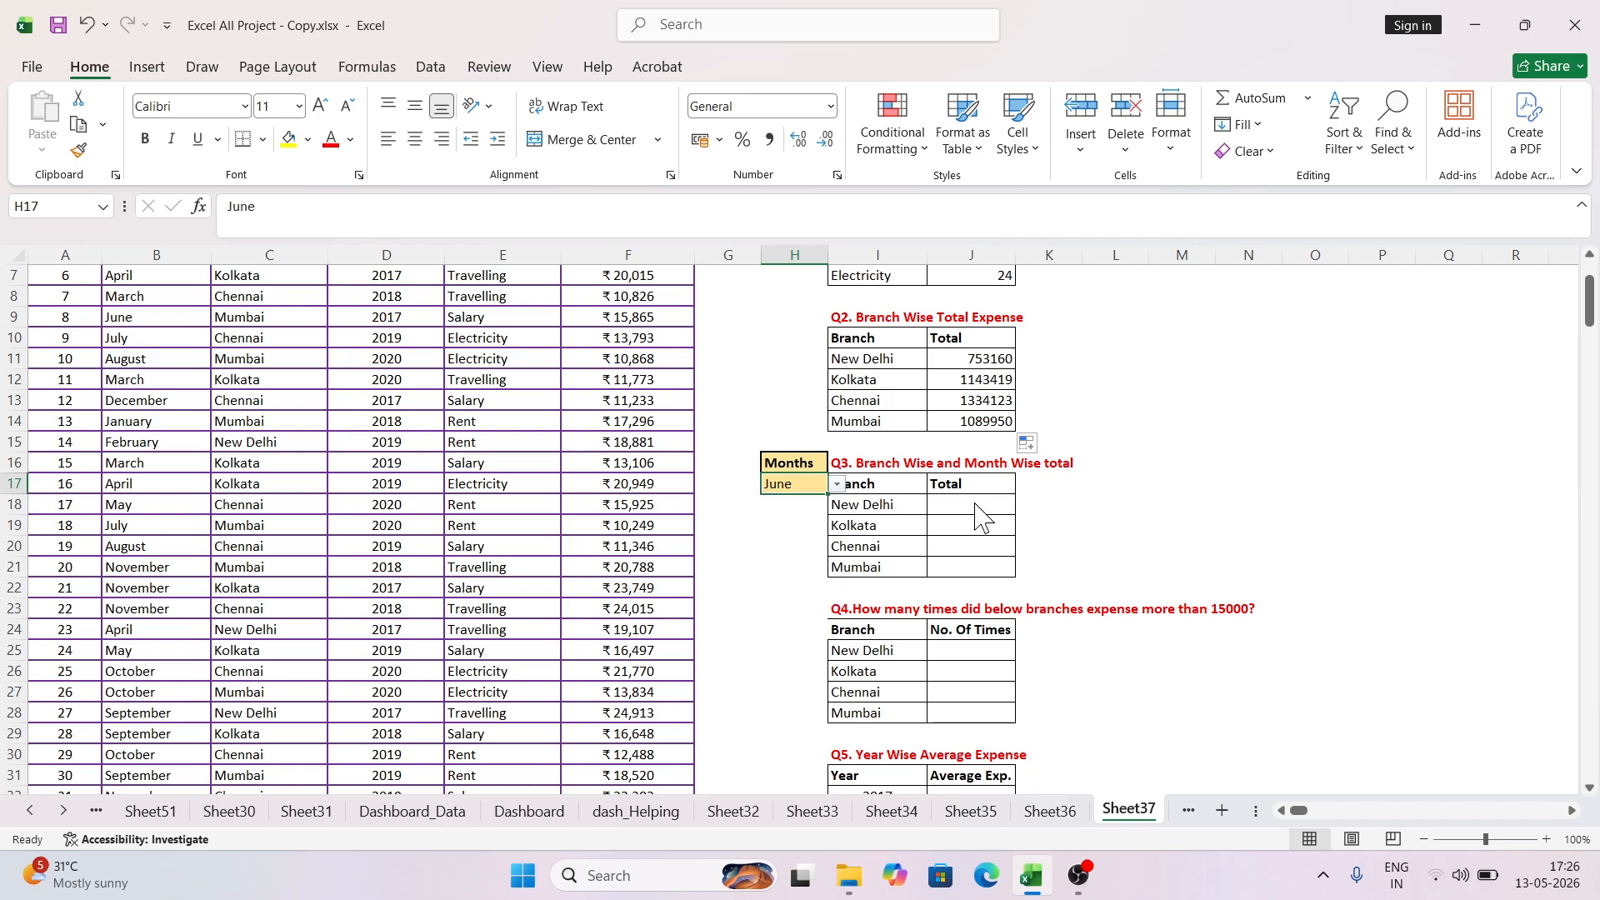
Step: Total New Delhi's expenses for the selected month in cell J18 of the Q3 table with the formula =SUMIFS(F:F,C:C,I18,B:B,$H$17)
{"action": "left_click", "coordinate": [976, 504]}
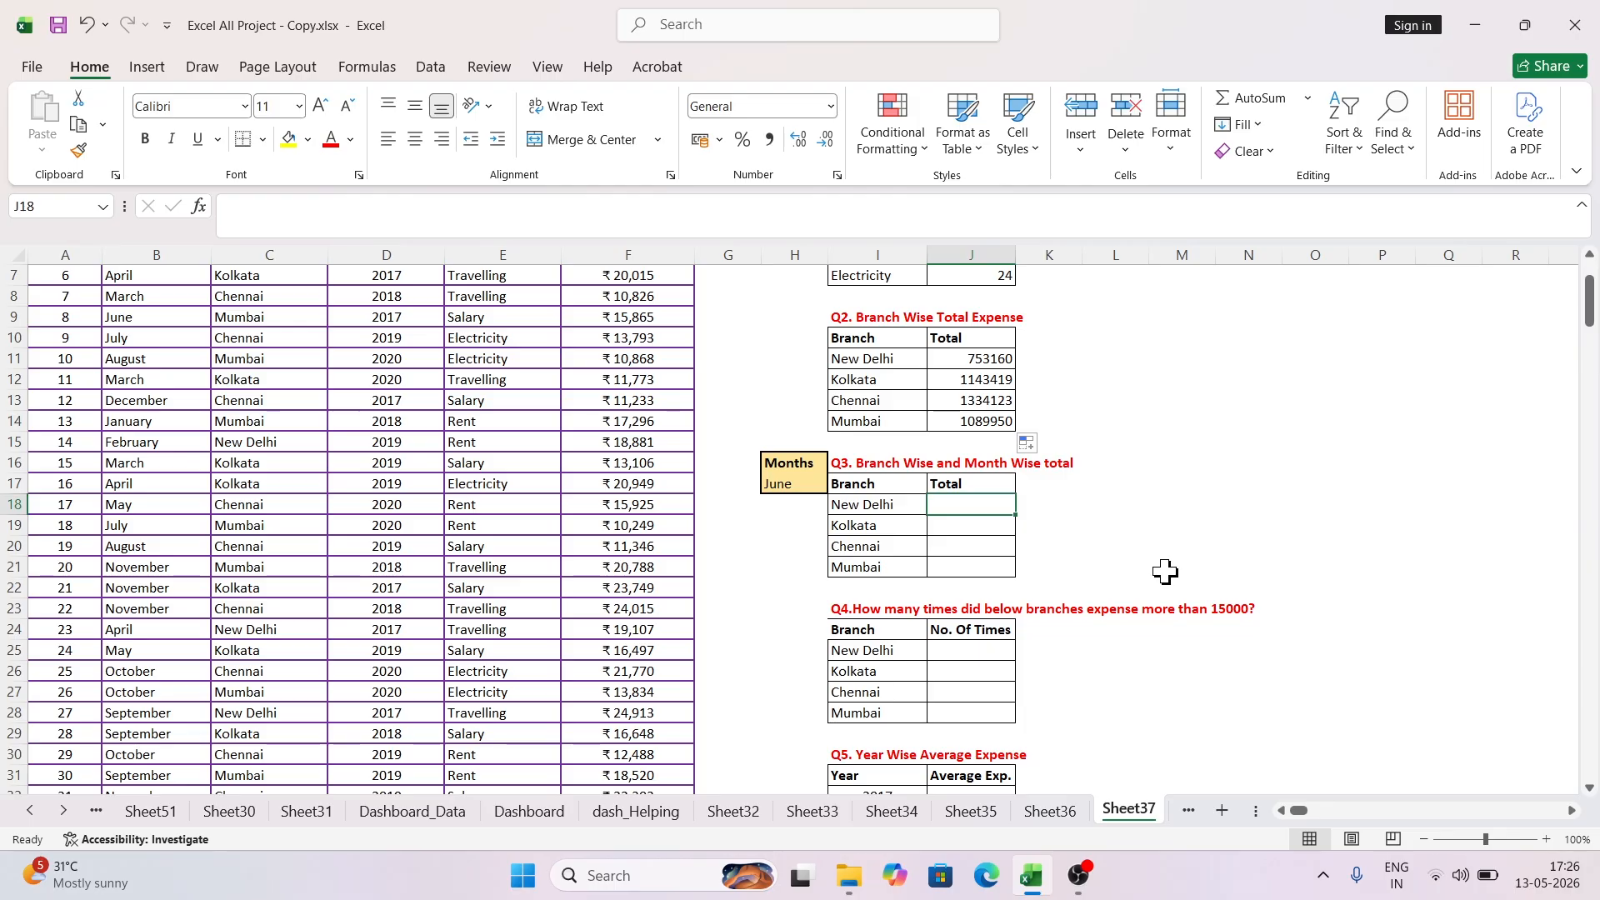
{"action": "type", "text": "=sumifs"}
{"action": "key", "text": "Tab"}
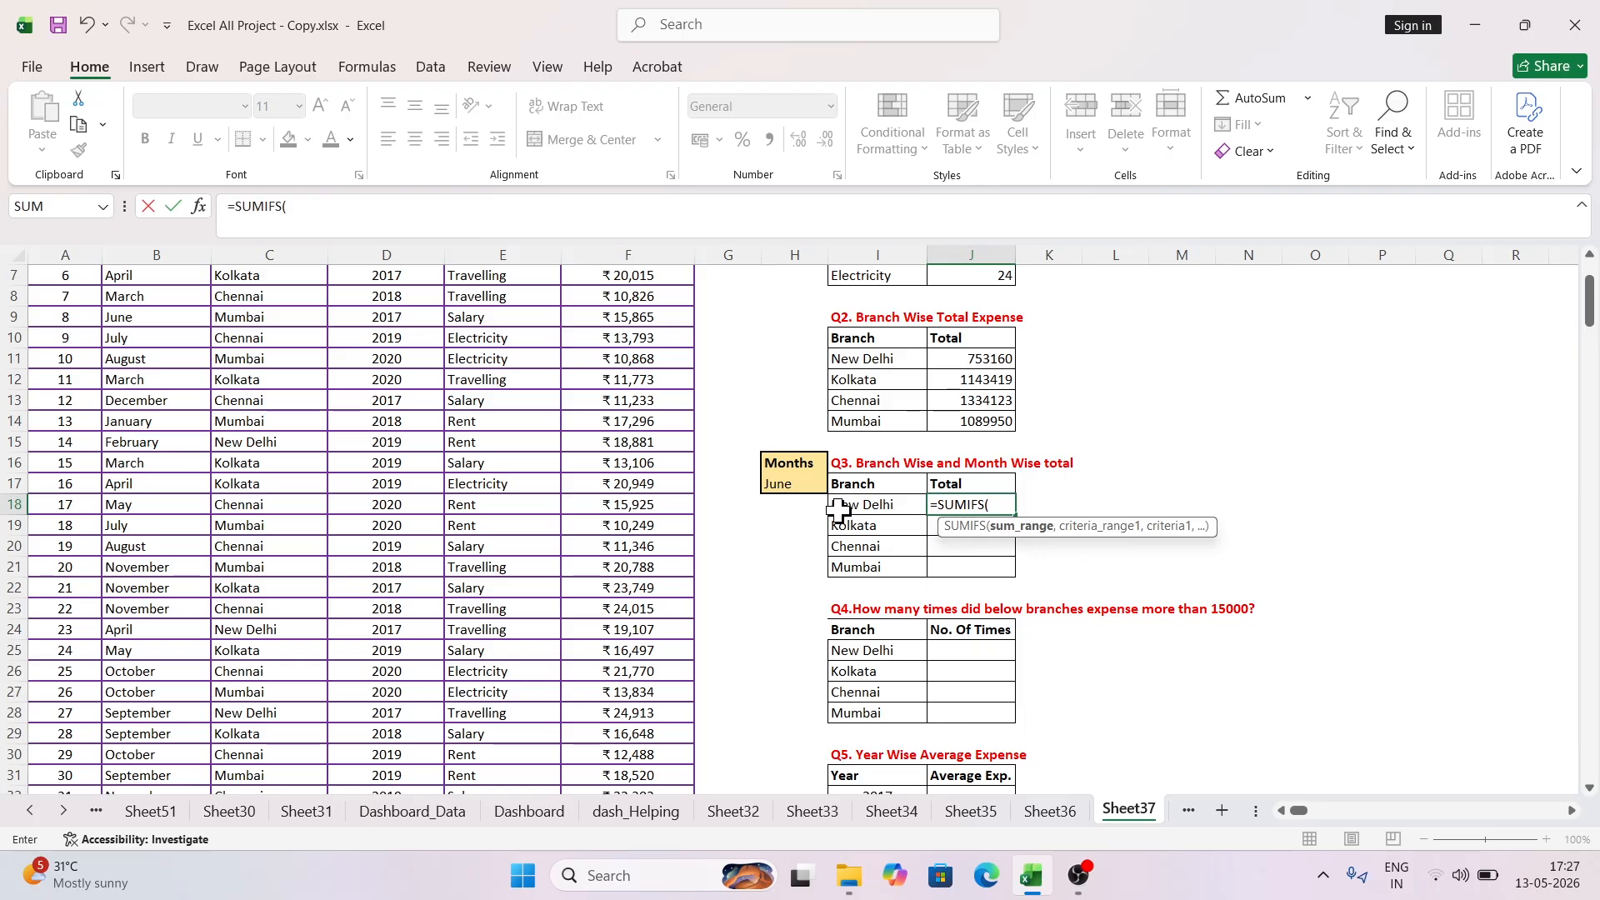
{"action": "scroll", "coordinate": [586, 388], "scroll_direction": "up", "scroll_amount": 2}
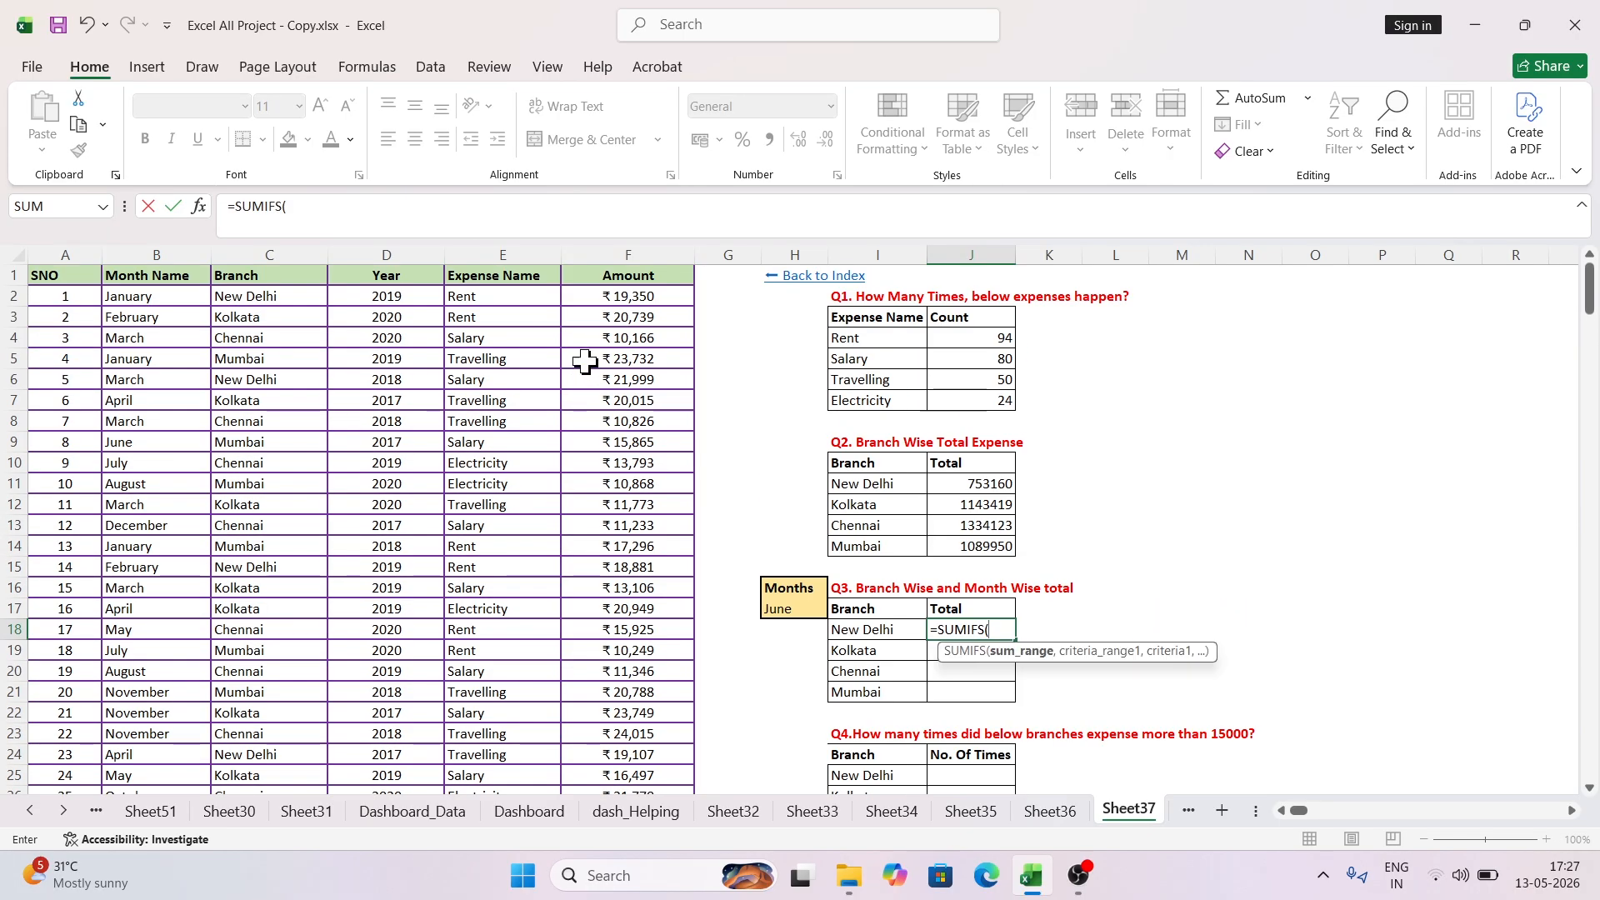
{"action": "left_click", "coordinate": [621, 252]}
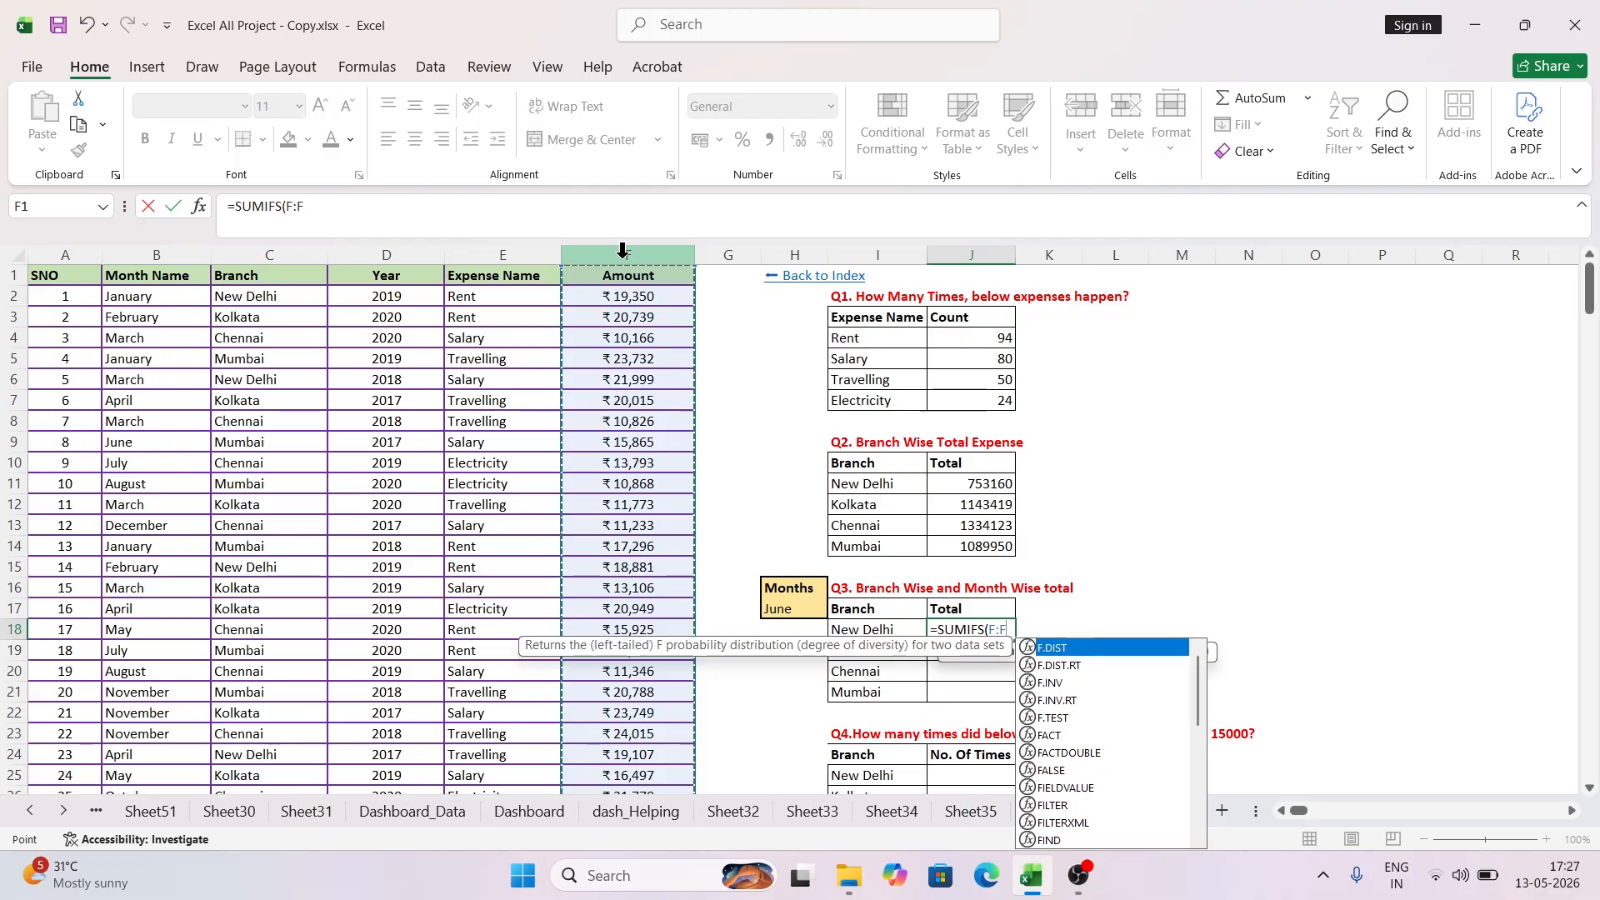
{"action": "type", "text": ","}
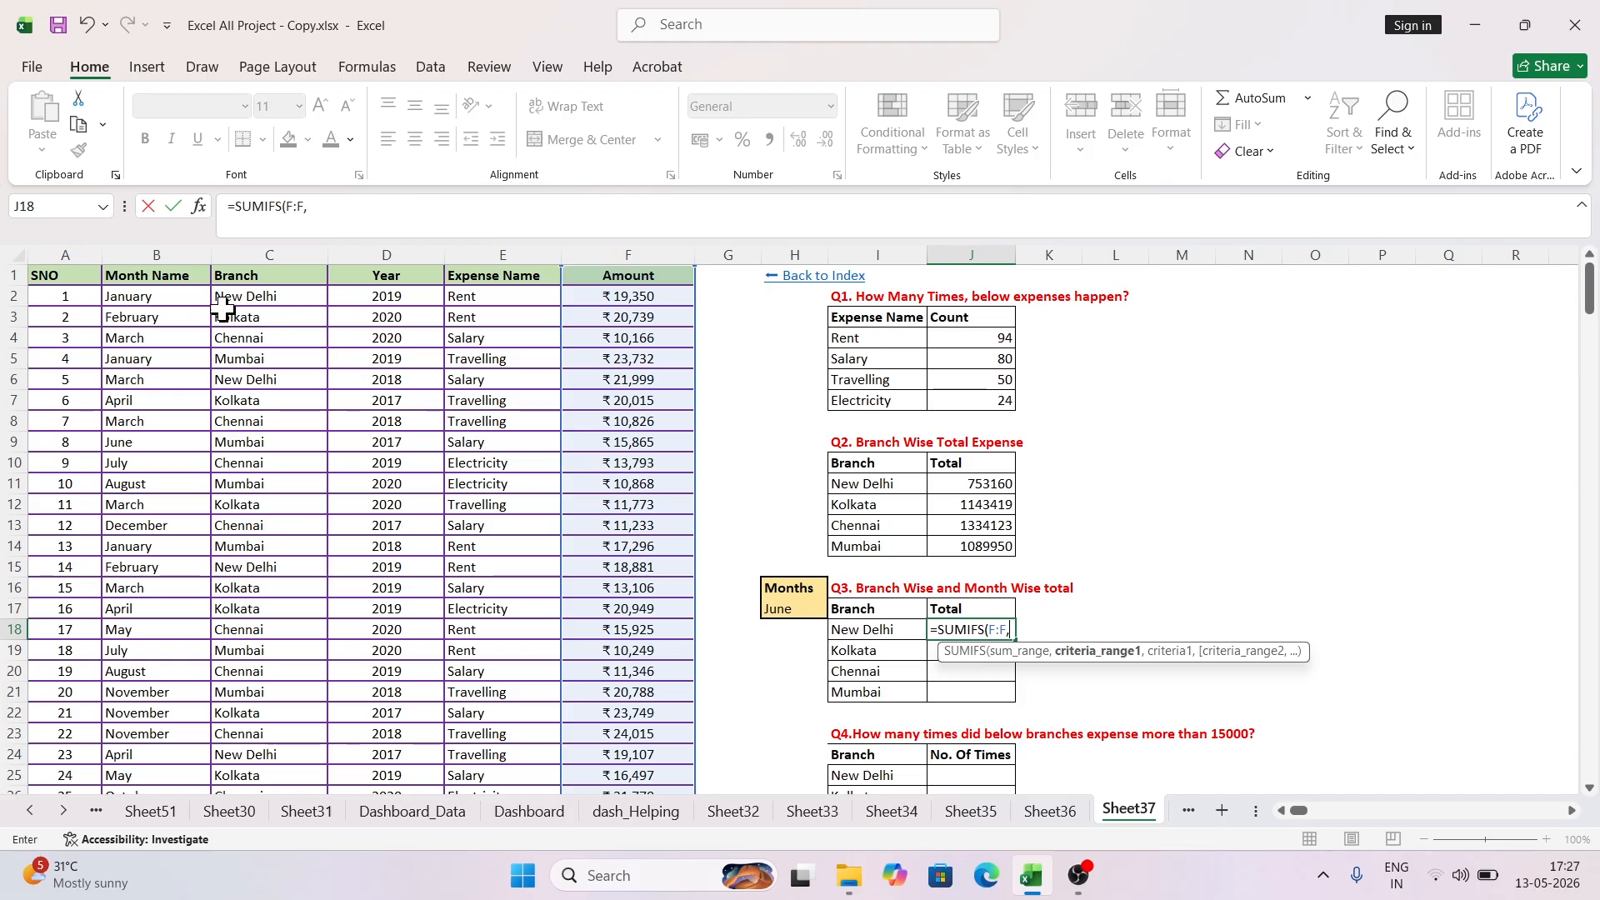
{"action": "left_click", "coordinate": [254, 250]}
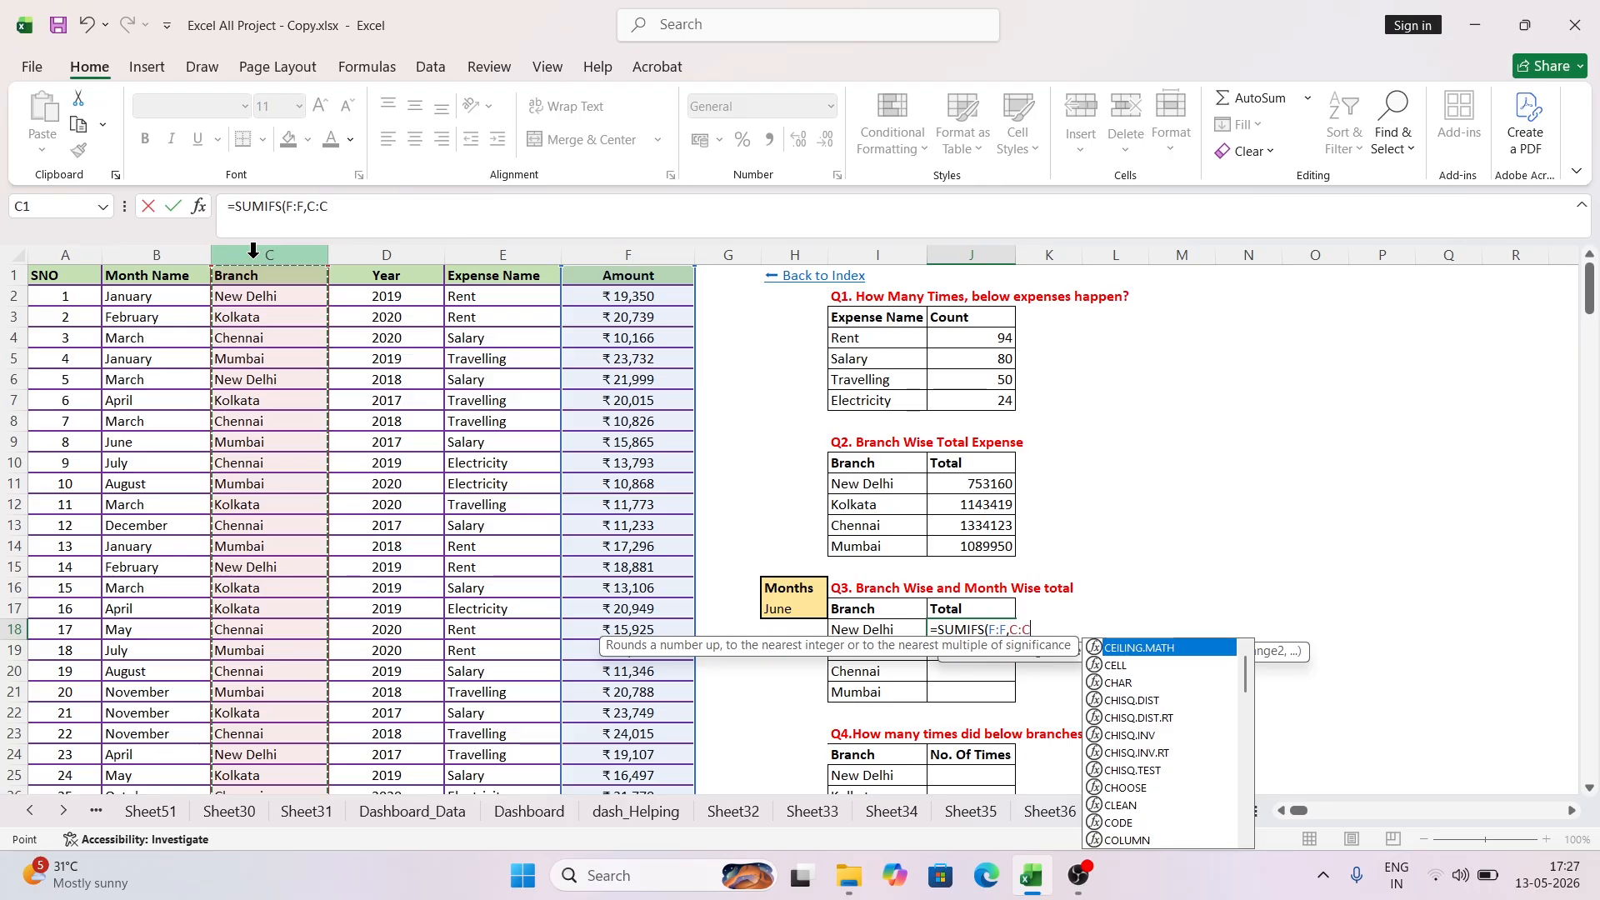
{"action": "type", "text": ","}
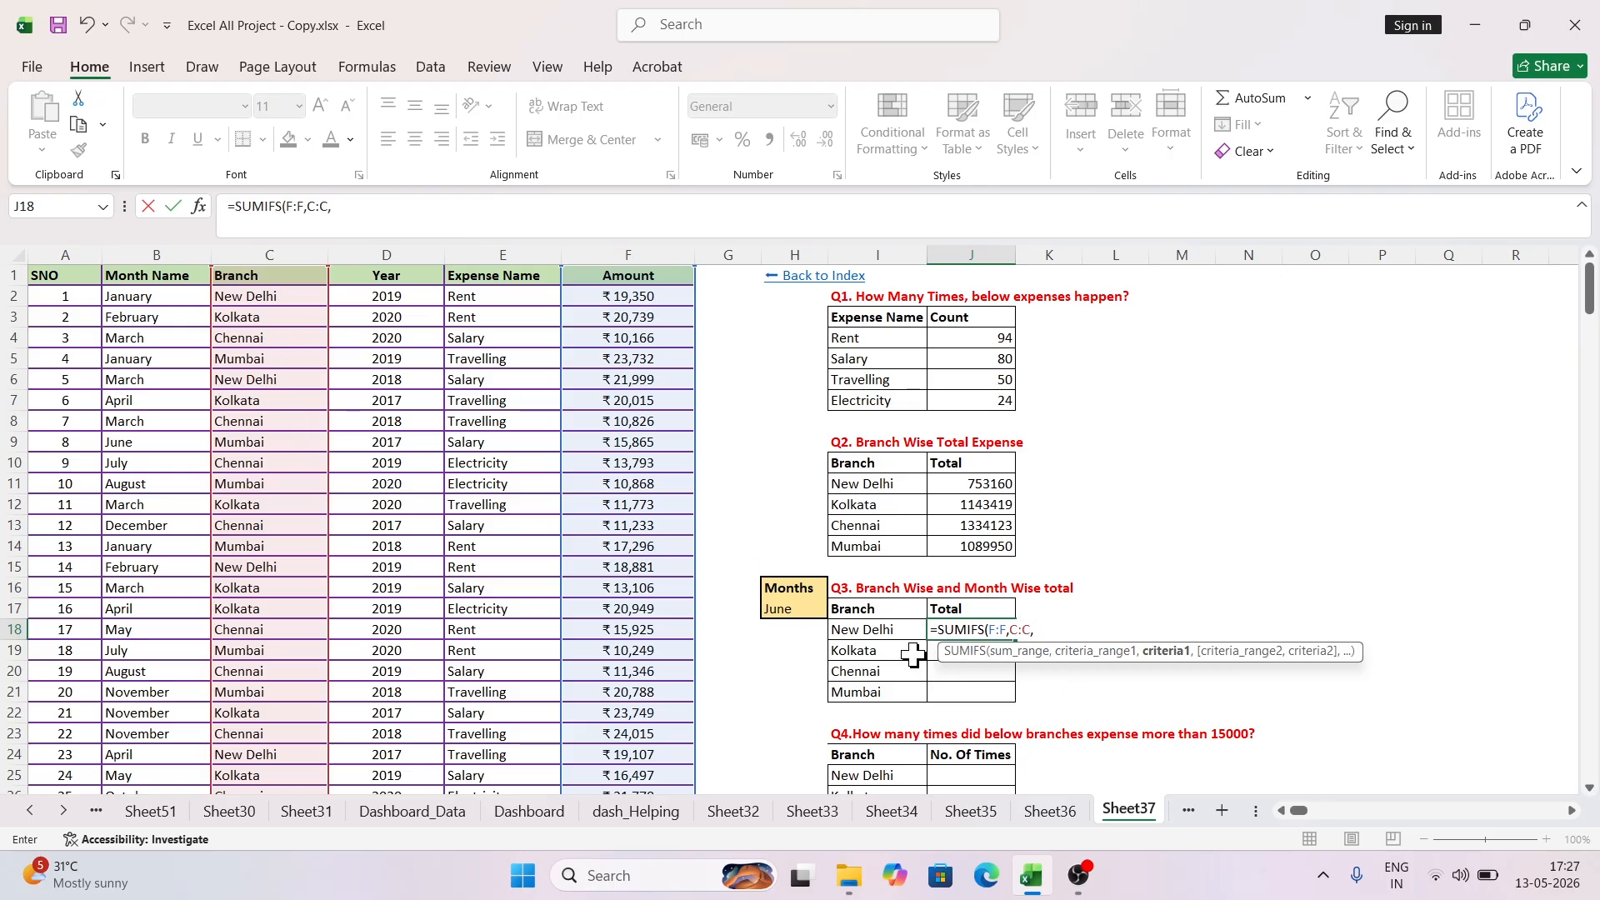
{"action": "left_click", "coordinate": [874, 631]}
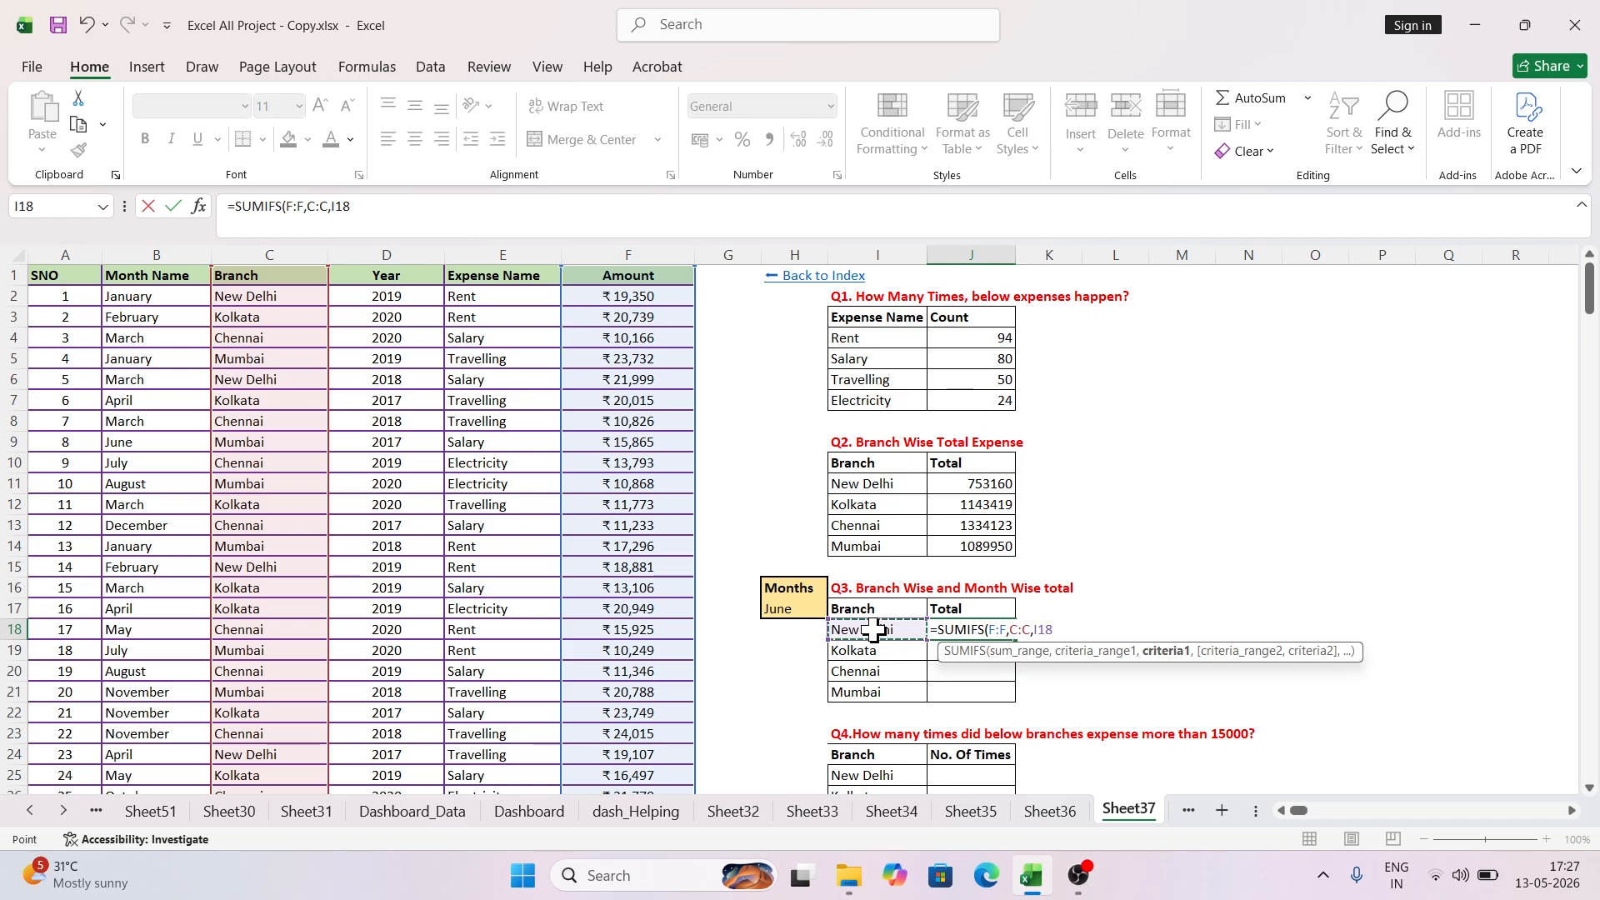
{"action": "type", "text": ",B:B"}
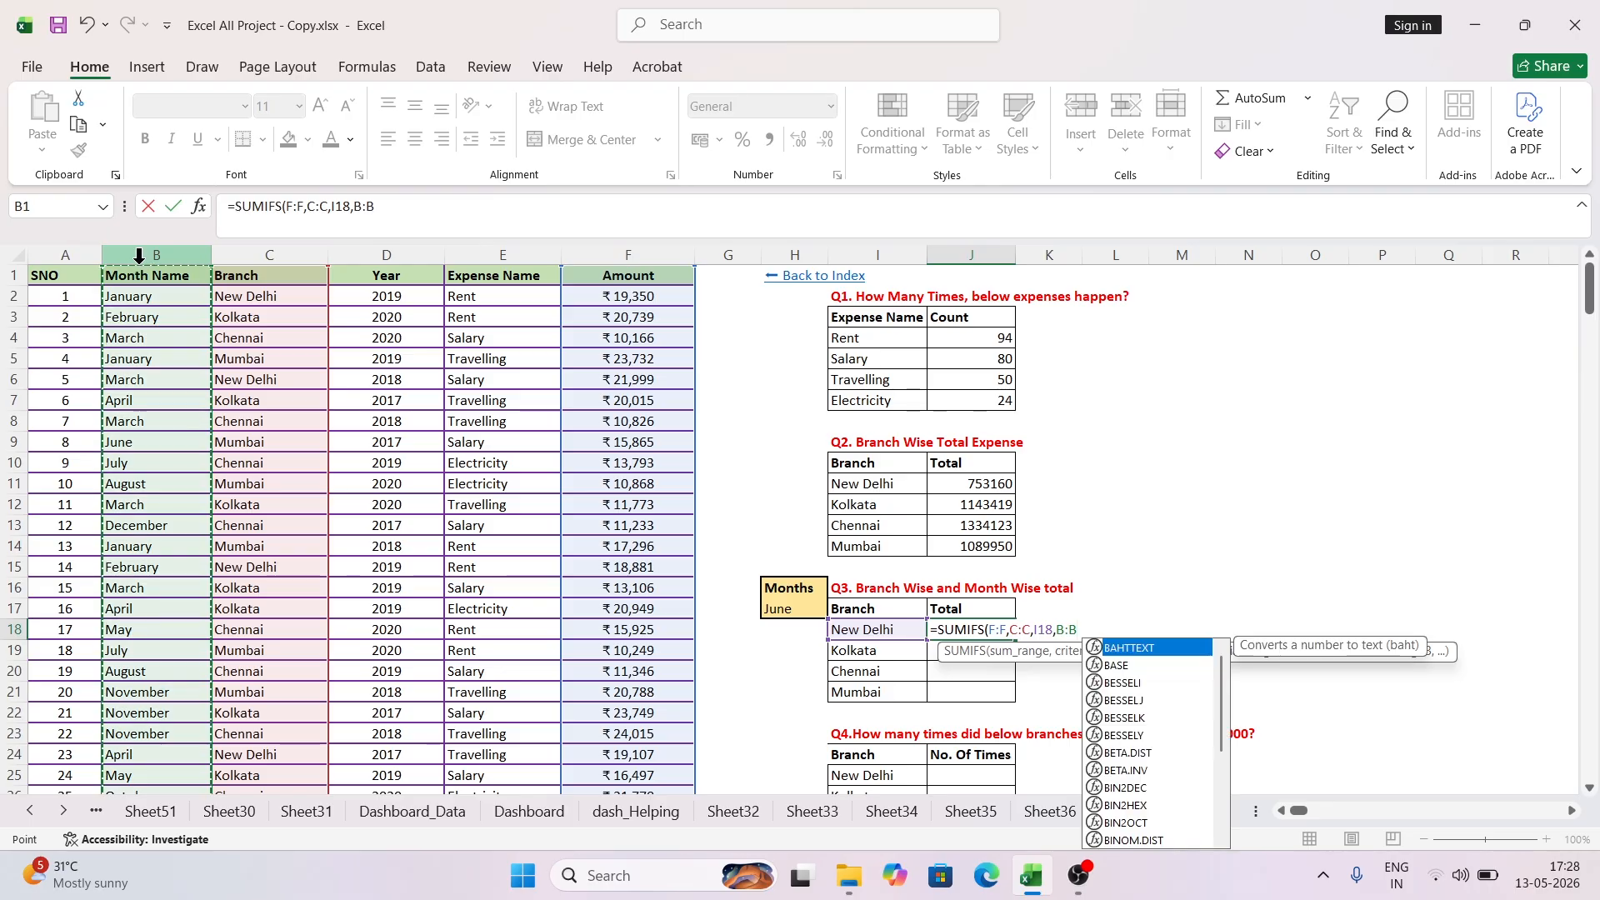
{"action": "left_click", "coordinate": [138, 256]}
{"action": "type", "text": ","}
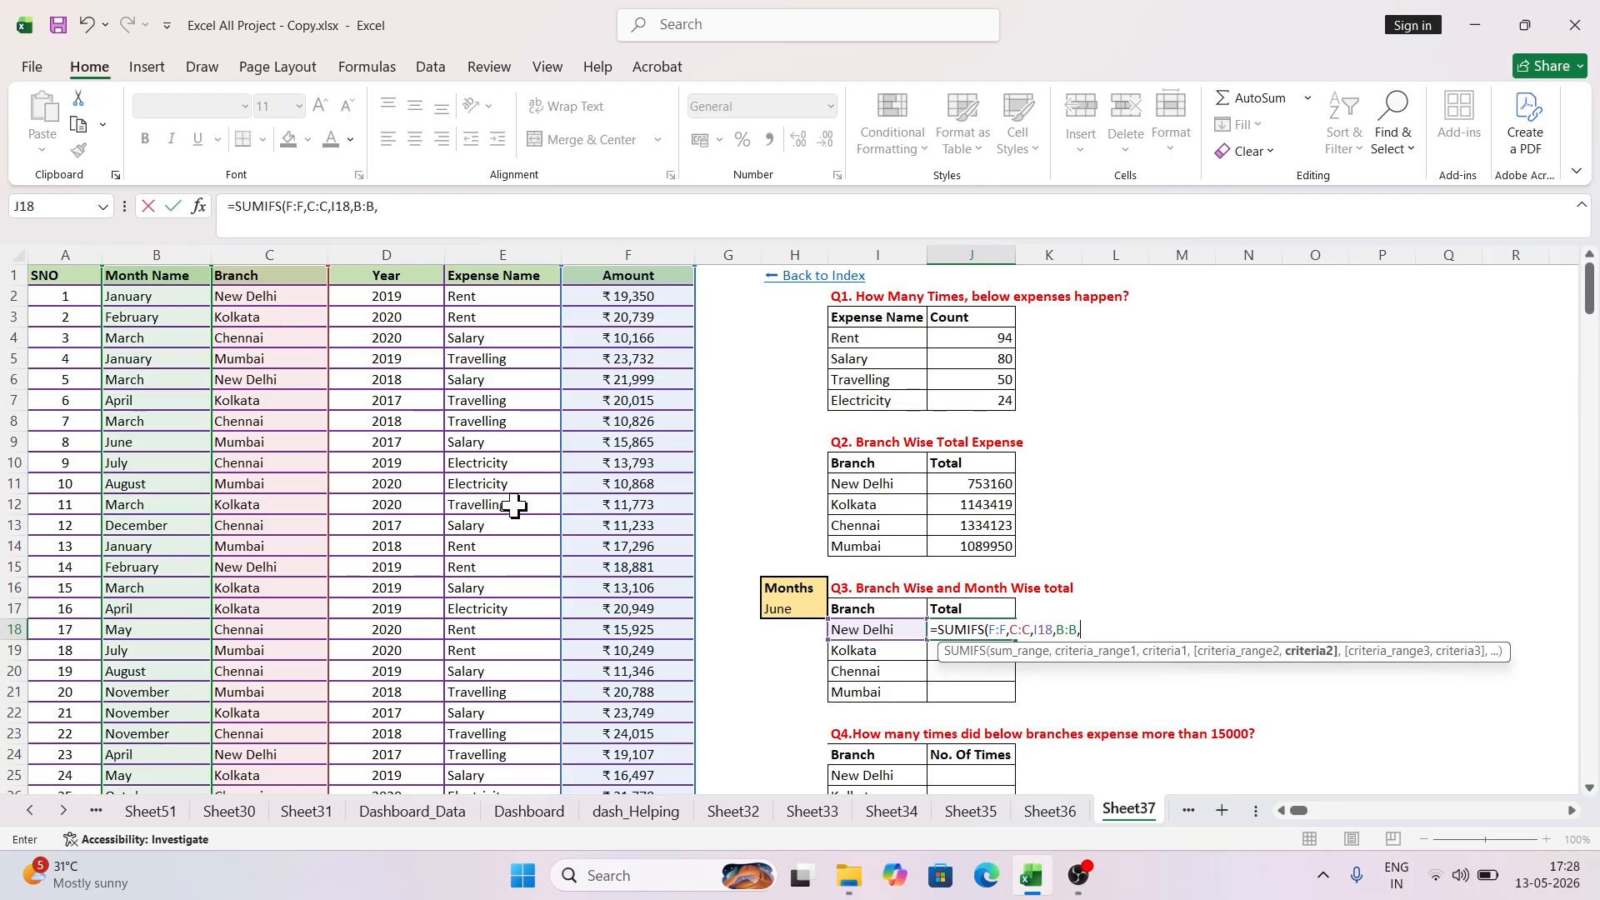
{"action": "left_click", "coordinate": [788, 611]}
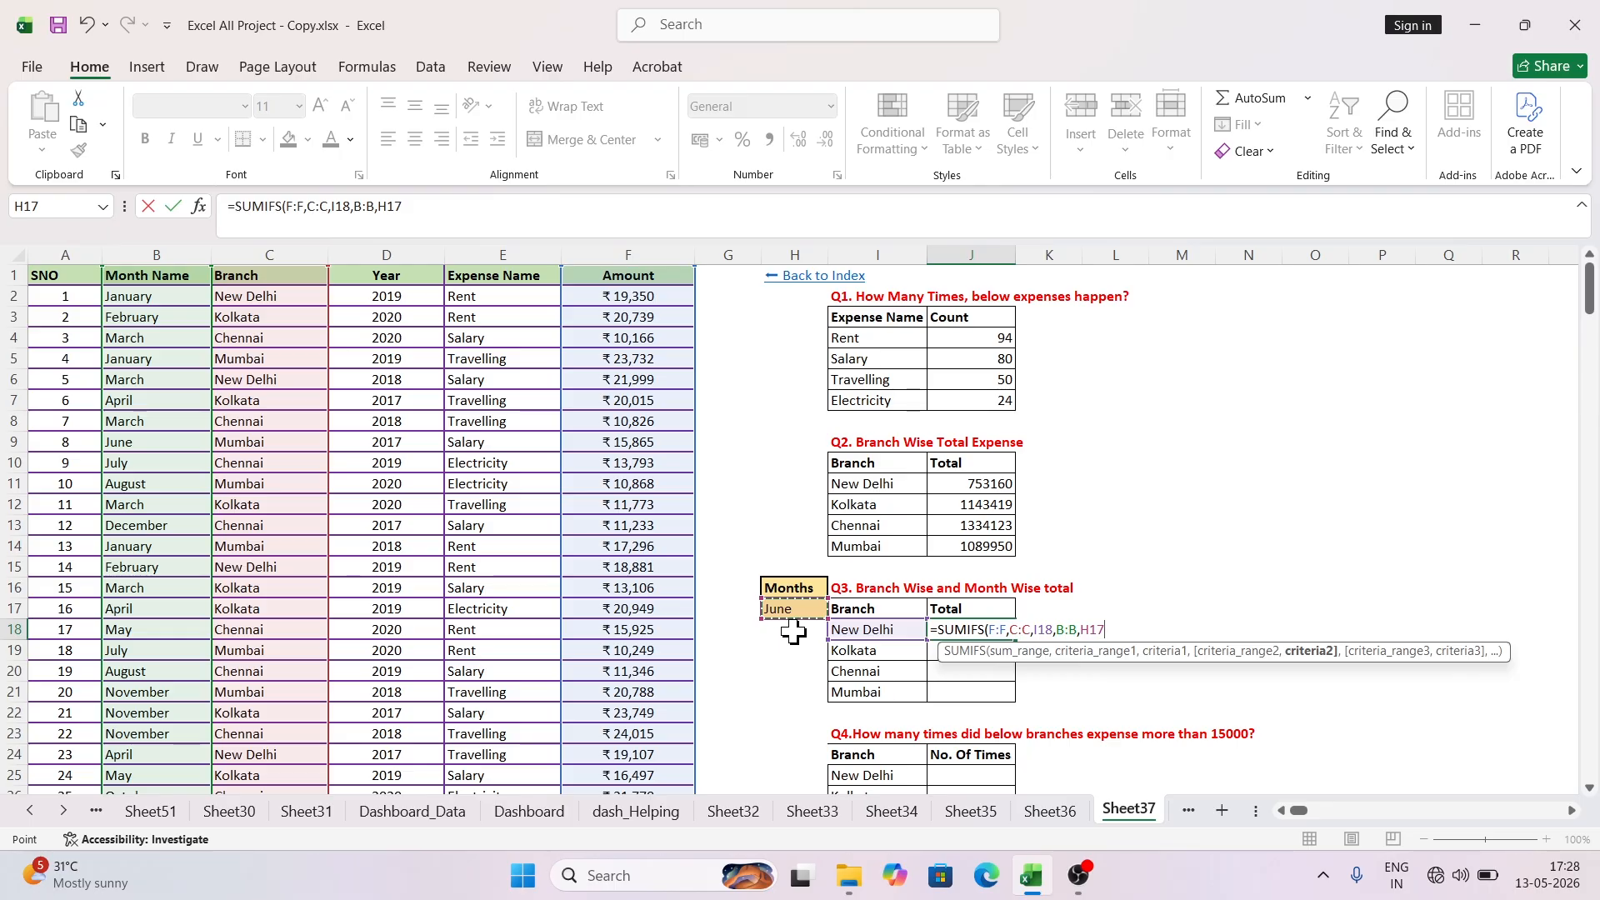
{"action": "key", "text": "F4"}
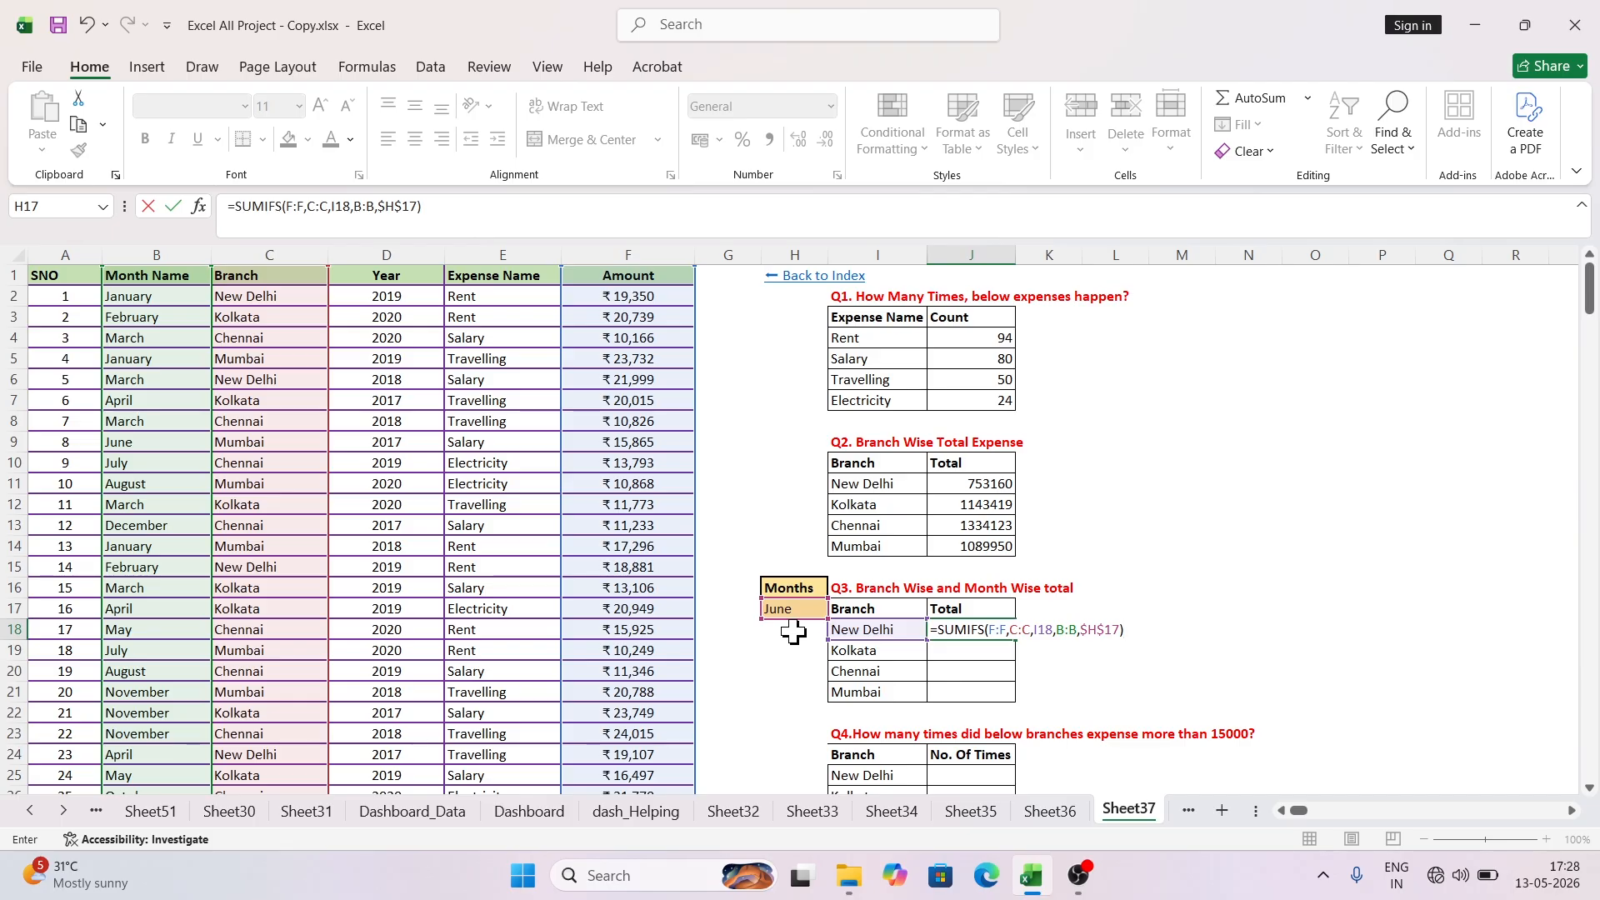
{"action": "key", "text": "Return"}
Step: Fill the New Delhi monthly total formula down the Q3 table for Kolkata, Chennai and Mumbai
{"action": "left_click", "coordinate": [990, 630]}
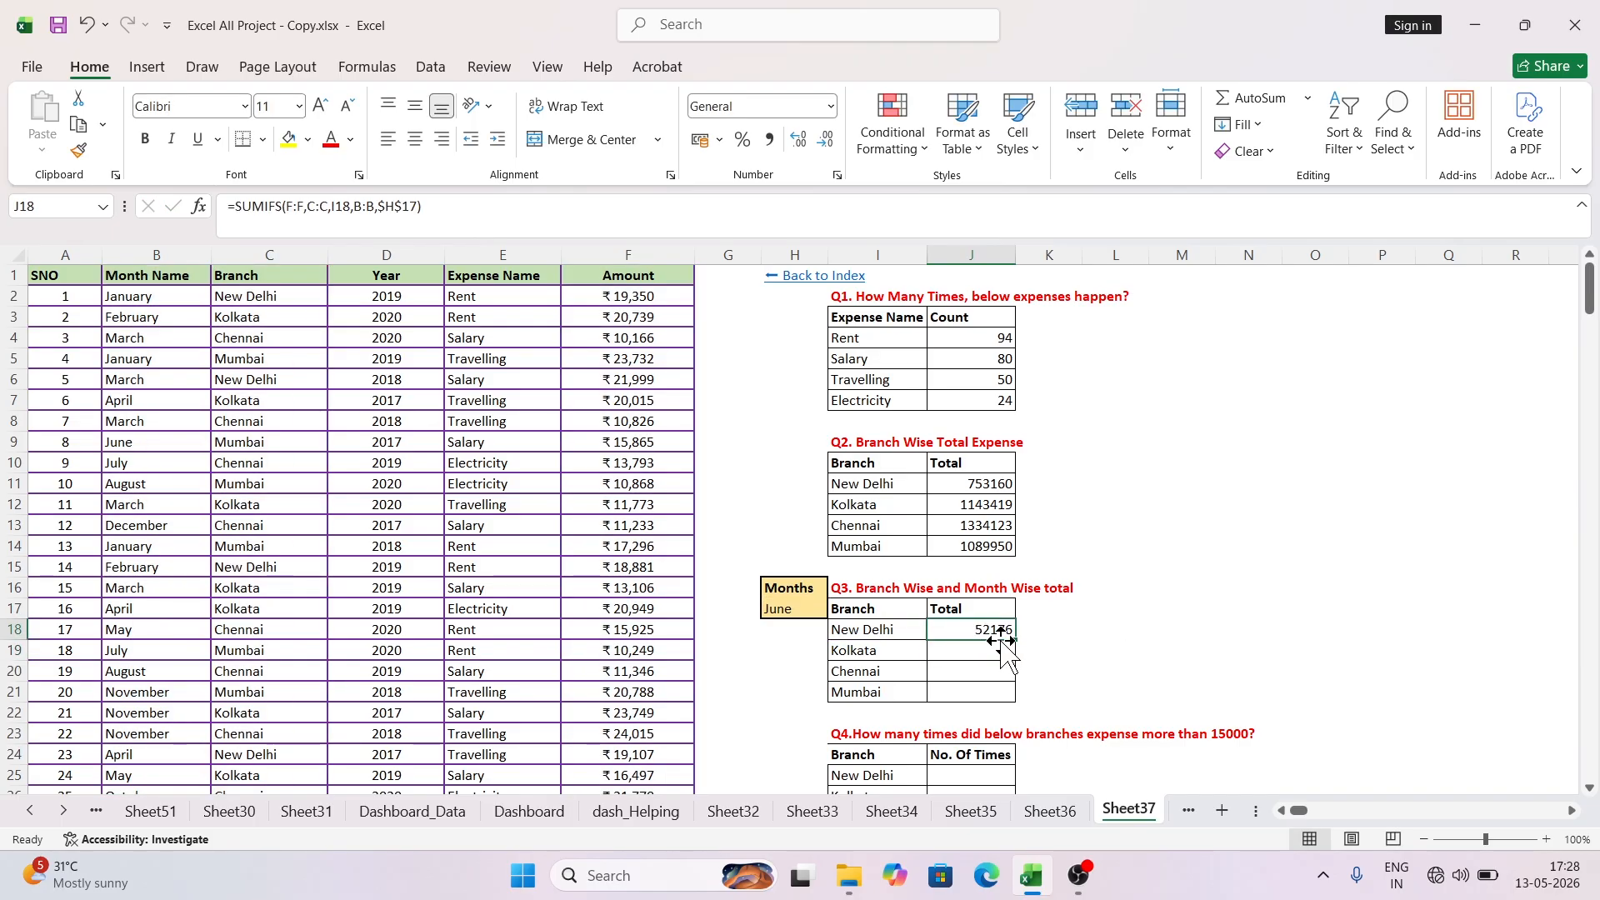
{"action": "left_click_drag", "start_coordinate": [1021, 638], "coordinate": [1020, 698]}
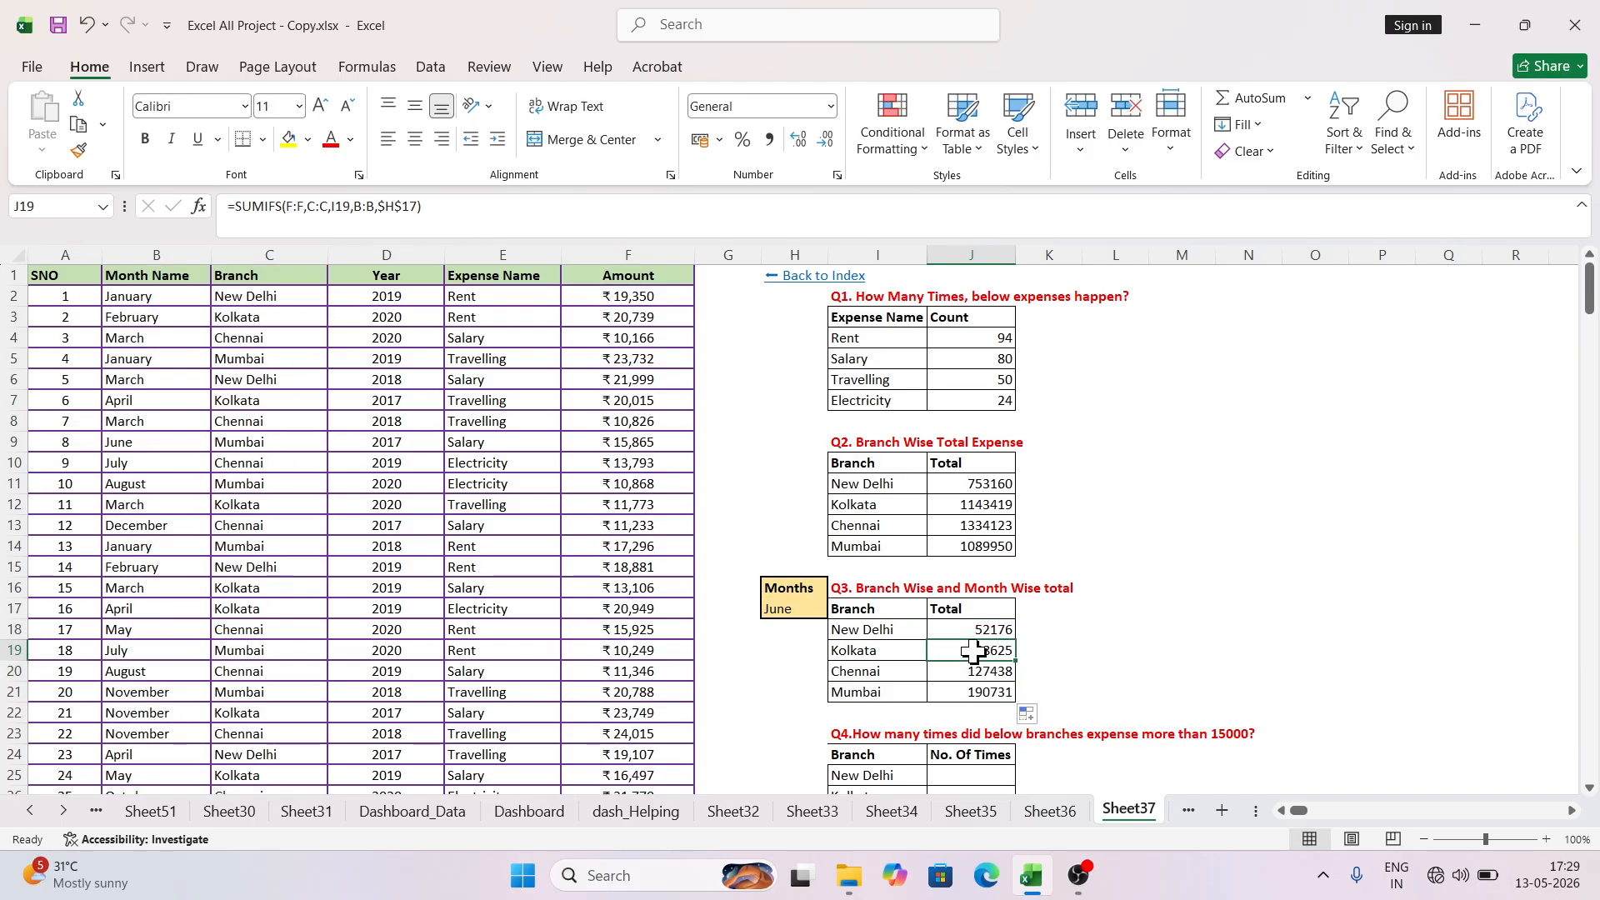
Step: Test the Q3 totals by choosing August in the Months cell H17, and finish with November selected
{"action": "left_click", "coordinate": [808, 610]}
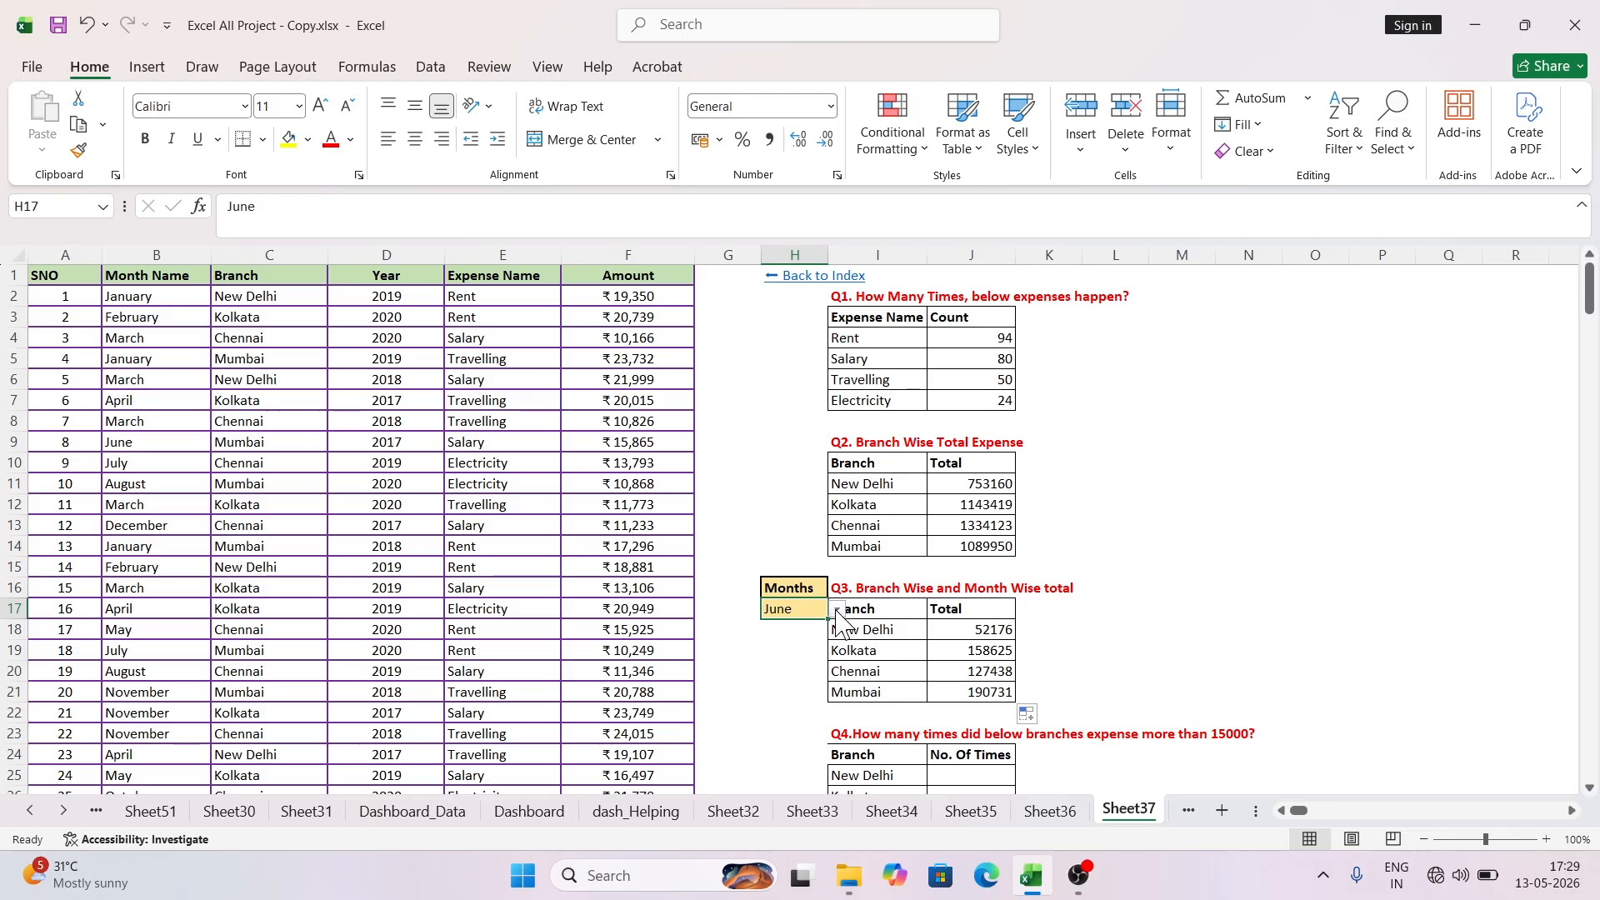
{"action": "left_click", "coordinate": [837, 609]}
{"action": "left_click", "coordinate": [800, 656]}
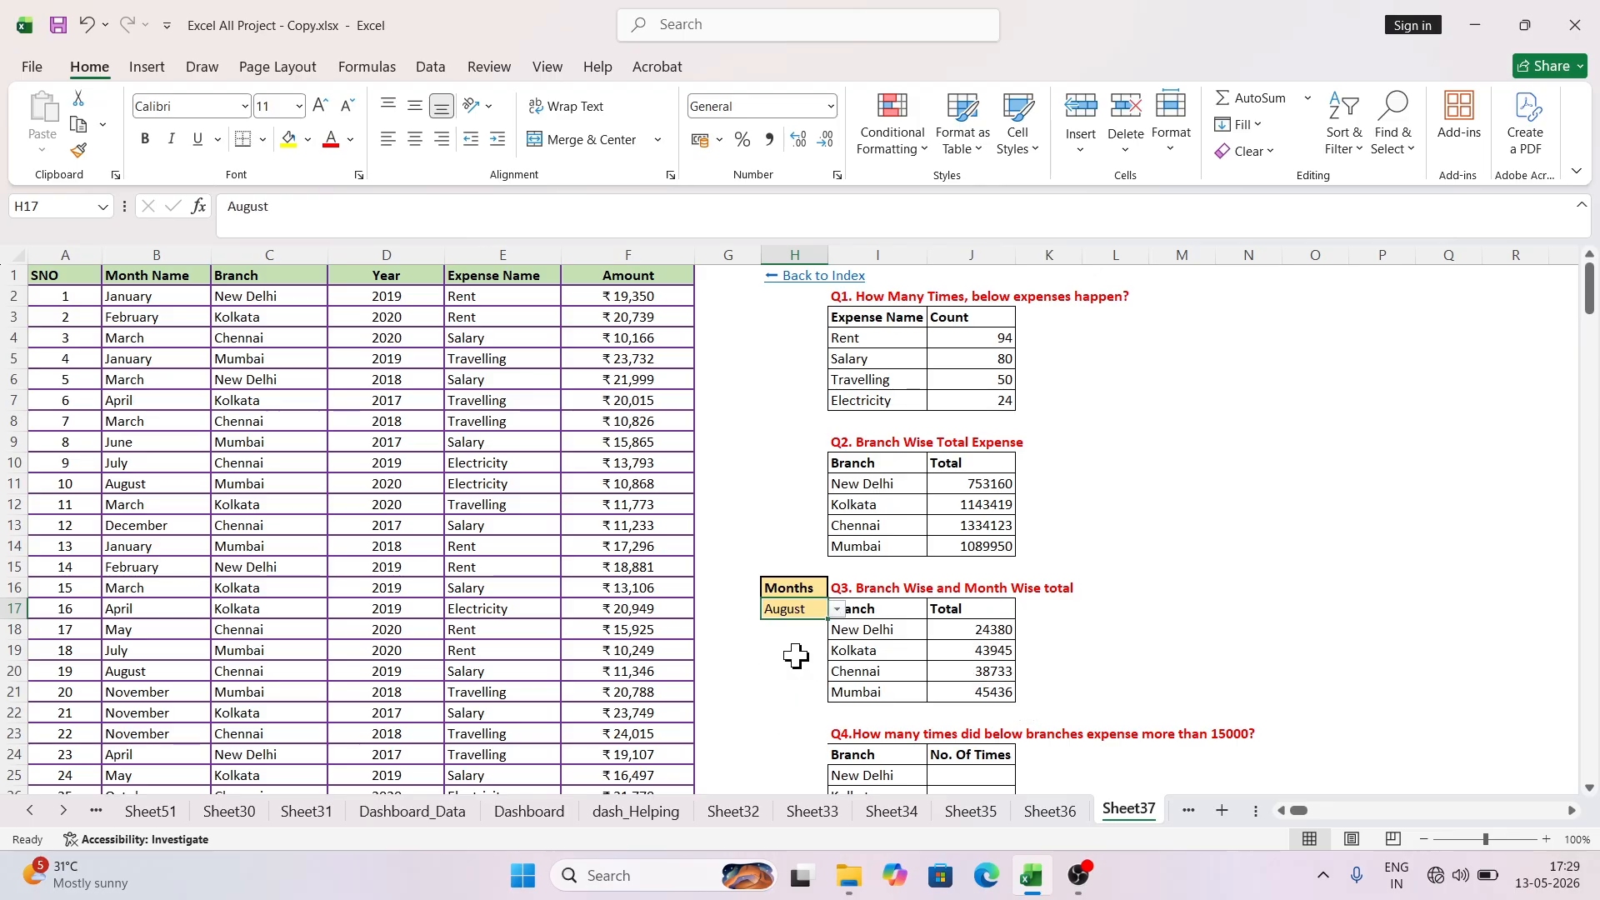
{"action": "left_click", "coordinate": [838, 611]}
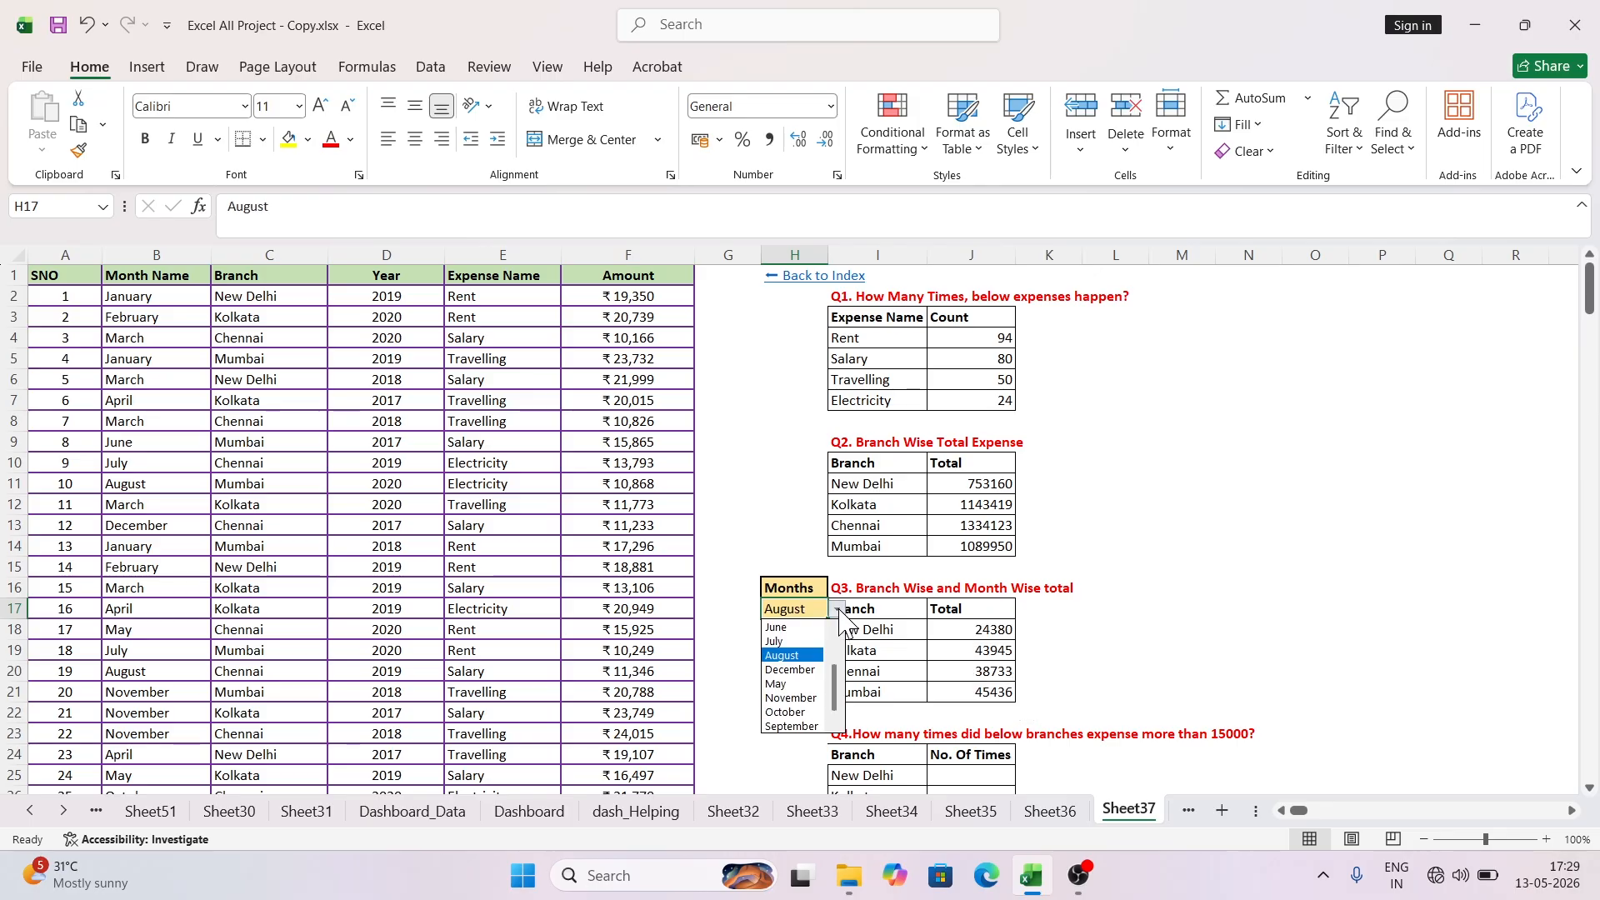
{"action": "left_click", "coordinate": [790, 700]}
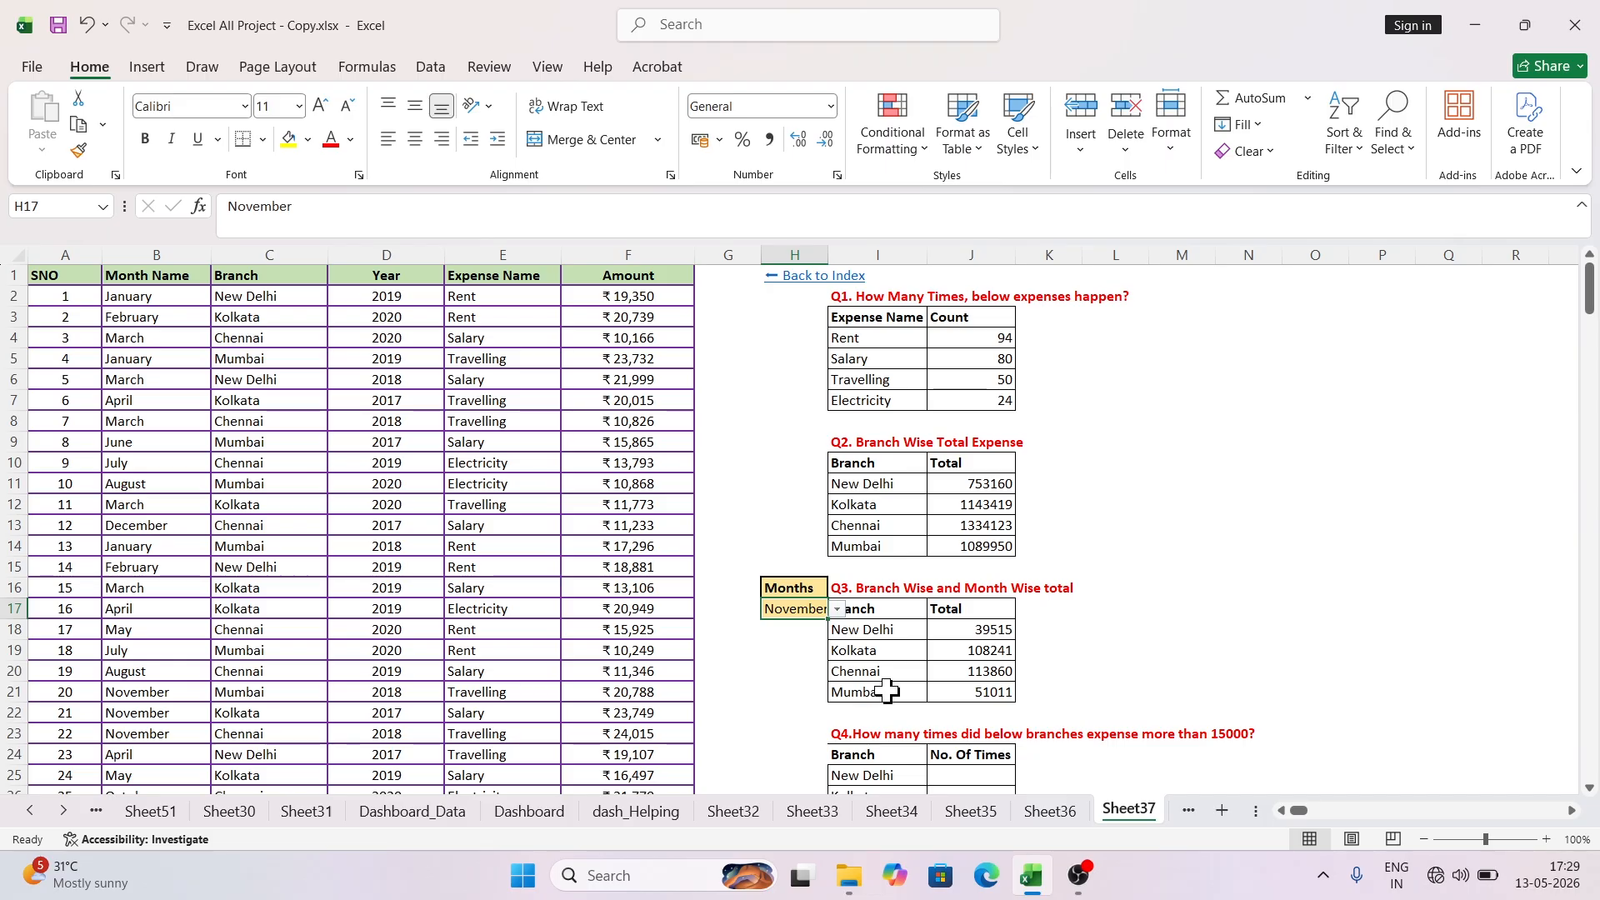
Step: Inspect the formula and its referenced ranges in the Mumbai total cell J21 of the Q3 table
{"action": "left_click", "coordinate": [991, 634]}
{"action": "double_click", "coordinate": [985, 693]}
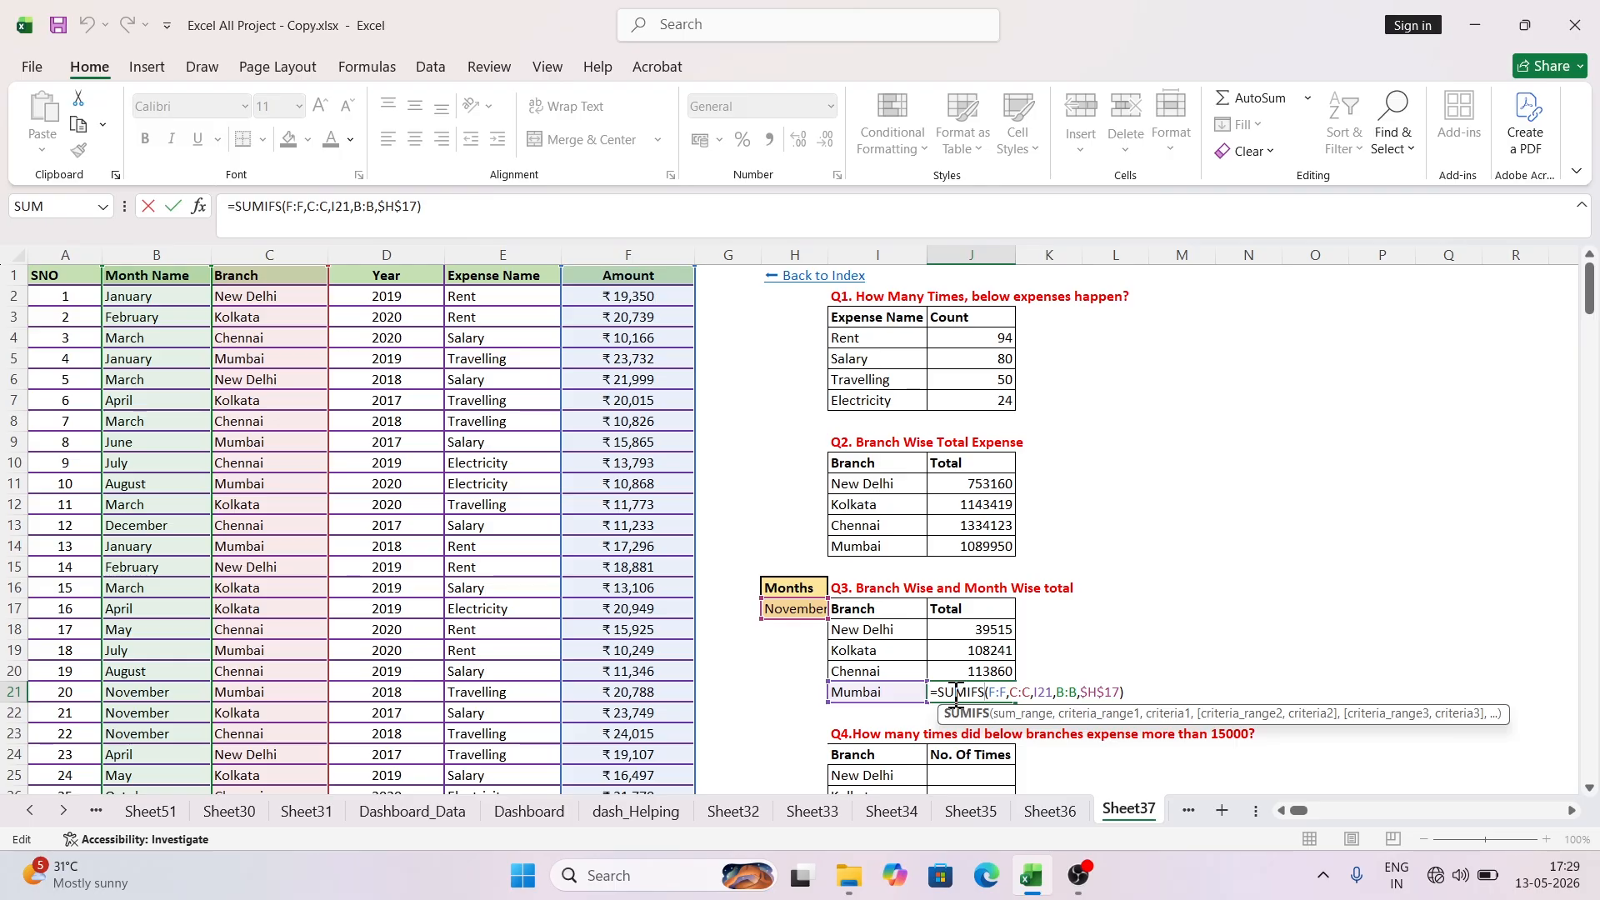
{"action": "key", "text": "Return"}
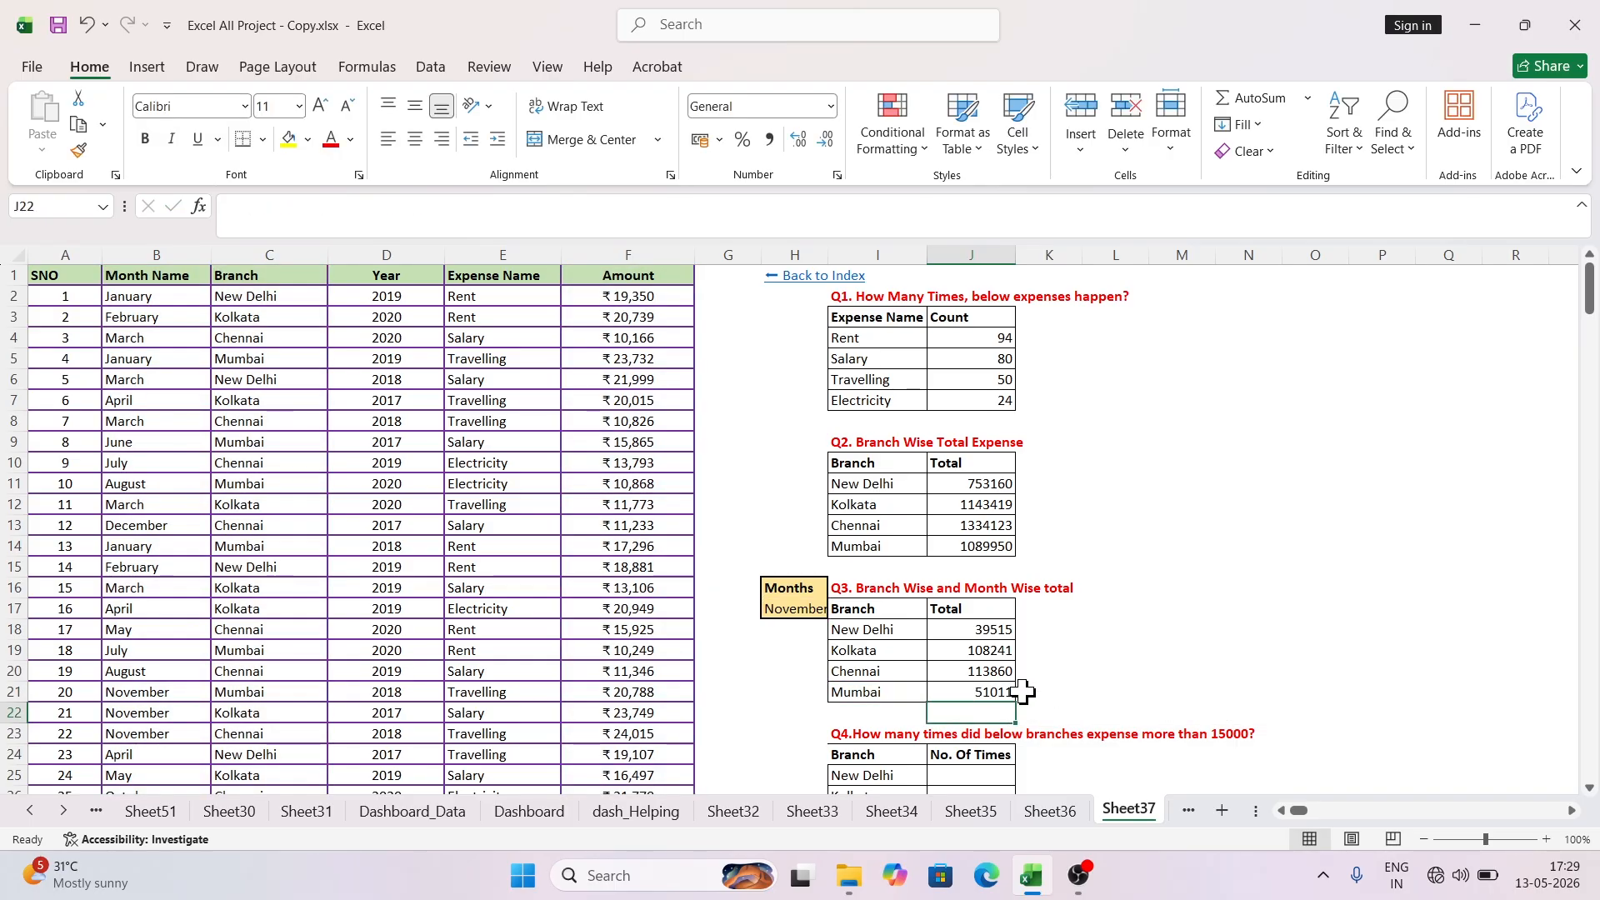
Step: Count New Delhi's expenses above 15000 in cell J25 of the Q4 table with the formula =COUNTIFS(C:C,I25,F:F,">15000")
{"action": "scroll", "coordinate": [1059, 651], "scroll_direction": "down", "scroll_amount": 3}
{"action": "left_click", "coordinate": [1181, 505]}
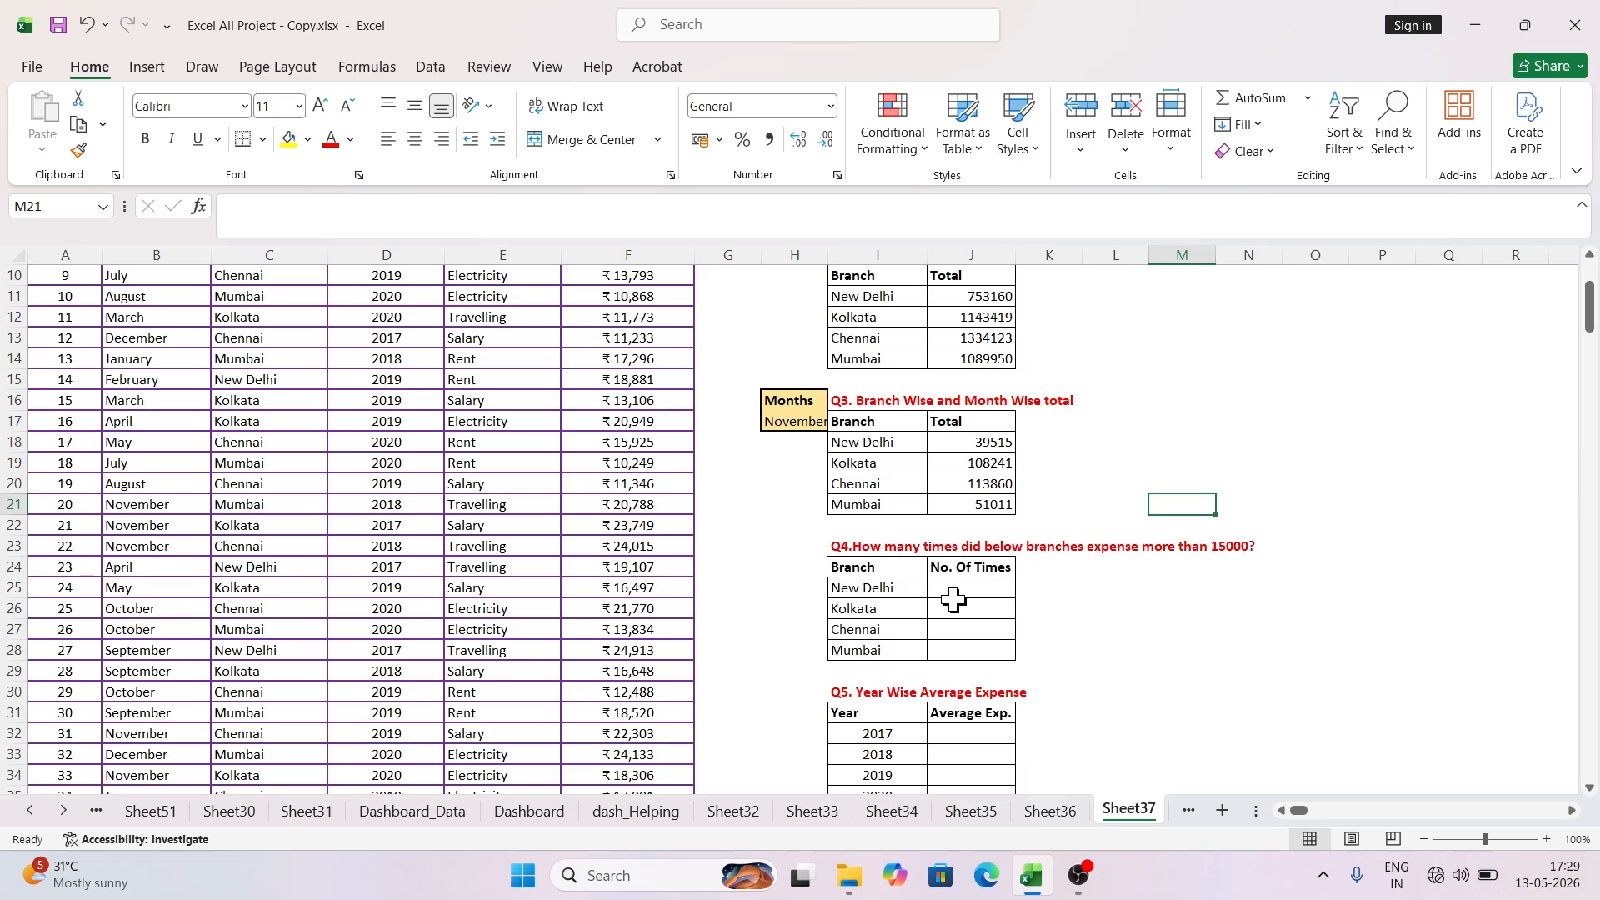
{"action": "left_click", "coordinate": [952, 602]}
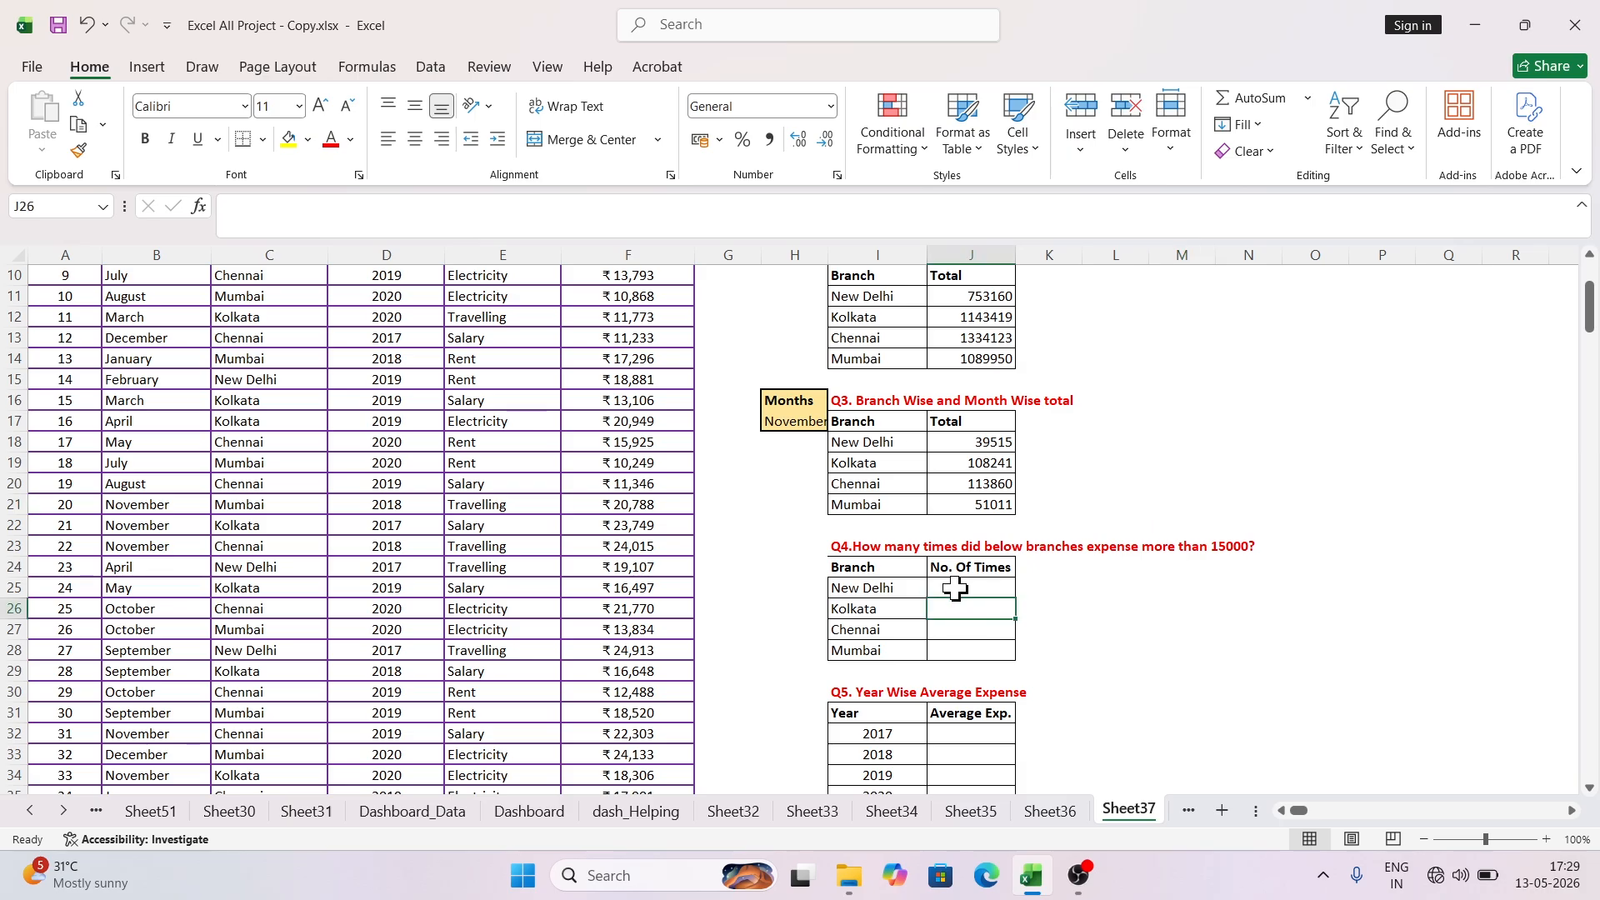
{"action": "left_click", "coordinate": [955, 589]}
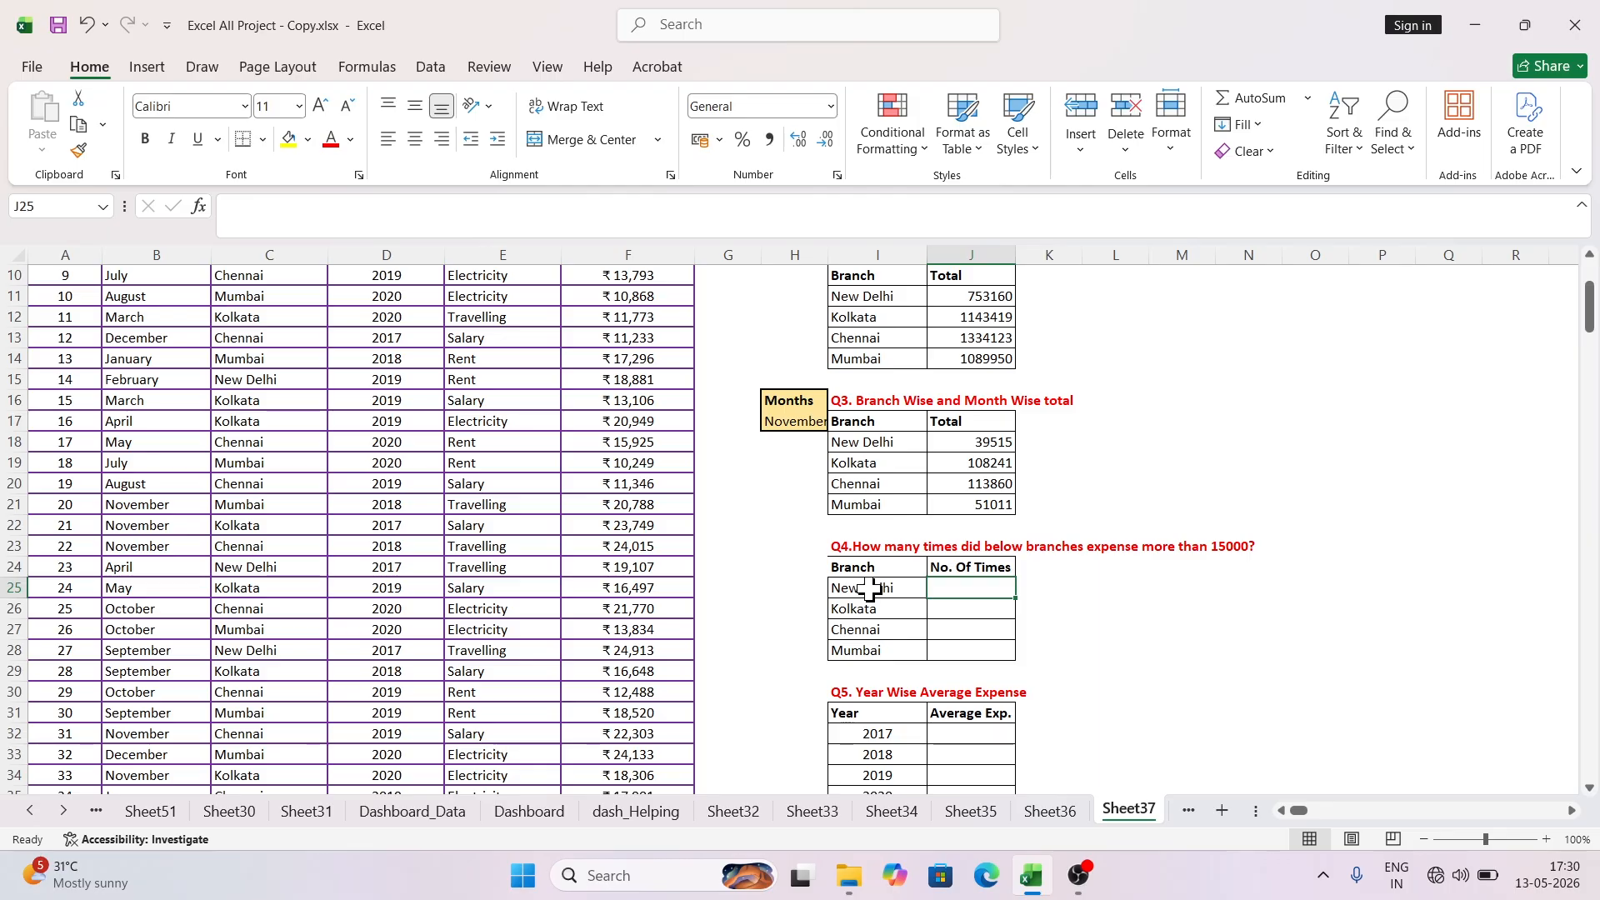
{"action": "type", "text": "=COUNTIFS("}
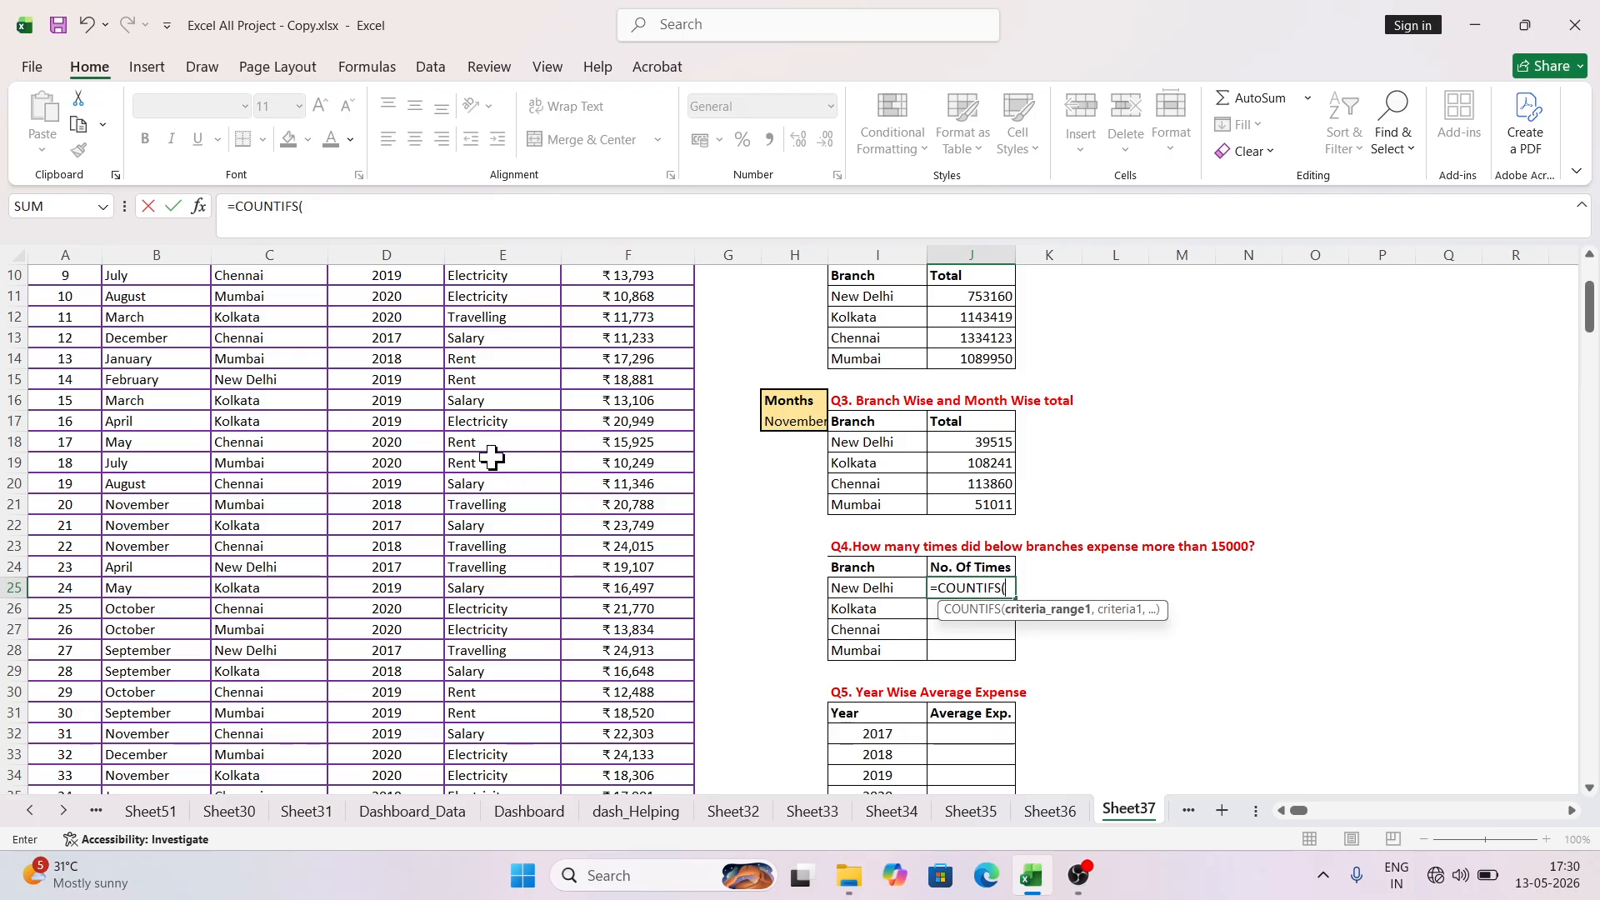
{"action": "scroll", "coordinate": [492, 457], "scroll_direction": "up", "scroll_amount": 3}
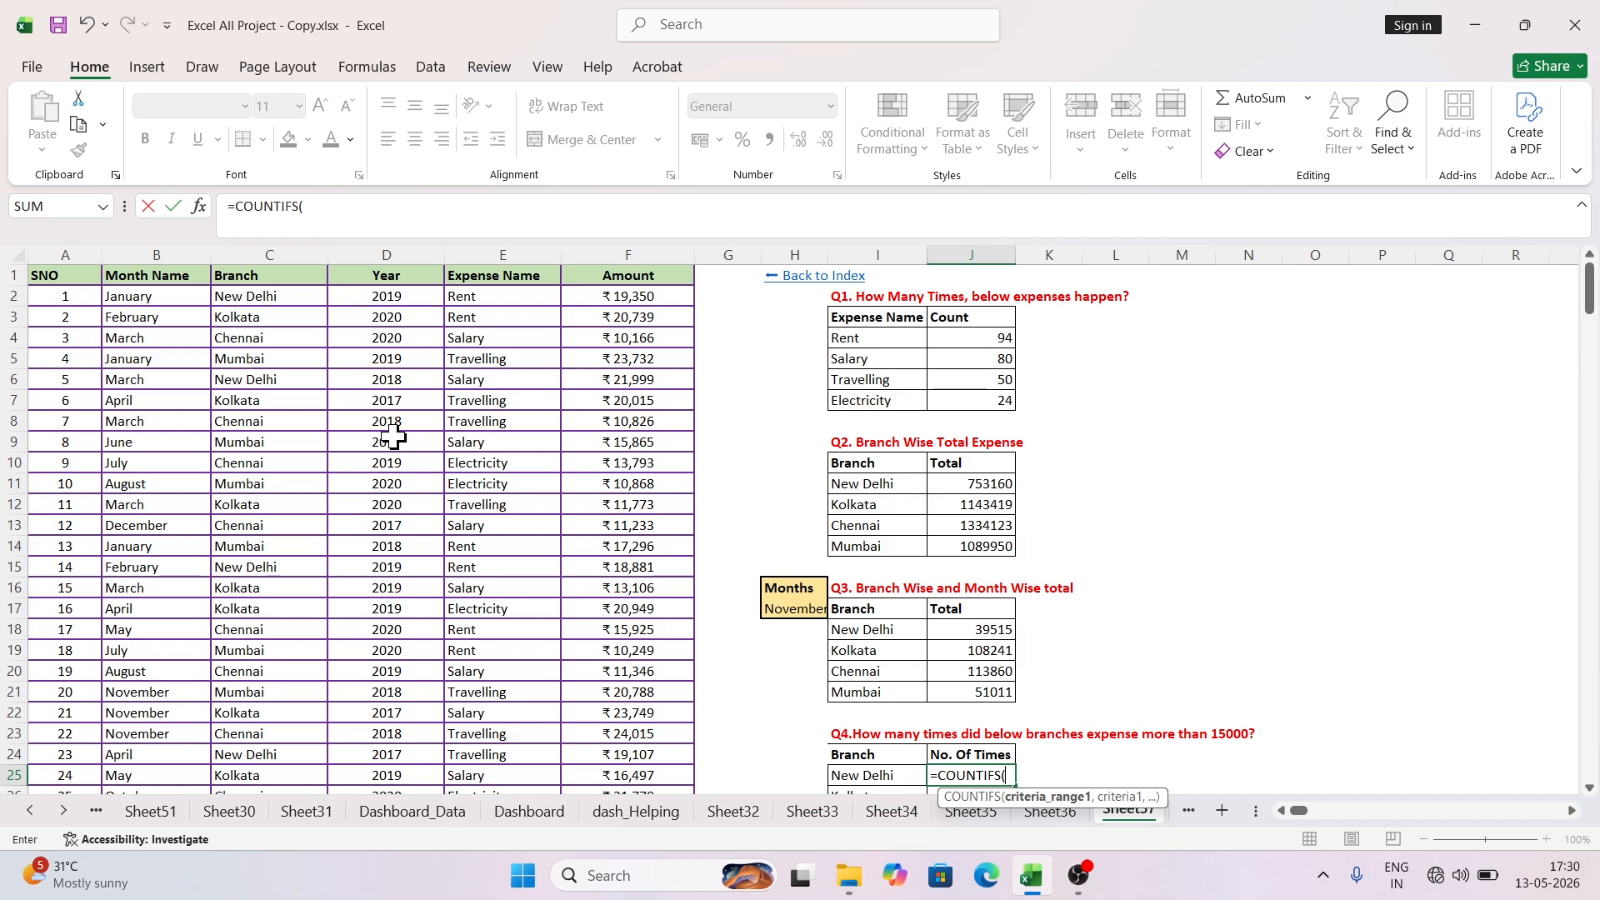
{"action": "left_click", "coordinate": [254, 254]}
{"action": "type", "text": ","}
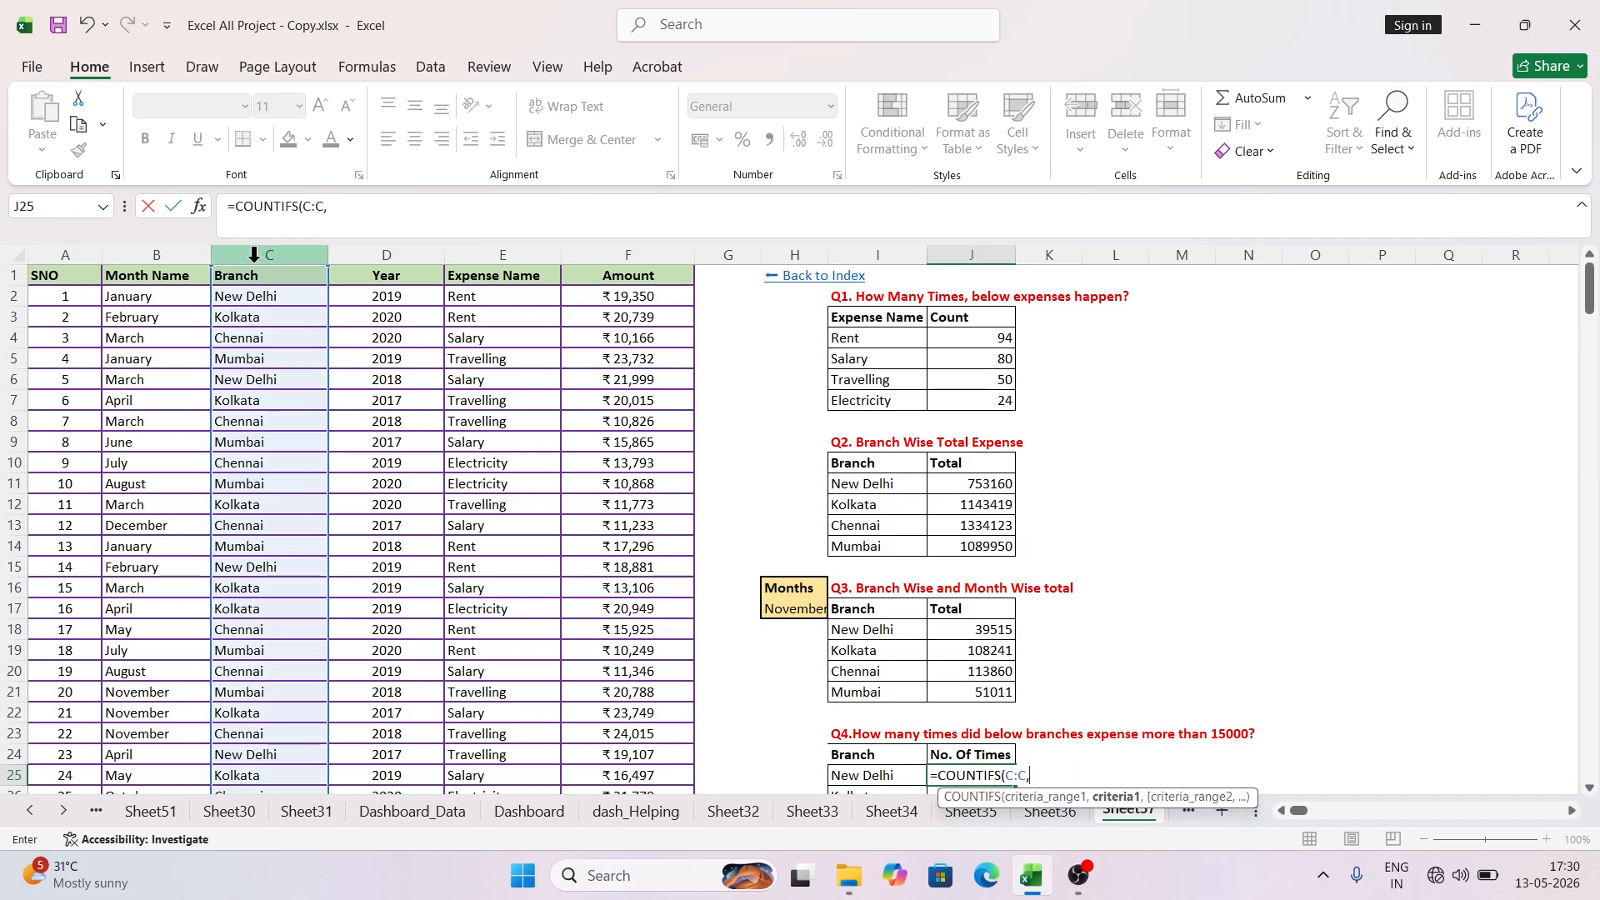
{"action": "scroll", "coordinate": [872, 511], "scroll_direction": "down", "scroll_amount": 3}
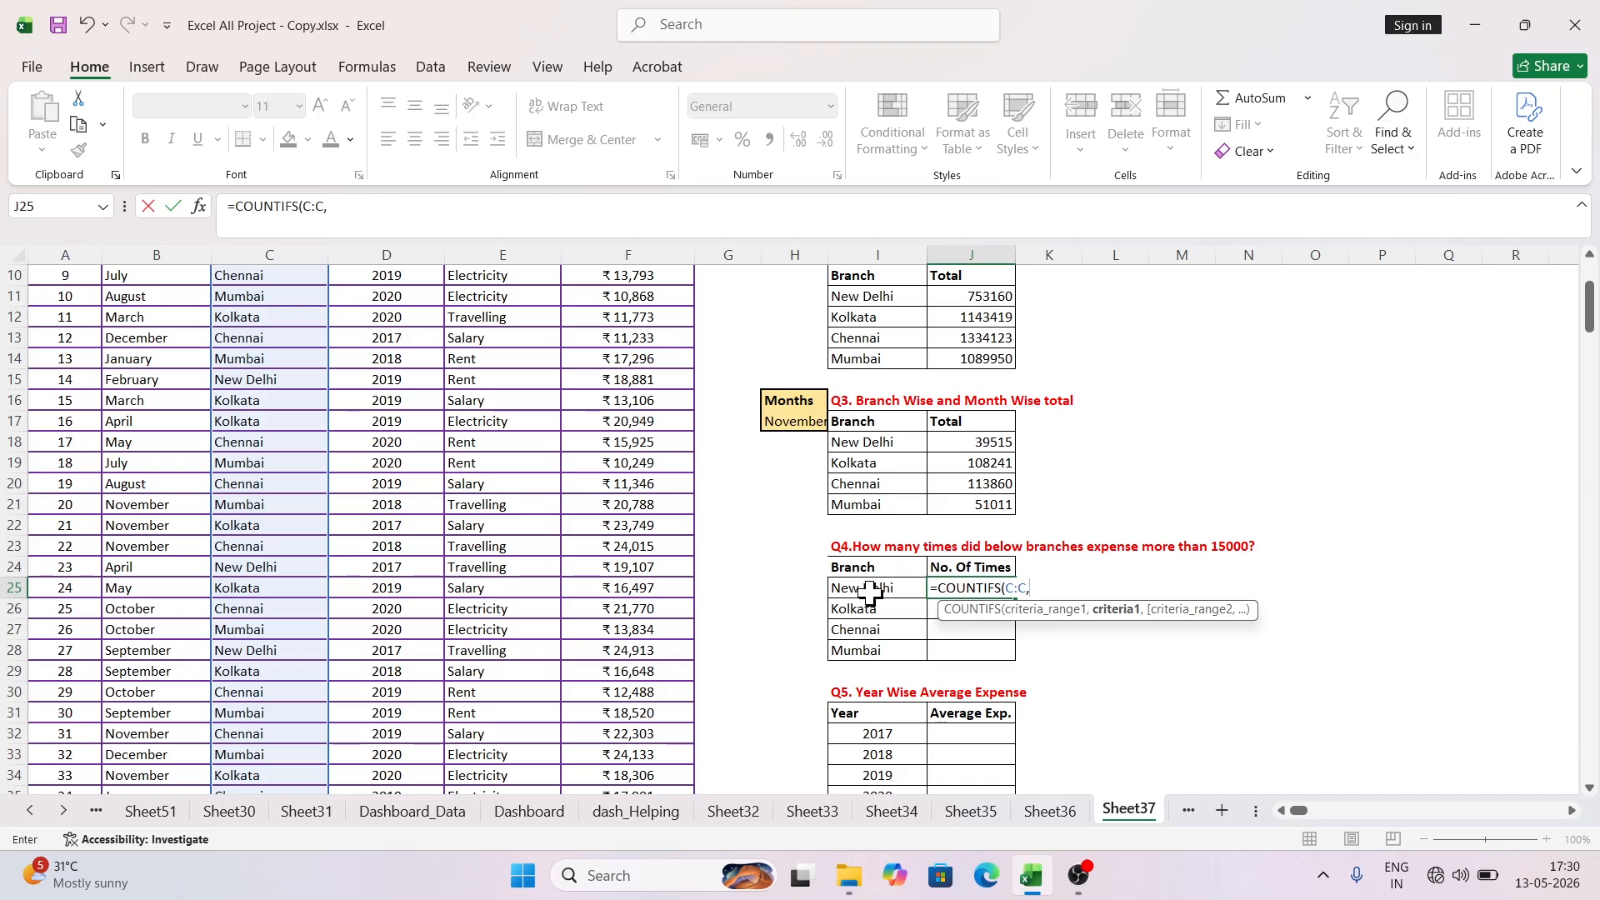
{"action": "left_click", "coordinate": [874, 591]}
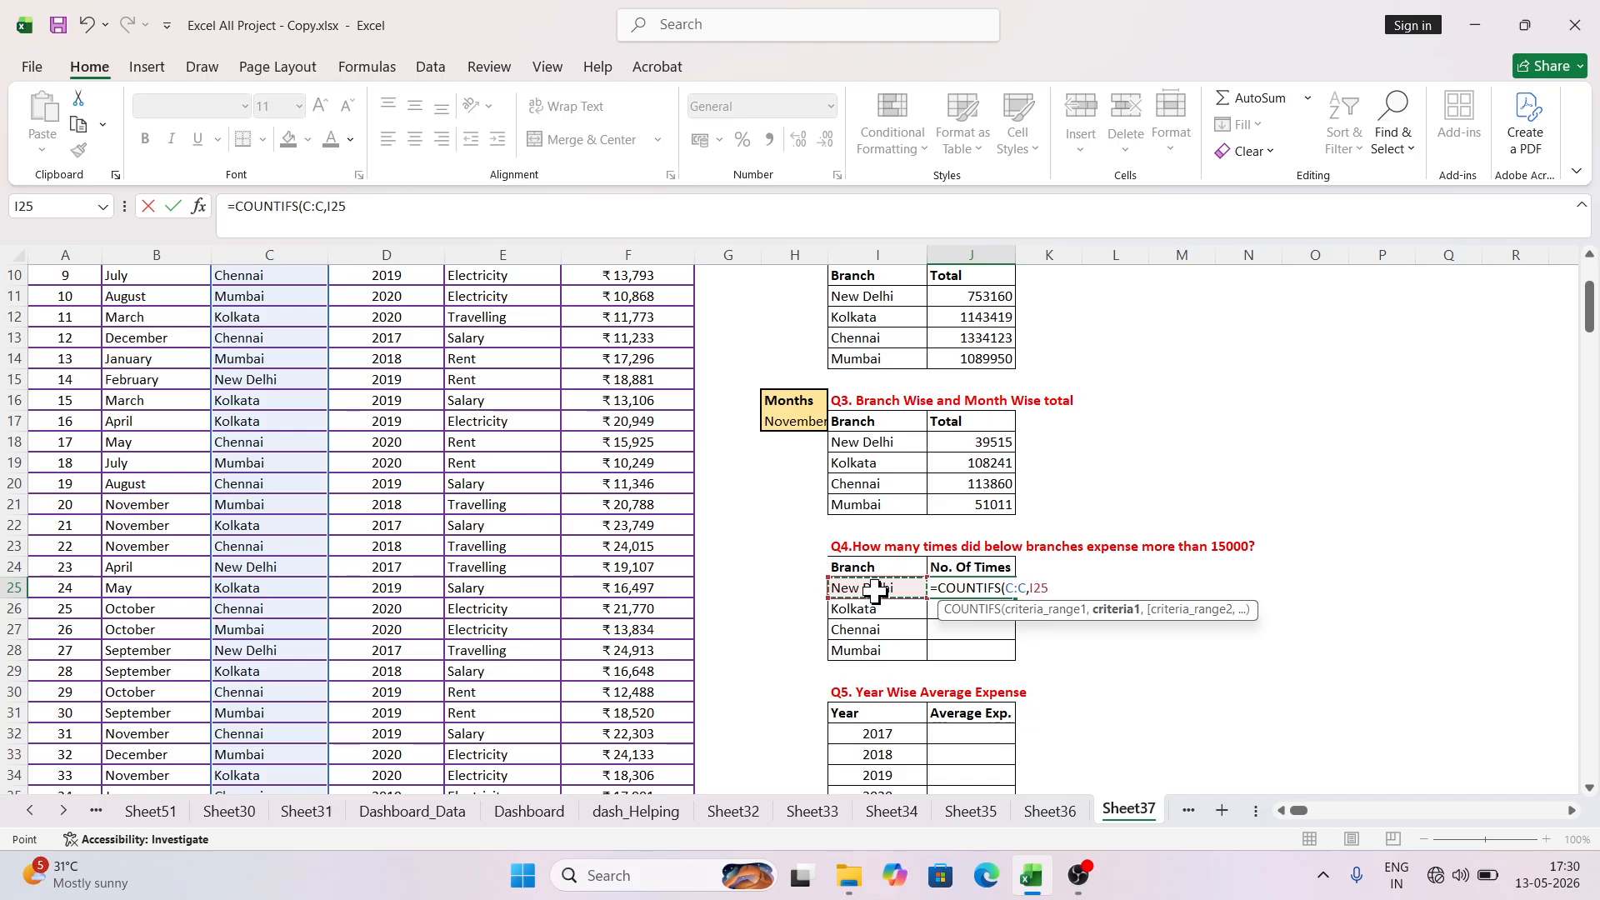
{"action": "type", "text": ","}
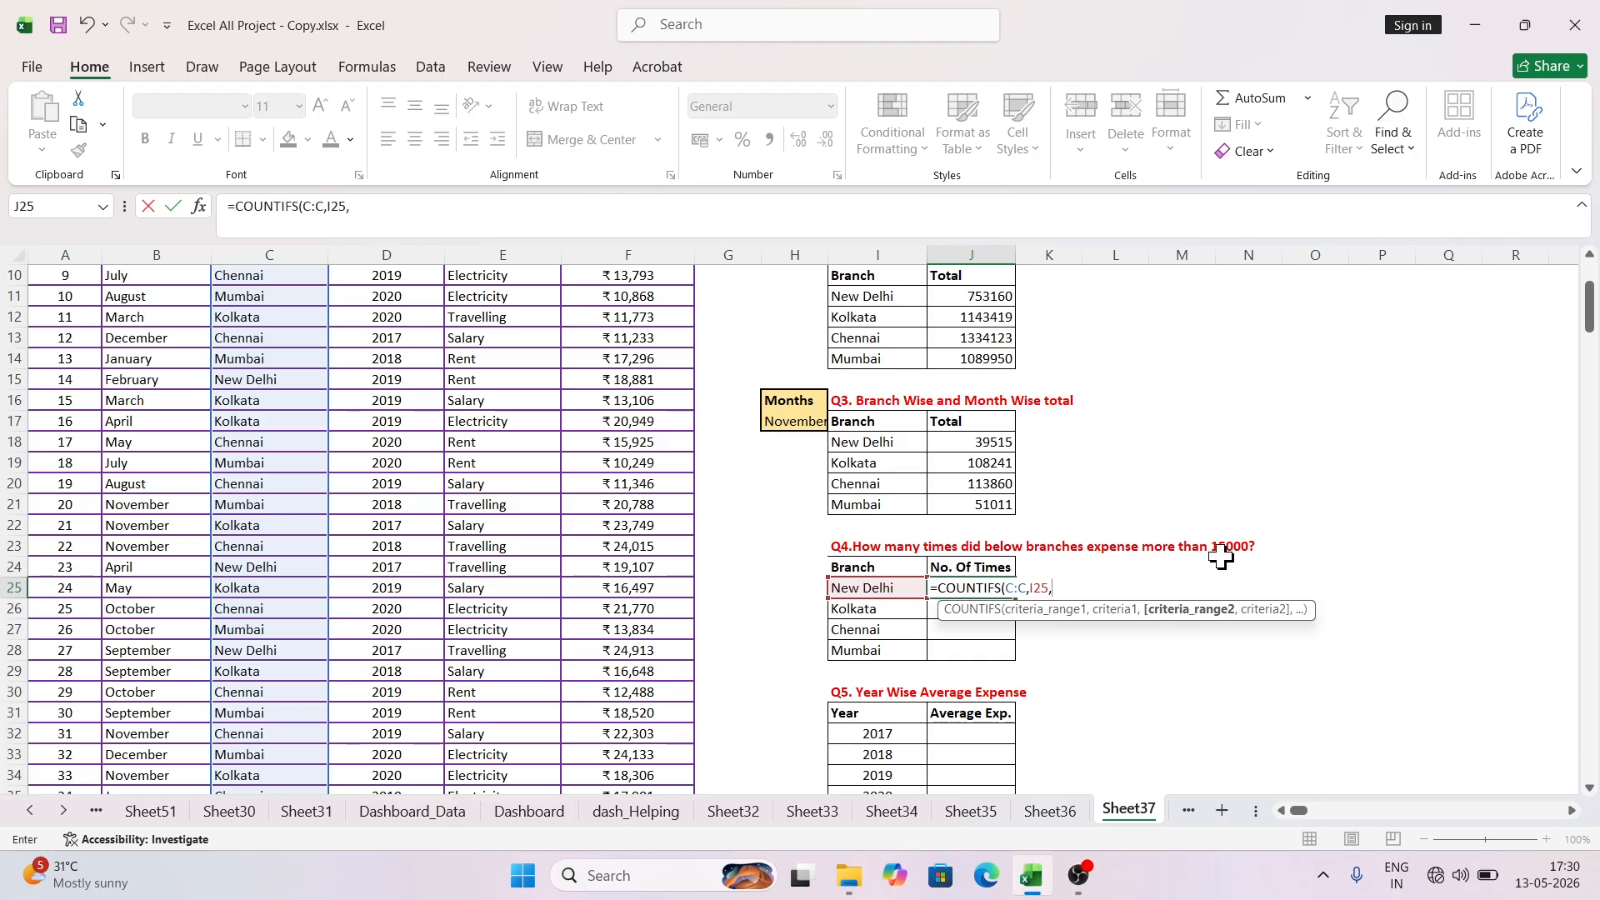
{"action": "scroll", "coordinate": [359, 413], "scroll_direction": "up", "scroll_amount": 3}
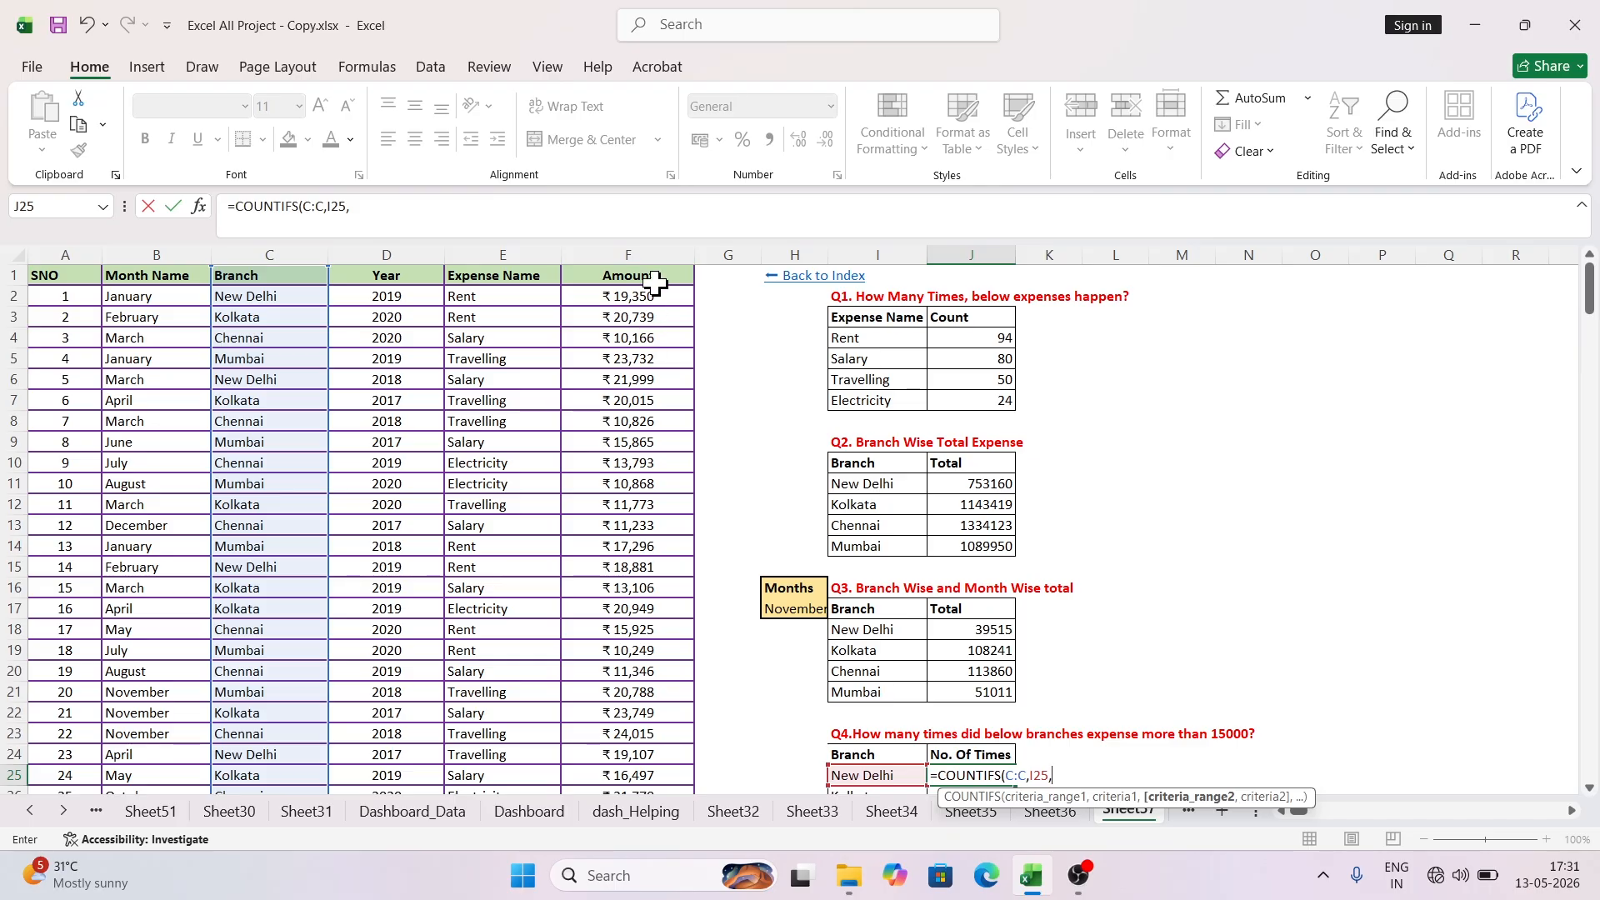
{"action": "left_click", "coordinate": [633, 258]}
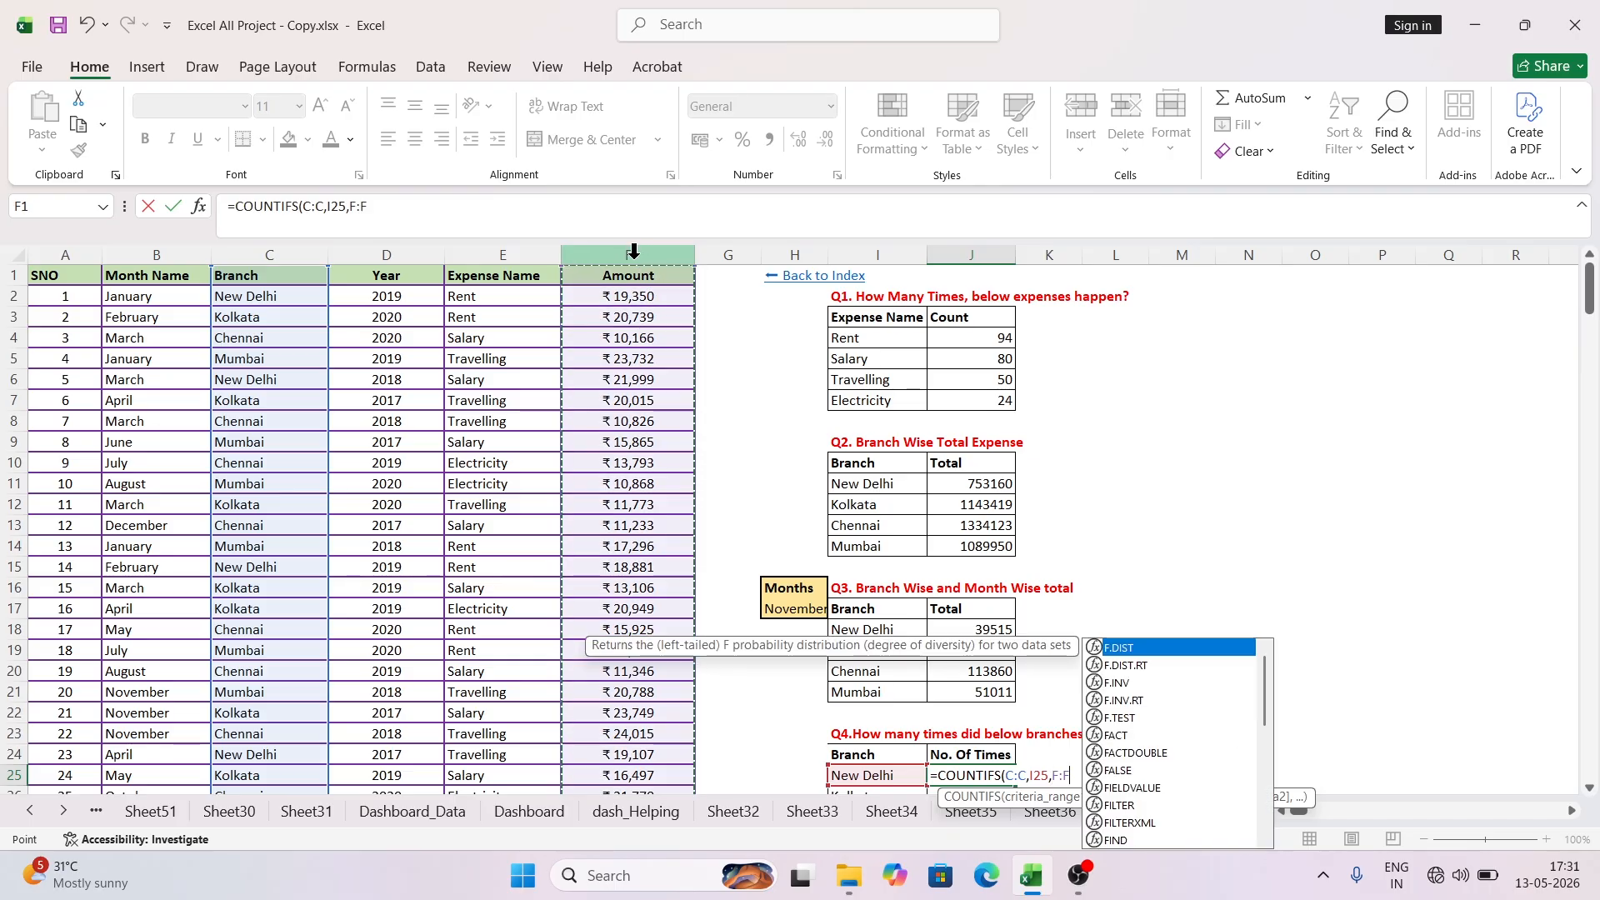
{"action": "type", "text": ","}
{"action": "scroll", "coordinate": [1137, 579], "scroll_direction": "down", "scroll_amount": 2}
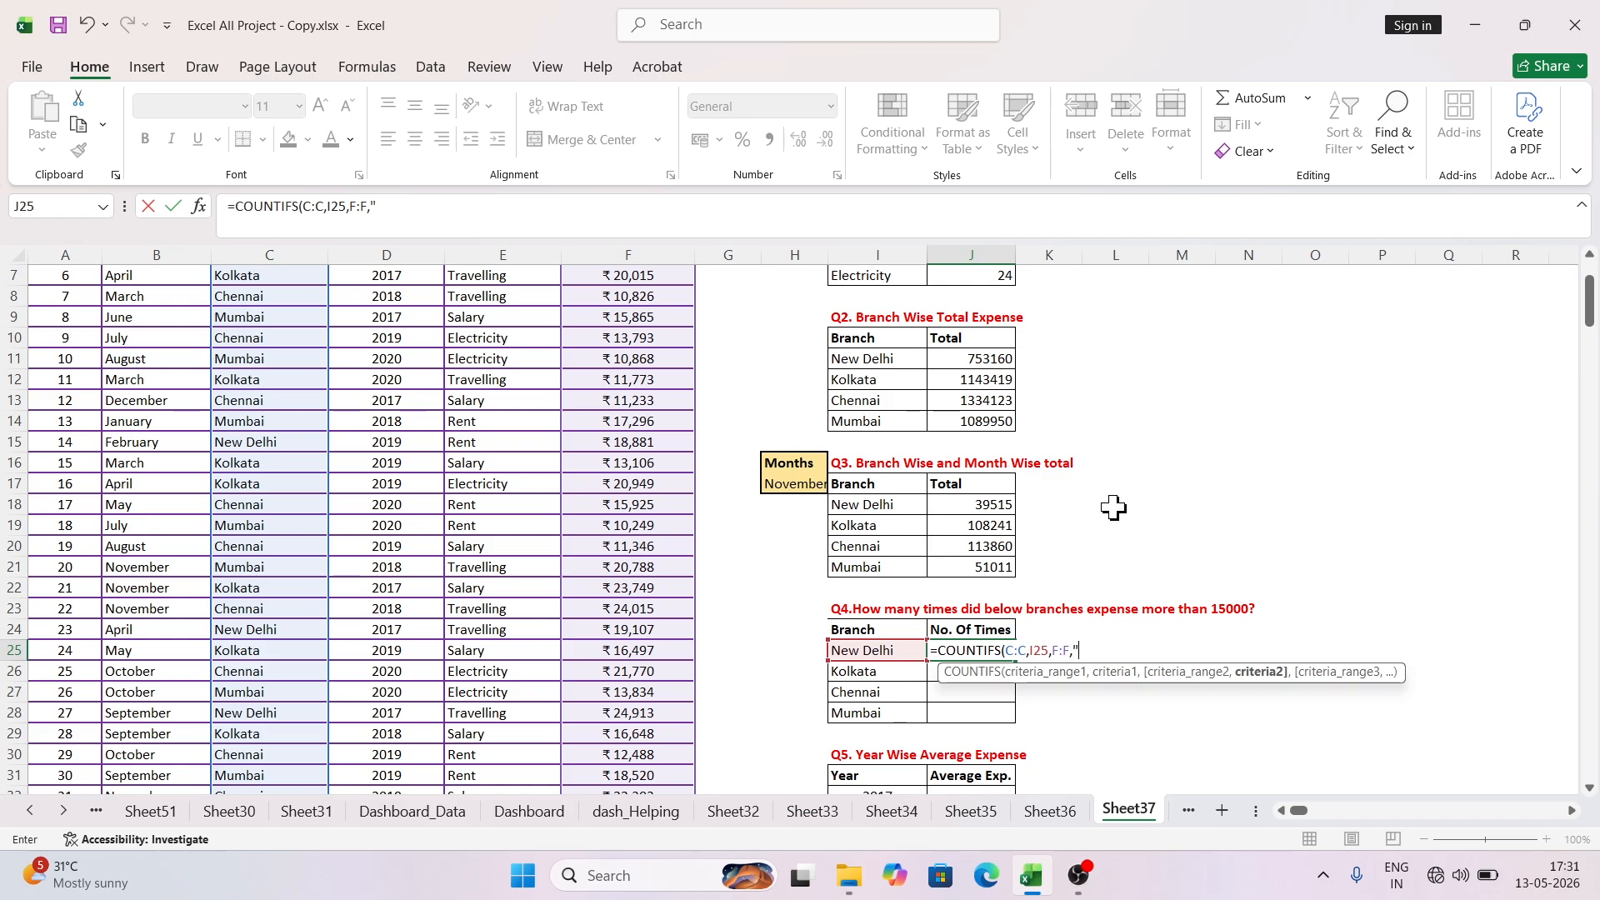
{"action": "type", "text": ">15000"}
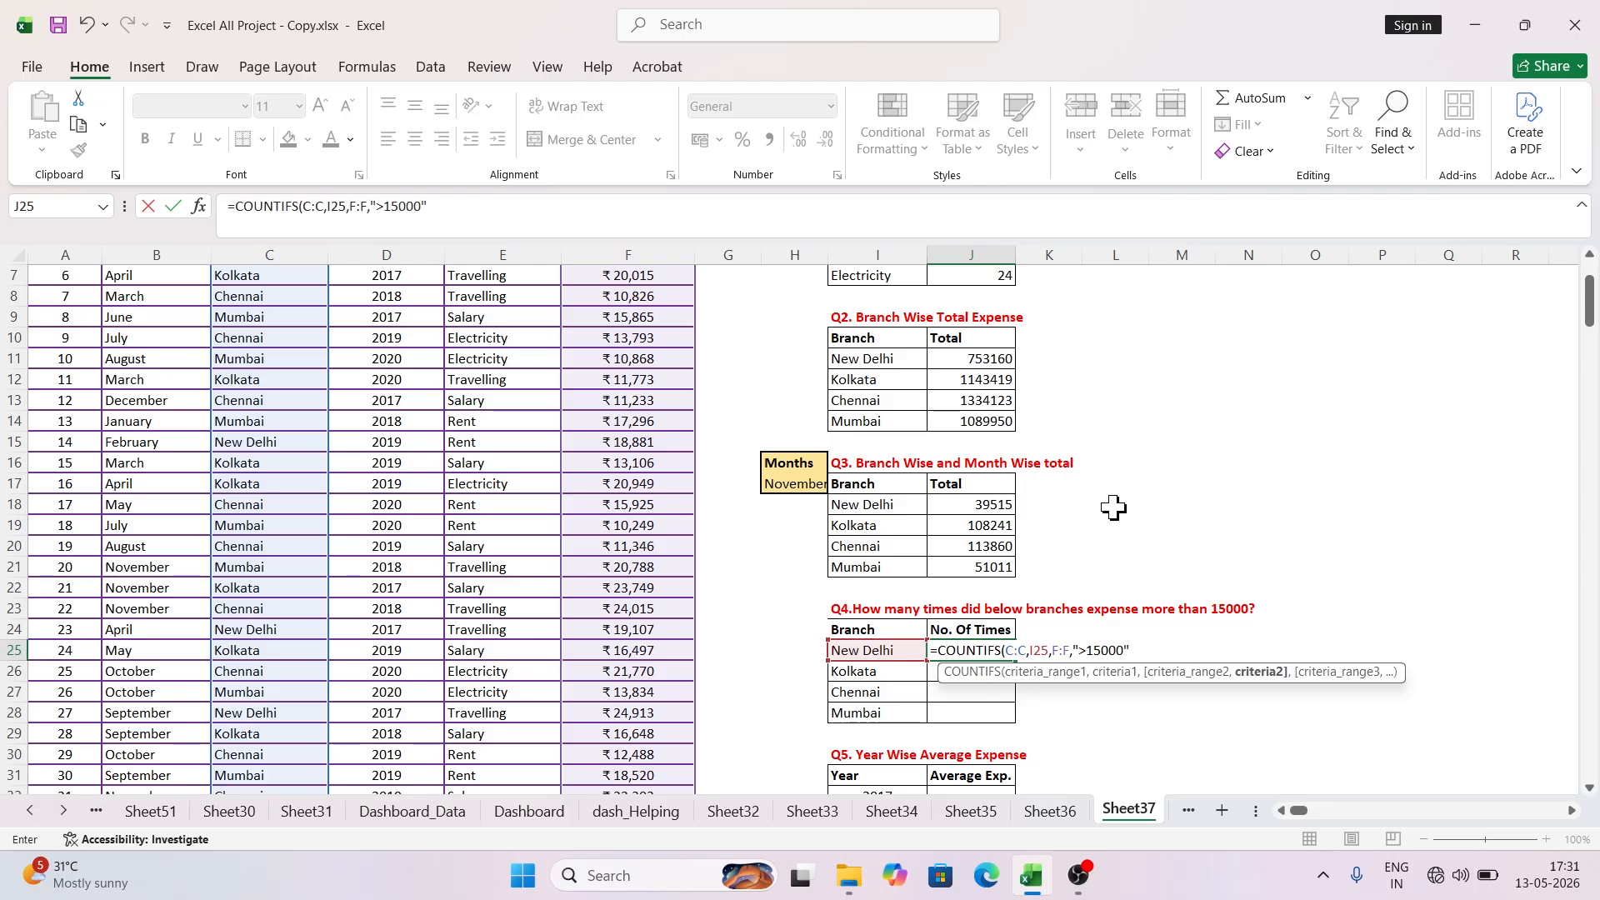
{"action": "key", "text": "Return"}
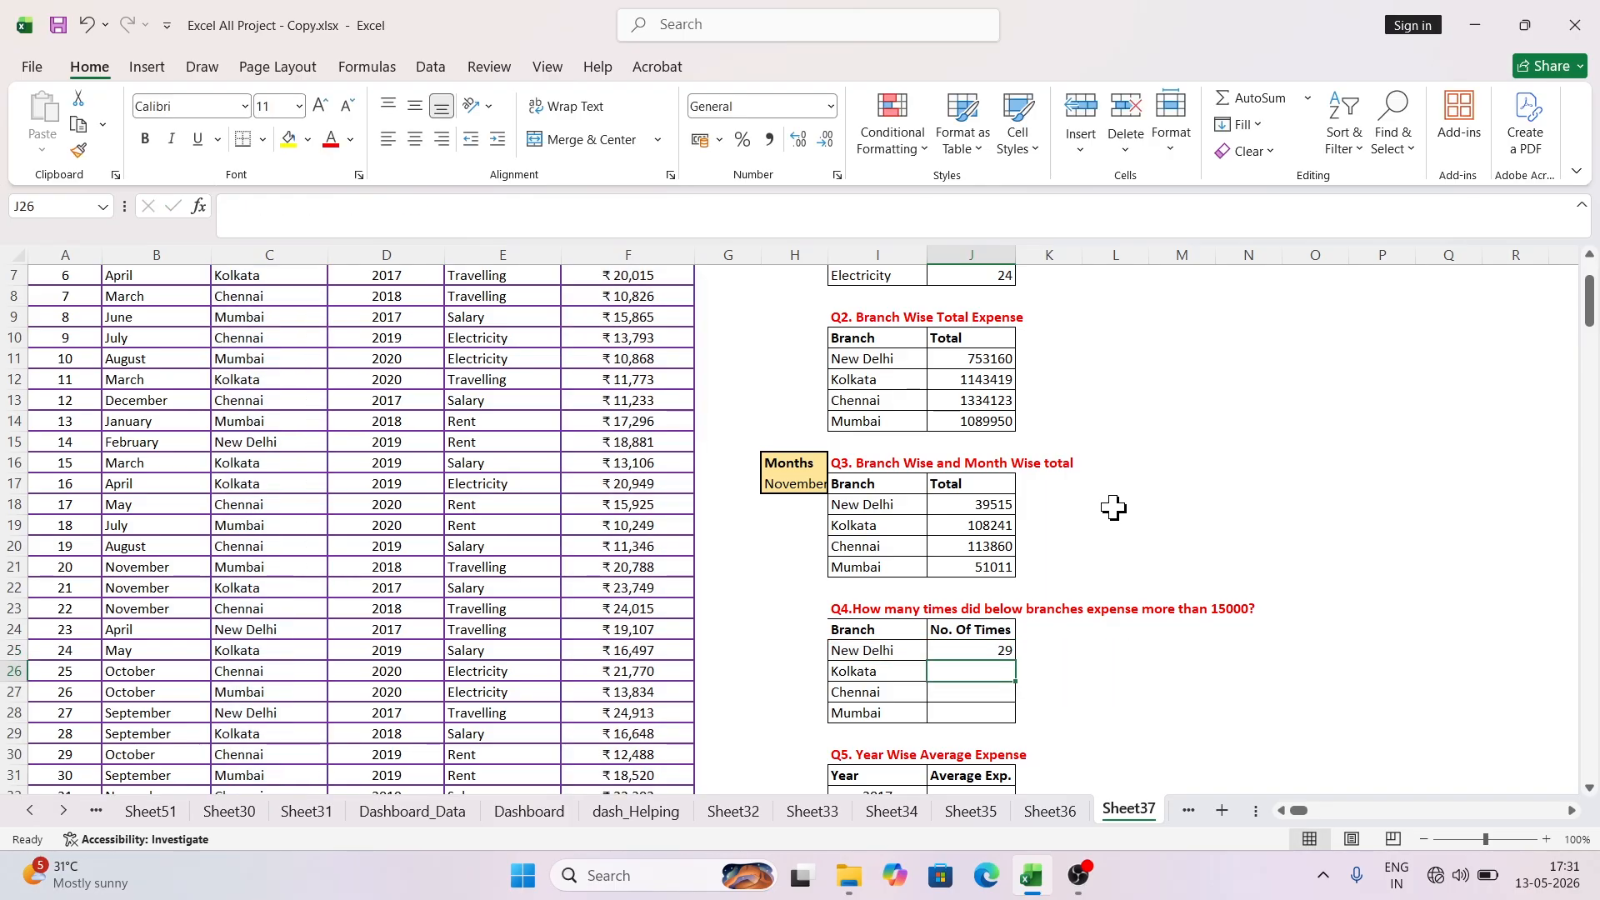
Step: Fill the New Delhi count formula down the Q4 table for Kolkata, Chennai and Mumbai
{"action": "left_click", "coordinate": [994, 652]}
{"action": "double_click", "coordinate": [1014, 659]}
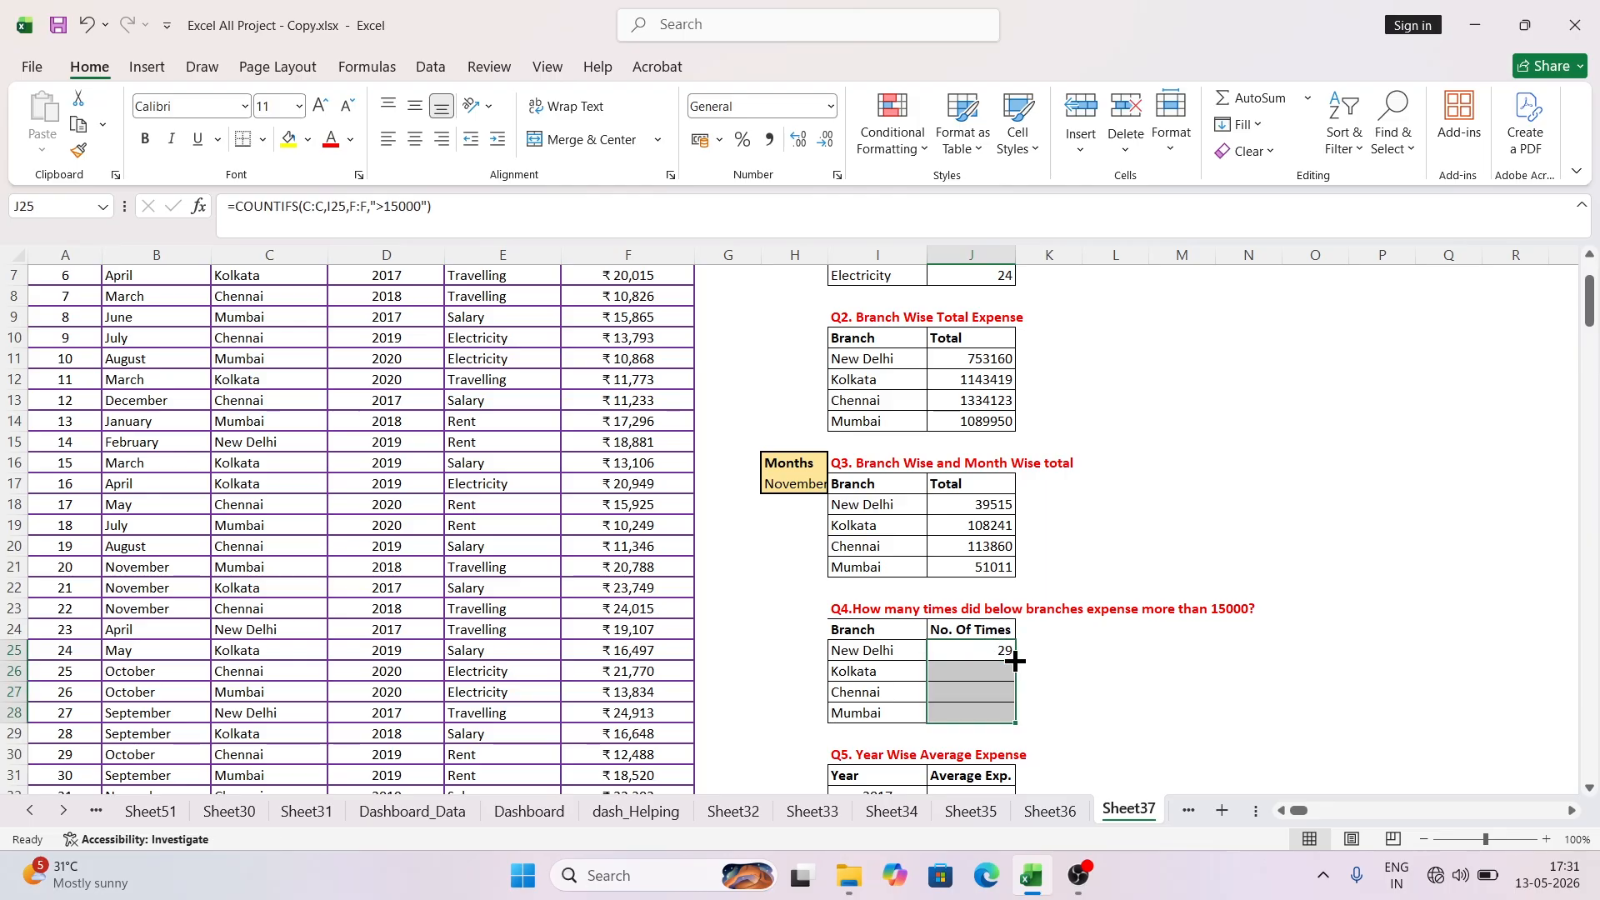
Step: Calculate the 2017 average expense in cell J32 of the Q5 table with the formula =AVERAGEIF(D:D,I32,F:F)
{"action": "left_click", "coordinate": [1375, 652]}
{"action": "scroll", "coordinate": [1364, 572], "scroll_direction": "down", "scroll_amount": 4}
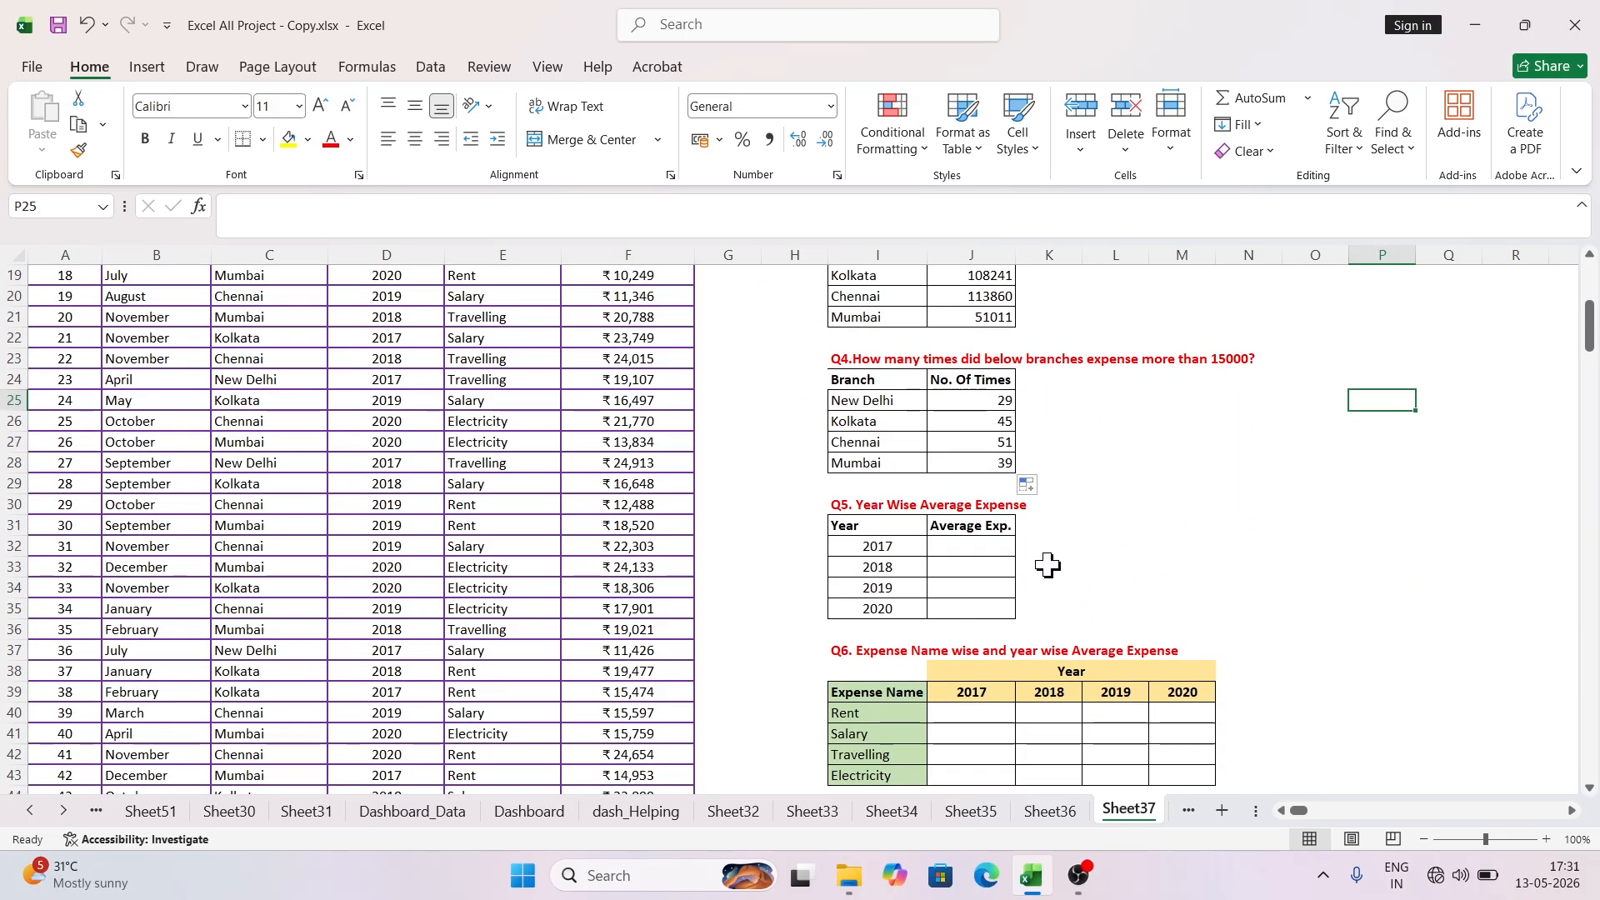
{"action": "left_click", "coordinate": [958, 550]}
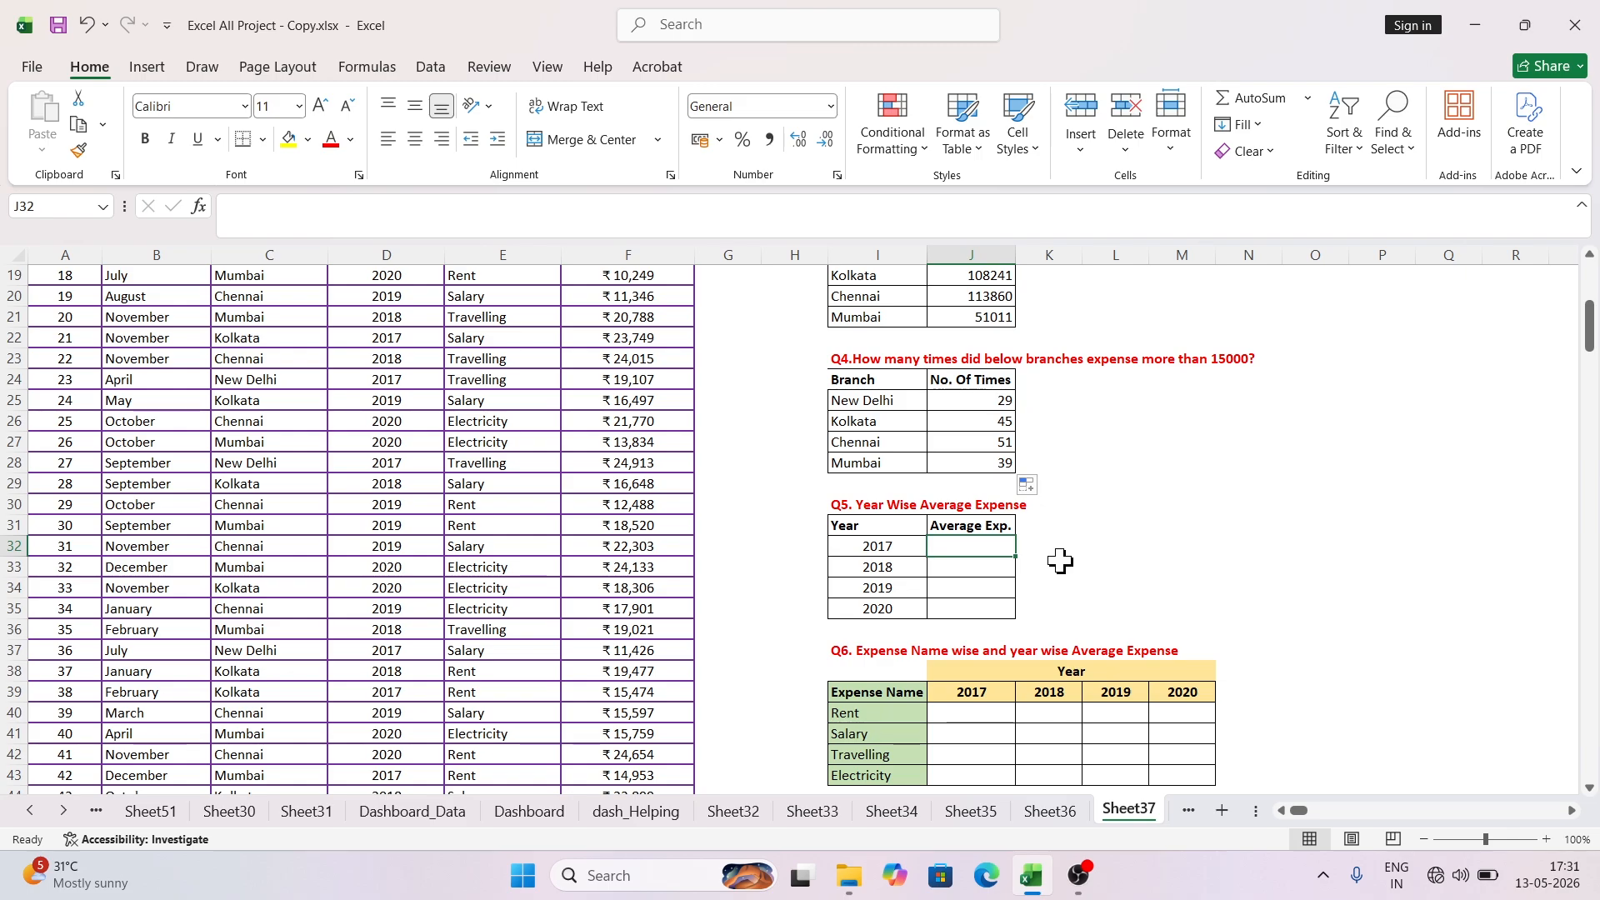
{"action": "type", "text": "=avera"}
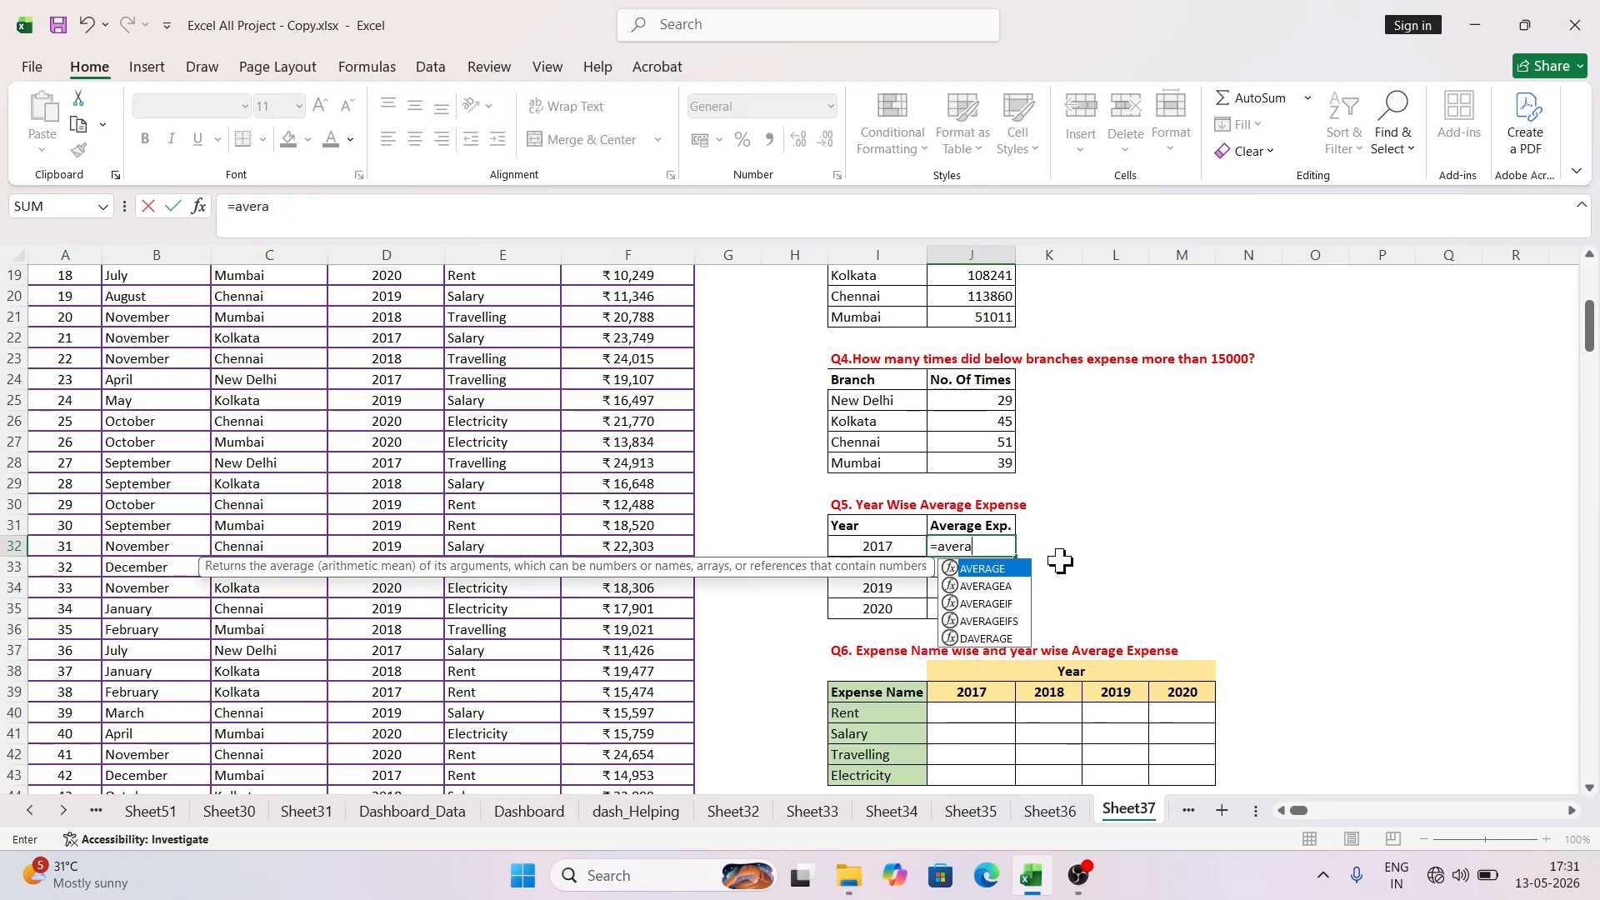
{"action": "key", "text": "Down"}
{"action": "key", "text": "Down"}
{"action": "key", "text": "Tab"}
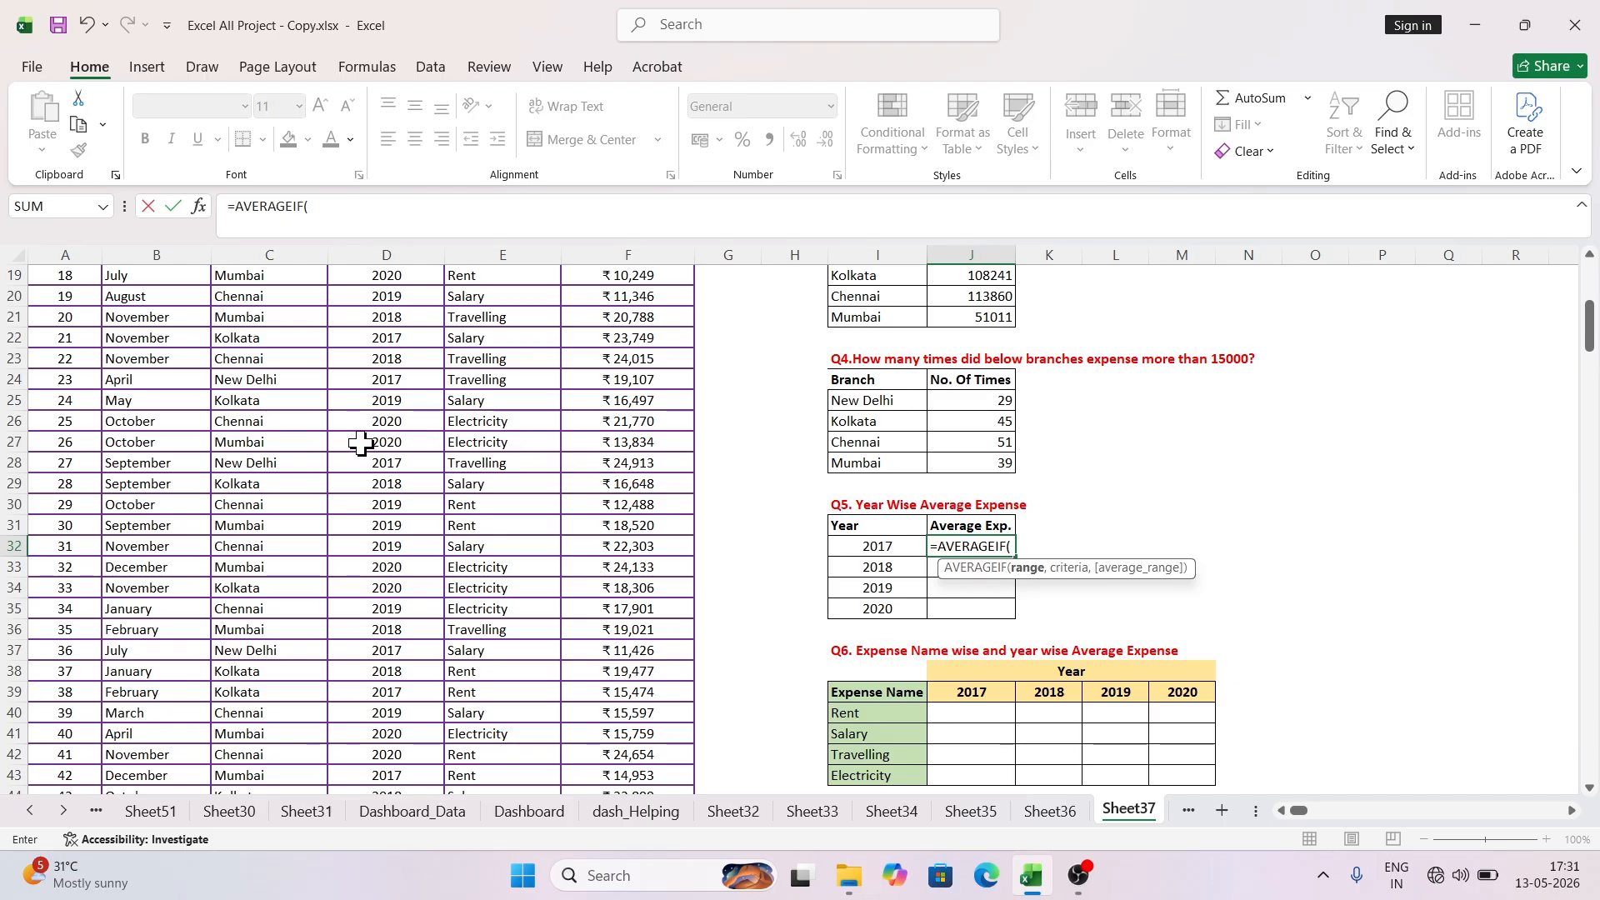
{"action": "scroll", "coordinate": [350, 425], "scroll_direction": "up", "scroll_amount": 6}
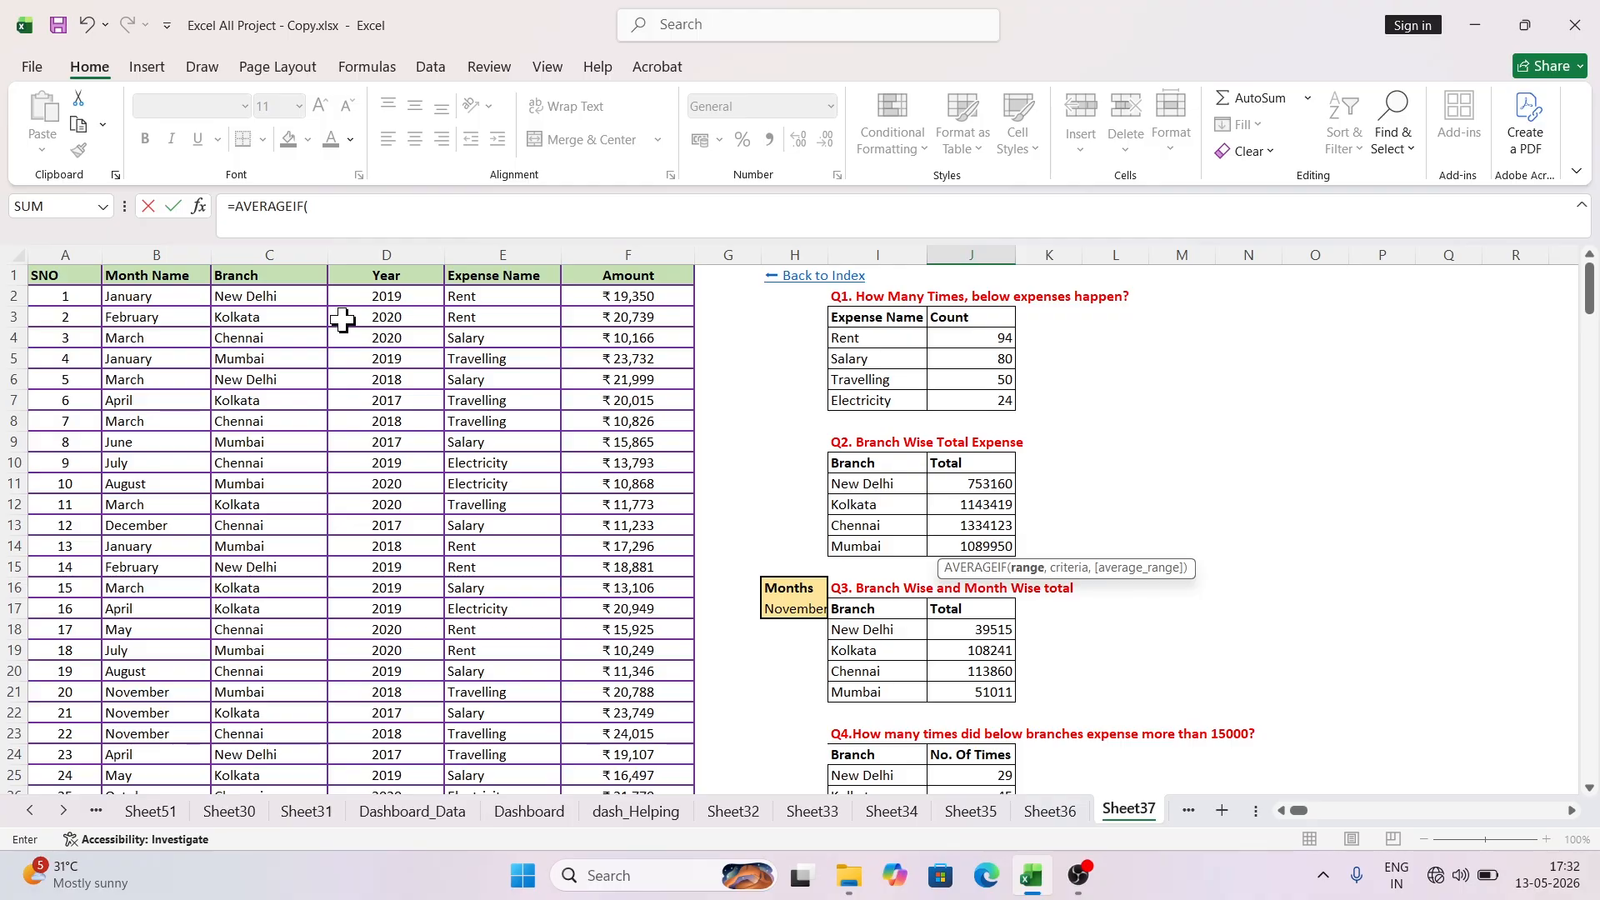
{"action": "left_click", "coordinate": [375, 253]}
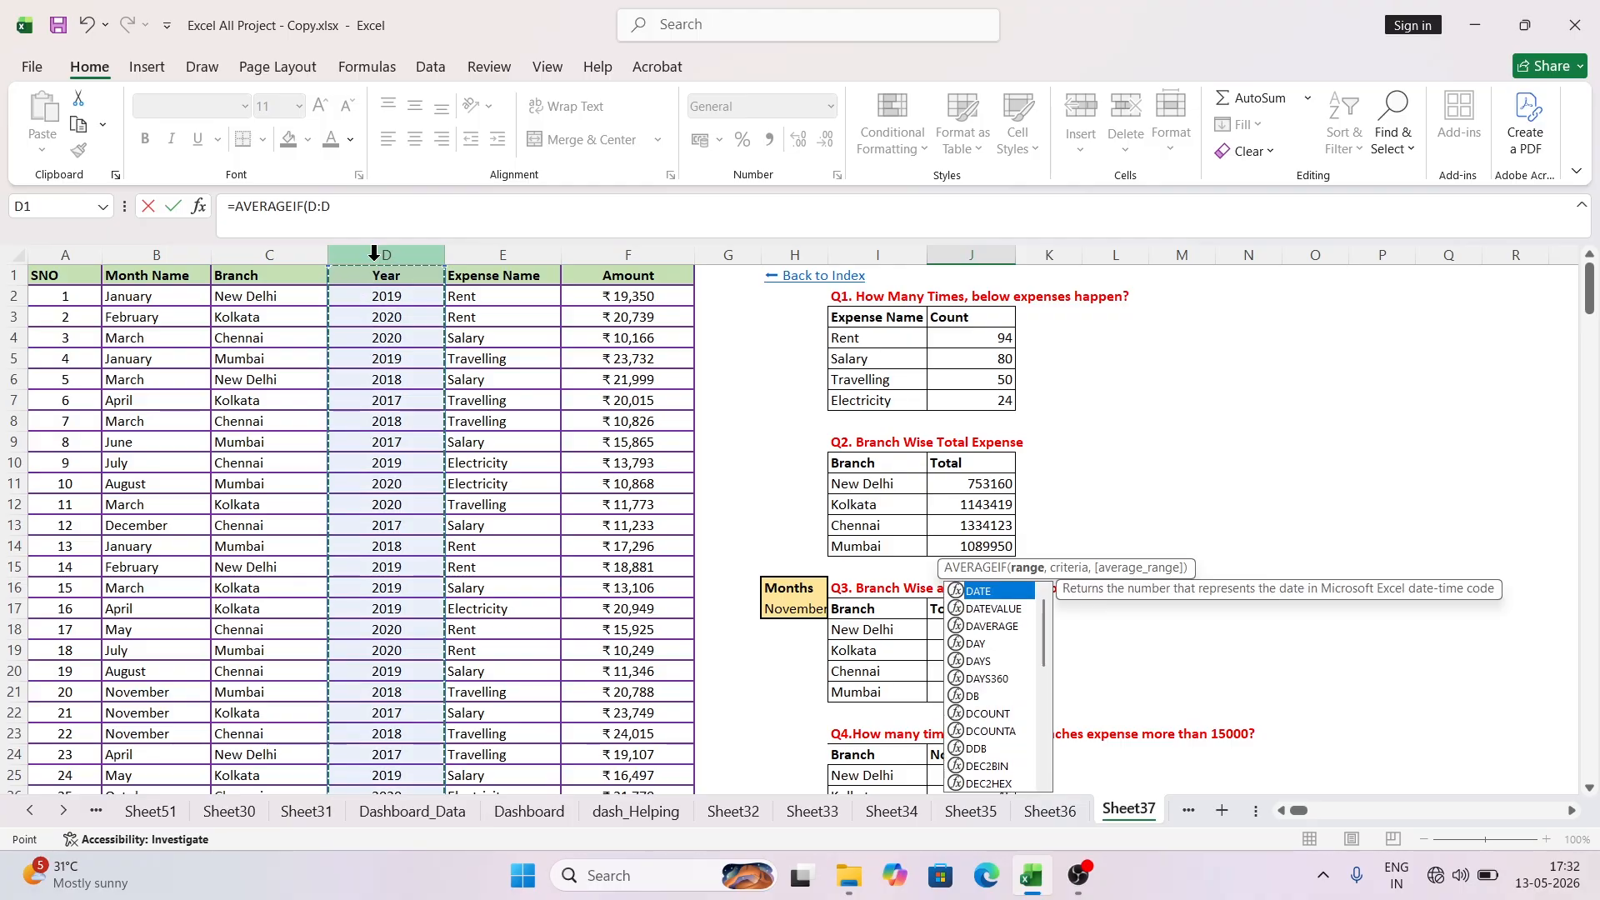
{"action": "type", "text": ","}
{"action": "scroll", "coordinate": [959, 454], "scroll_direction": "down", "scroll_amount": 5}
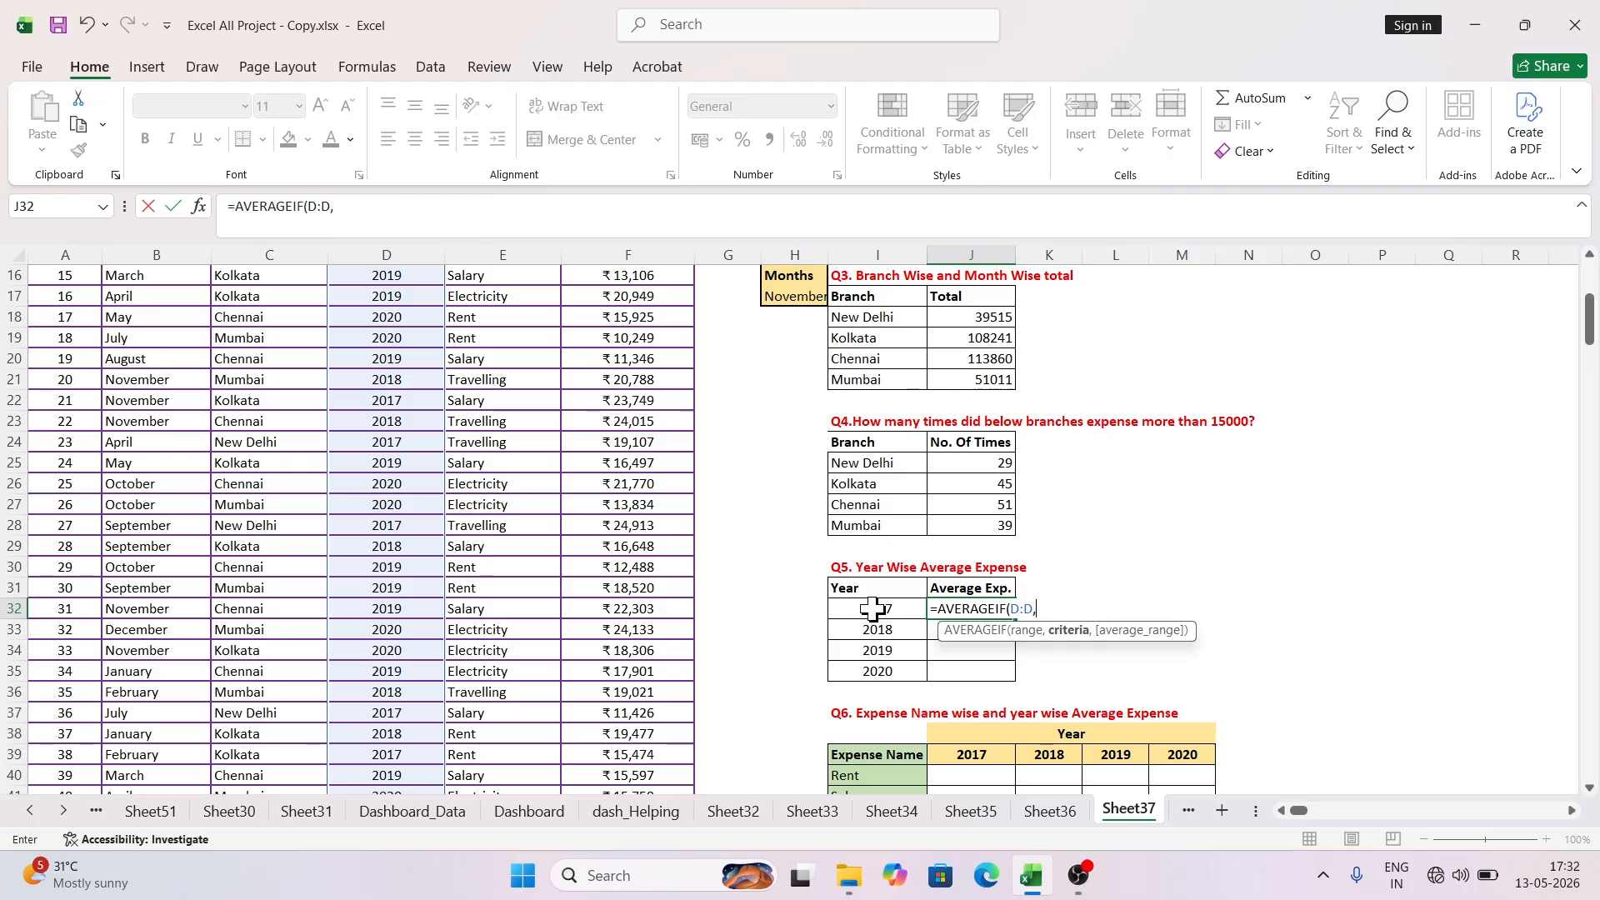
{"action": "left_click", "coordinate": [873, 608]}
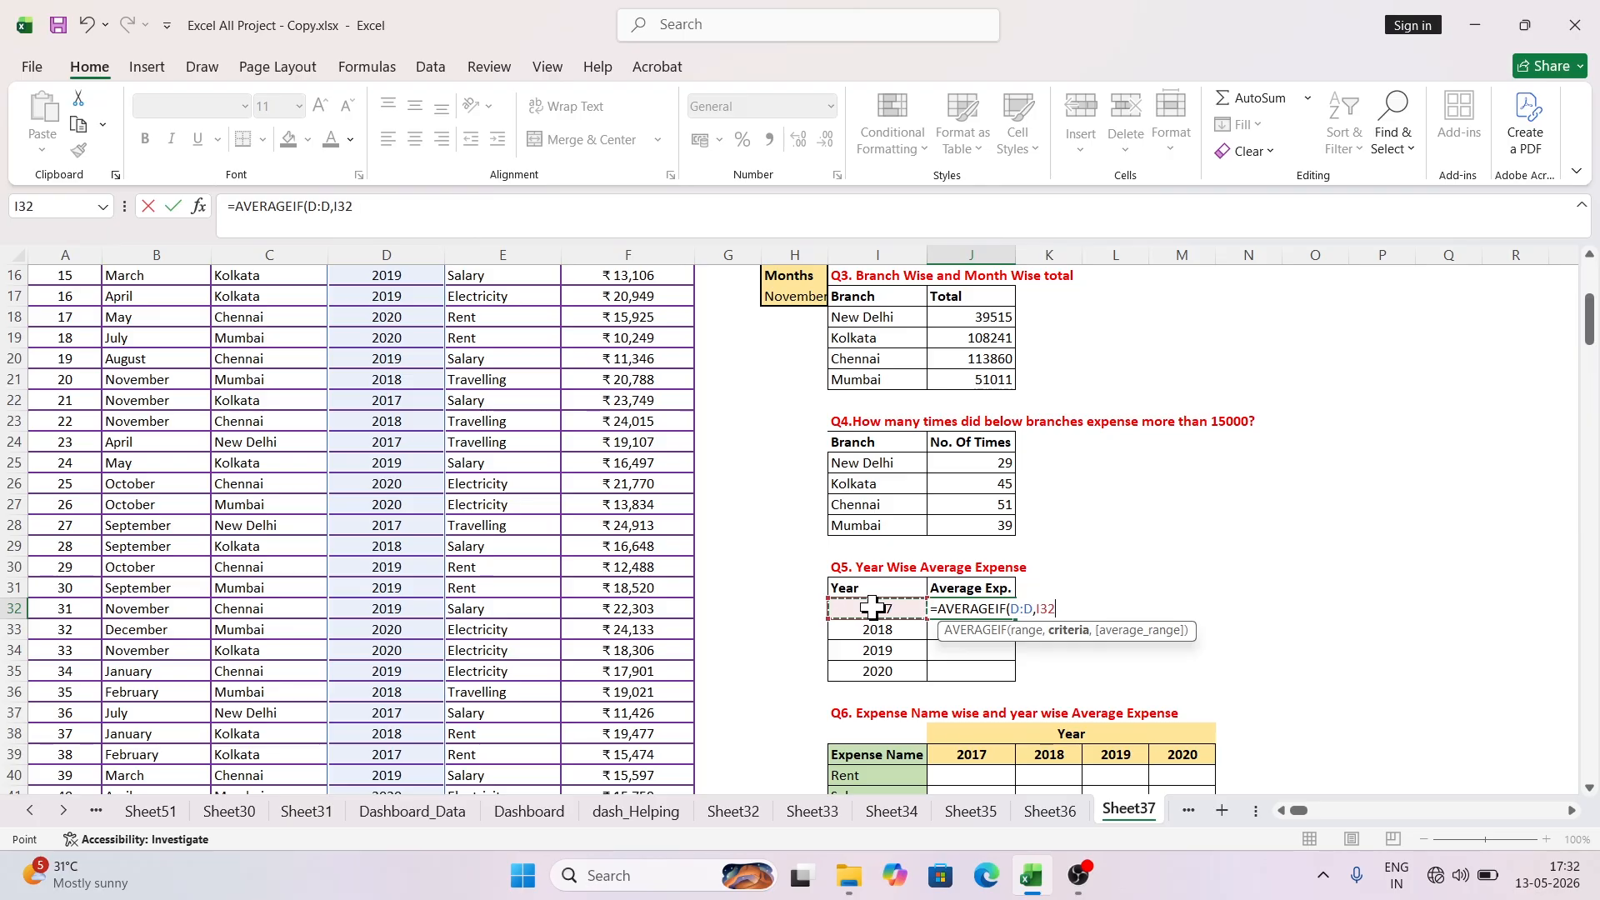
{"action": "type", "text": ","}
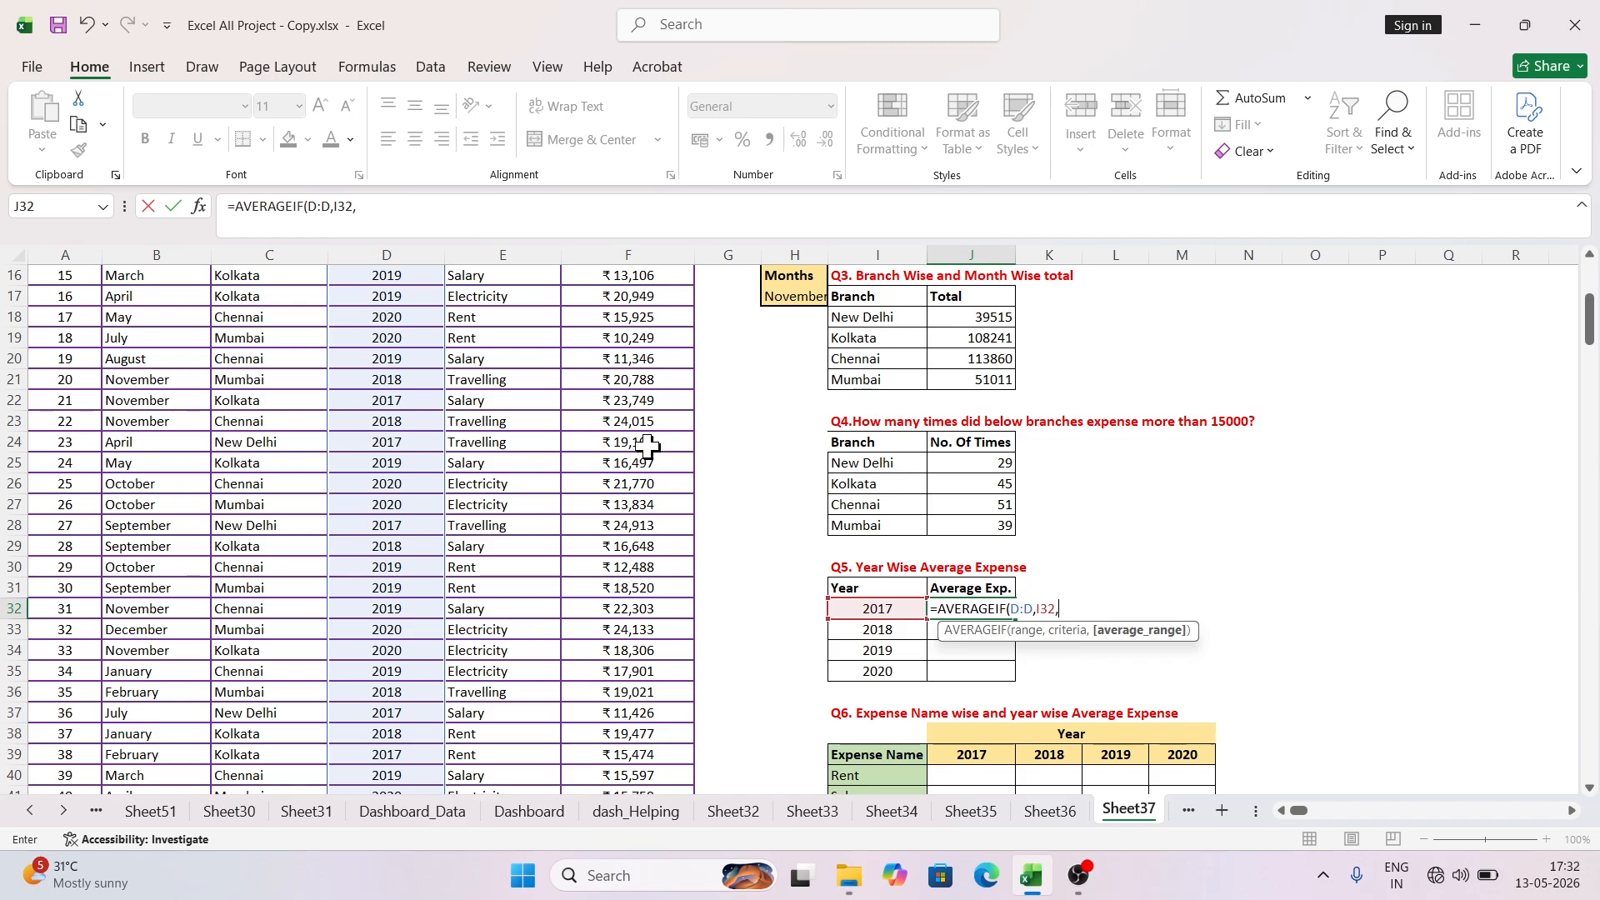
{"action": "scroll", "coordinate": [647, 447], "scroll_direction": "up", "scroll_amount": 5}
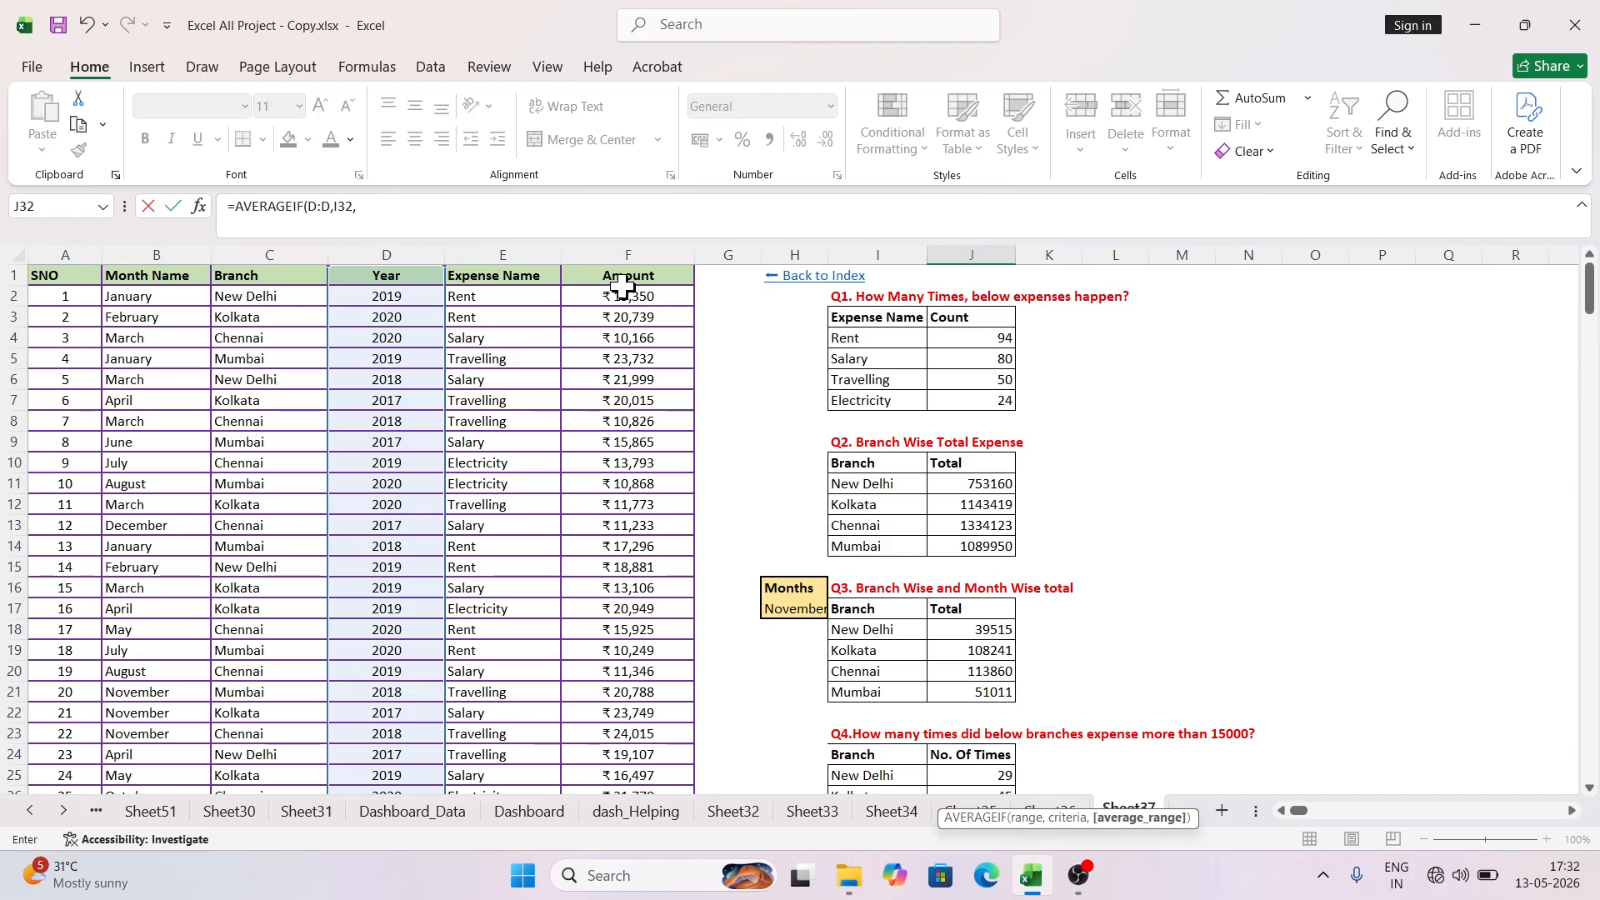
{"action": "left_click", "coordinate": [621, 250]}
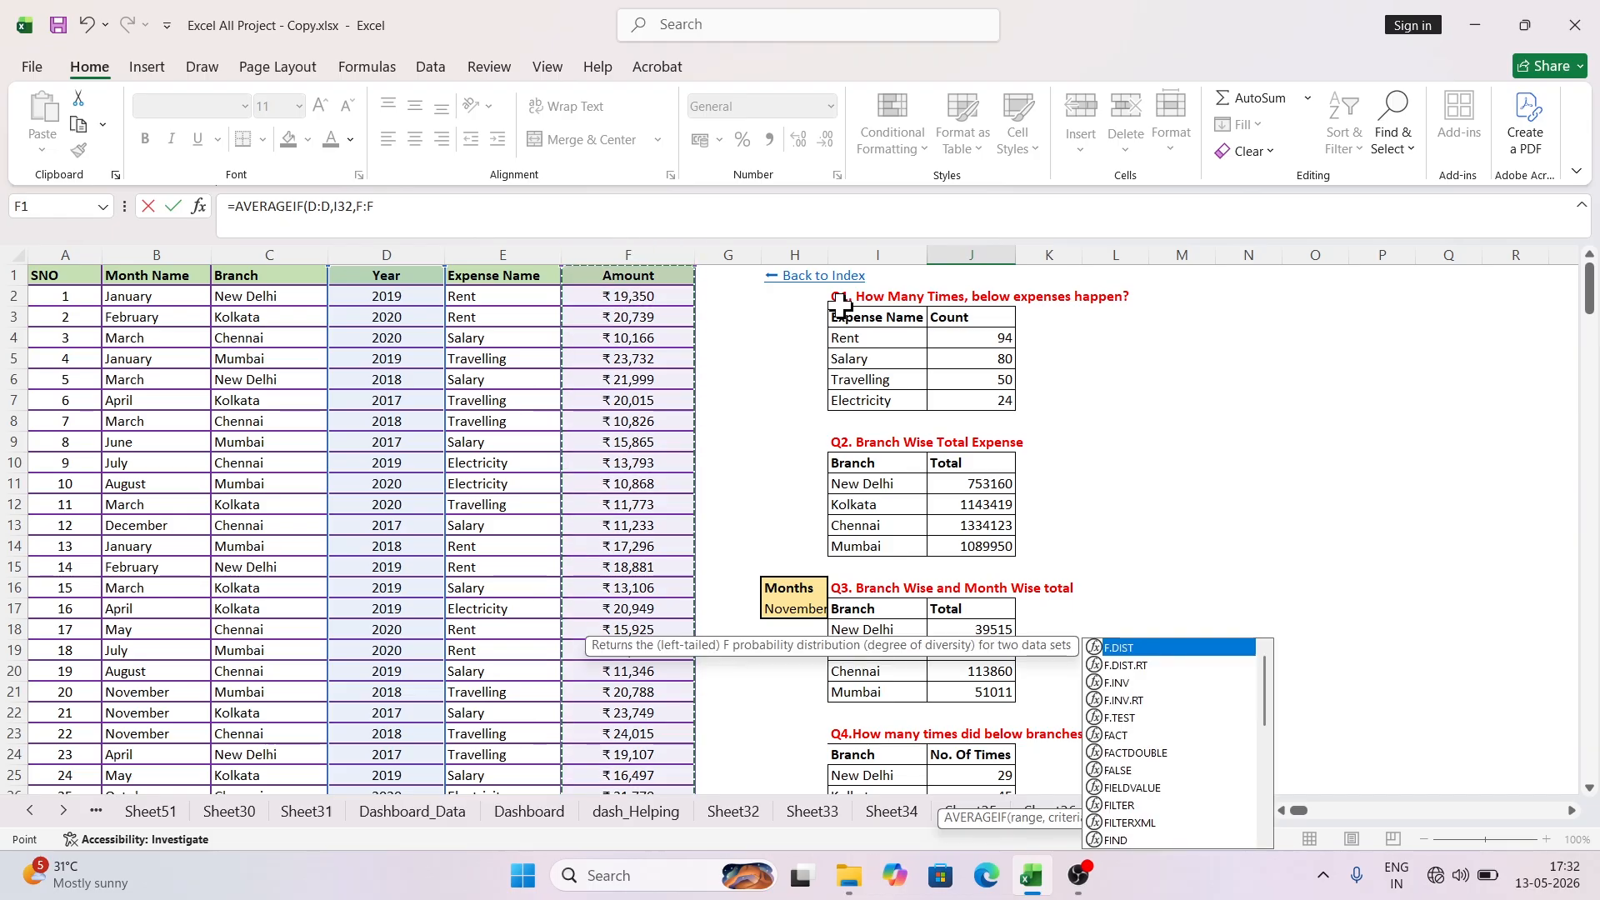
{"action": "key", "text": "Return"}
Step: Fill the 2017 average formula down the Q5 table for 2018, 2019 and 2020
{"action": "scroll", "coordinate": [1100, 496], "scroll_direction": "down", "scroll_amount": 2}
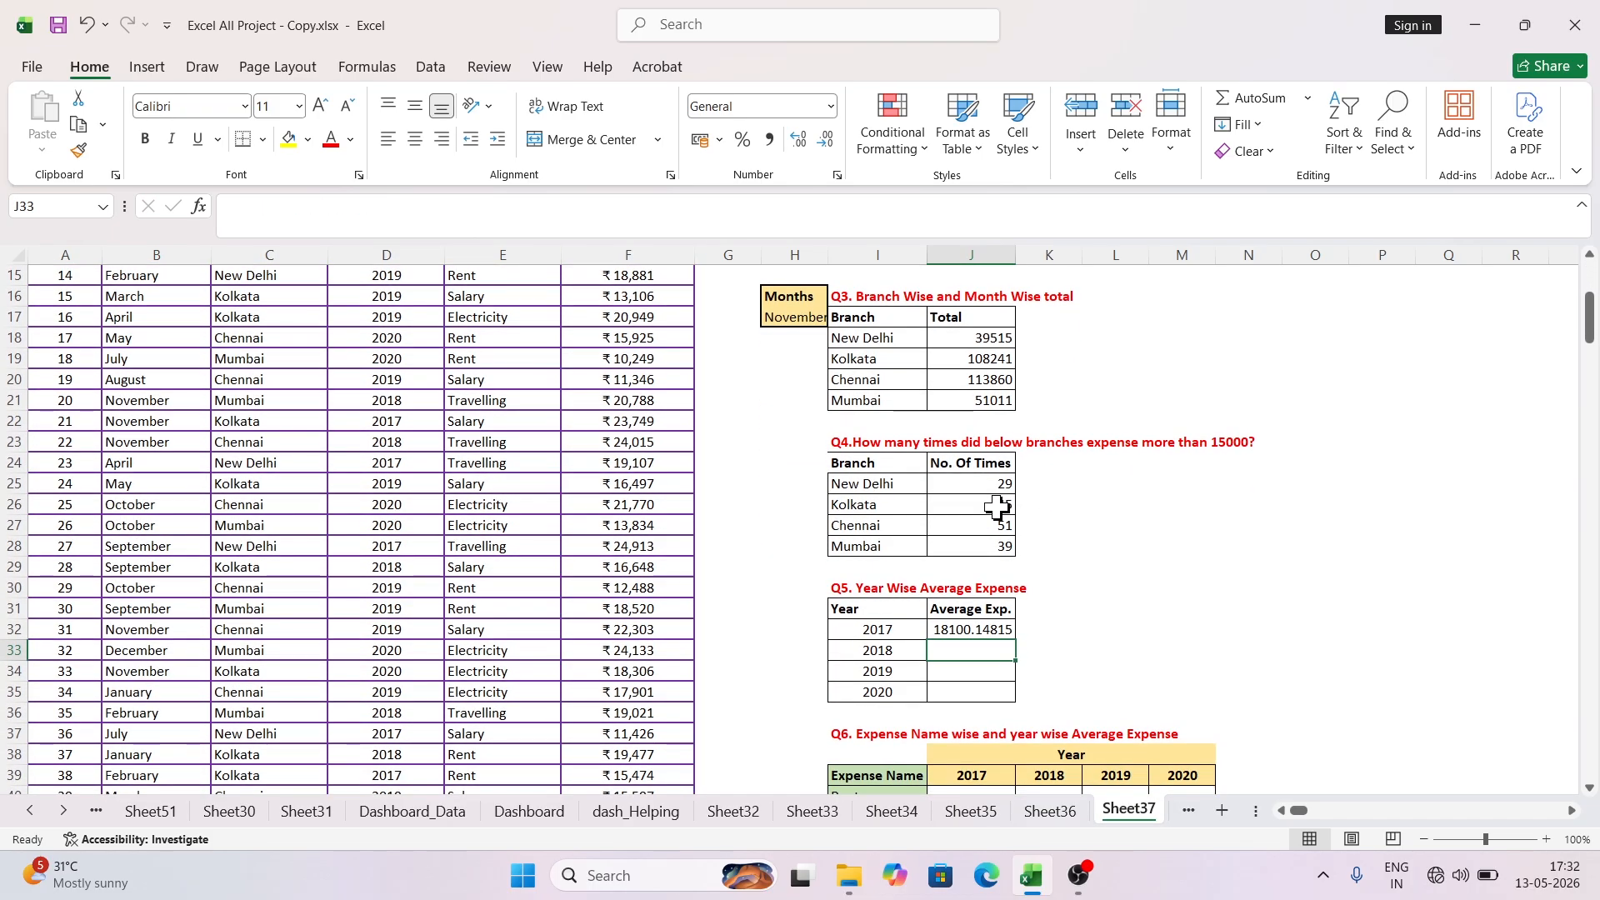
{"action": "left_click", "coordinate": [982, 635]}
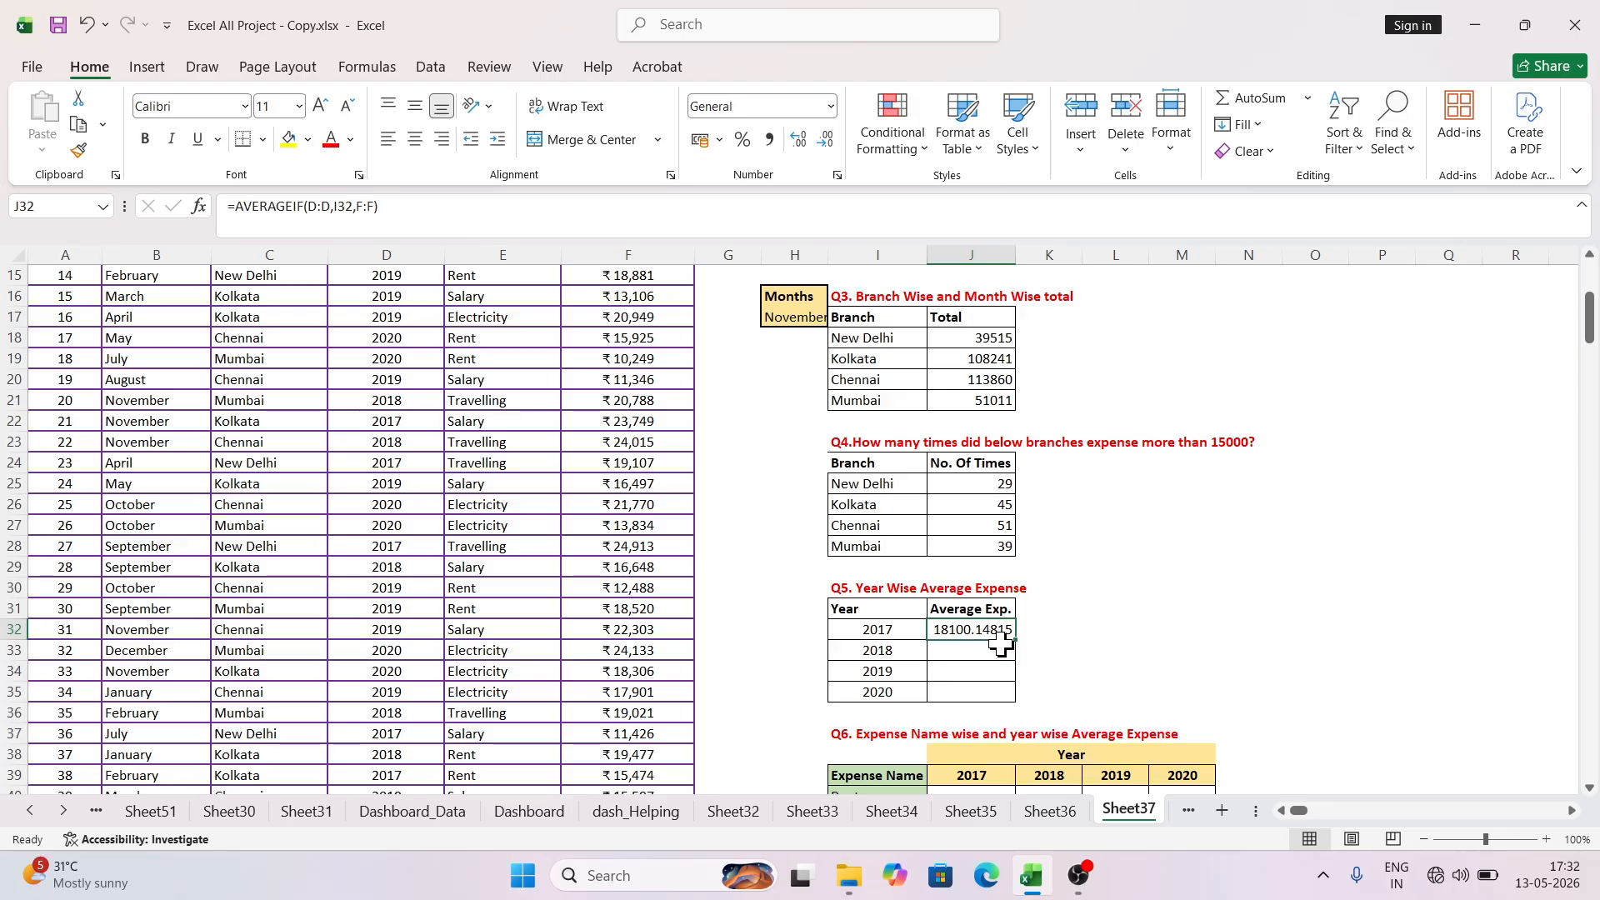
{"action": "double_click", "coordinate": [1017, 640]}
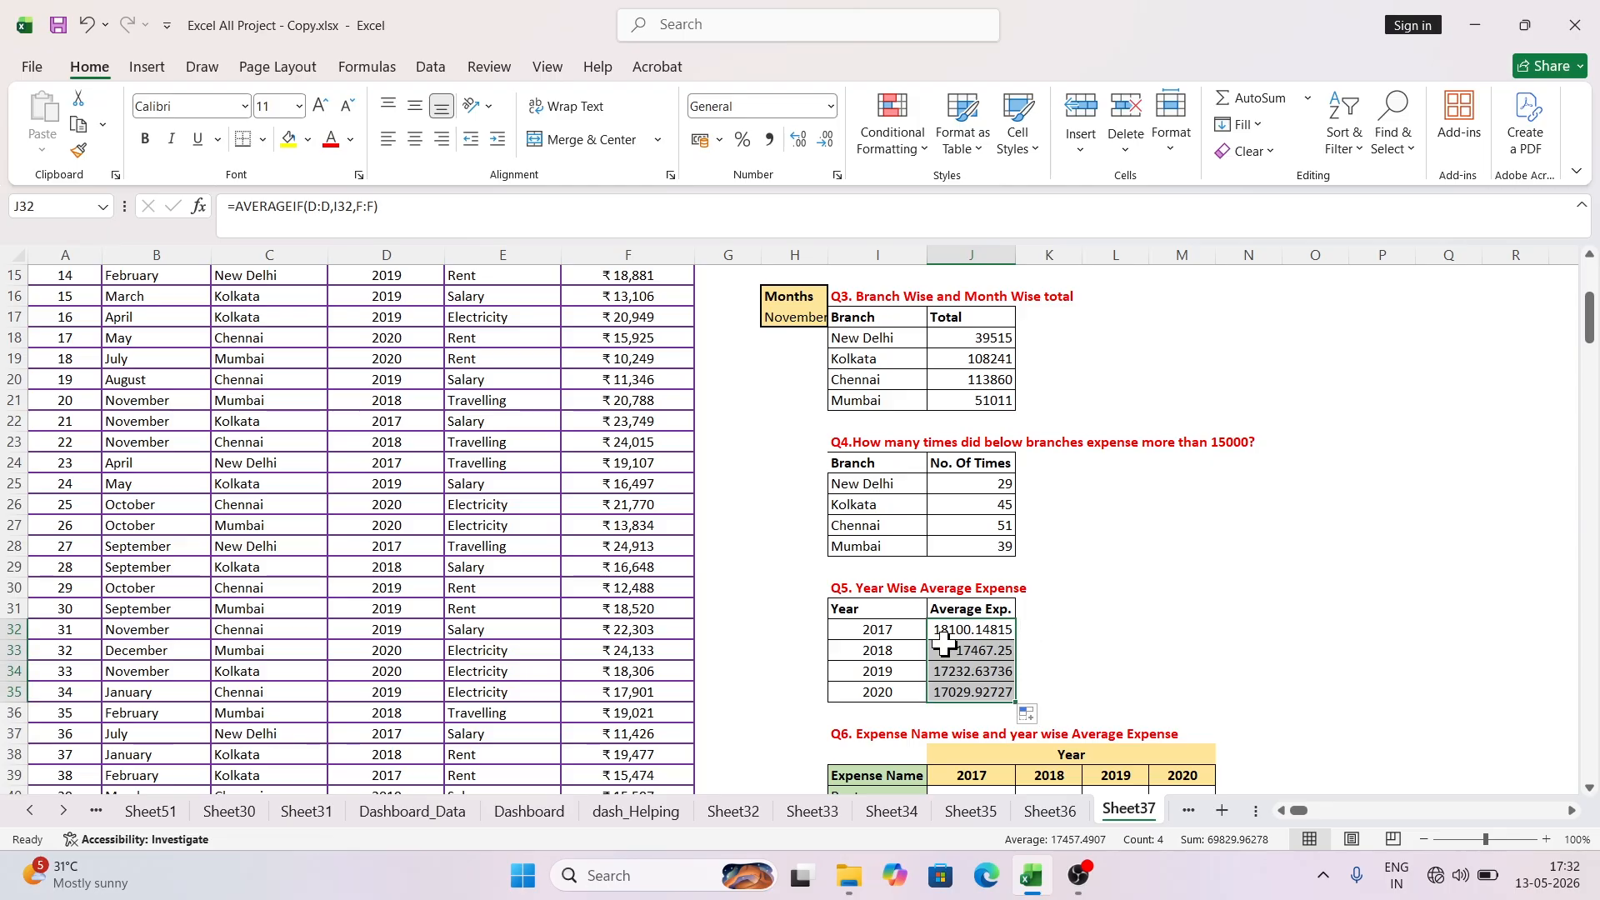
Step: Reduce the Q5 average expenses in J32:J35 to whole numbers without decimal places
{"action": "left_click", "coordinate": [825, 139]}
{"action": "left_click", "coordinate": [825, 139]}
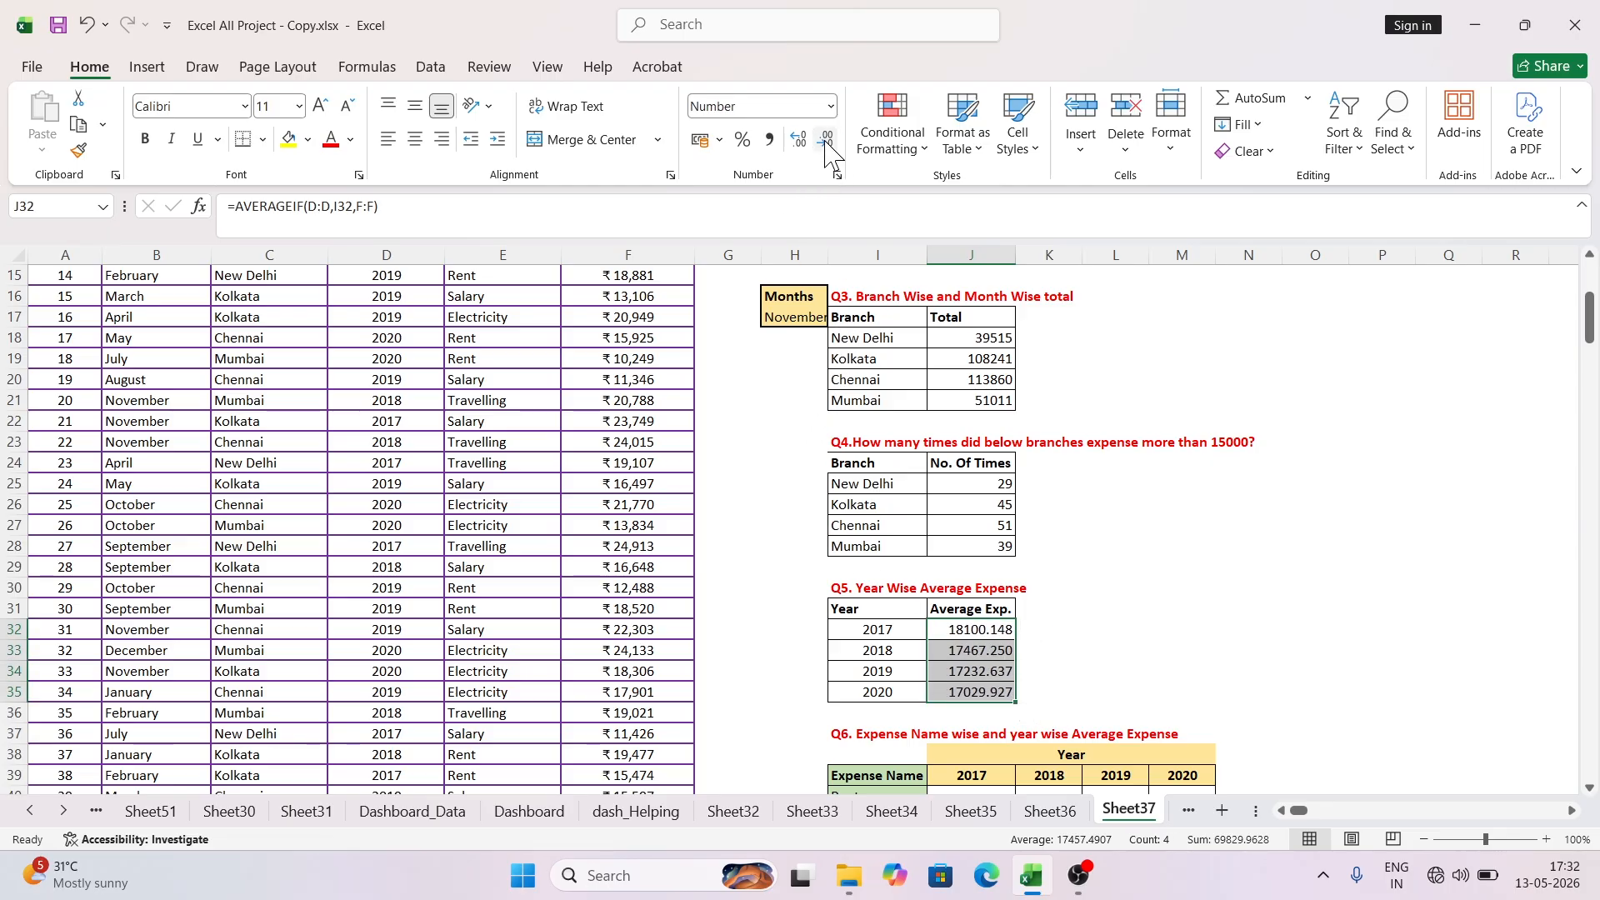
{"action": "left_click", "coordinate": [825, 139]}
{"action": "left_click", "coordinate": [826, 139]}
{"action": "left_click", "coordinate": [825, 140]}
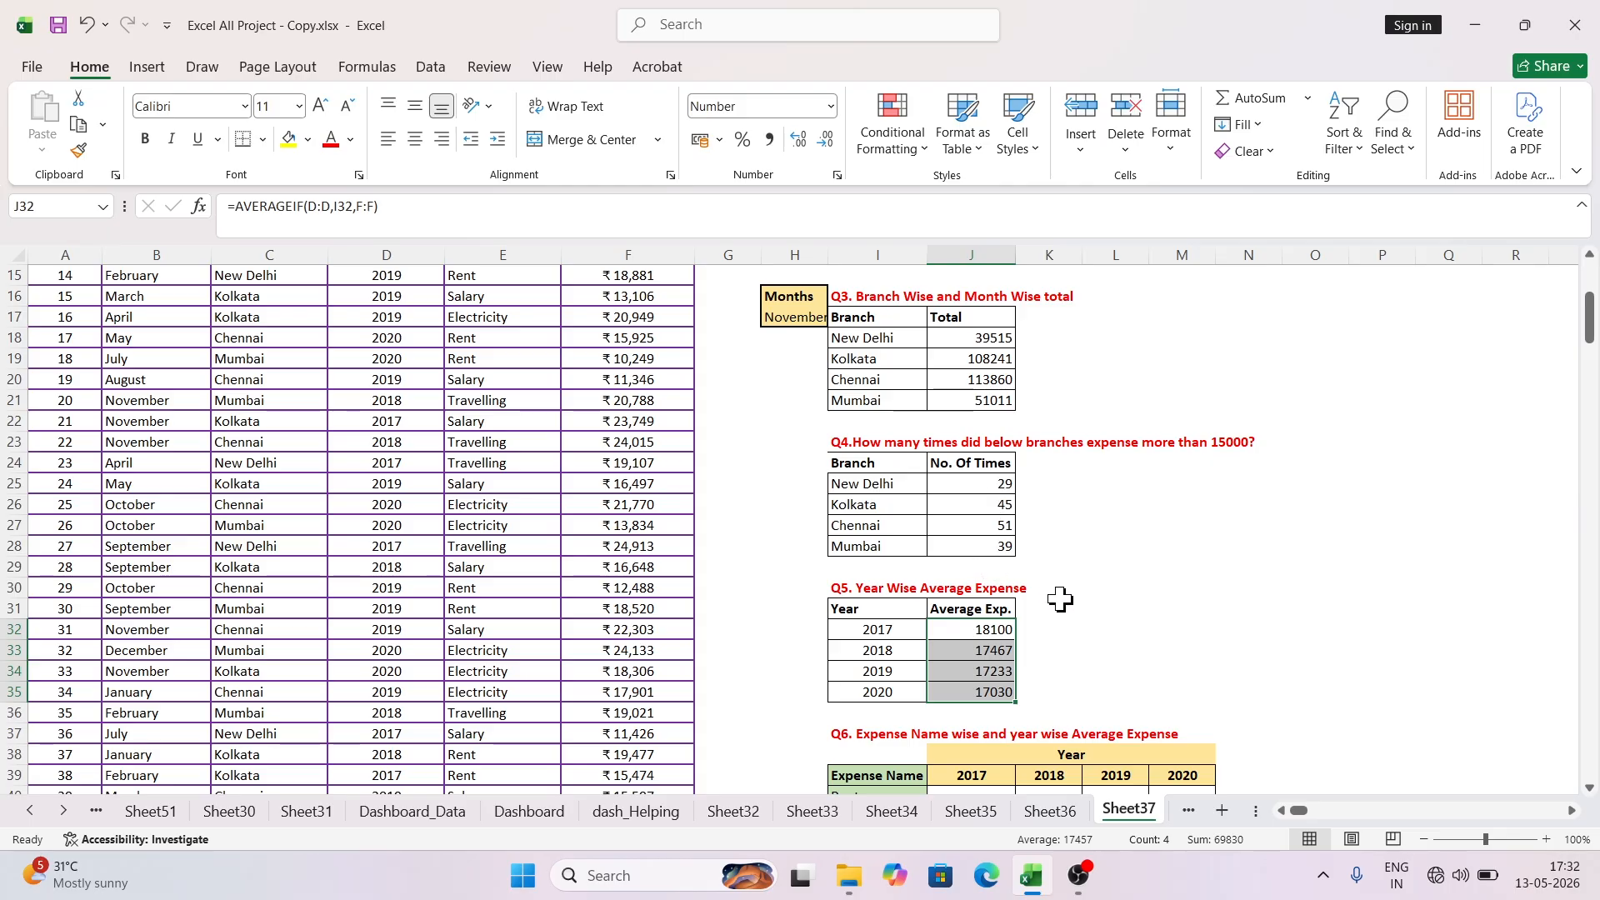
{"action": "left_click", "coordinate": [986, 631]}
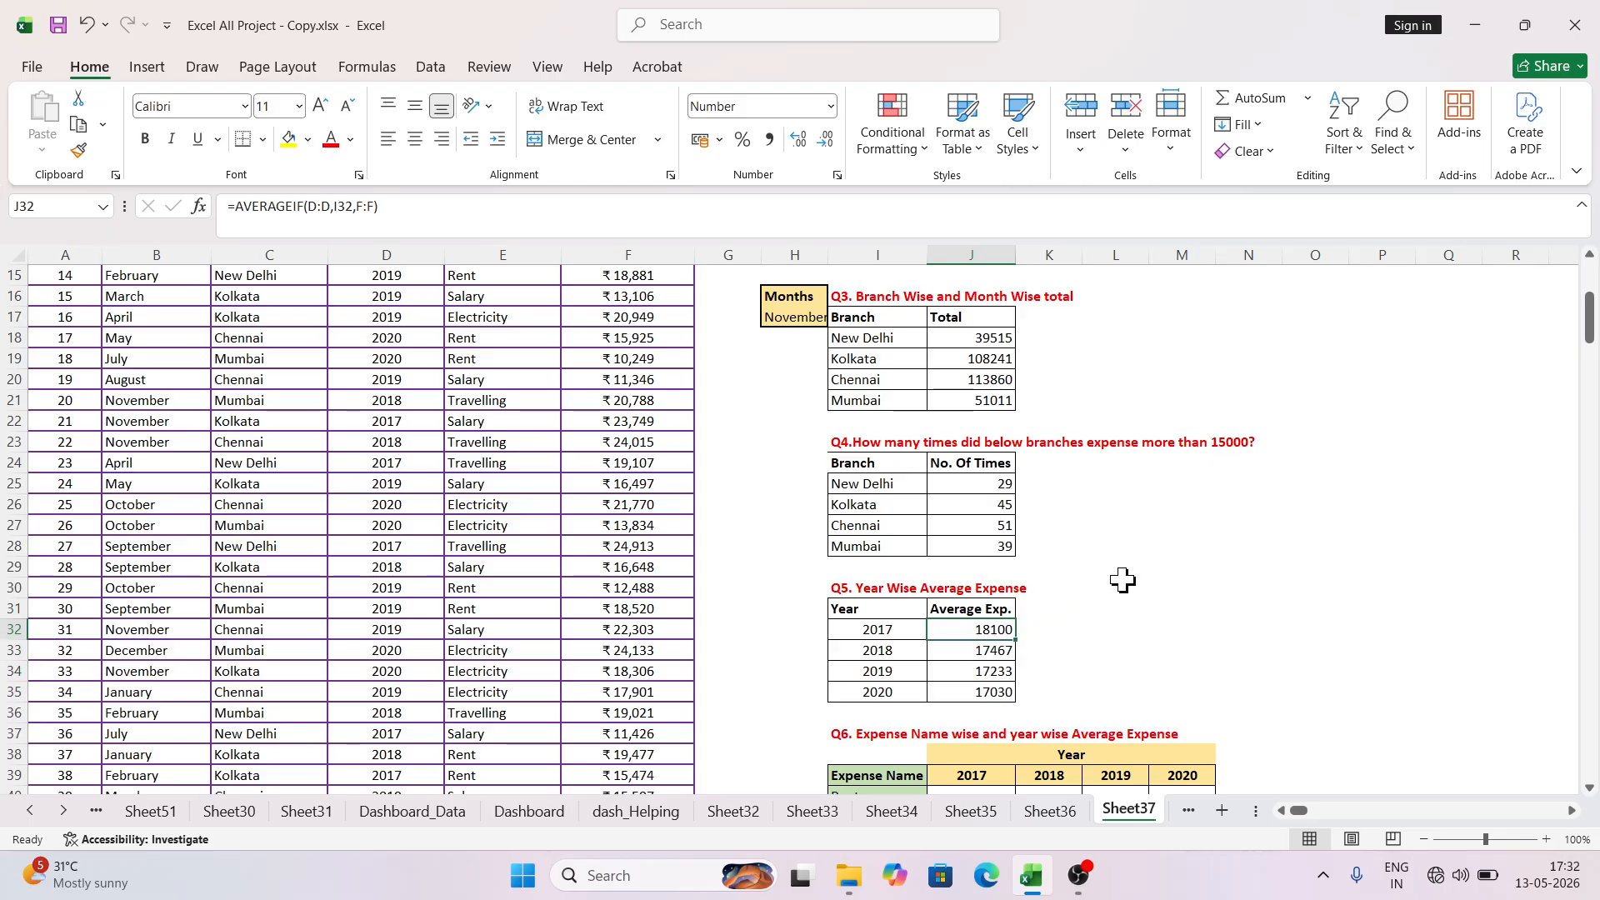
Step: Start an AVERAGEIFS formula in cell J40, where Rent meets 2017 in the Q6 table
{"action": "scroll", "coordinate": [1118, 567], "scroll_direction": "down", "scroll_amount": 4}
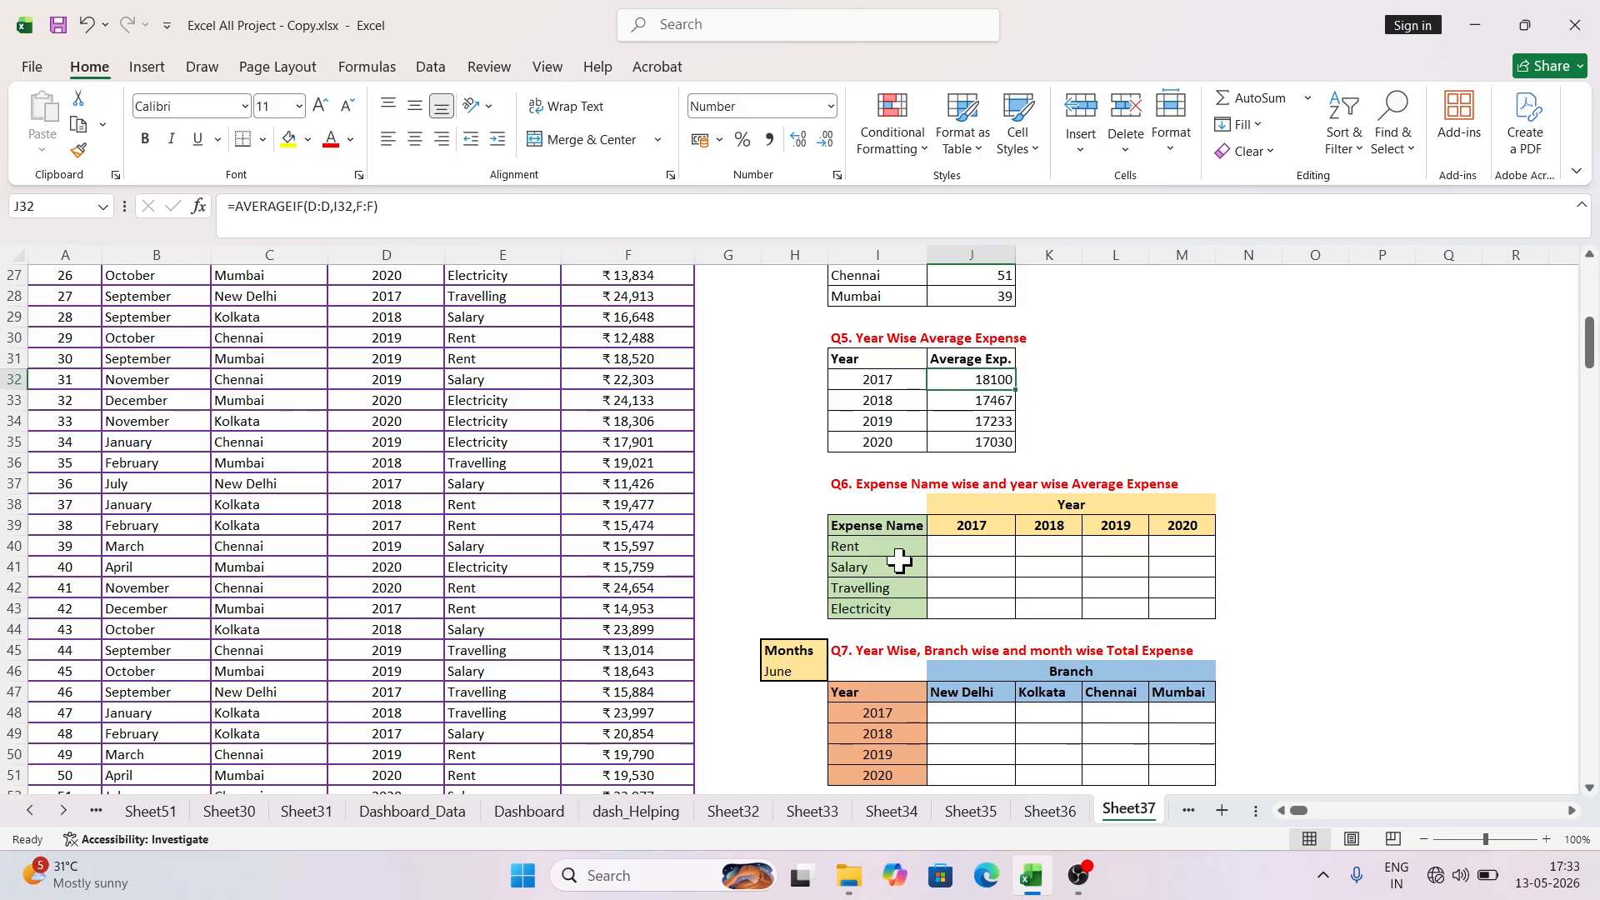
{"action": "left_click_drag", "start_coordinate": [856, 546], "coordinate": [866, 607]}
{"action": "left_click_drag", "start_coordinate": [968, 527], "coordinate": [1125, 526]}
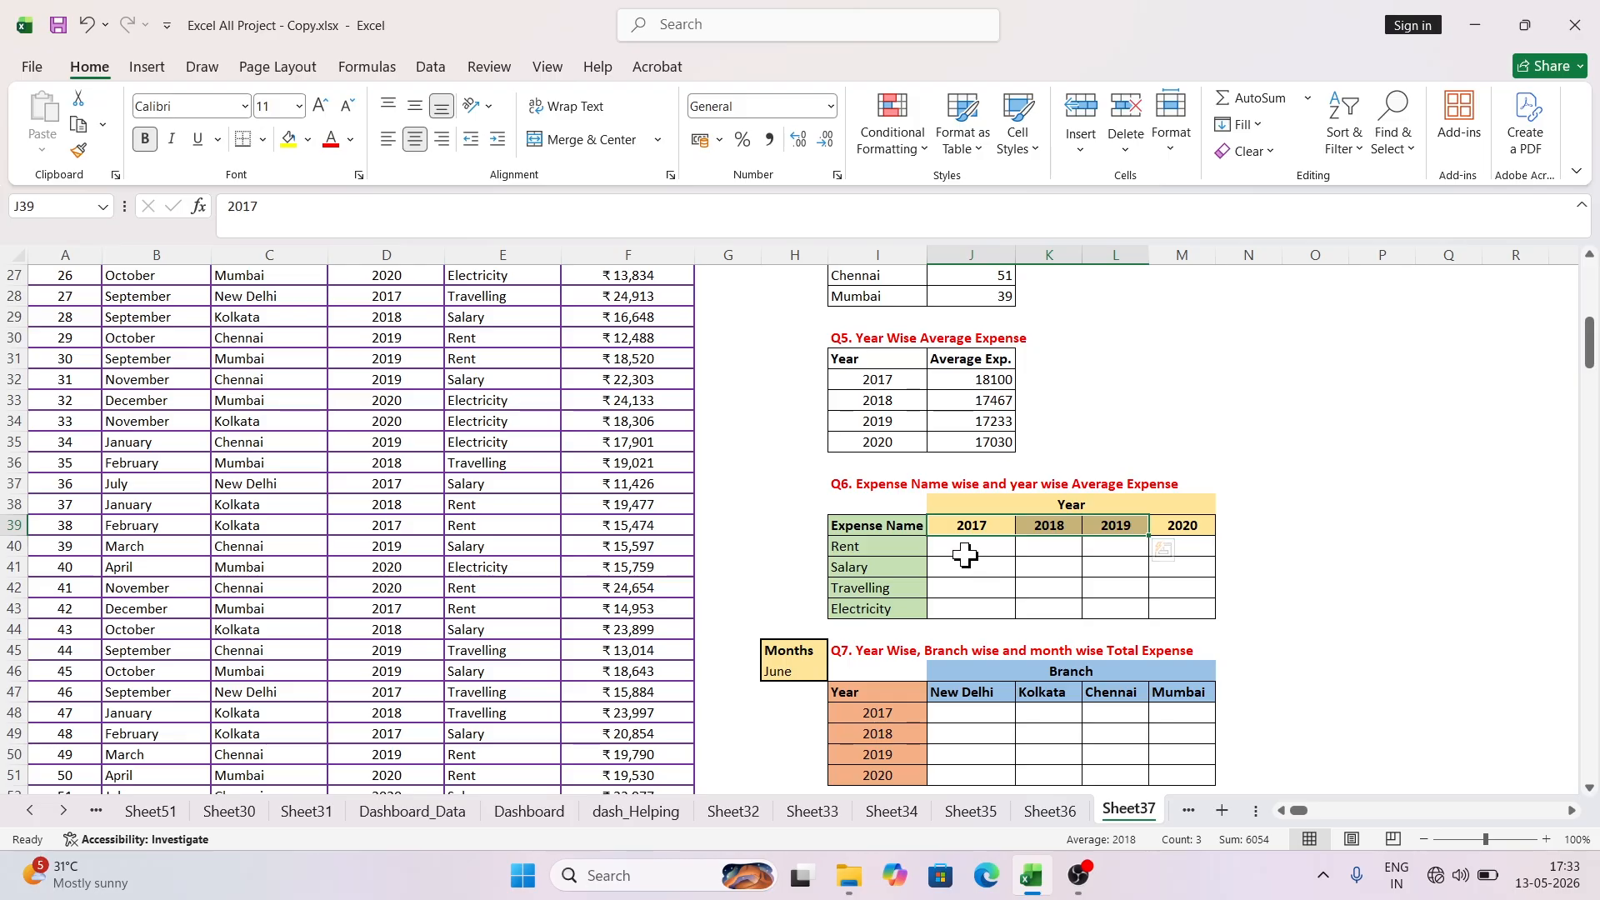
{"action": "left_click", "coordinate": [992, 526]}
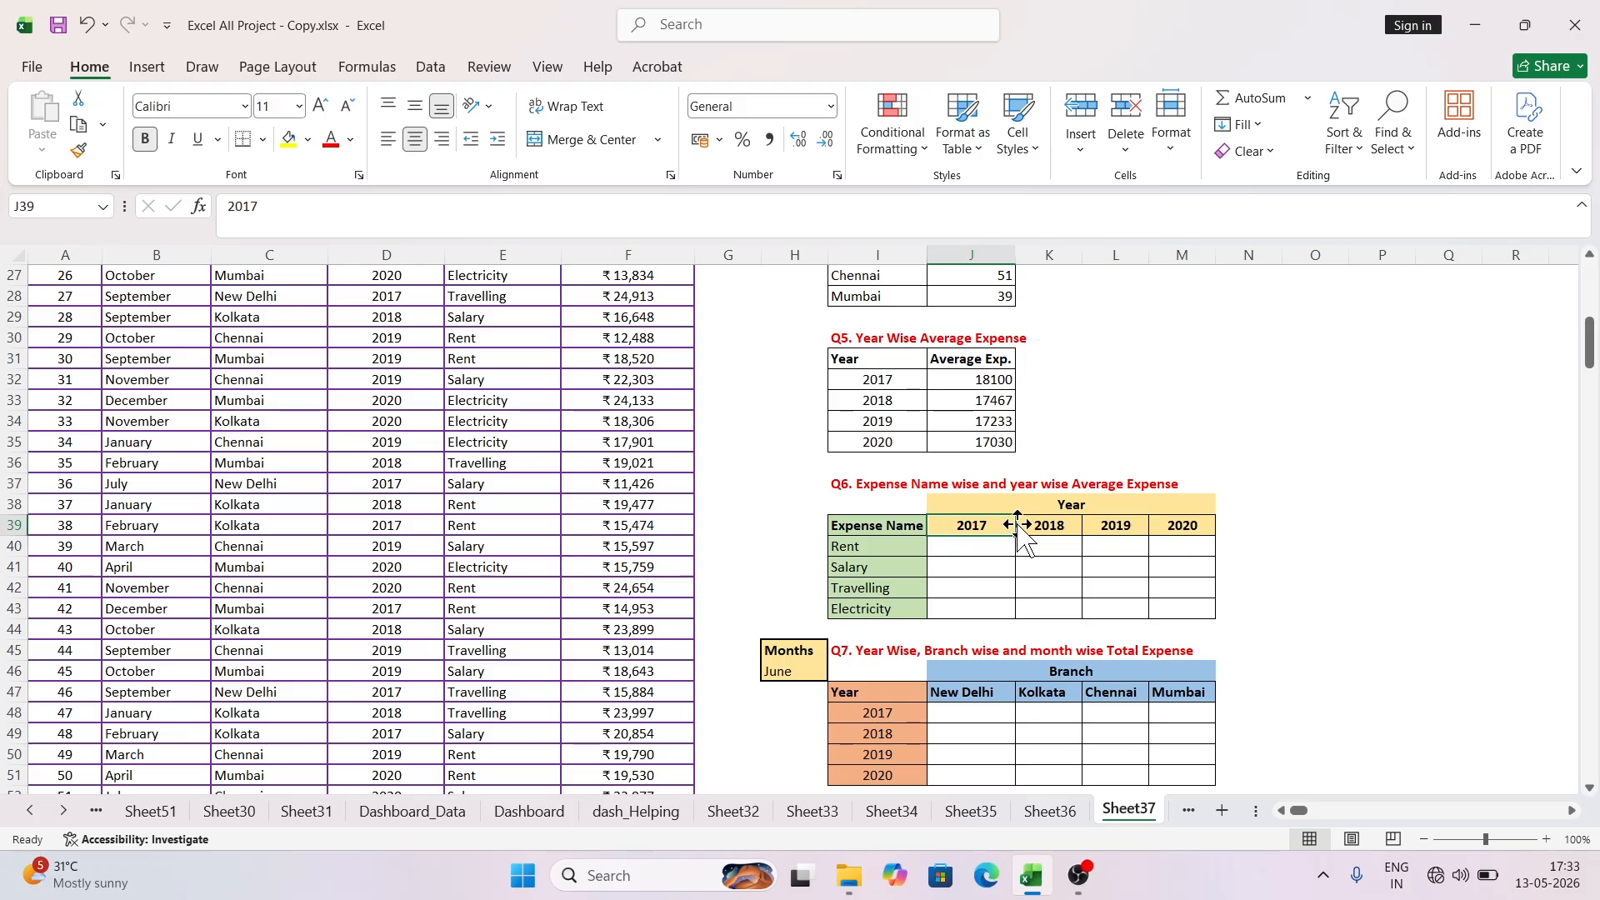
{"action": "left_click", "coordinate": [983, 544]}
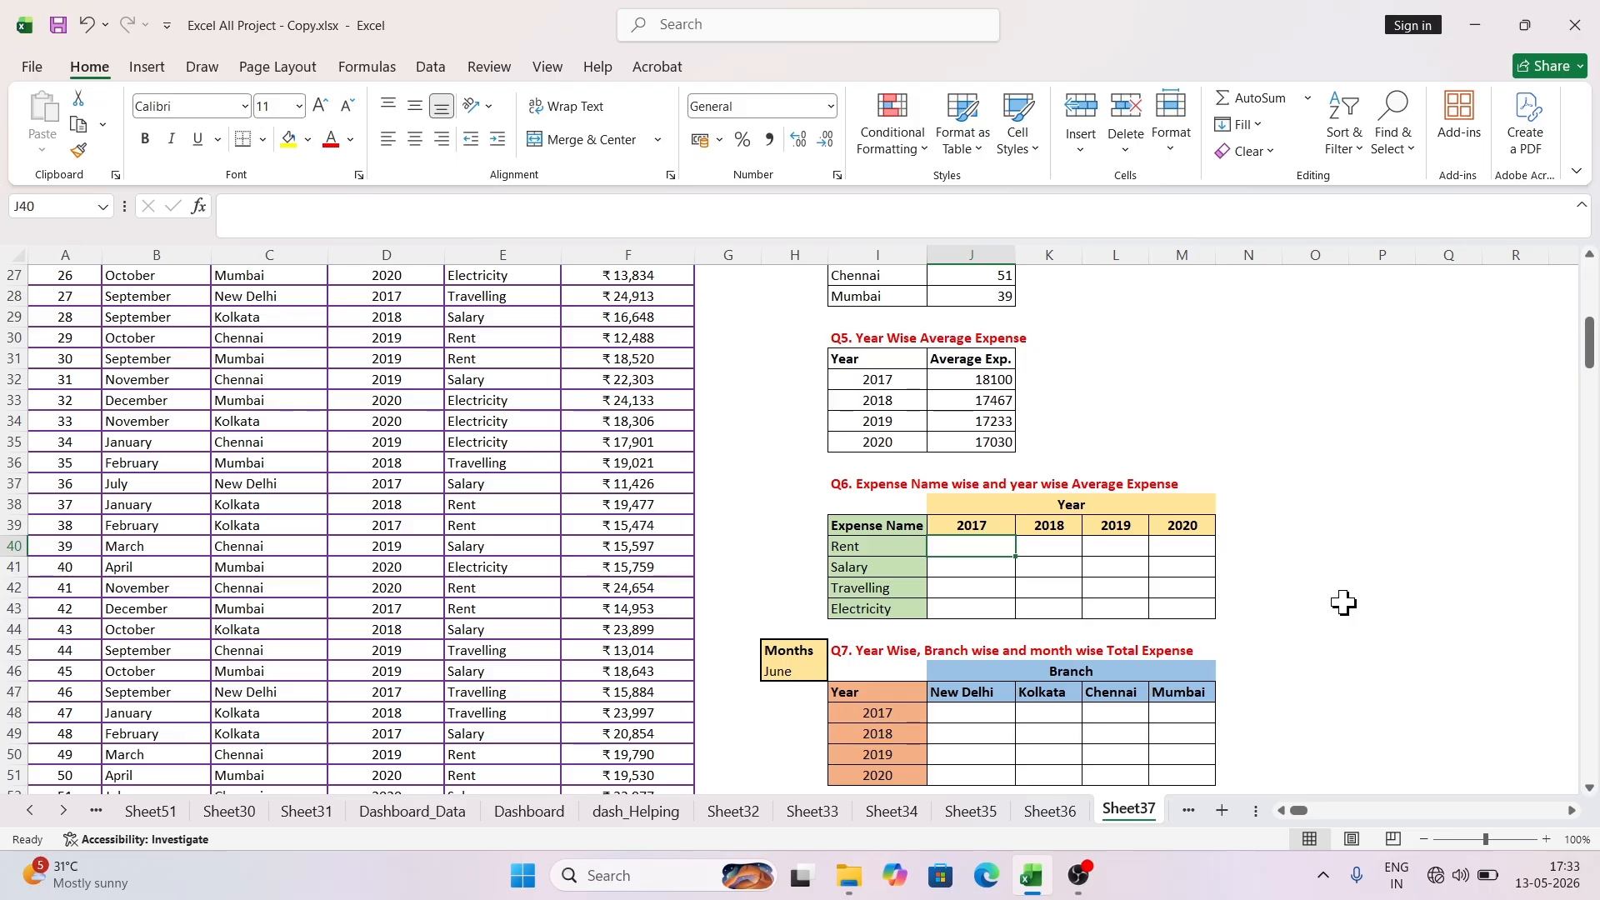
{"action": "type", "text": "="}
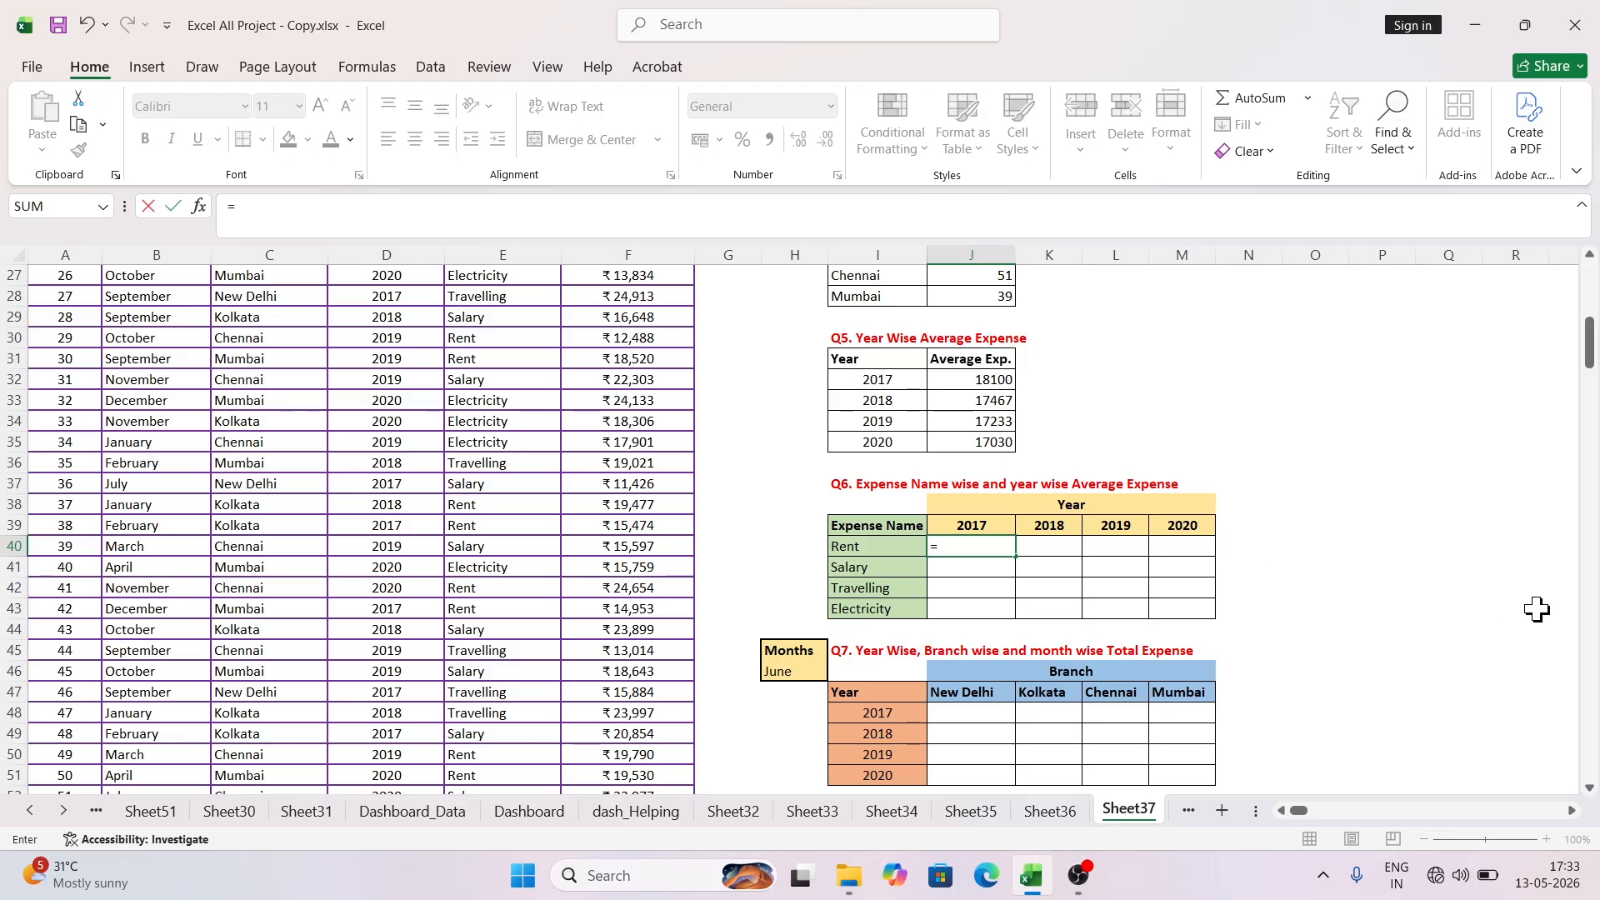
{"action": "type", "text": "avera"}
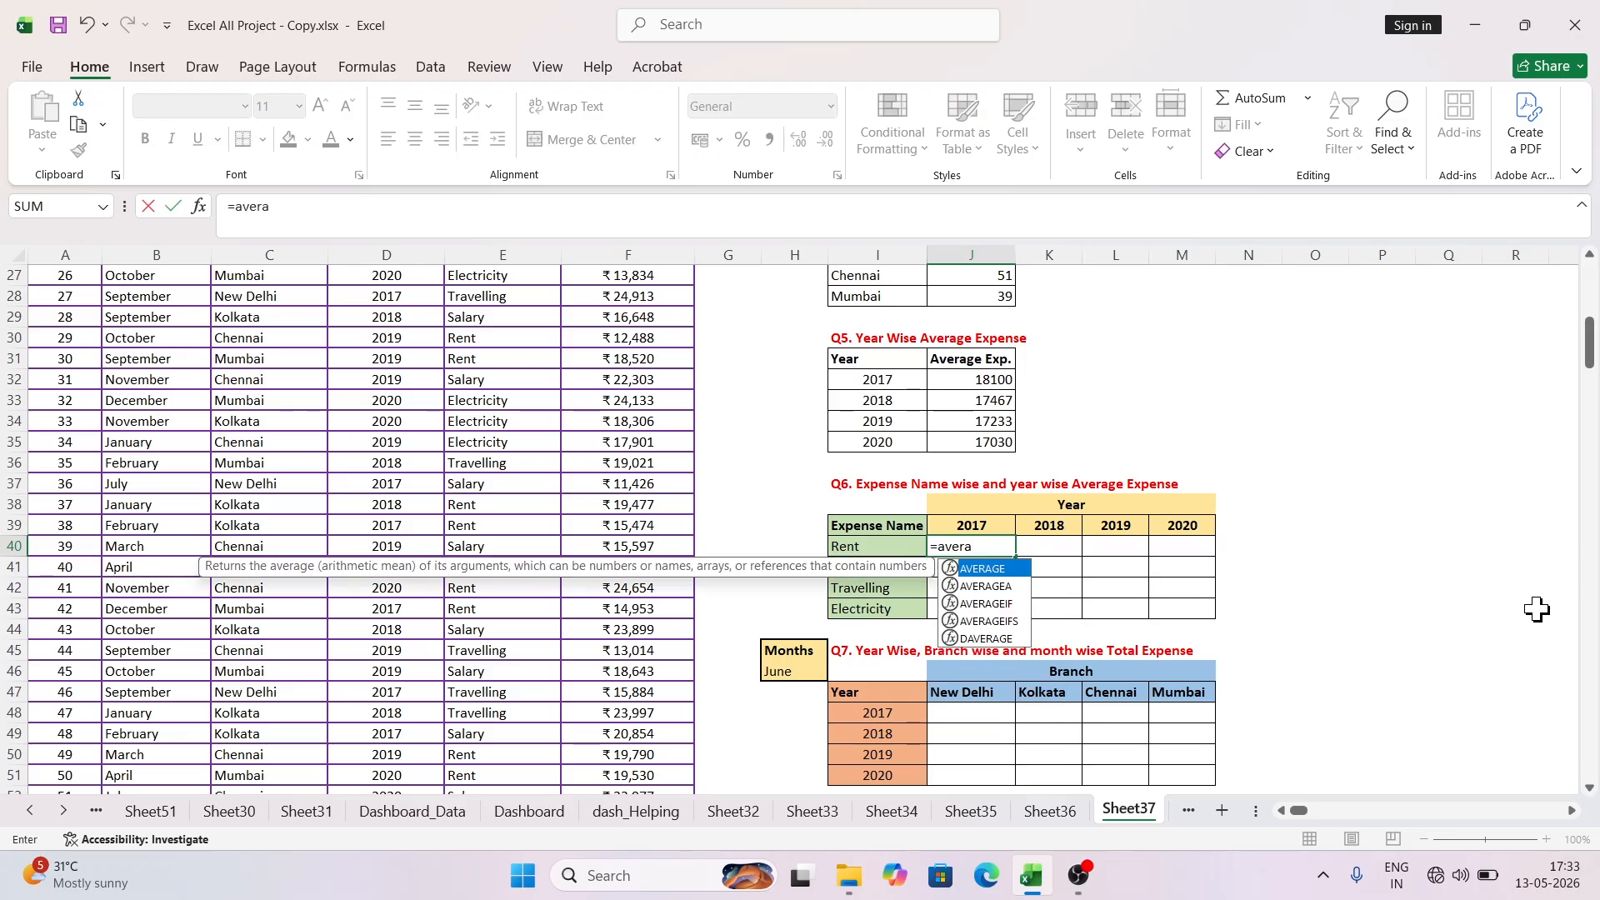
{"action": "key", "text": "Down"}
{"action": "key", "text": "Down"}
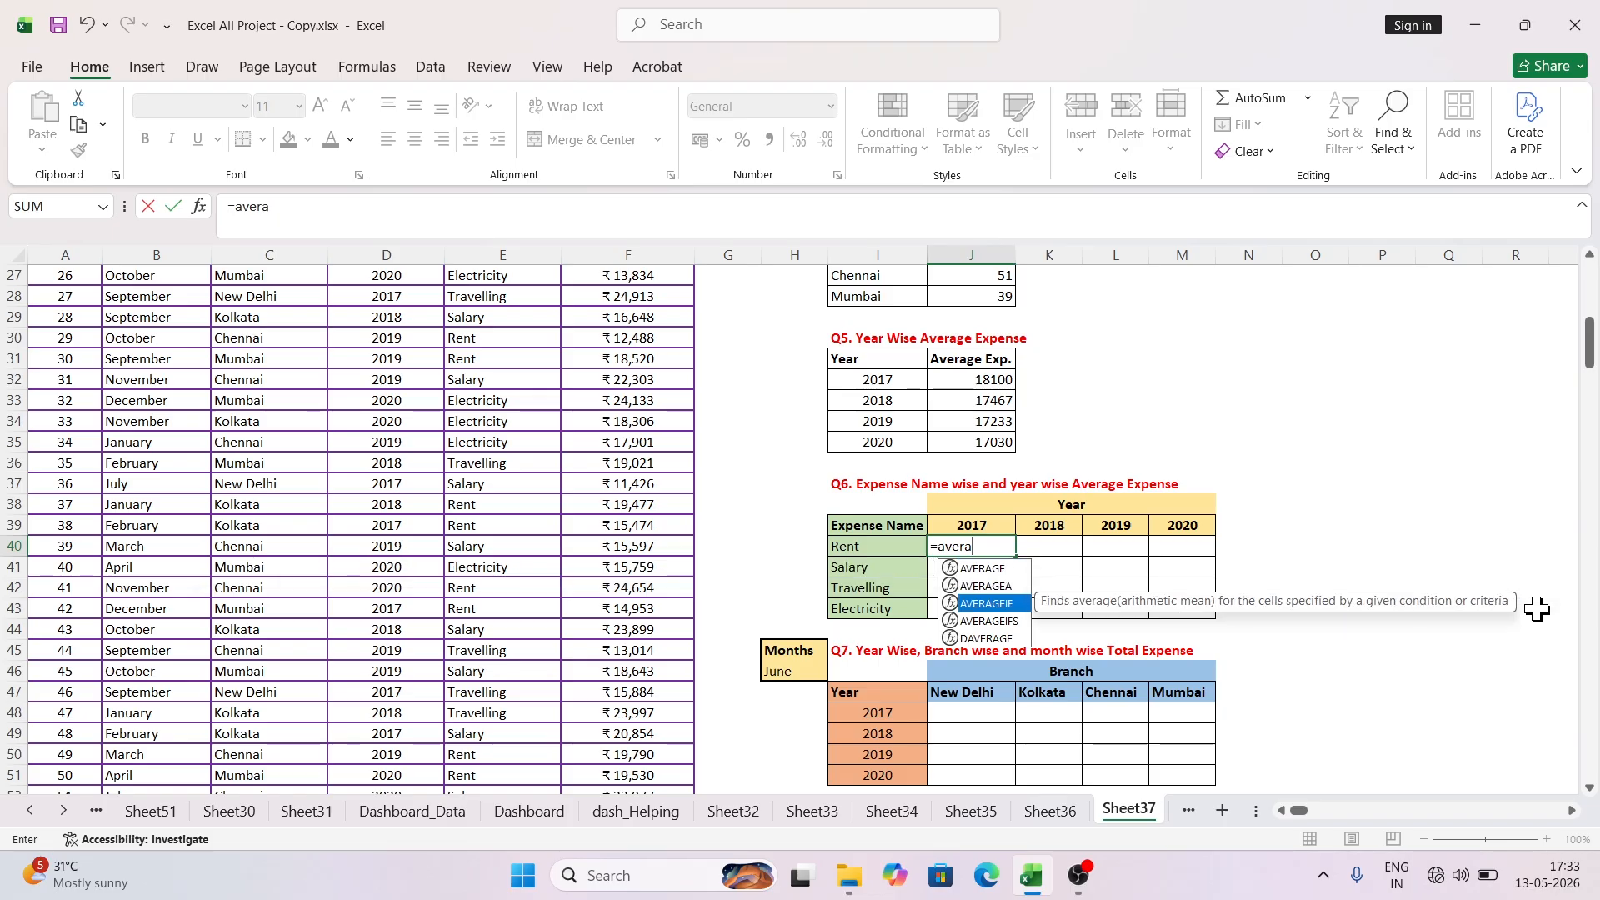
{"action": "key", "text": "Down"}
{"action": "key", "text": "Tab"}
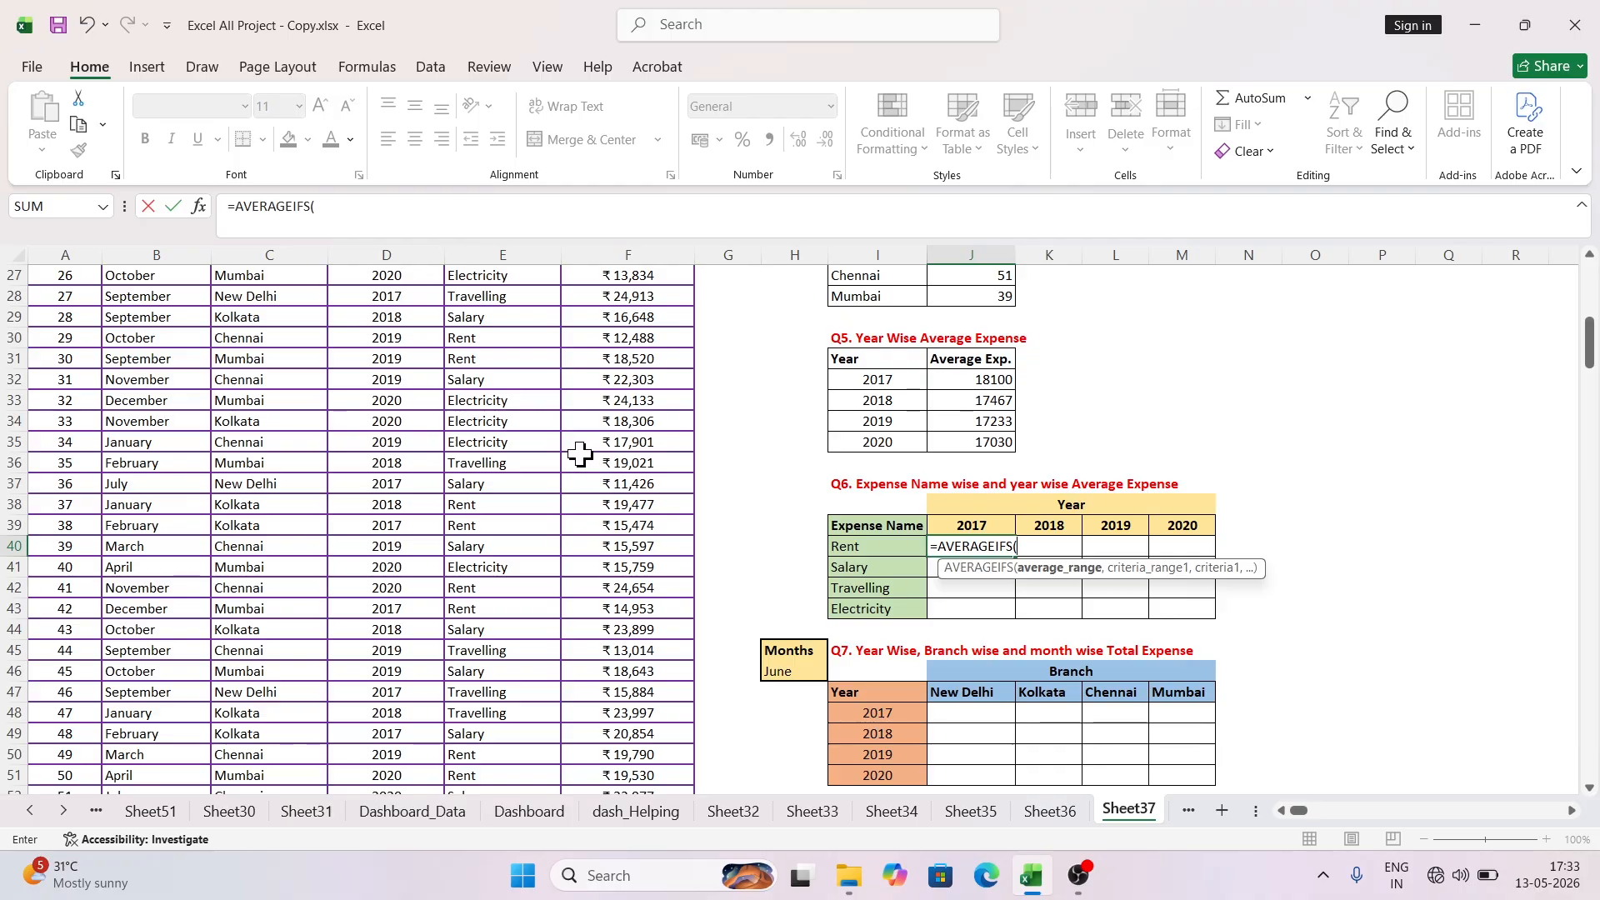
Step: Enter the Amount column as the absolute average range $F:$F in the AVERAGEIFS formula
{"action": "scroll", "coordinate": [628, 436], "scroll_direction": "up", "scroll_amount": 9}
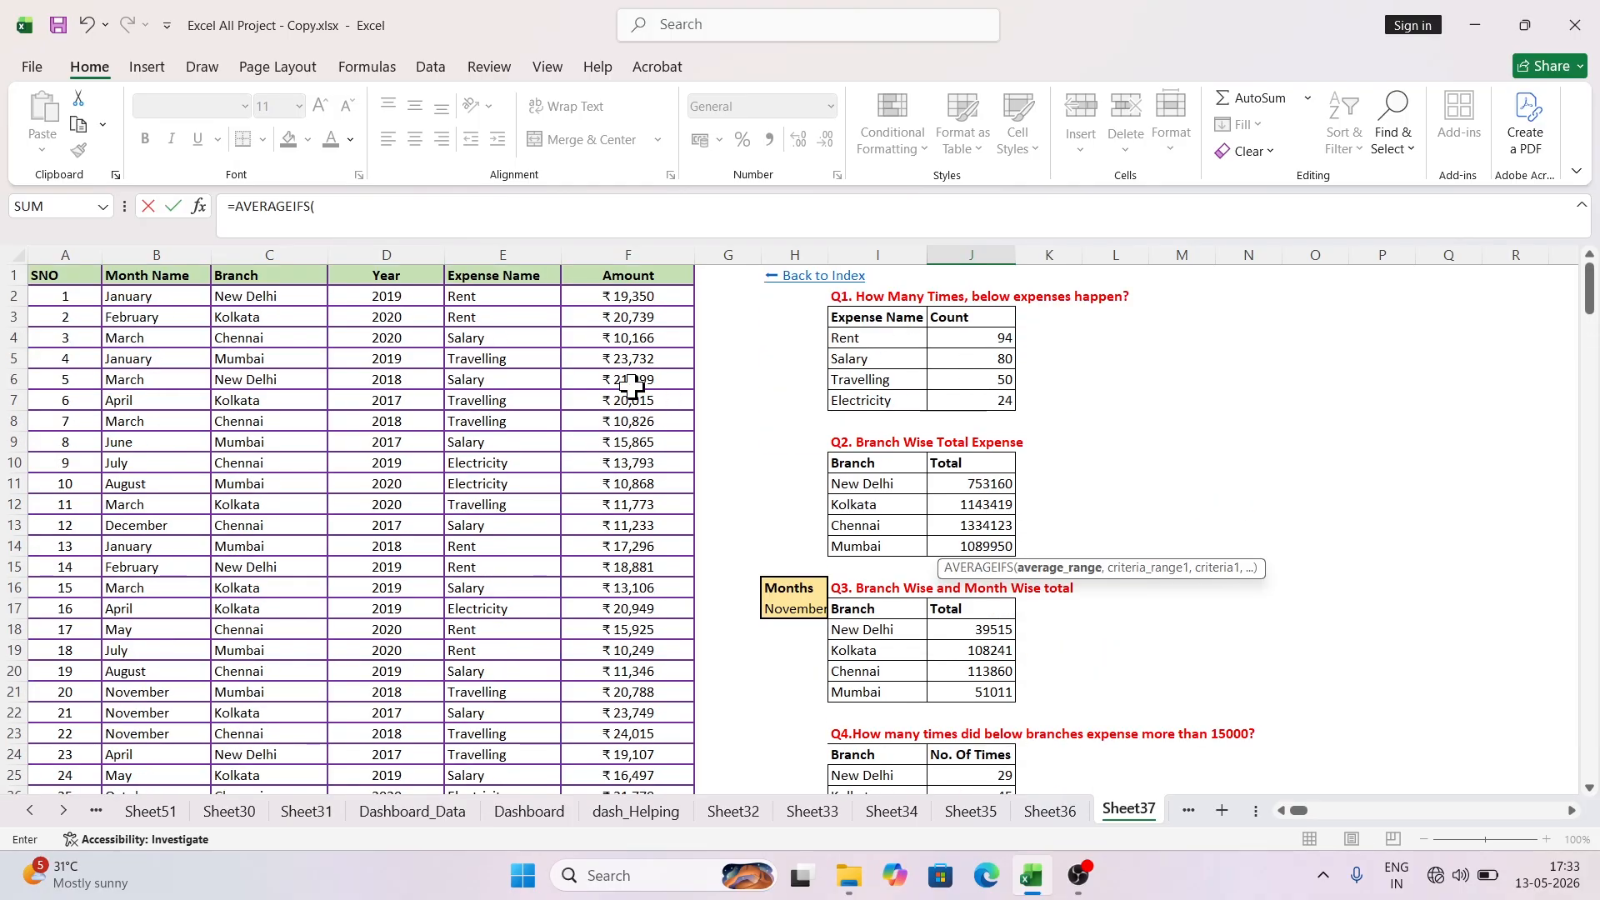
{"action": "left_click", "coordinate": [614, 250]}
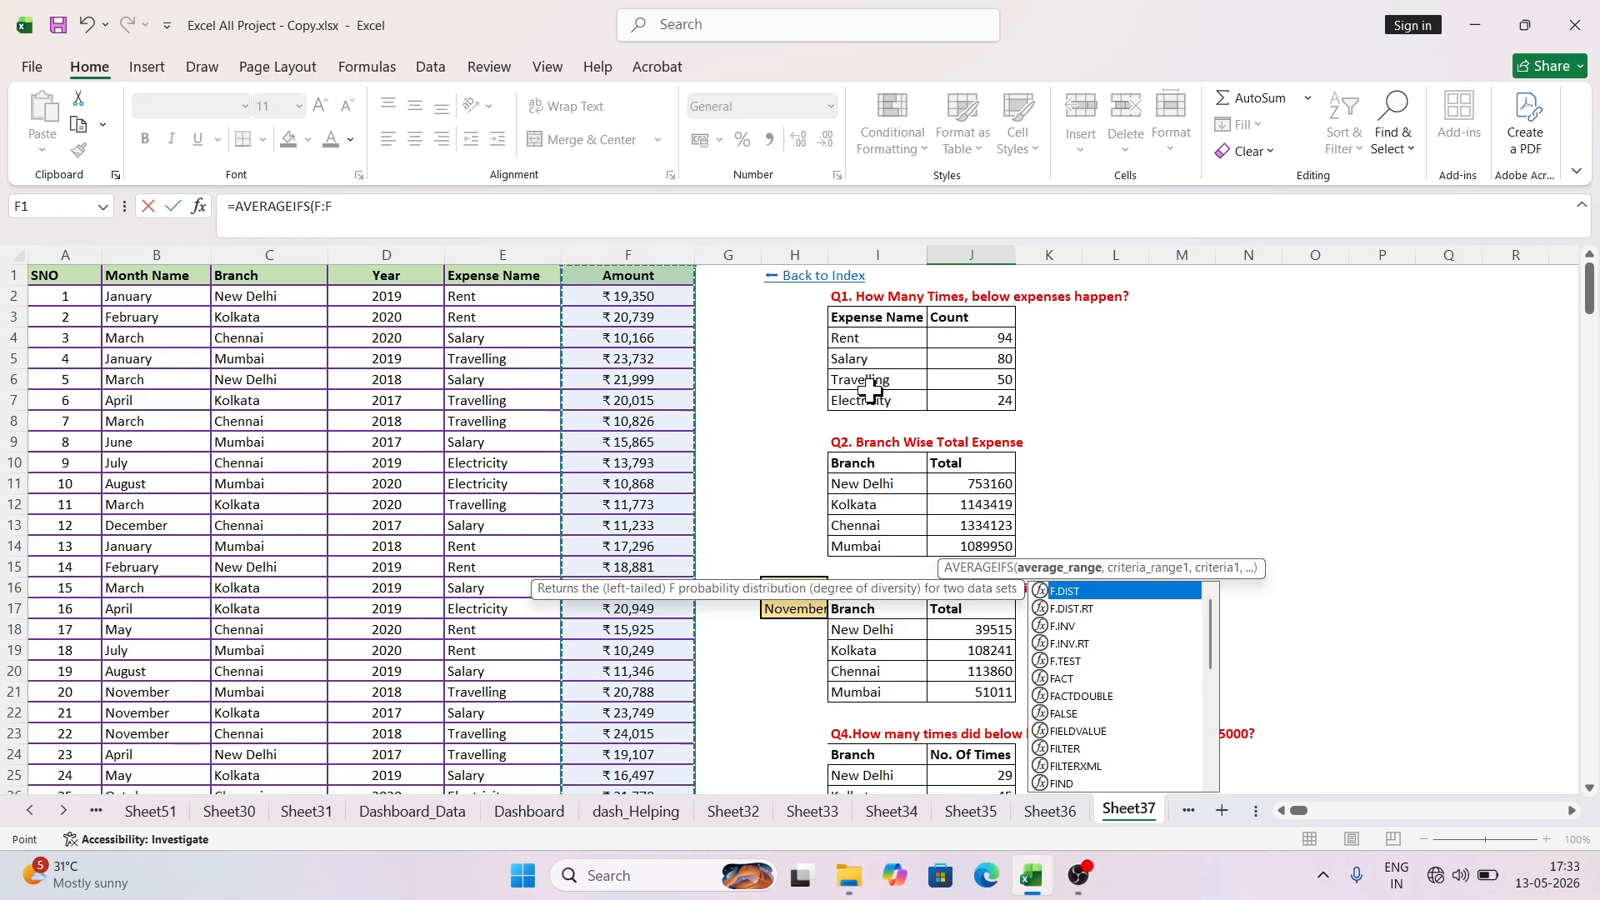
{"action": "scroll", "coordinate": [871, 392], "scroll_direction": "down", "scroll_amount": 7}
{"action": "scroll", "coordinate": [907, 514], "scroll_direction": "down", "scroll_amount": 1}
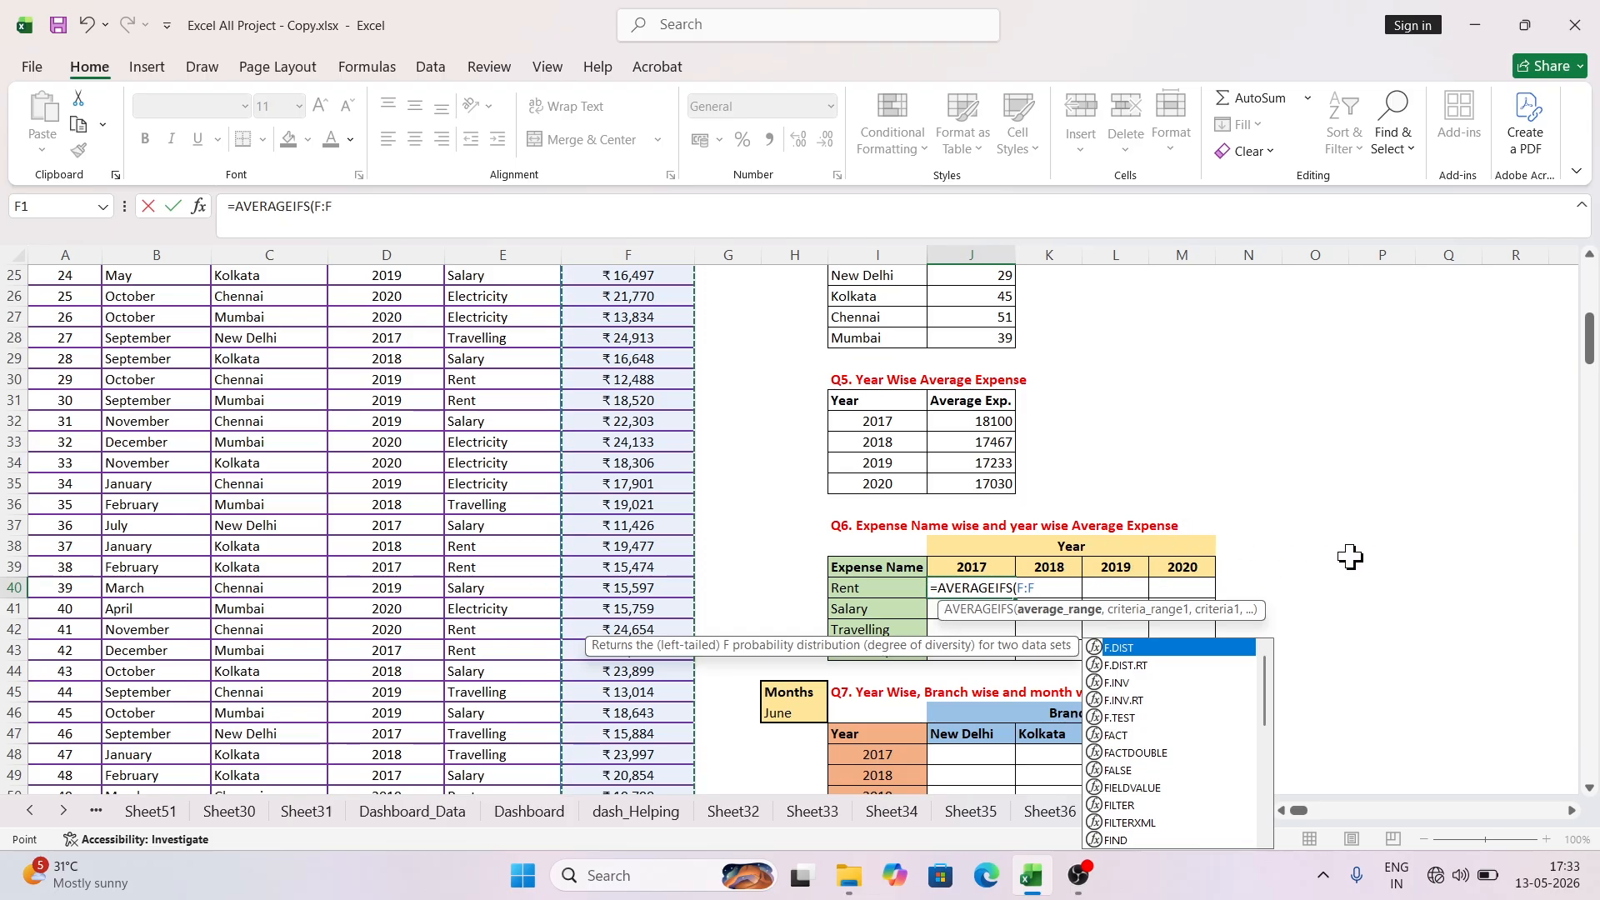
{"action": "scroll", "coordinate": [680, 389], "scroll_direction": "up", "scroll_amount": 8}
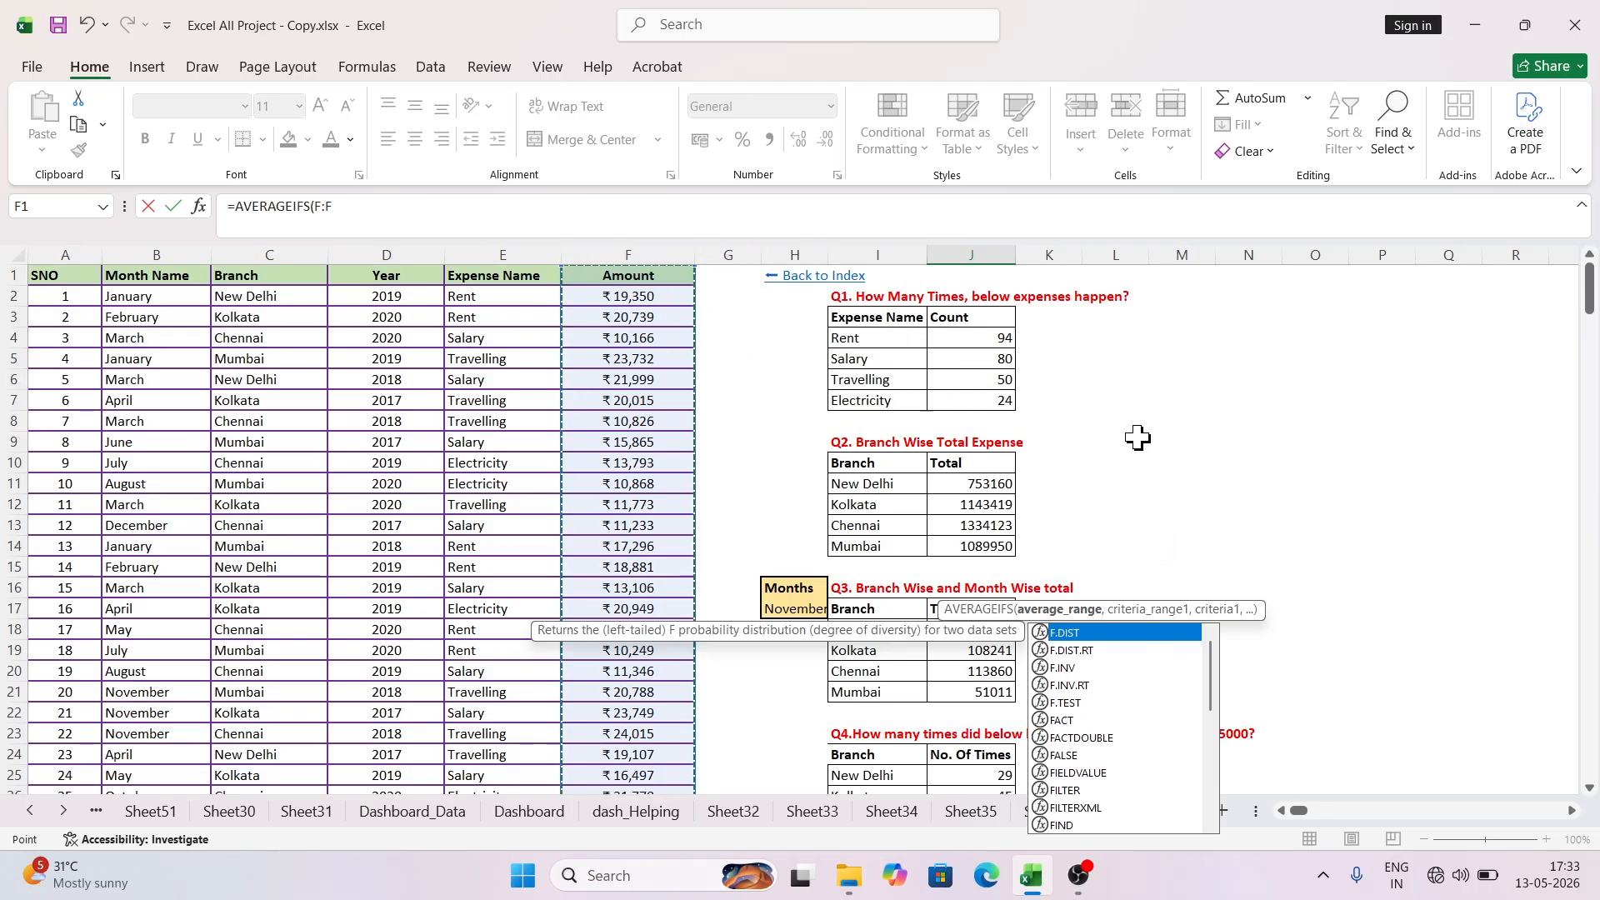
{"action": "scroll", "coordinate": [1137, 440], "scroll_direction": "down", "scroll_amount": 4}
{"action": "scroll", "coordinate": [1144, 444], "scroll_direction": "down", "scroll_amount": 2}
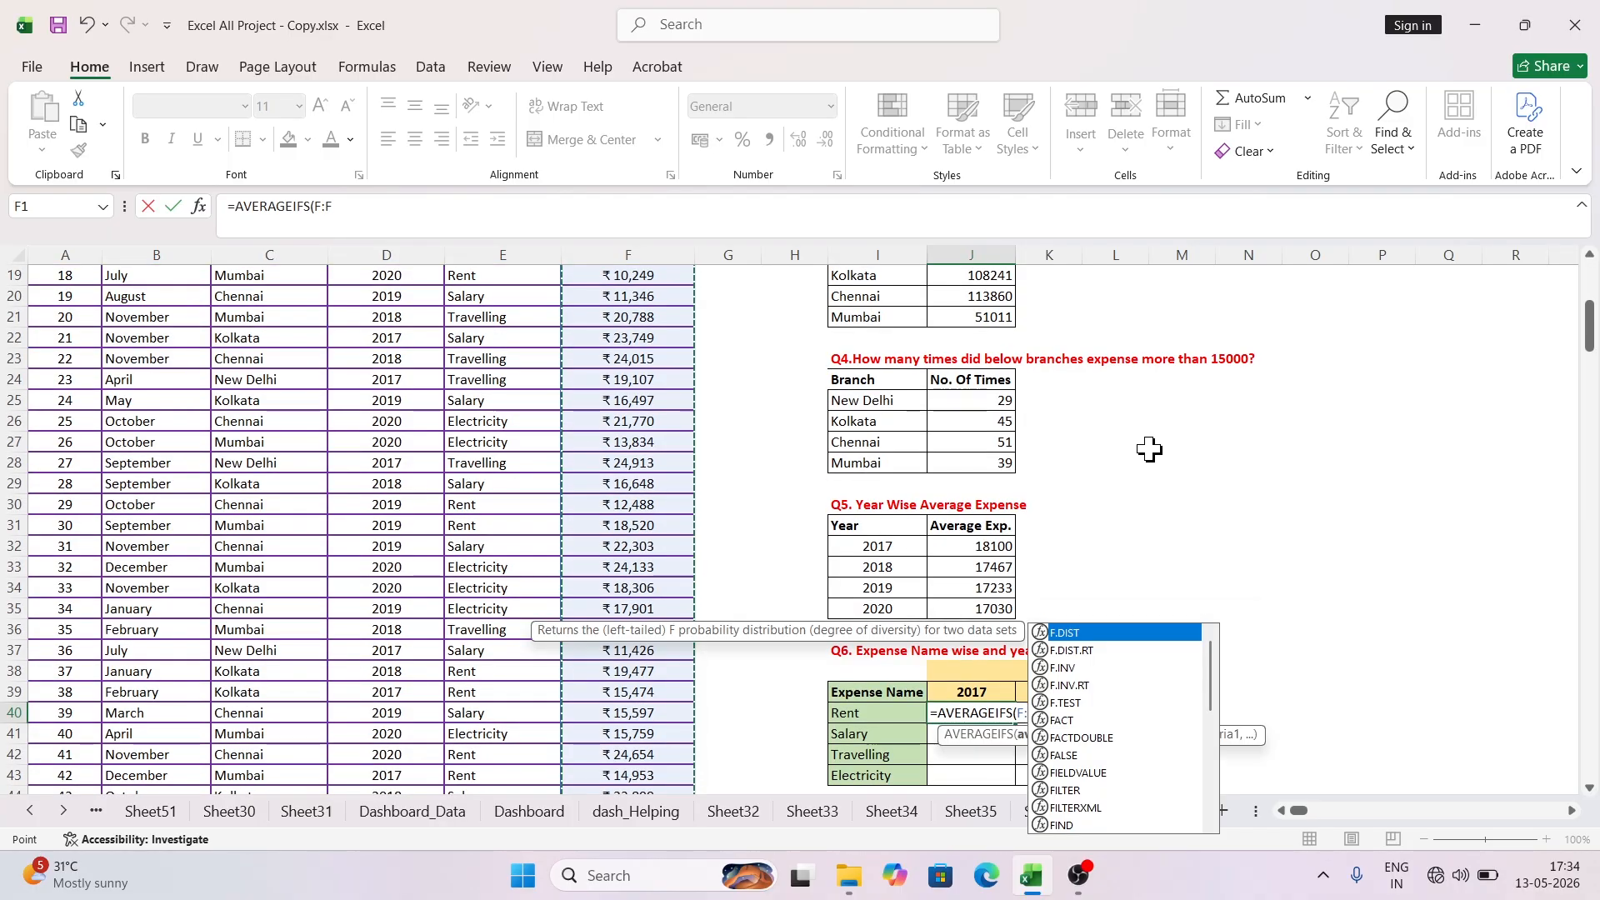
{"action": "scroll", "coordinate": [1149, 450], "scroll_direction": "down", "scroll_amount": 2}
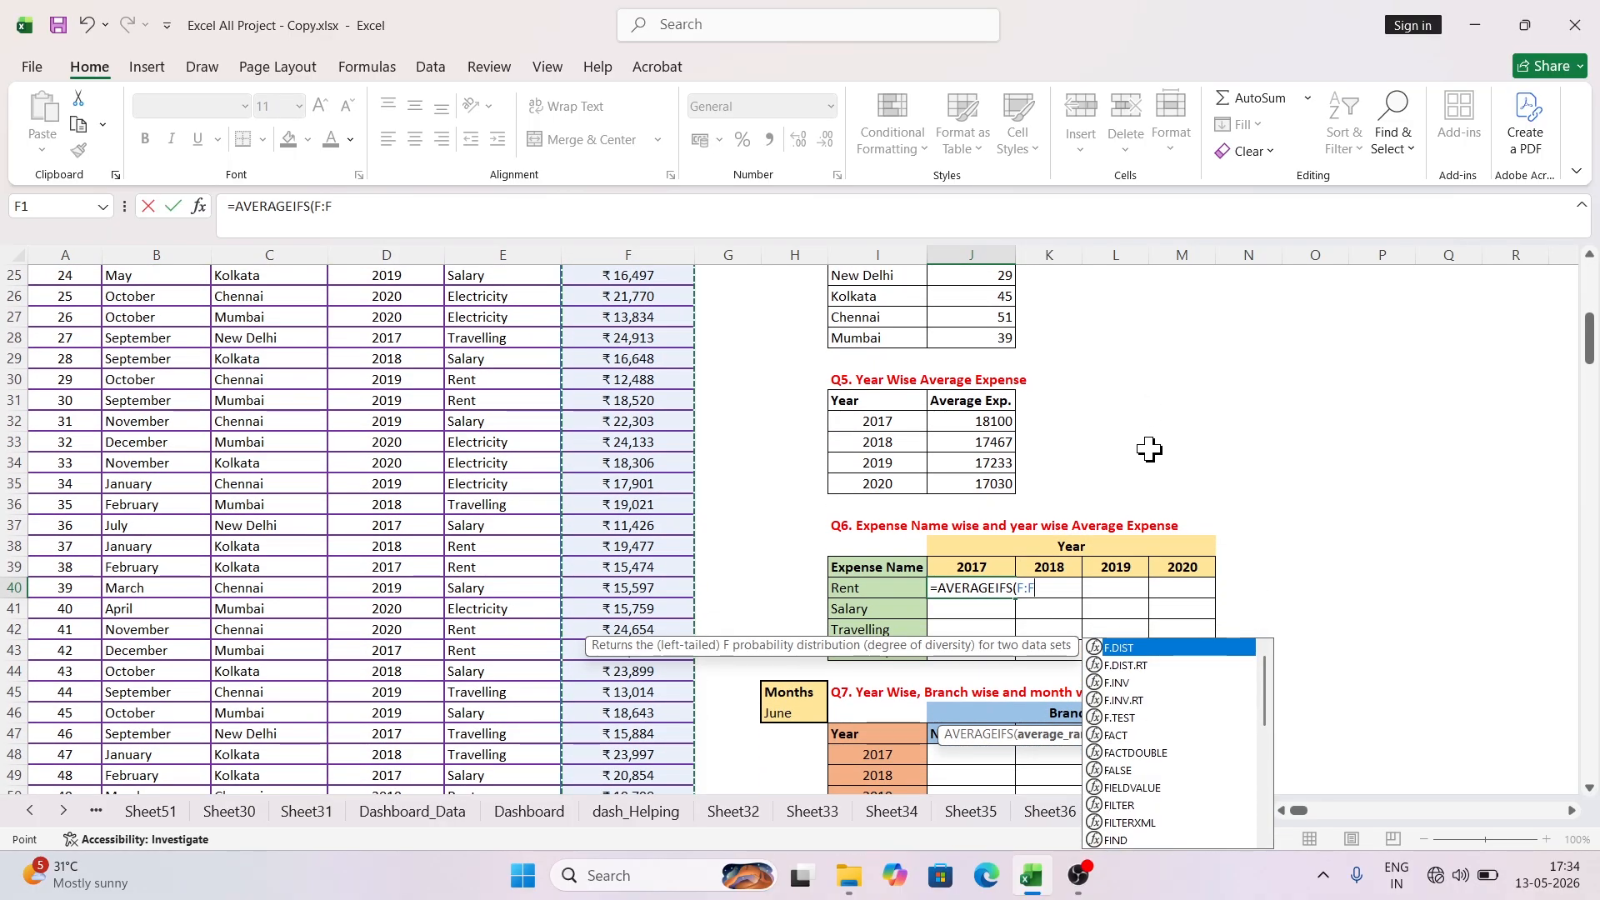
{"action": "key", "text": "F4"}
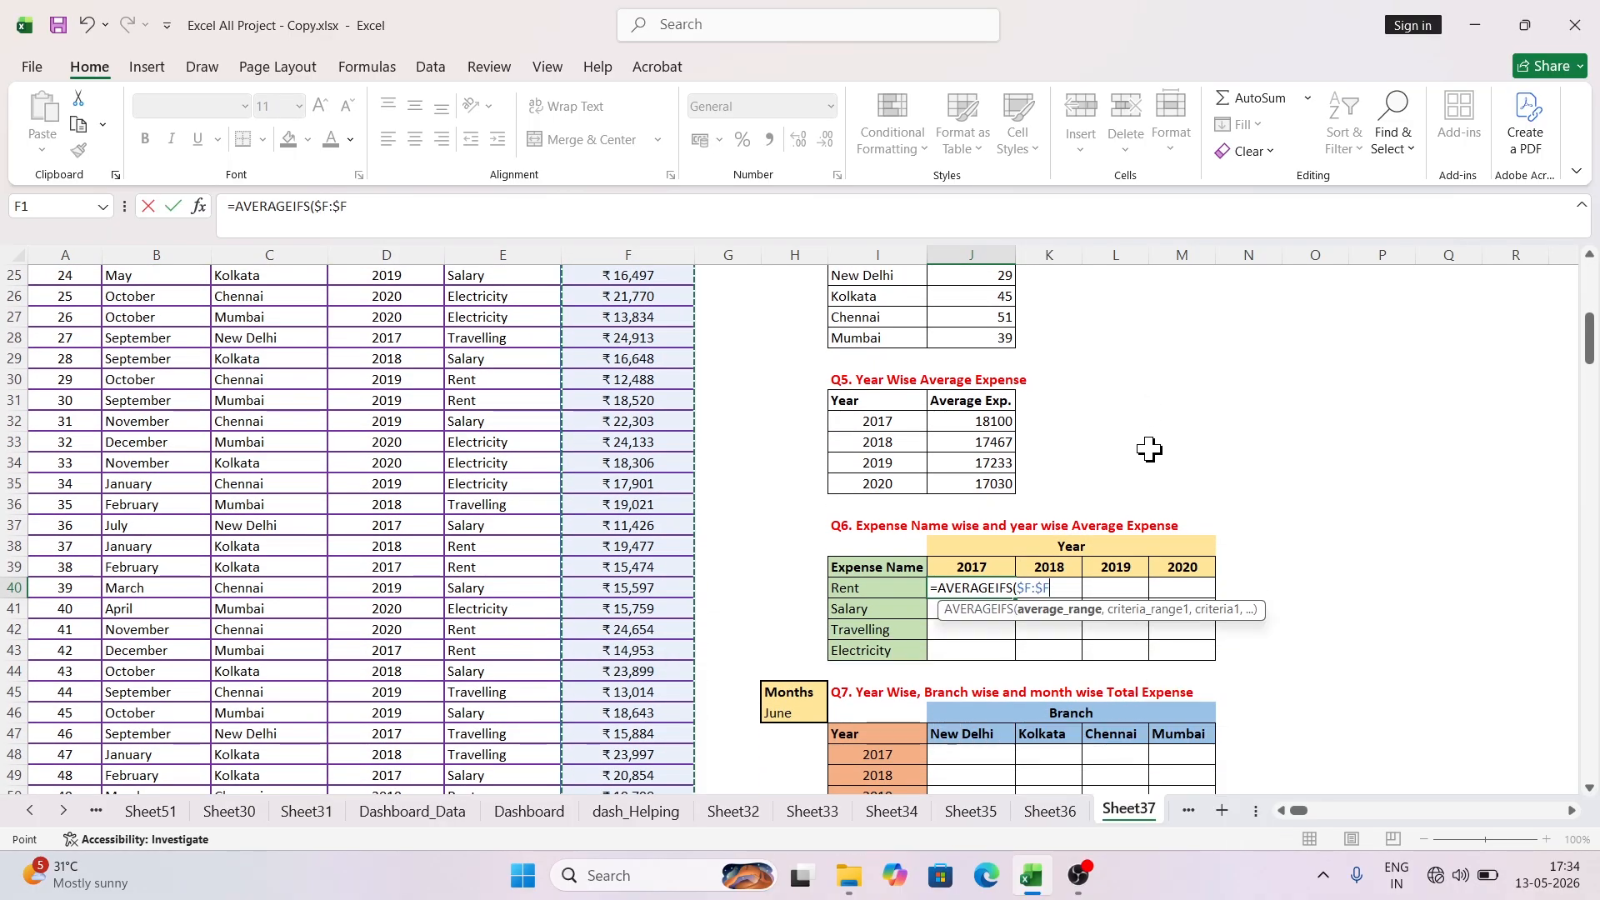
{"action": "type", "text": ","}
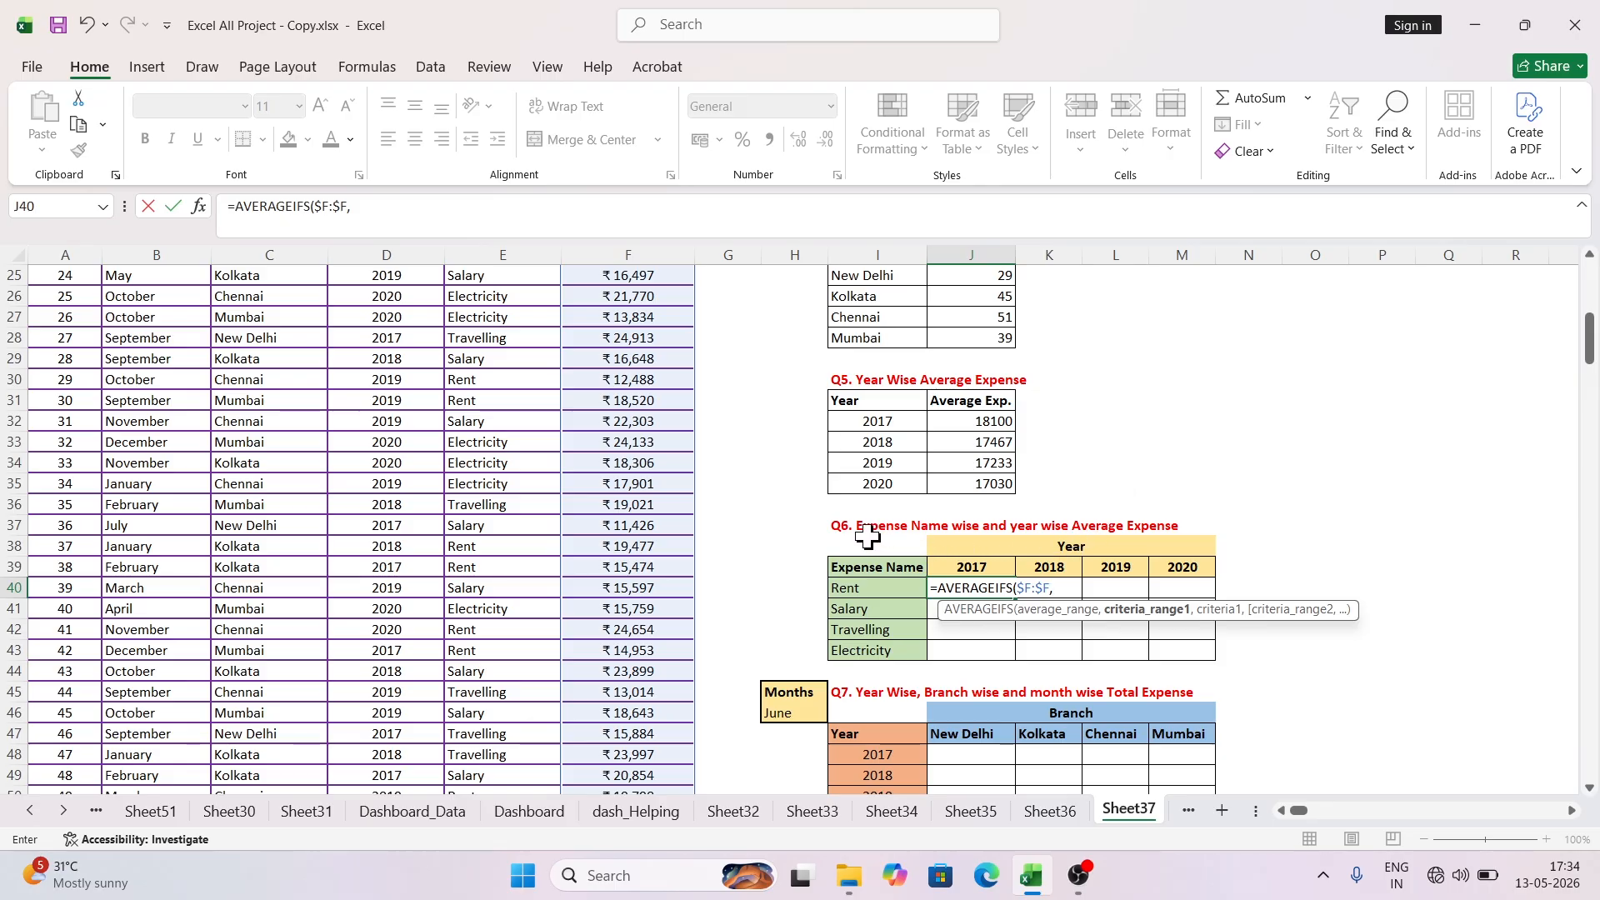
Step: Add the Expense Name column $E:$E with the Rent cell $I40 as the first criteria pair of the AVERAGEIFS formula
{"action": "scroll", "coordinate": [285, 417], "scroll_direction": "up", "scroll_amount": 3}
{"action": "scroll", "coordinate": [284, 416], "scroll_direction": "up", "scroll_amount": 5}
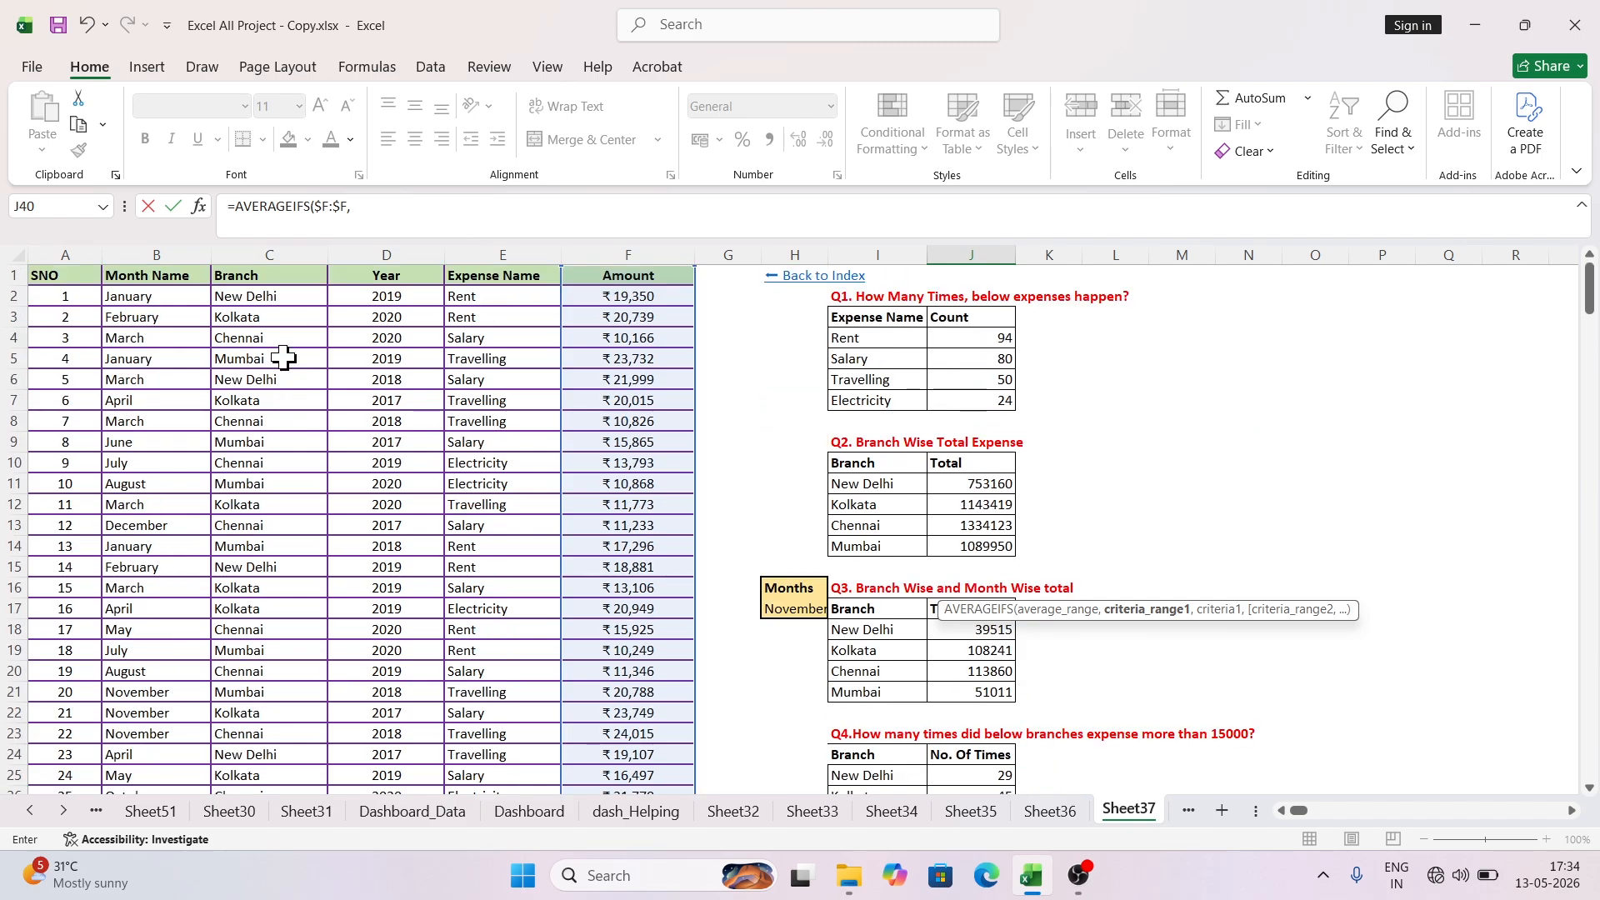
{"action": "left_click", "coordinate": [480, 253]}
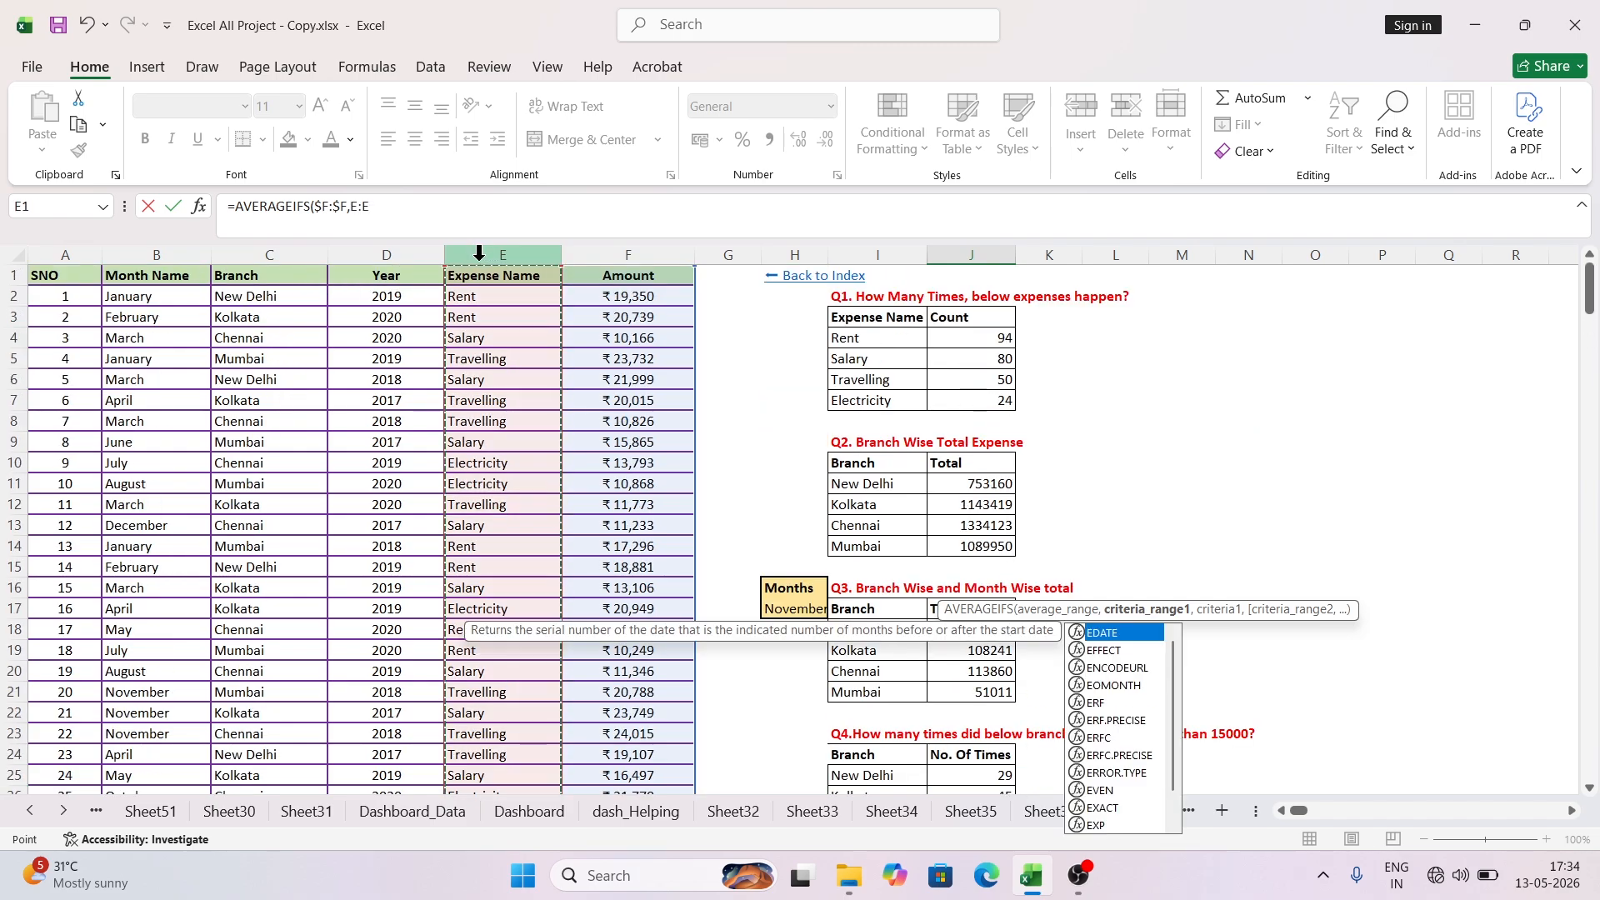
{"action": "key", "text": "F4"}
{"action": "key", "text": "F4"}
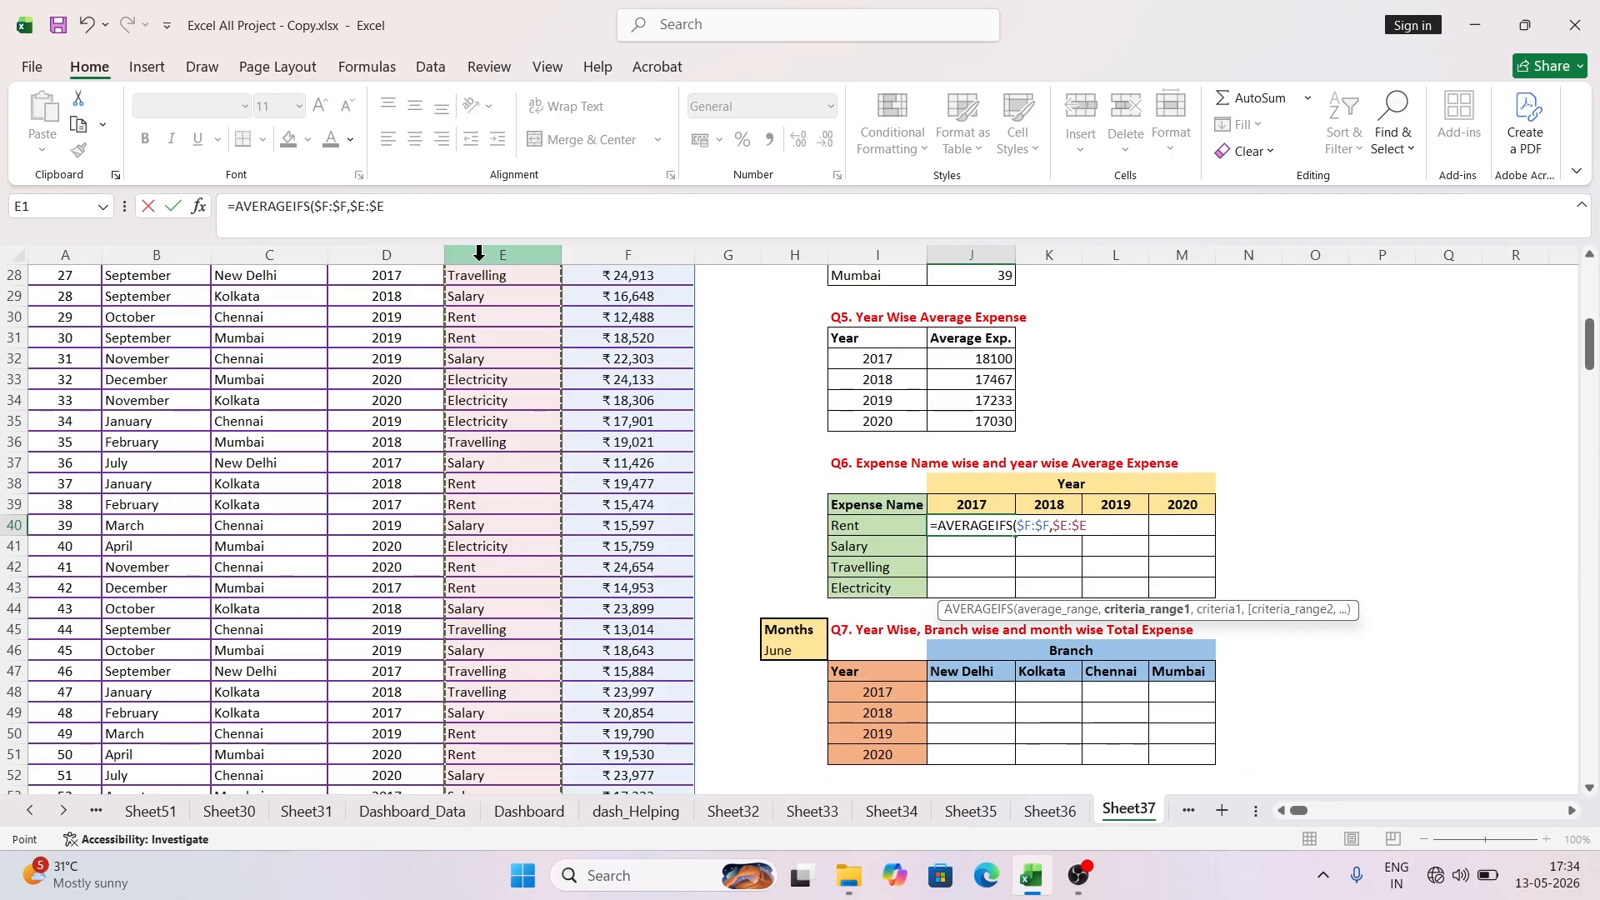
{"action": "type", "text": ","}
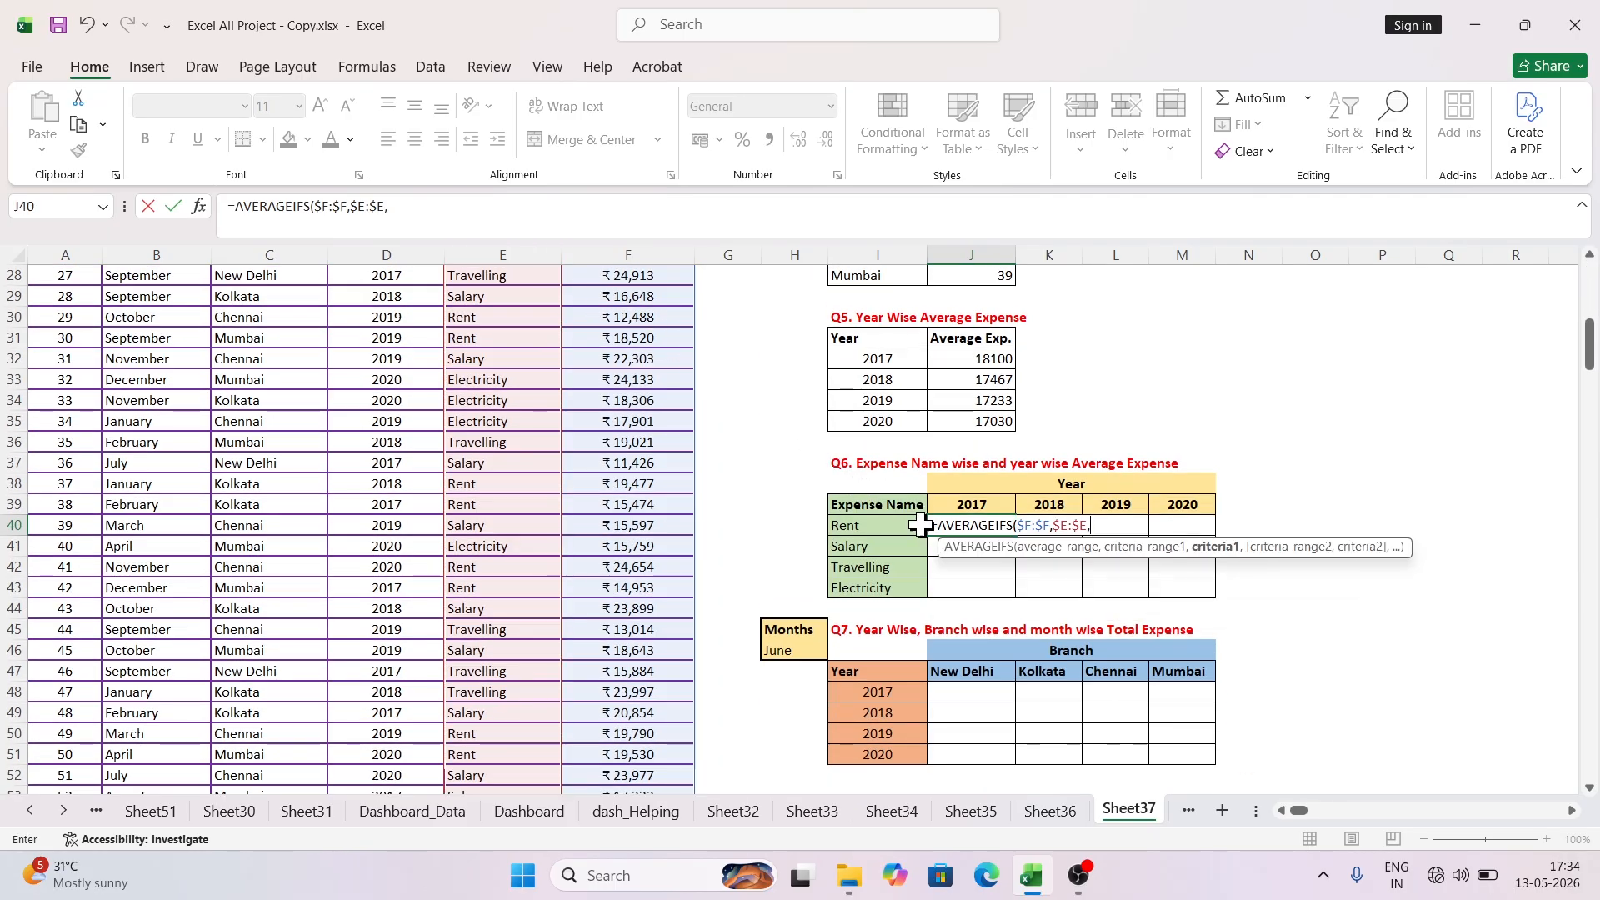
{"action": "left_click", "coordinate": [859, 522]}
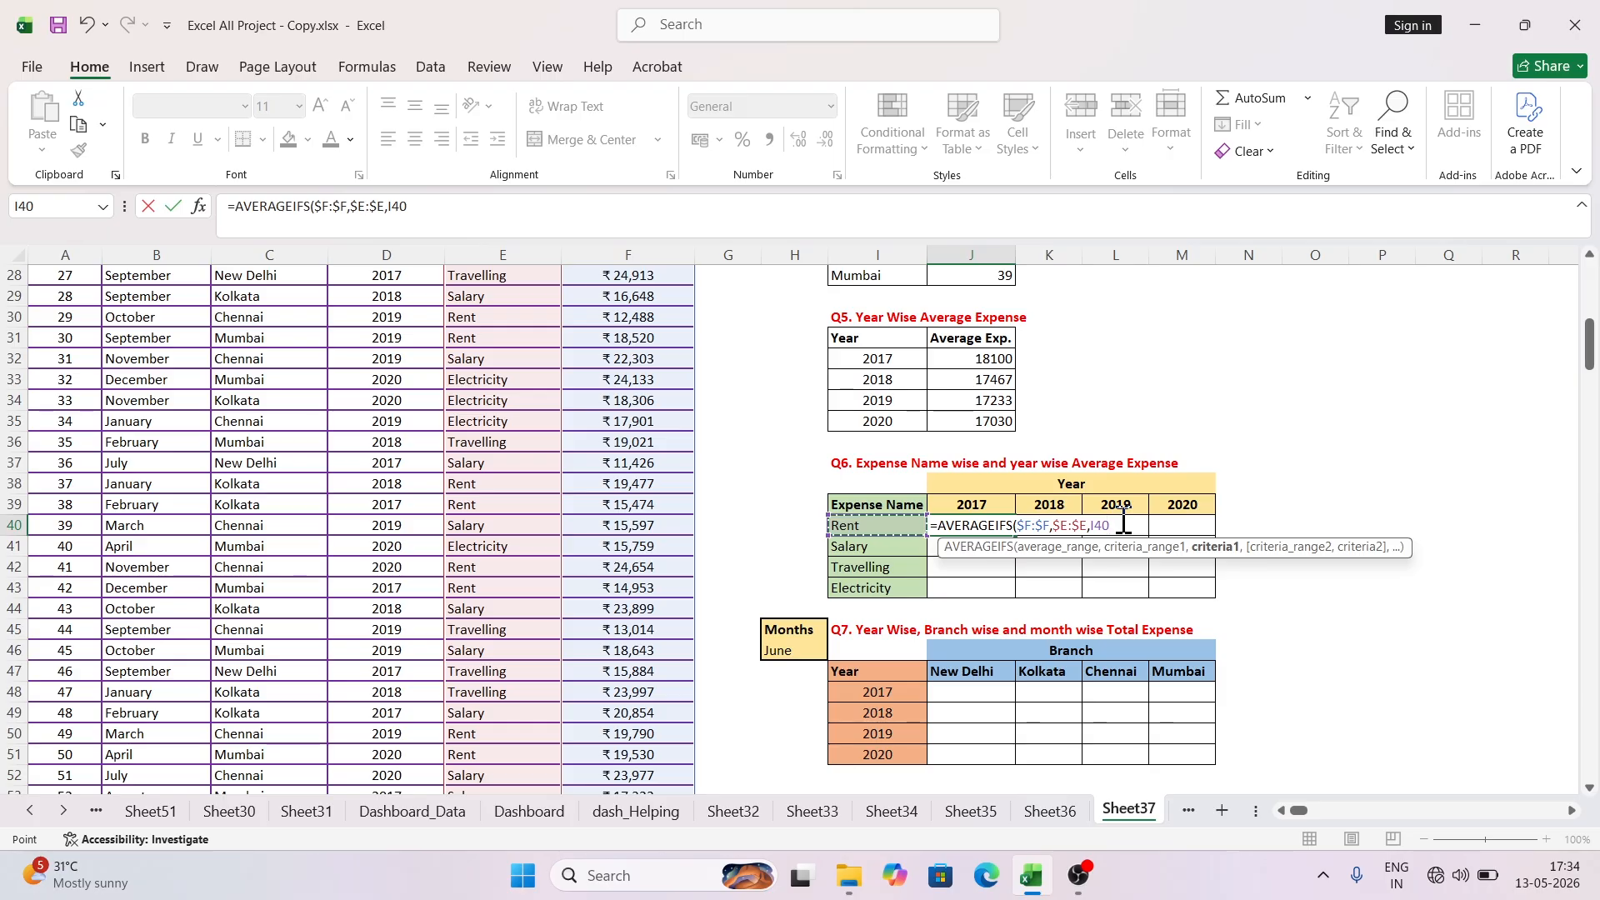
{"action": "key", "text": "F4"}
{"action": "key", "text": "F4"}
{"action": "key", "text": "F4"}
{"action": "type", "text": ","}
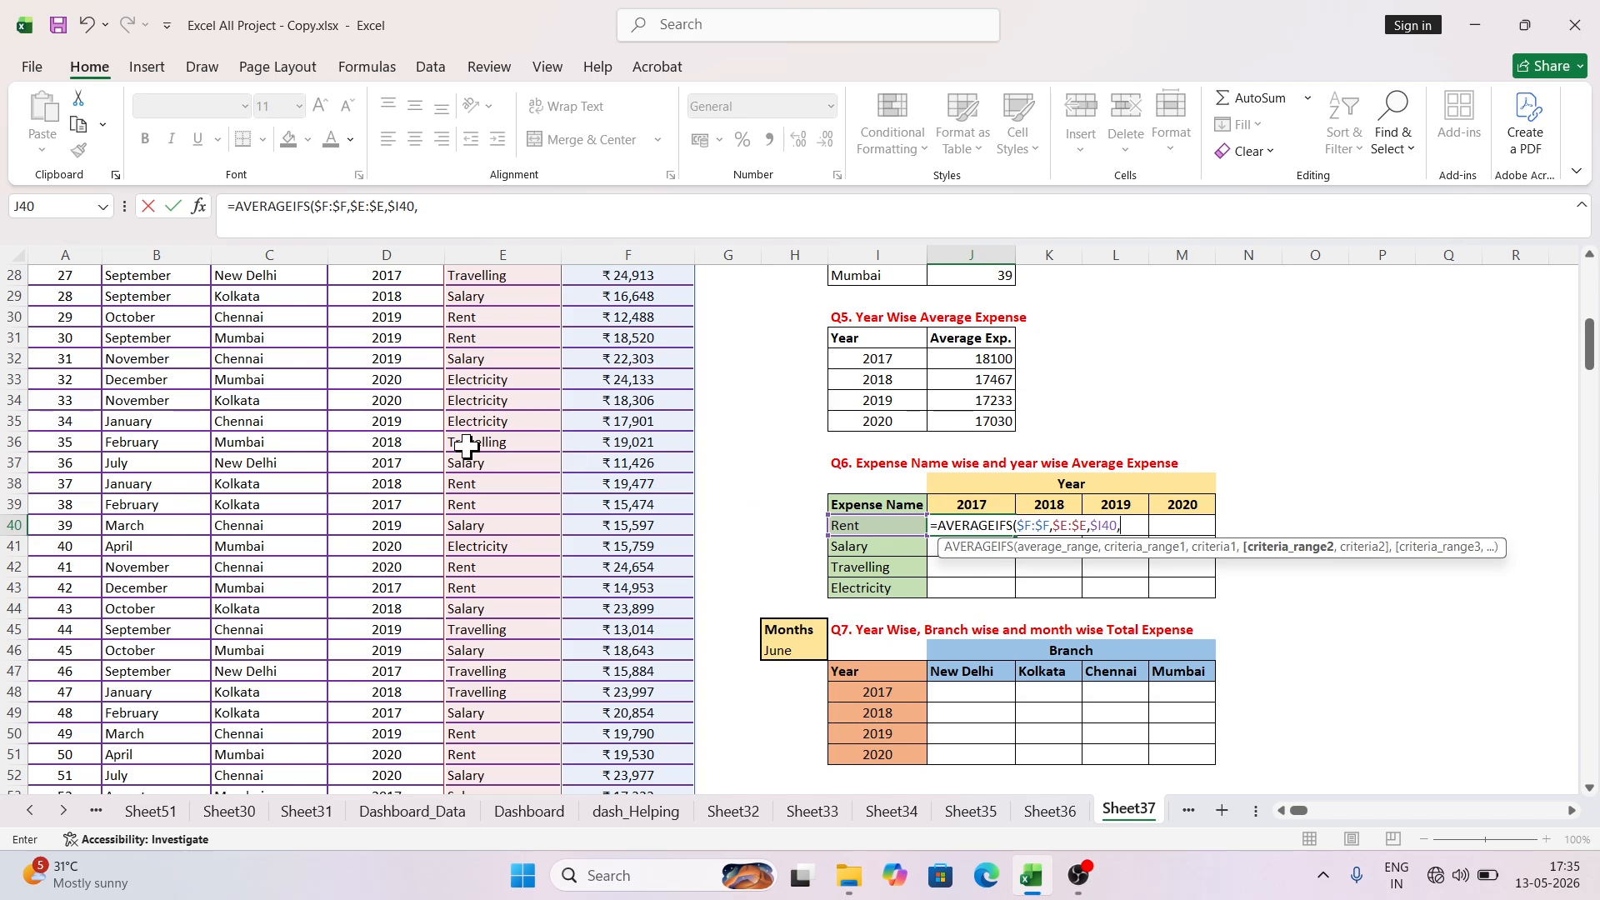
Step: Complete the AVERAGEIFS formula with the Year column $D:$D and the 2017 header cell J$39 as the second criteria pair
{"action": "scroll", "coordinate": [467, 446], "scroll_direction": "up", "scroll_amount": 9}
{"action": "left_click", "coordinate": [386, 254]}
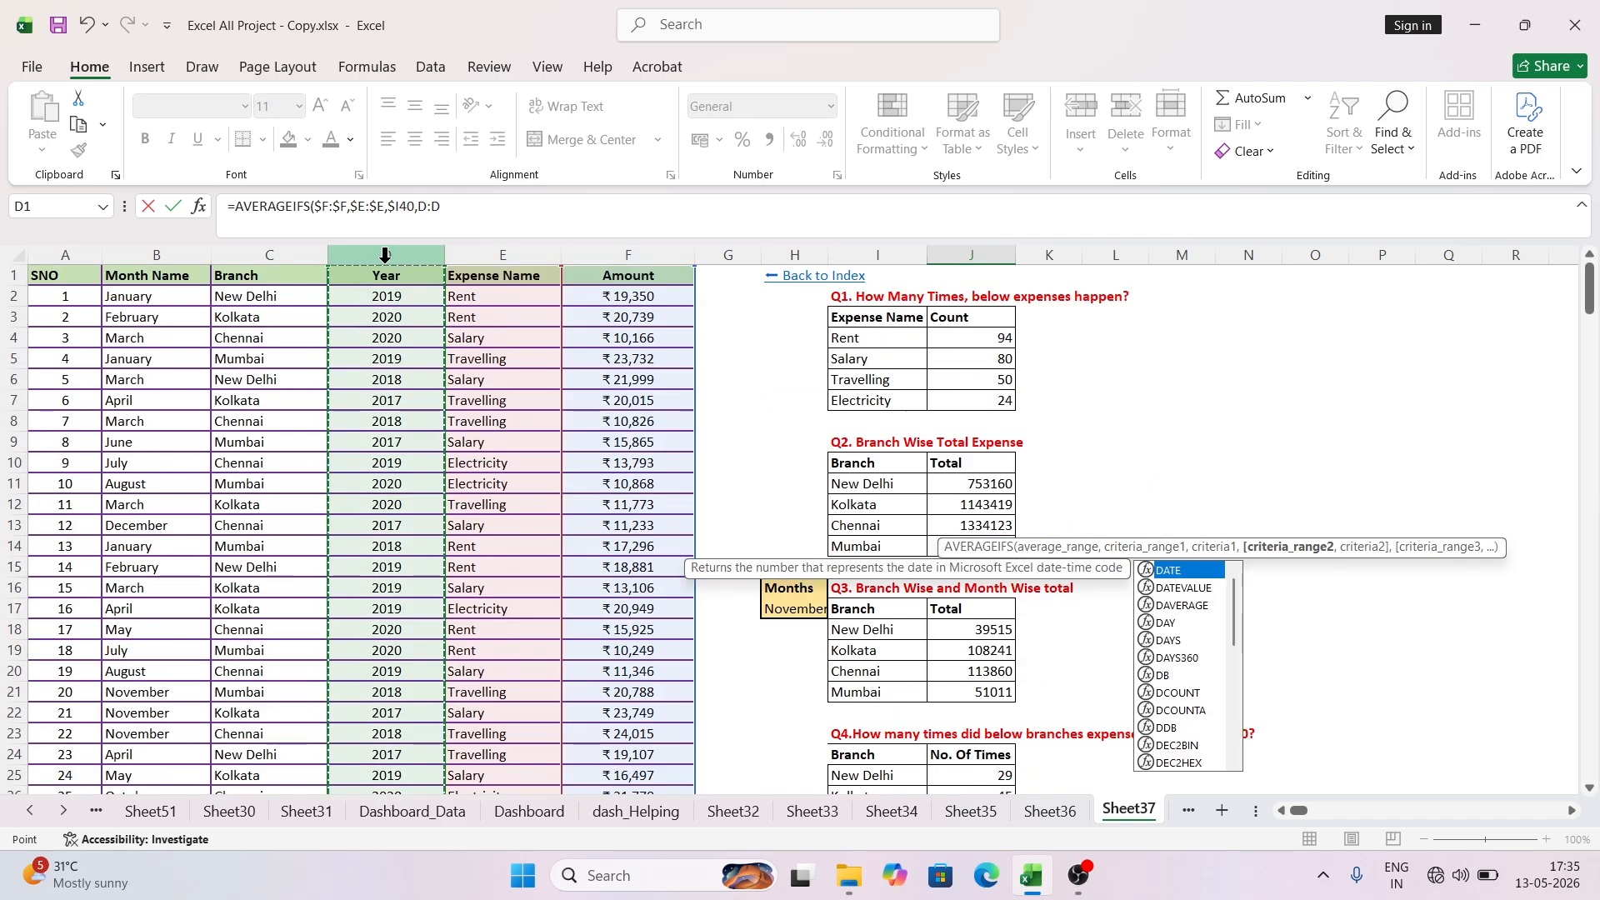
{"action": "key", "text": "F4"}
{"action": "type", "text": ","}
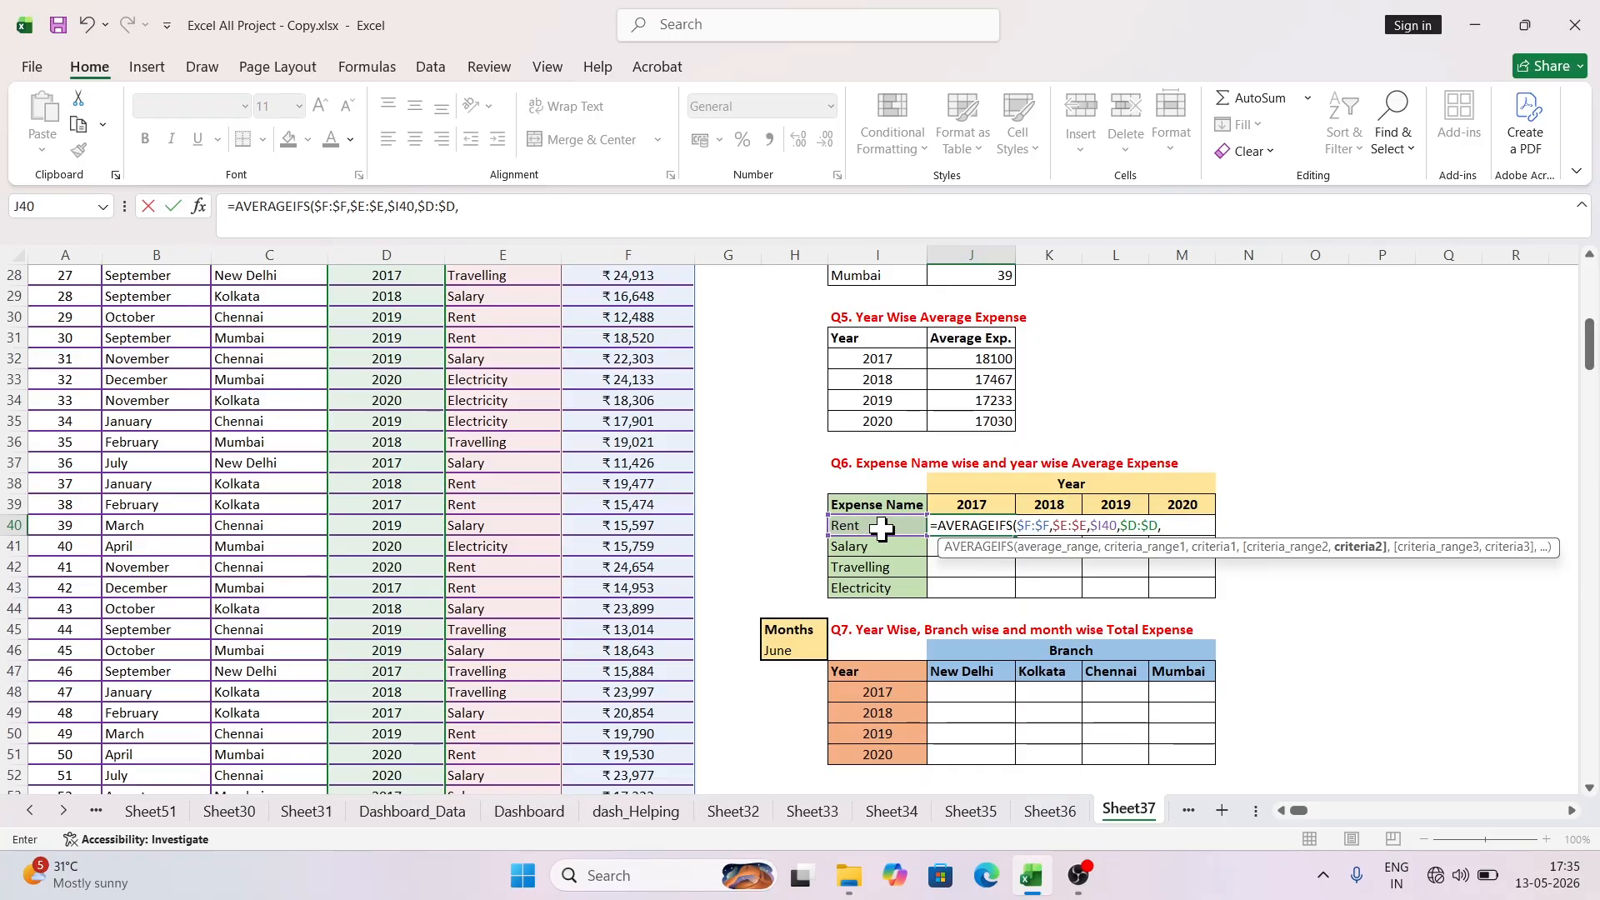
{"action": "left_click", "coordinate": [963, 506]}
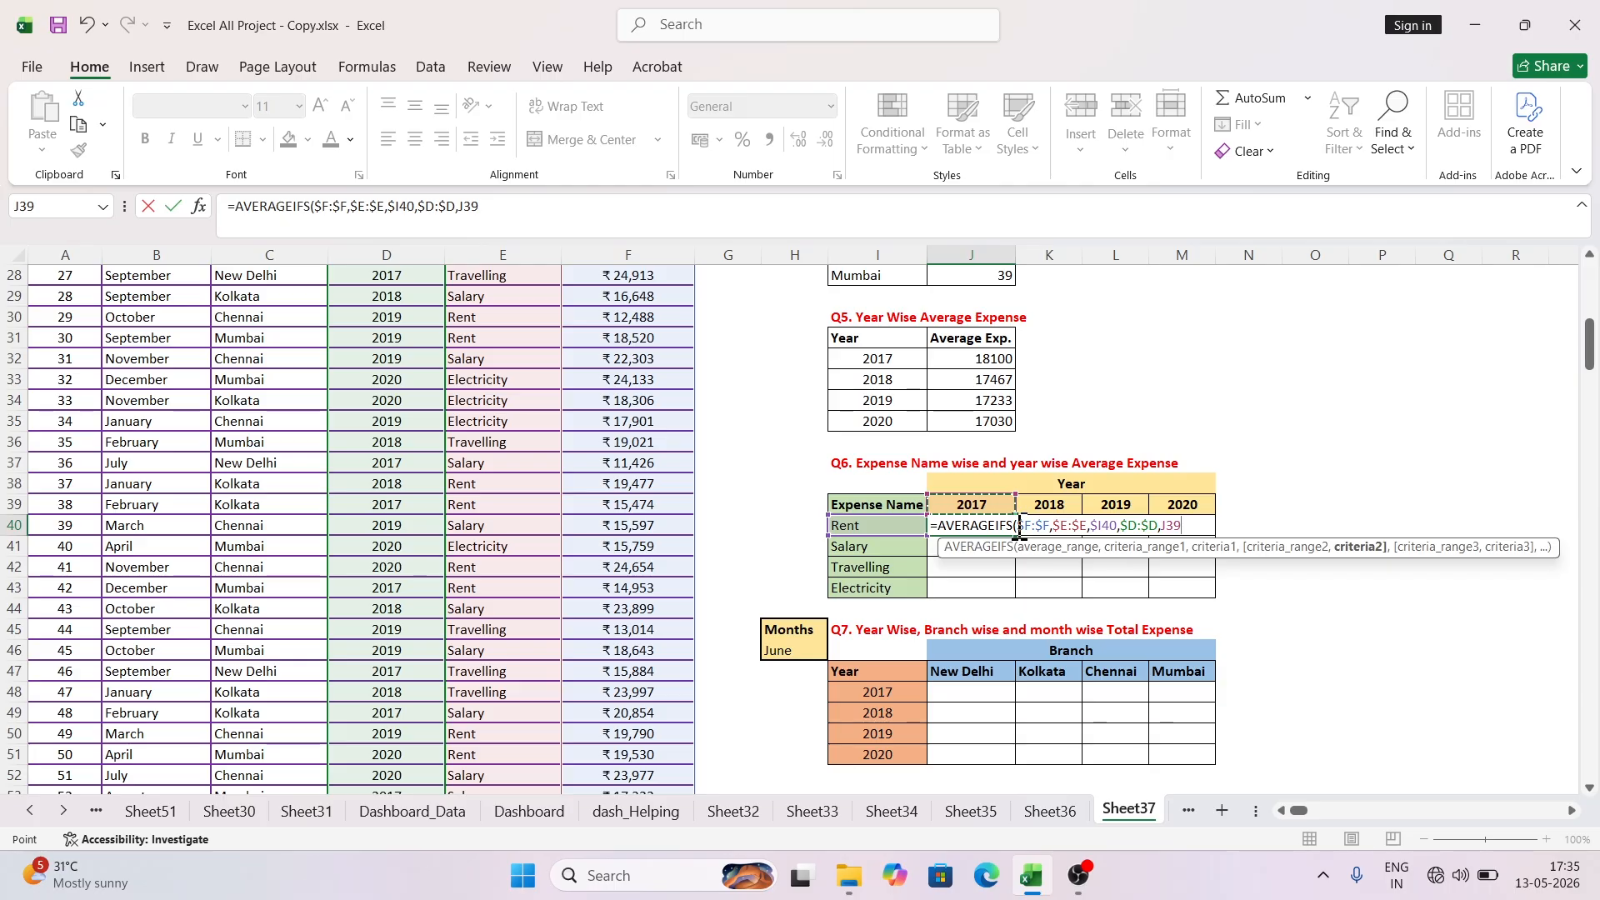
{"action": "key", "text": "F4"}
{"action": "key", "text": "F4"}
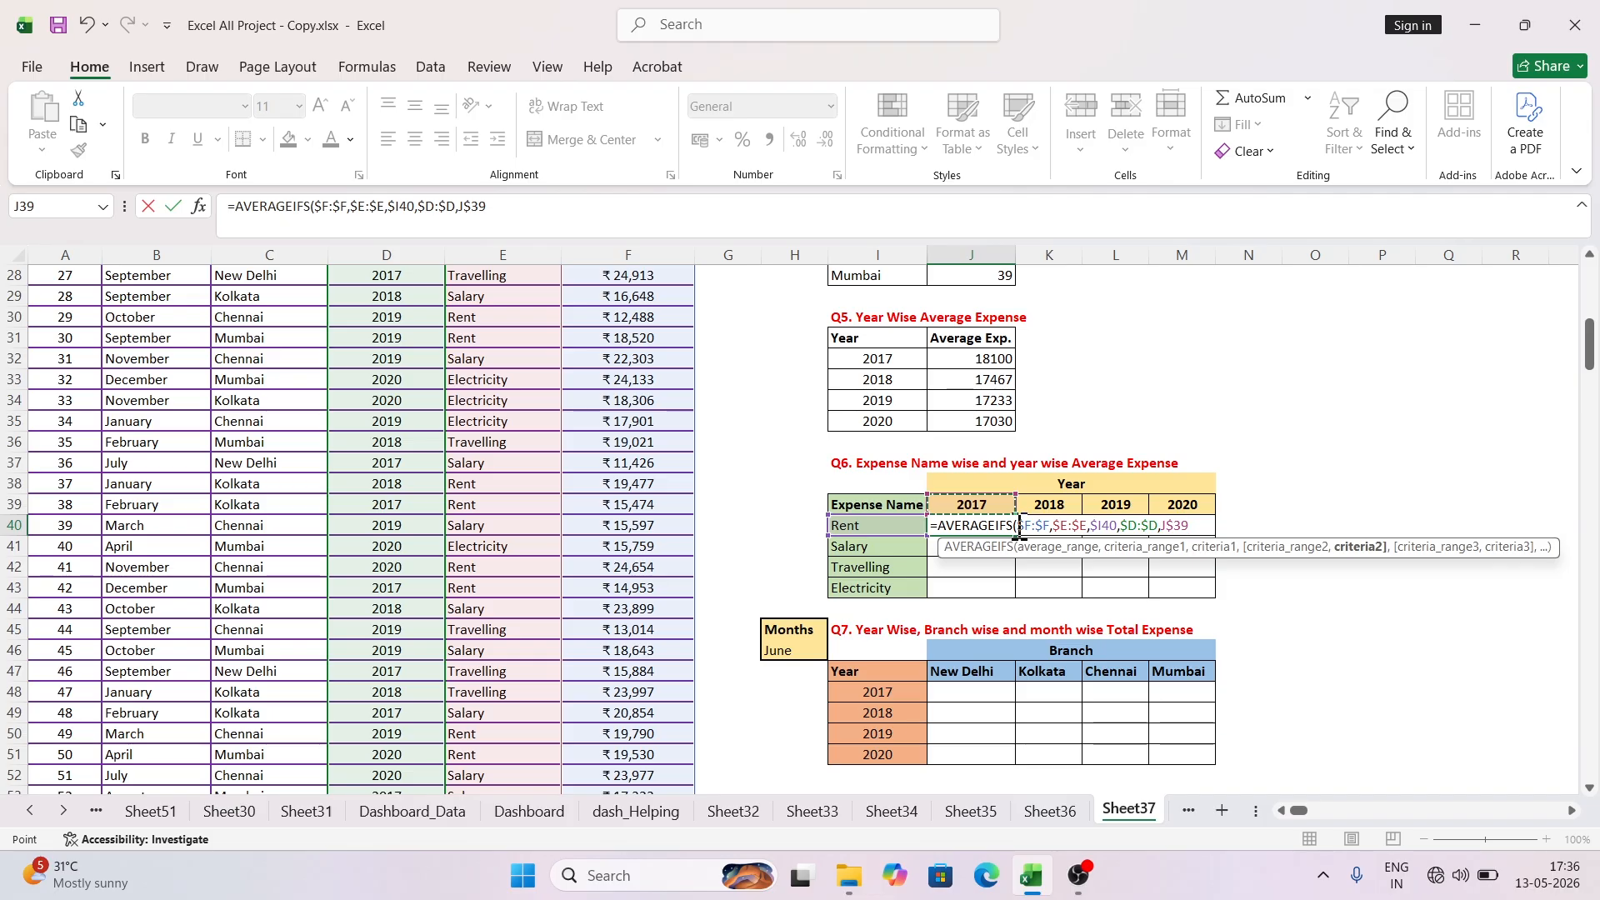
{"action": "type", "text": ")"}
{"action": "key", "text": "Return"}
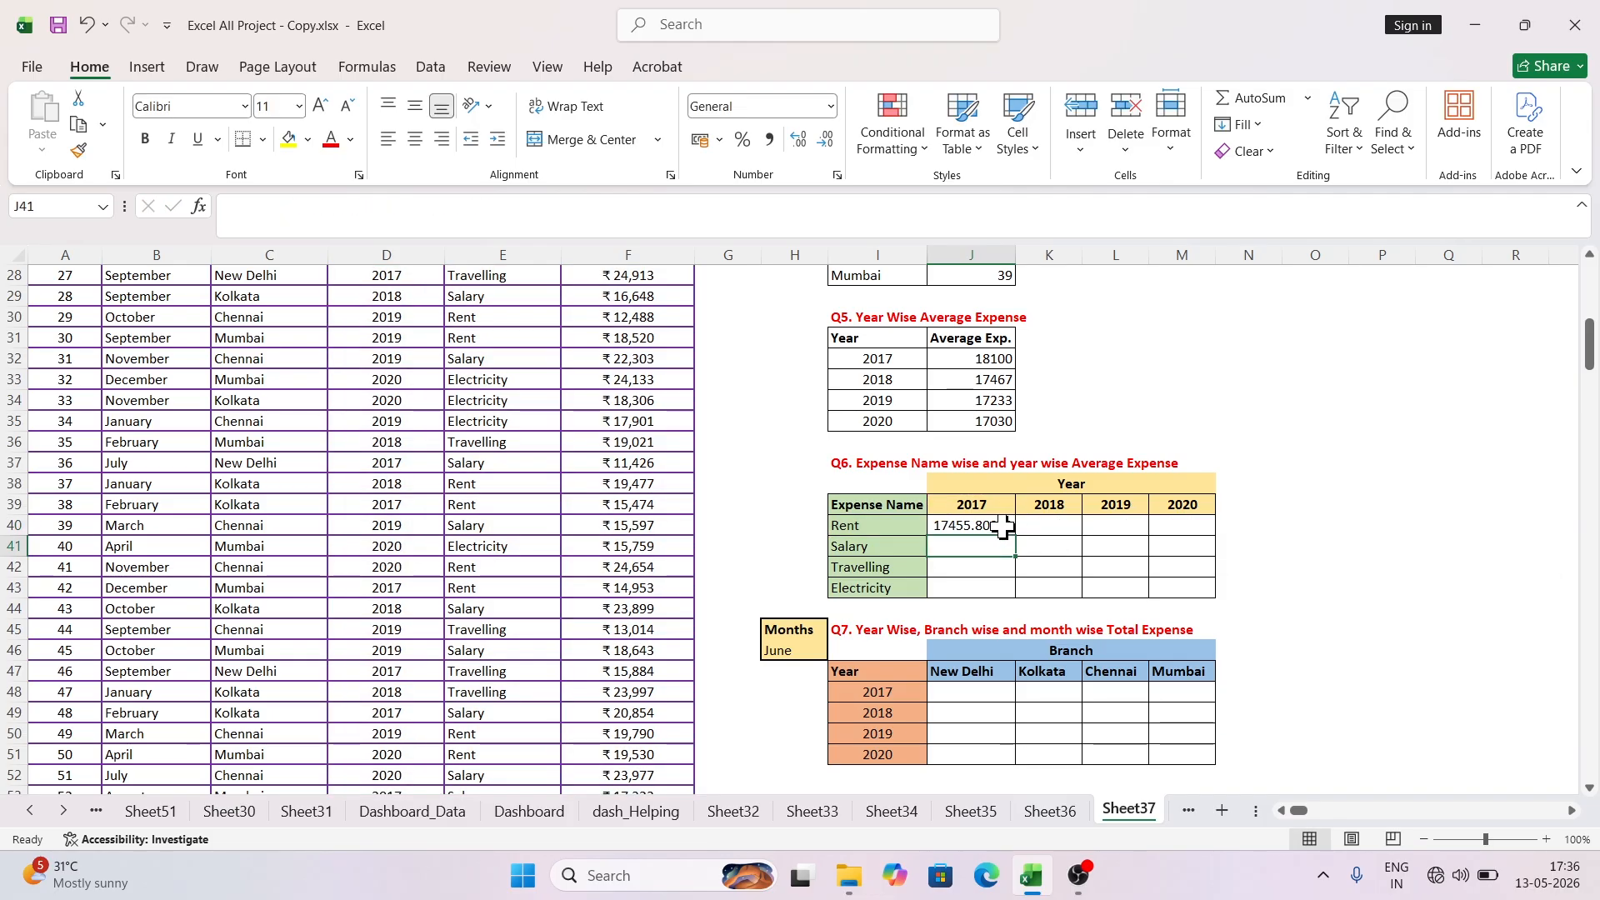
Step: Reduce the Rent 2017 average in J40 to a whole number without decimal places
{"action": "left_click", "coordinate": [997, 528]}
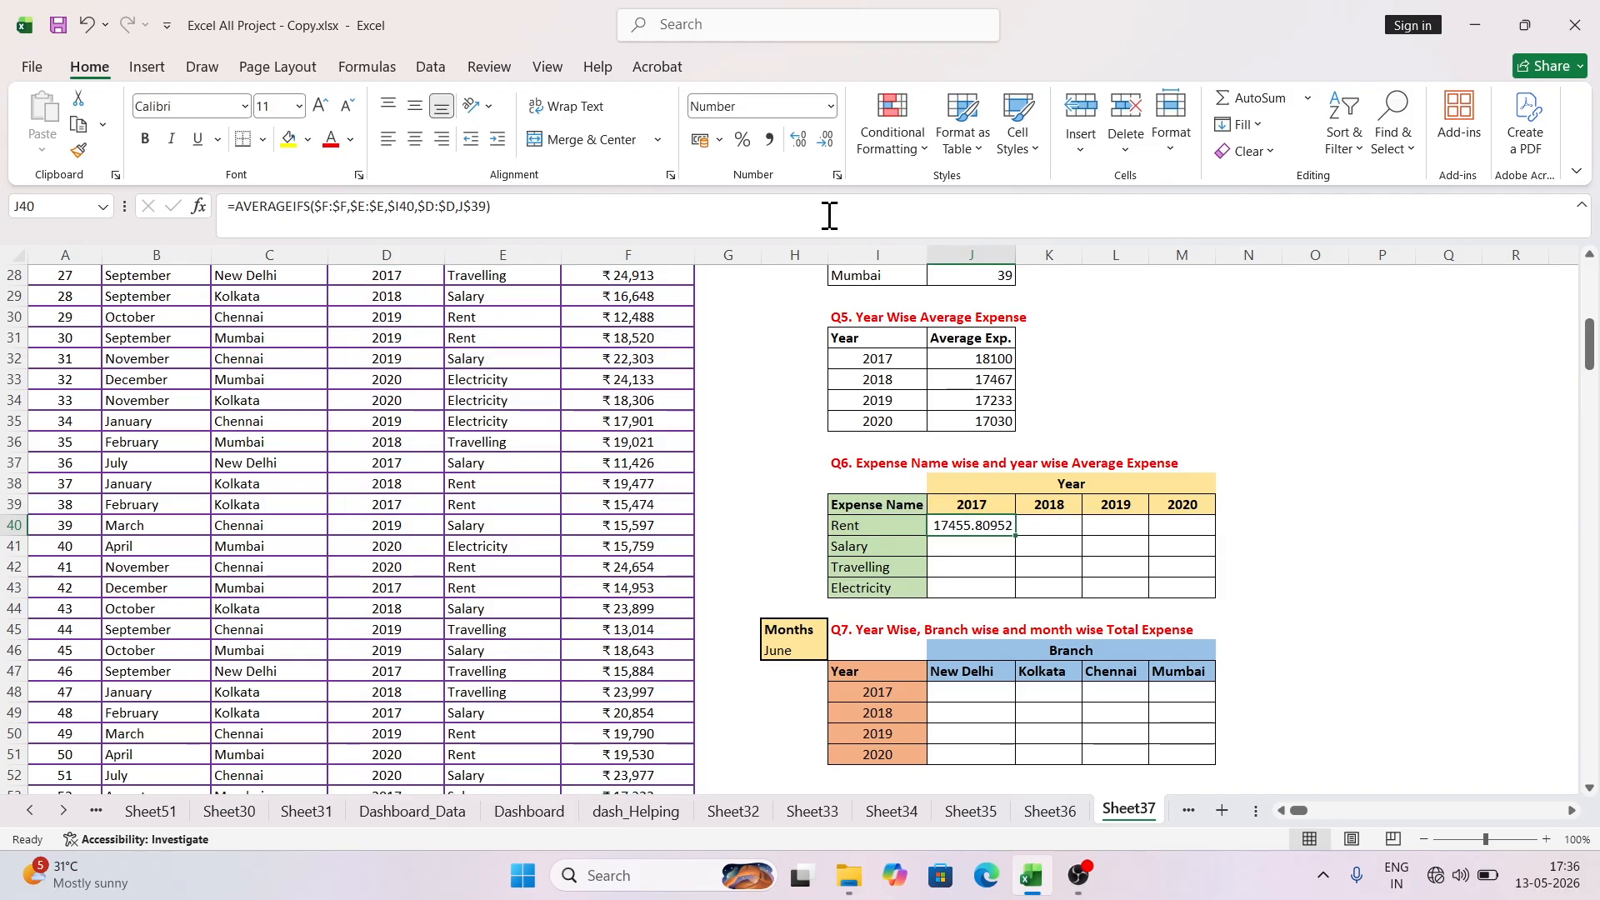
{"action": "left_click", "coordinate": [828, 141]}
{"action": "left_click", "coordinate": [827, 142]}
{"action": "left_click", "coordinate": [828, 142]}
{"action": "left_click", "coordinate": [828, 141]}
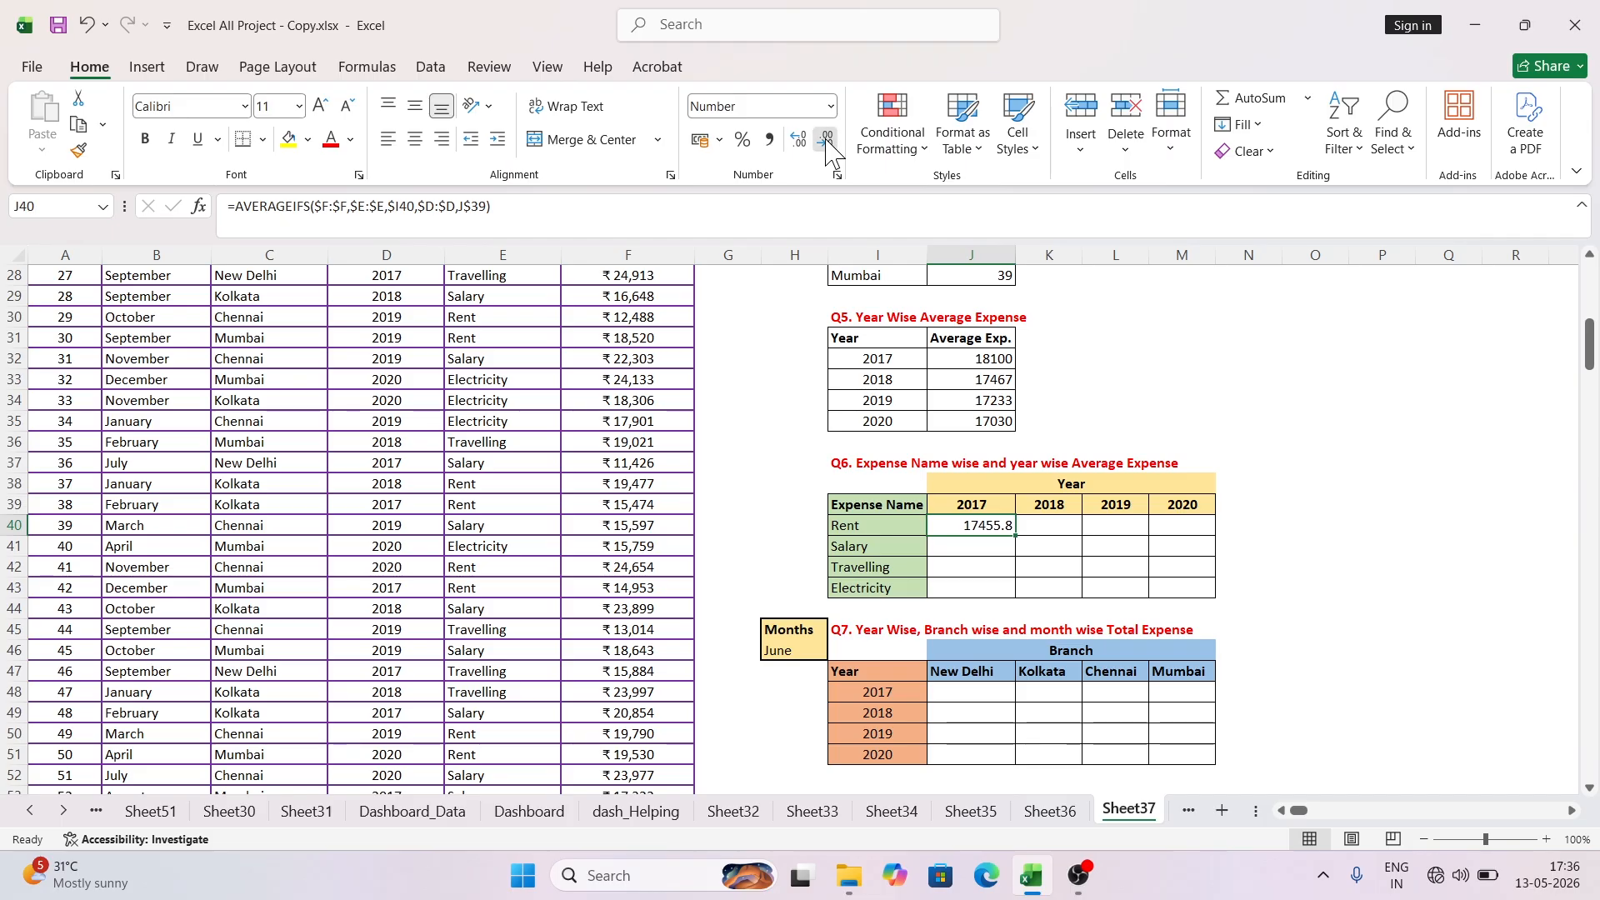
{"action": "left_click", "coordinate": [827, 142]}
Step: Fill the AVERAGEIFS formula down and across the Q6 table J40:M43, and check the references in M43's formula
{"action": "left_click_drag", "start_coordinate": [968, 525], "coordinate": [1165, 591]}
{"action": "key", "text": "ctrl+d"}
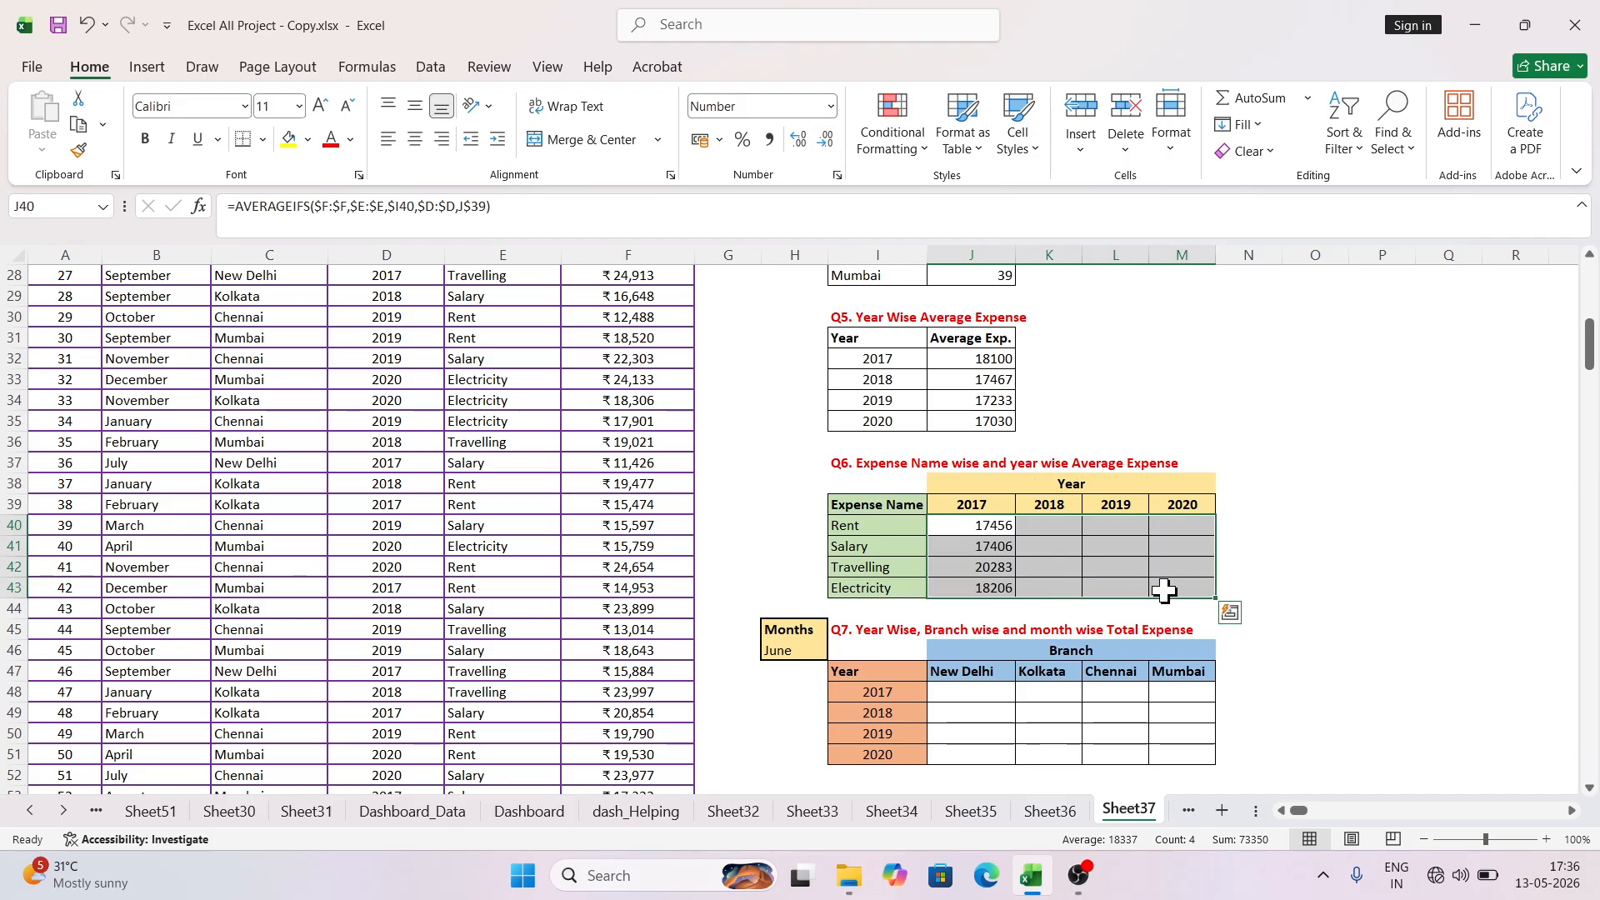
{"action": "key", "text": "ctrl+r"}
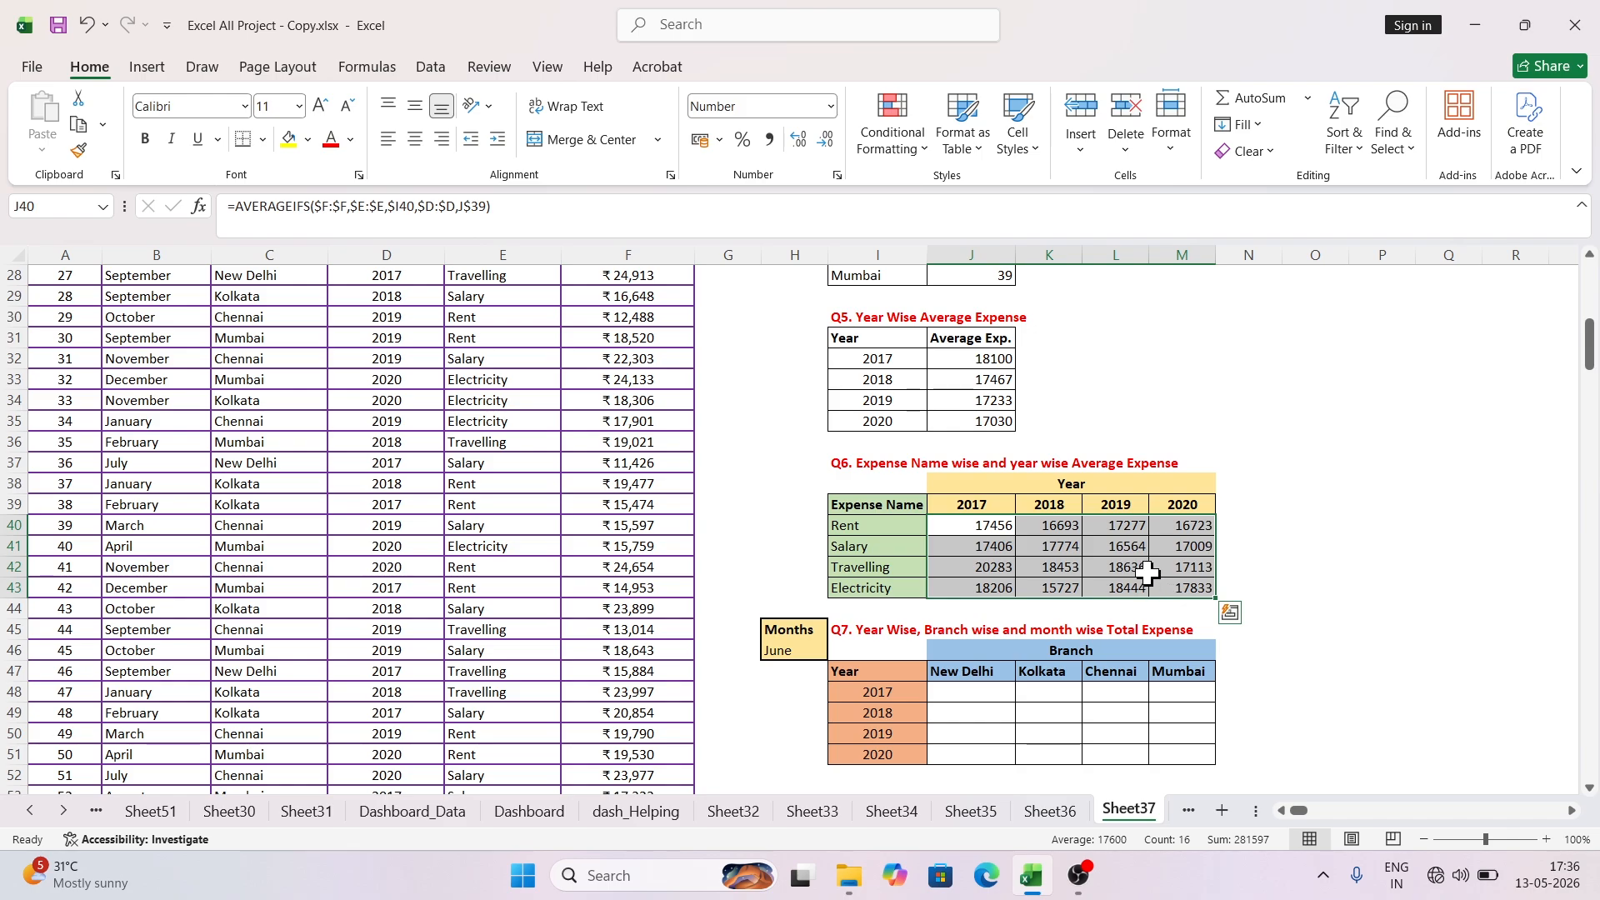
{"action": "left_click", "coordinate": [1113, 550]}
{"action": "double_click", "coordinate": [1191, 587]}
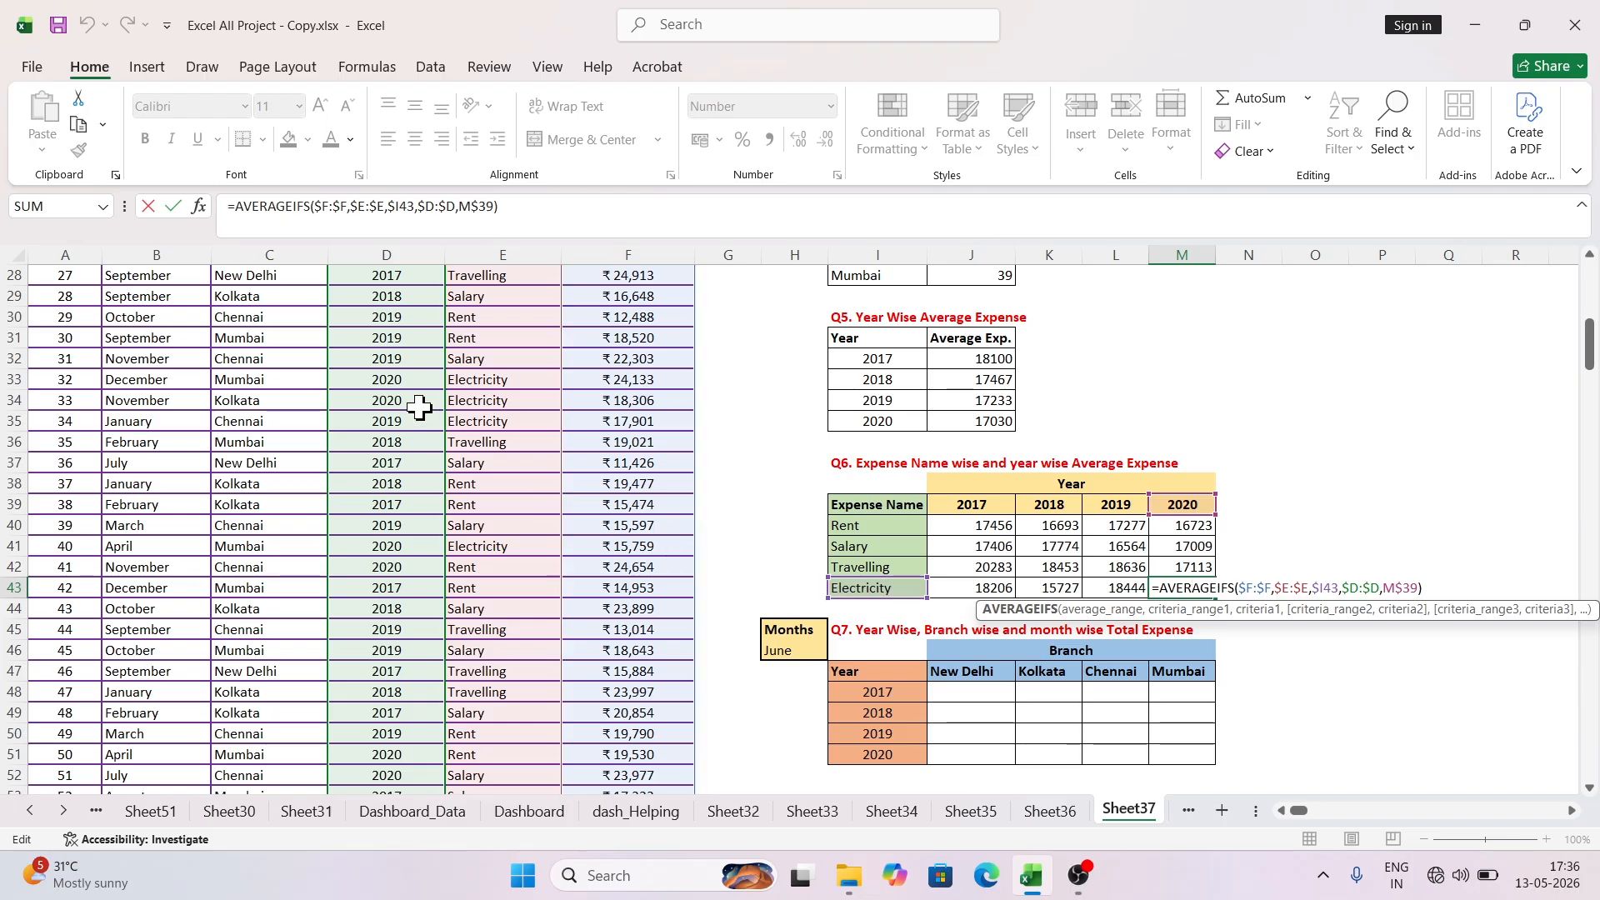
{"action": "scroll", "coordinate": [425, 383], "scroll_direction": "up", "scroll_amount": 8}
{"action": "scroll", "coordinate": [448, 329], "scroll_direction": "up", "scroll_amount": 1}
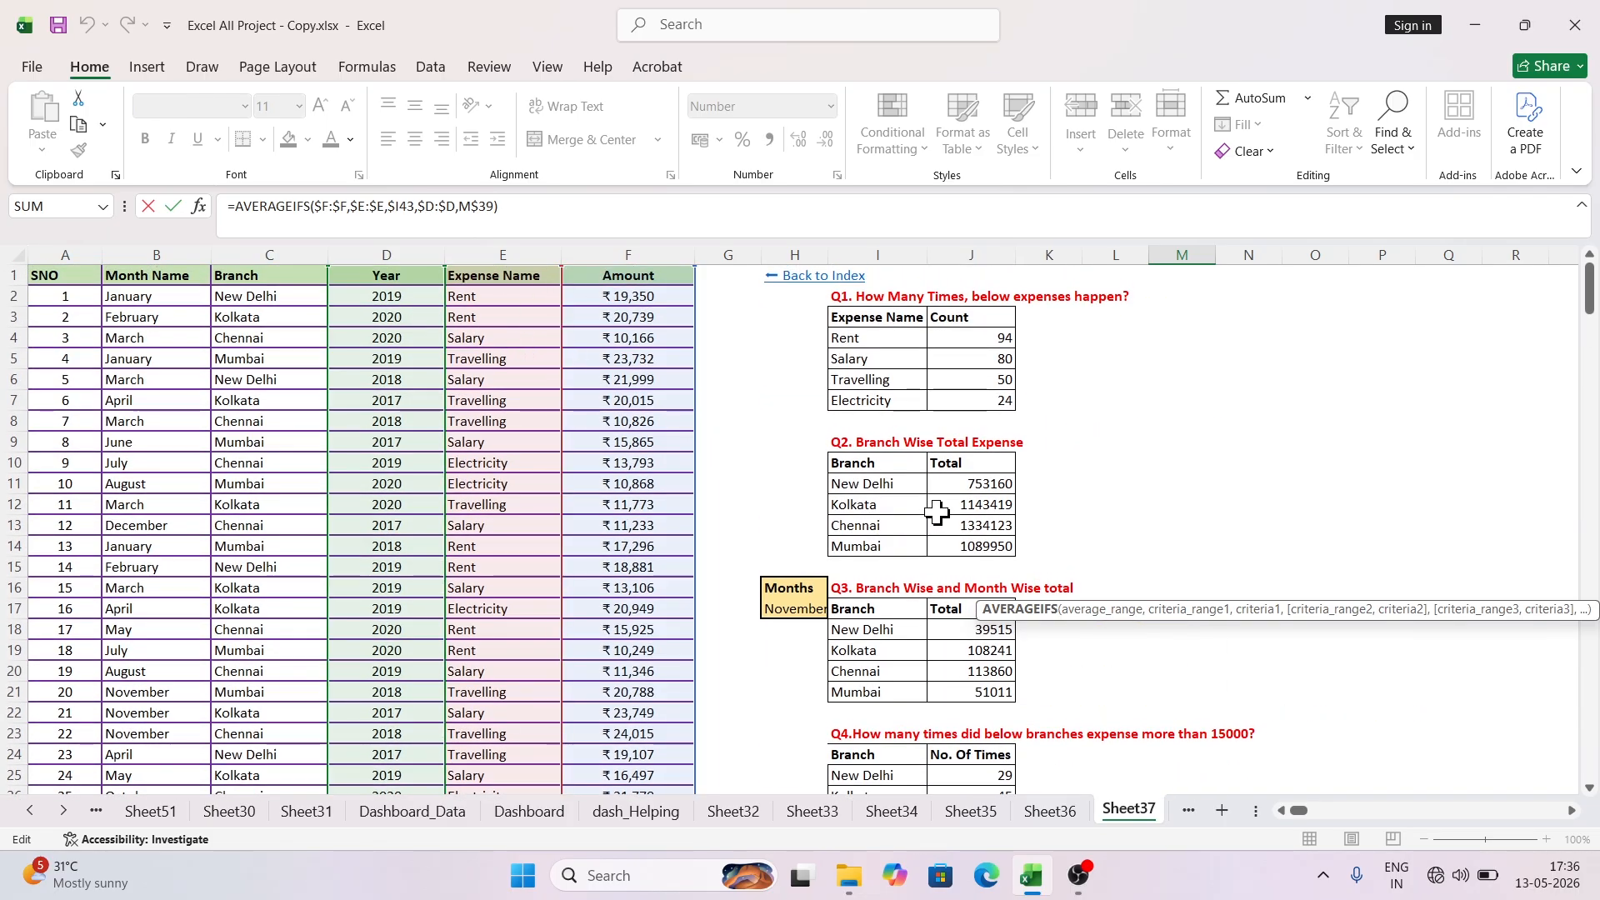
{"action": "key", "text": "Escape"}
Step: Start a SUMIFS formula in J48 for New Delhi 2017 in the Q7 table, with the Amount column $F:$F as sum range
{"action": "scroll", "coordinate": [991, 500], "scroll_direction": "down", "scroll_amount": 6}
{"action": "scroll", "coordinate": [1084, 597], "scroll_direction": "down", "scroll_amount": 4}
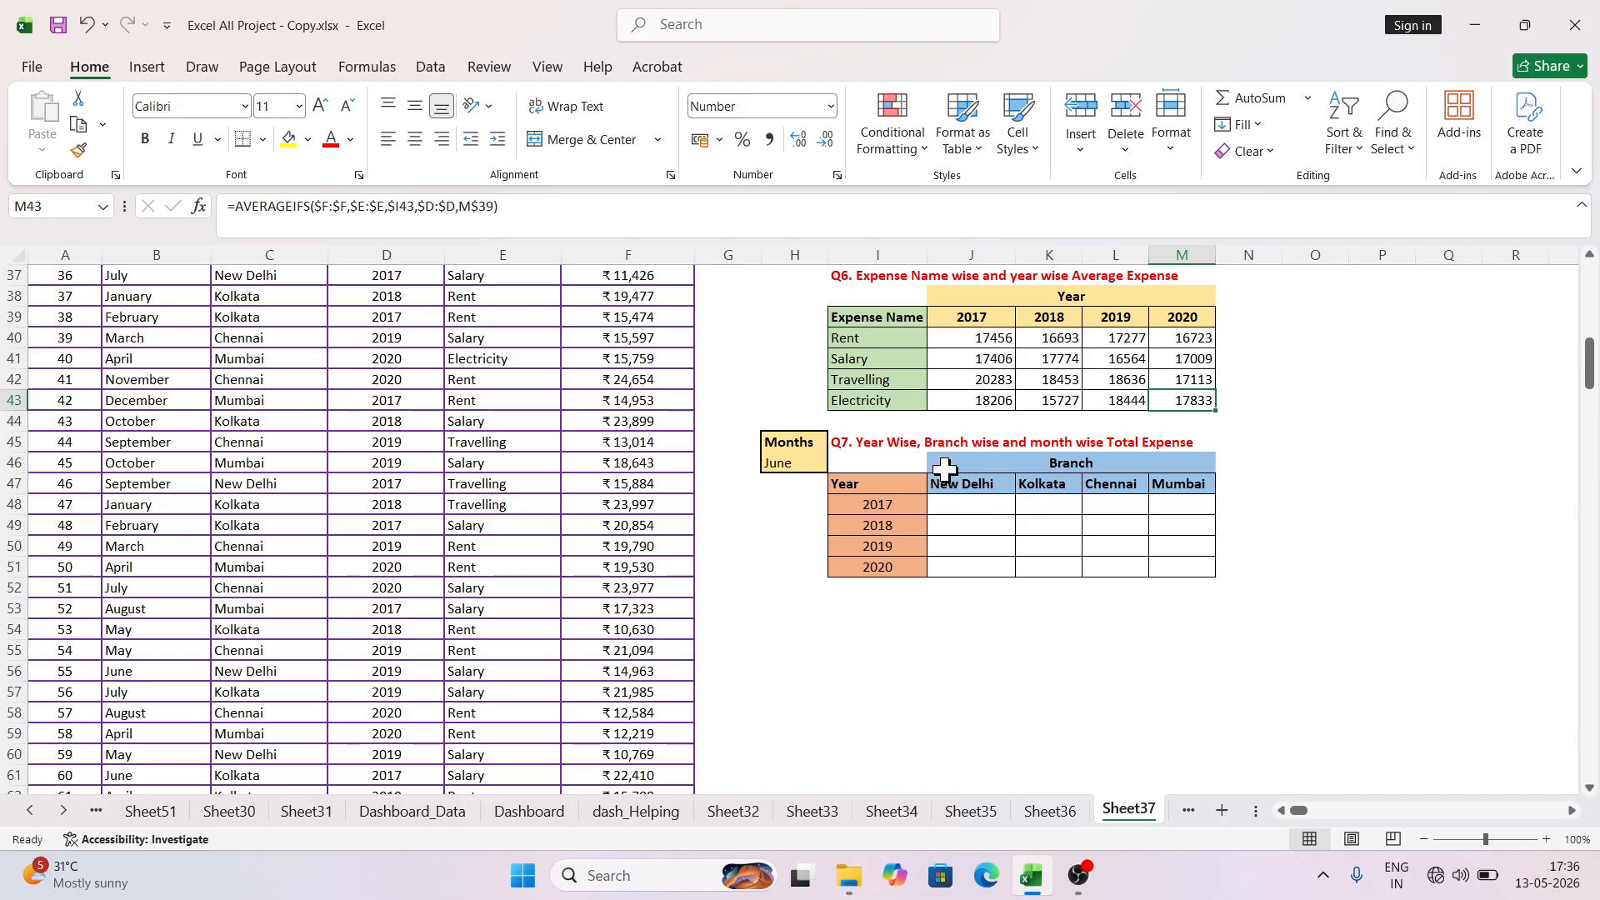
{"action": "left_click_drag", "start_coordinate": [912, 500], "coordinate": [875, 547]}
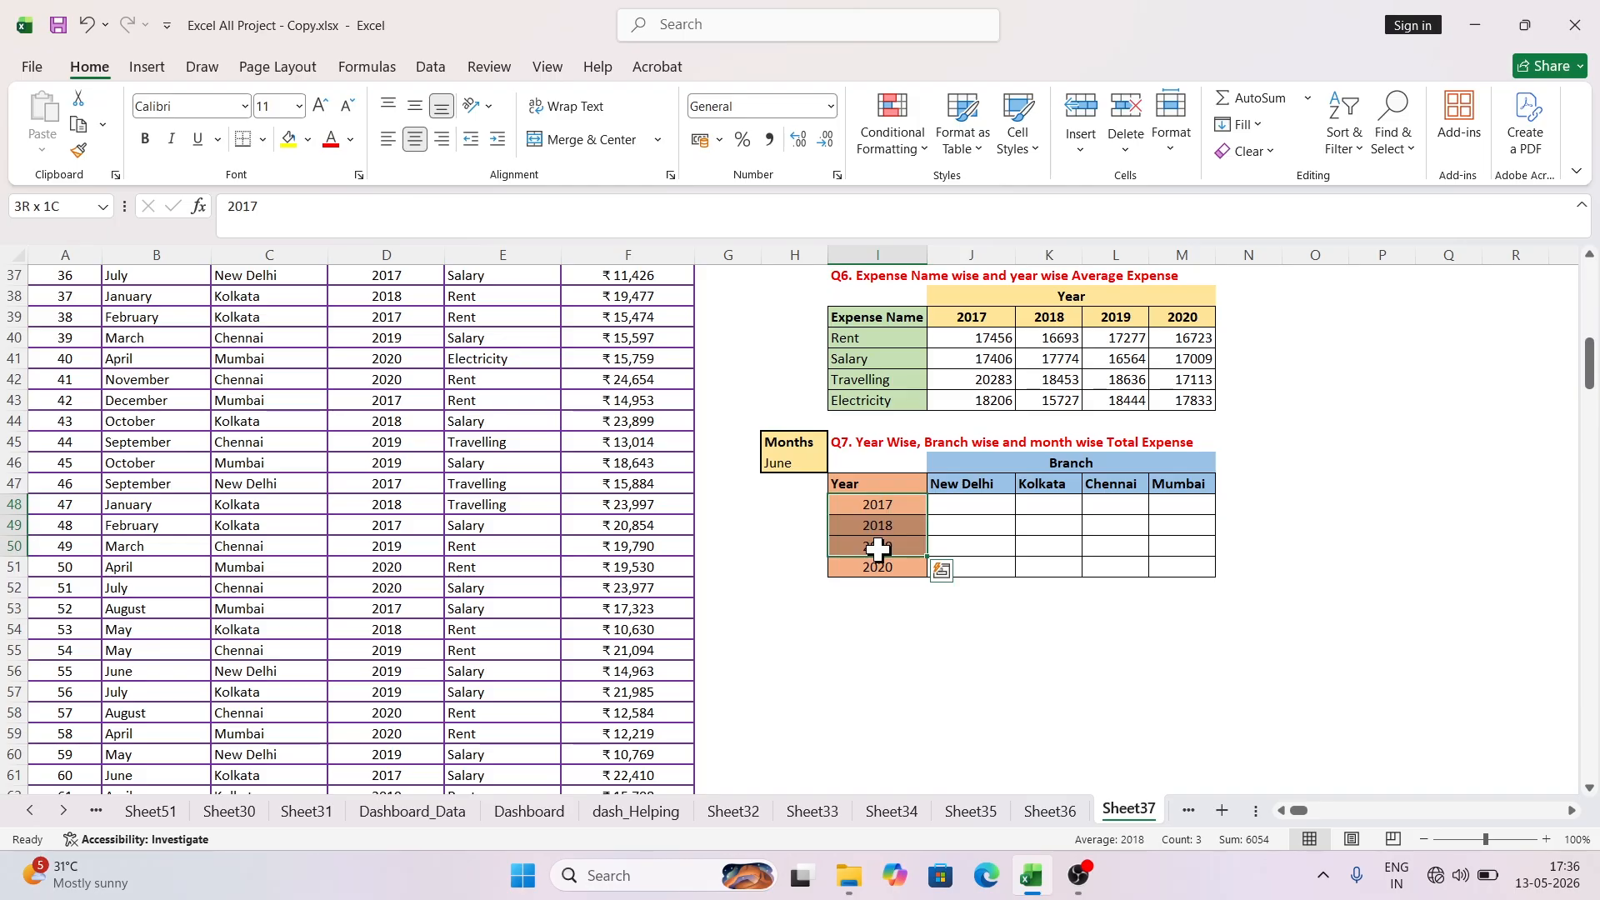
{"action": "left_click_drag", "start_coordinate": [967, 485], "coordinate": [1167, 485]}
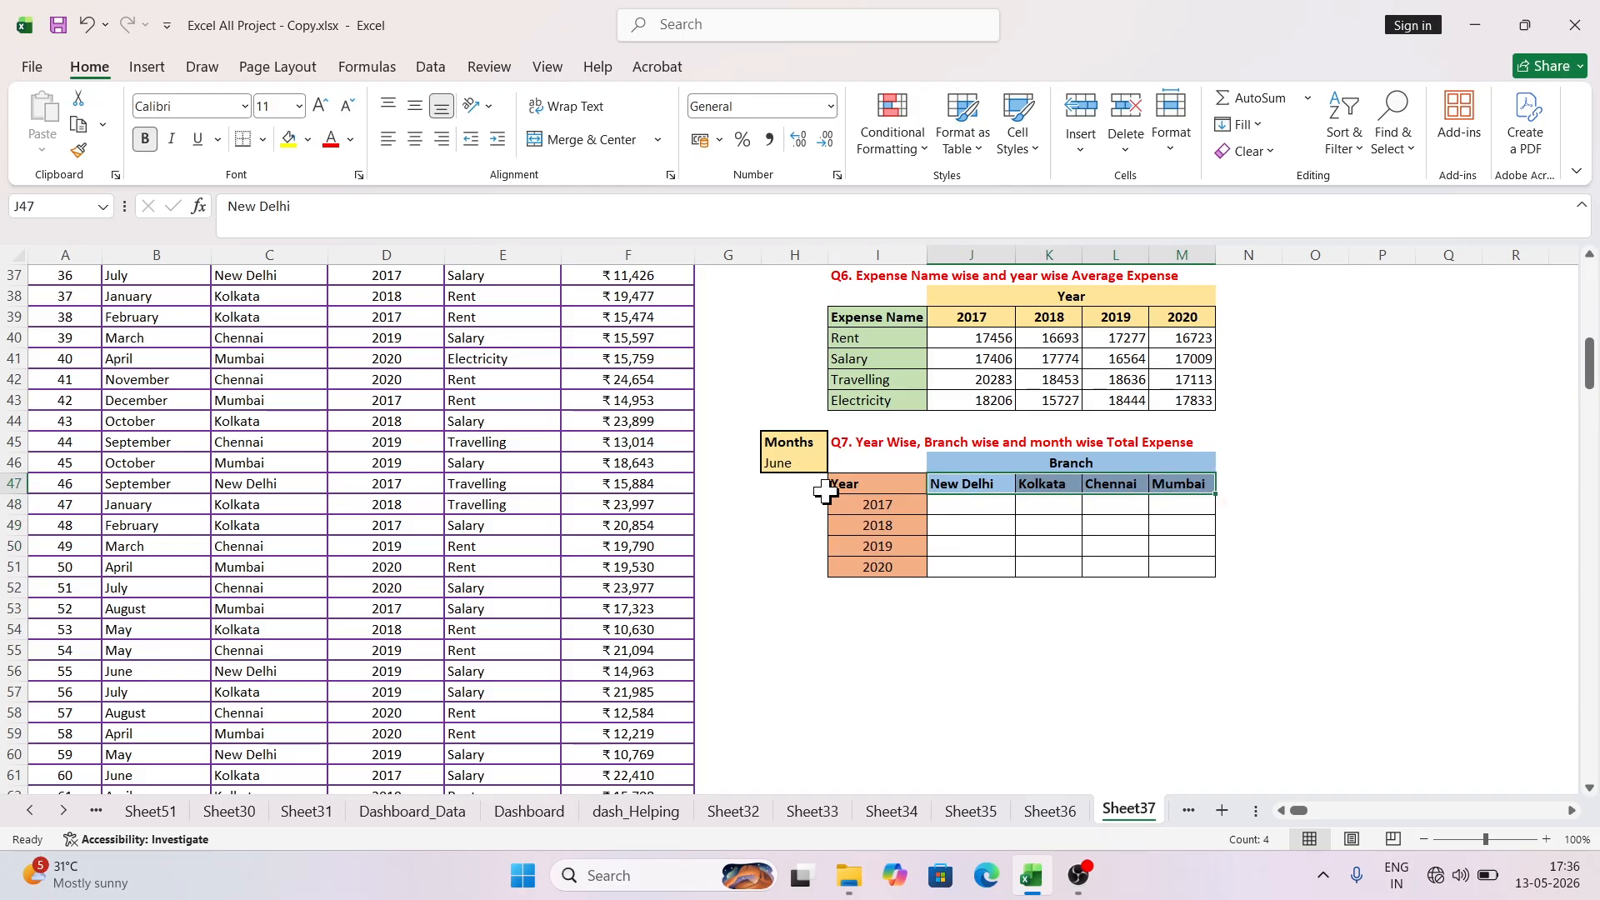
{"action": "left_click", "coordinate": [792, 464]}
{"action": "left_click", "coordinate": [975, 504]}
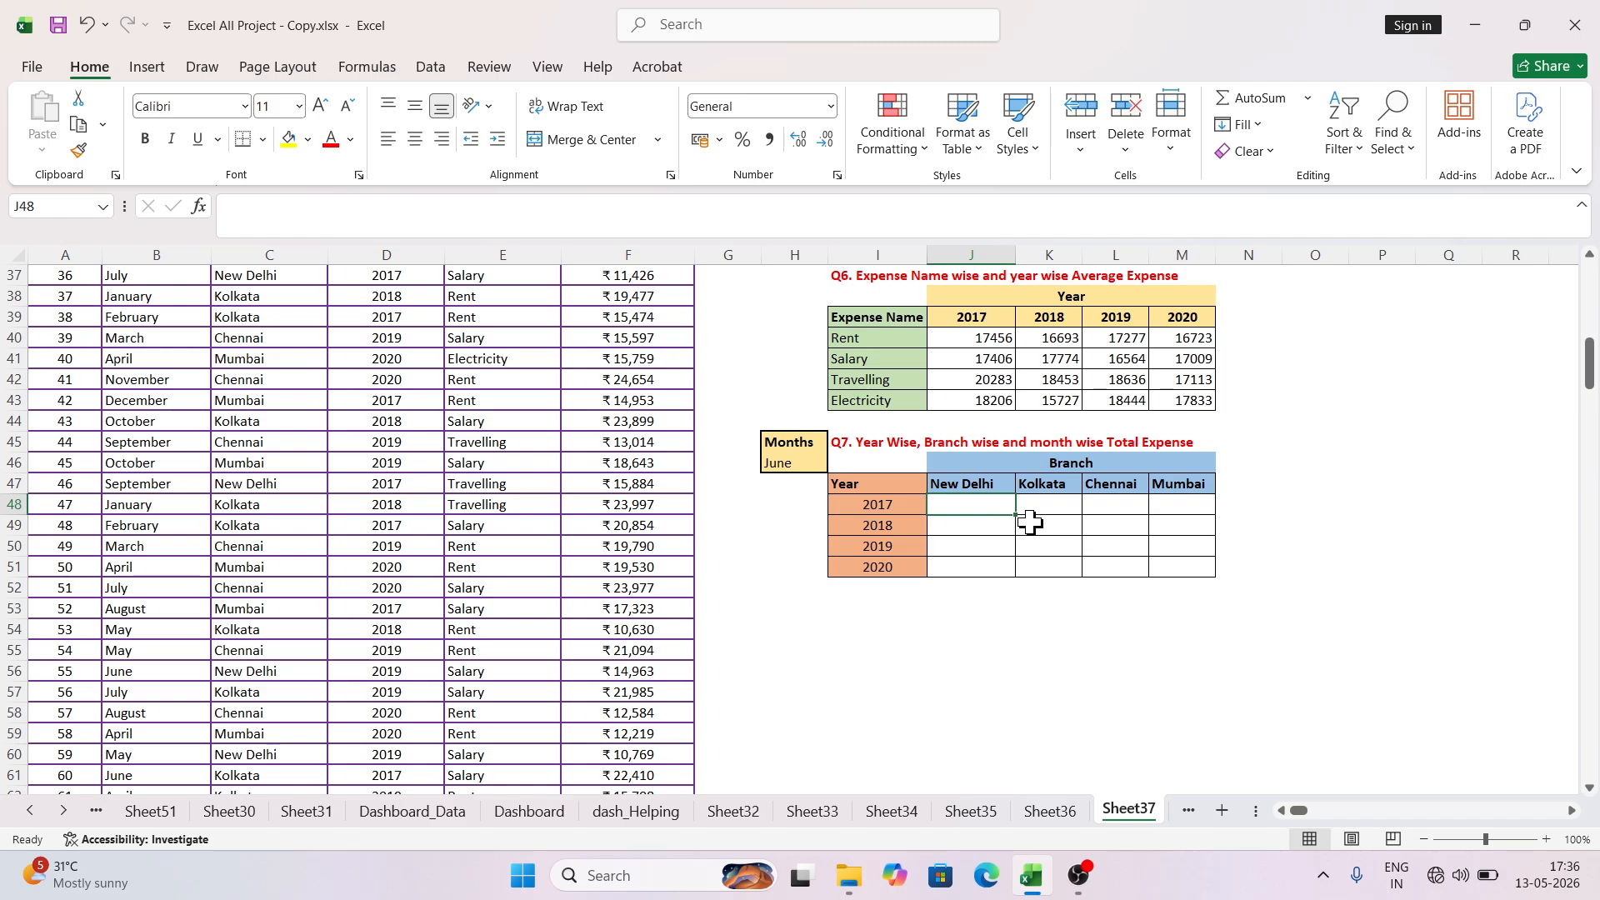
{"action": "type", "text": "=sumifs"}
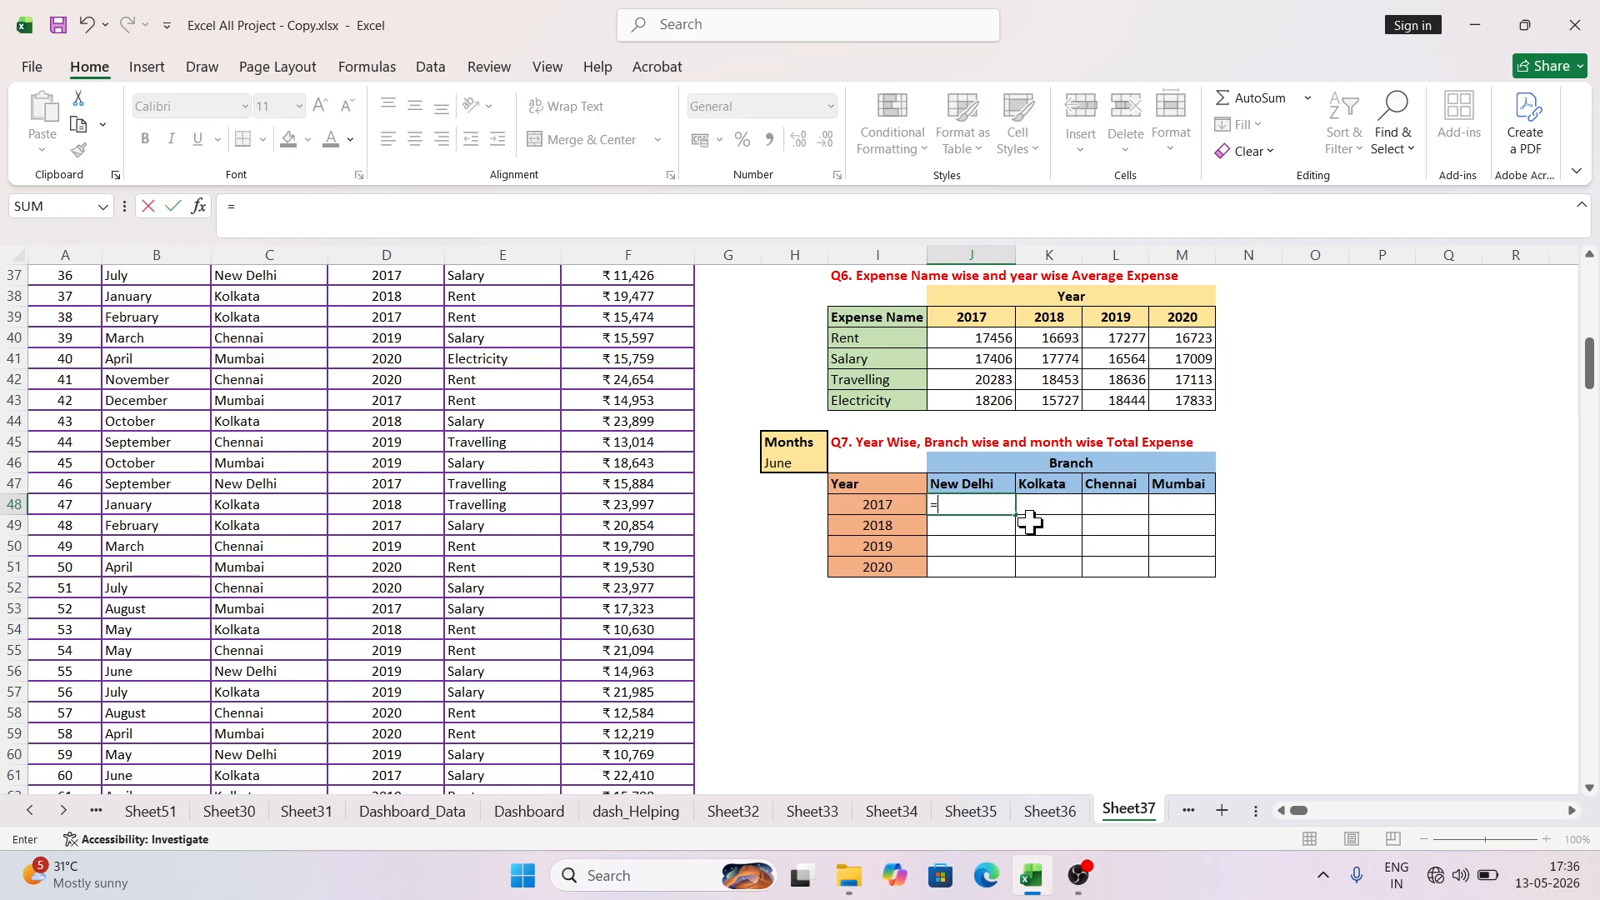
{"action": "key", "text": "Tab"}
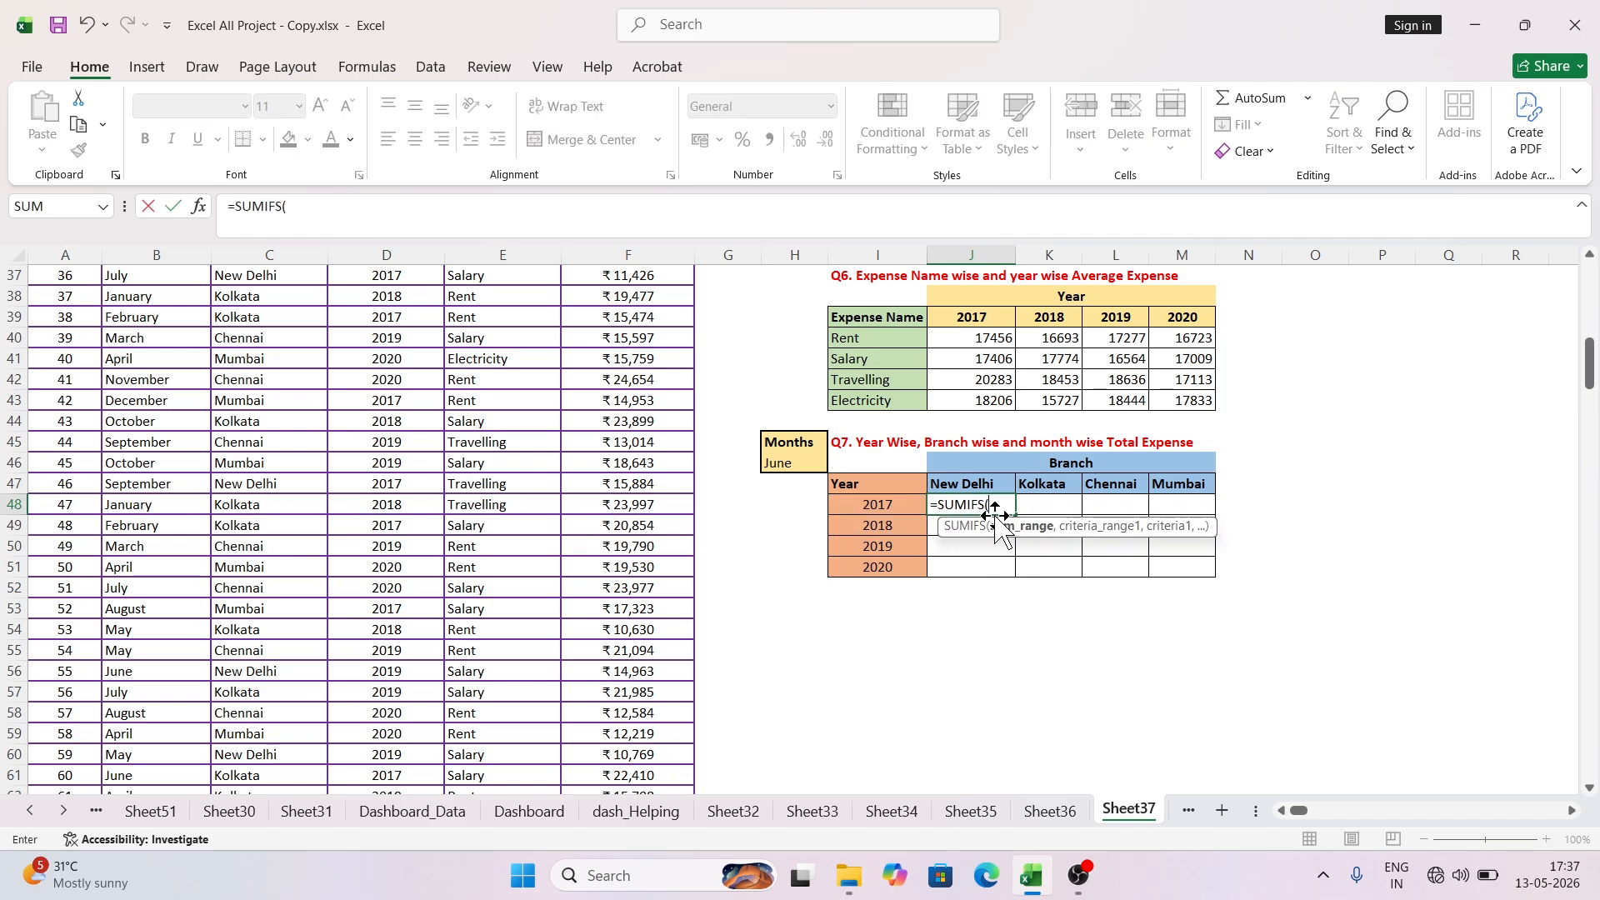
{"action": "scroll", "coordinate": [620, 465], "scroll_direction": "up", "scroll_amount": 12}
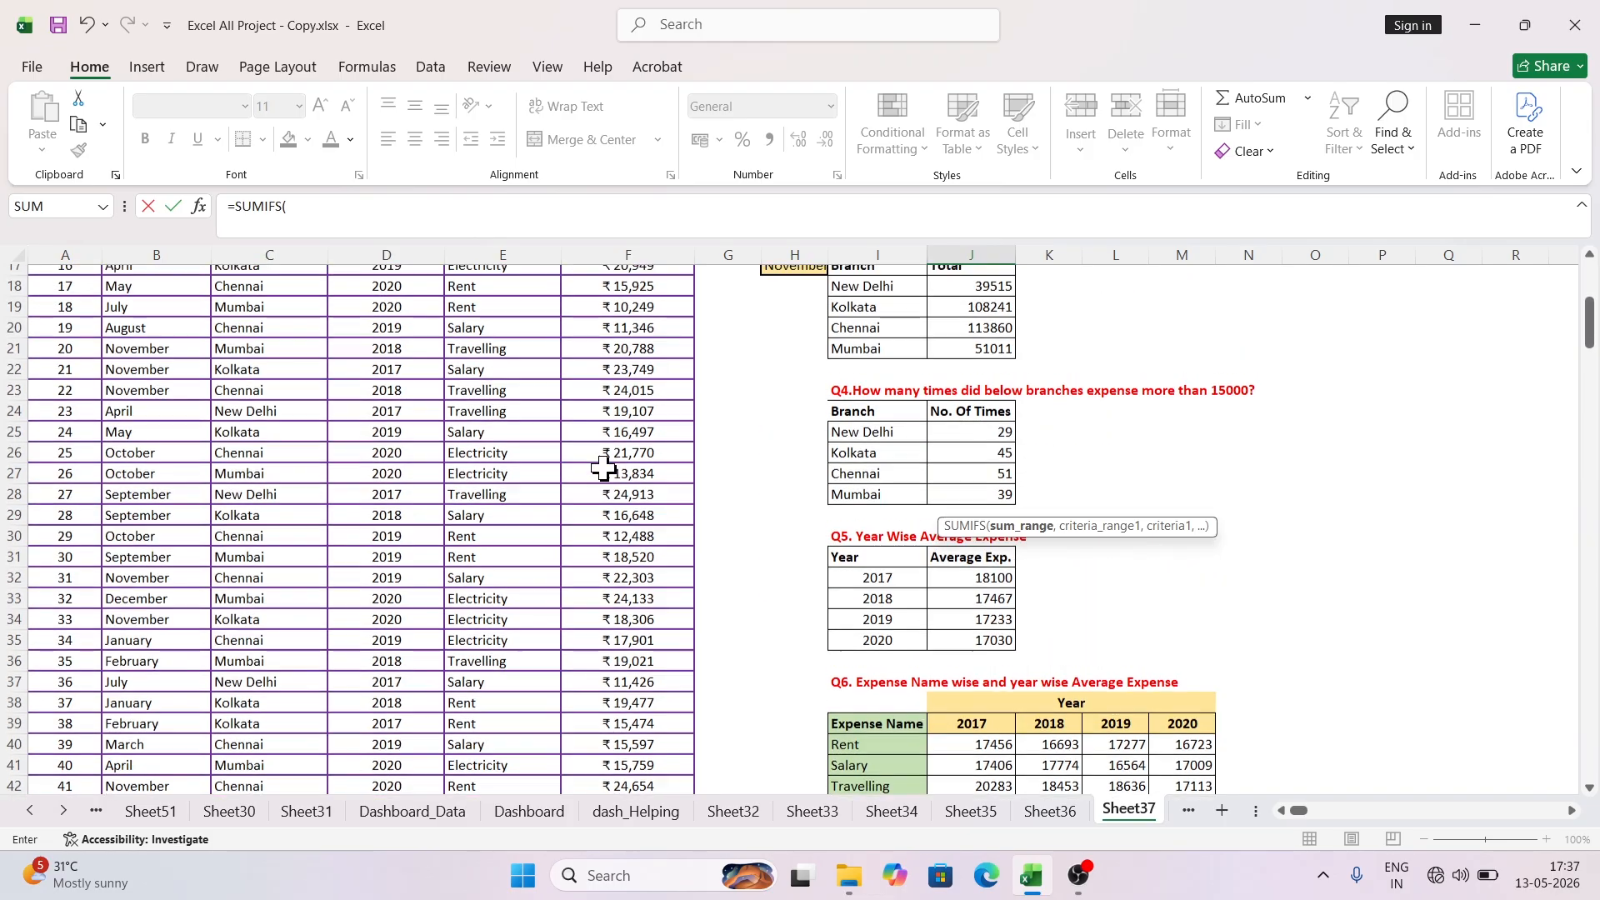
{"action": "left_click", "coordinate": [617, 255]}
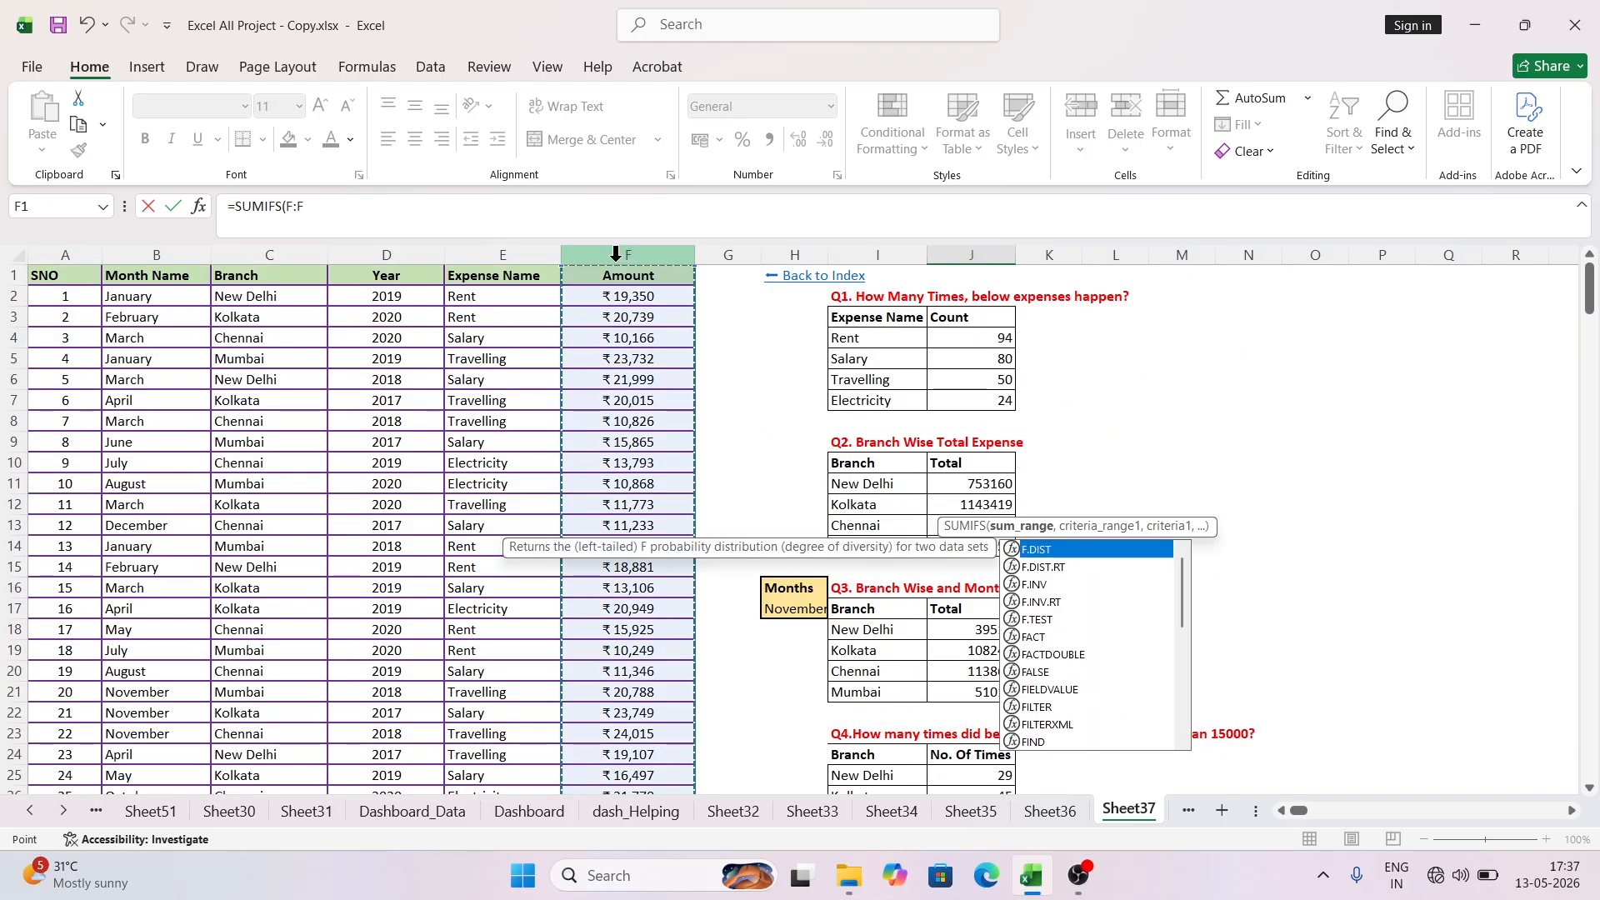
{"action": "key", "text": "F4"}
{"action": "type", "text": ","}
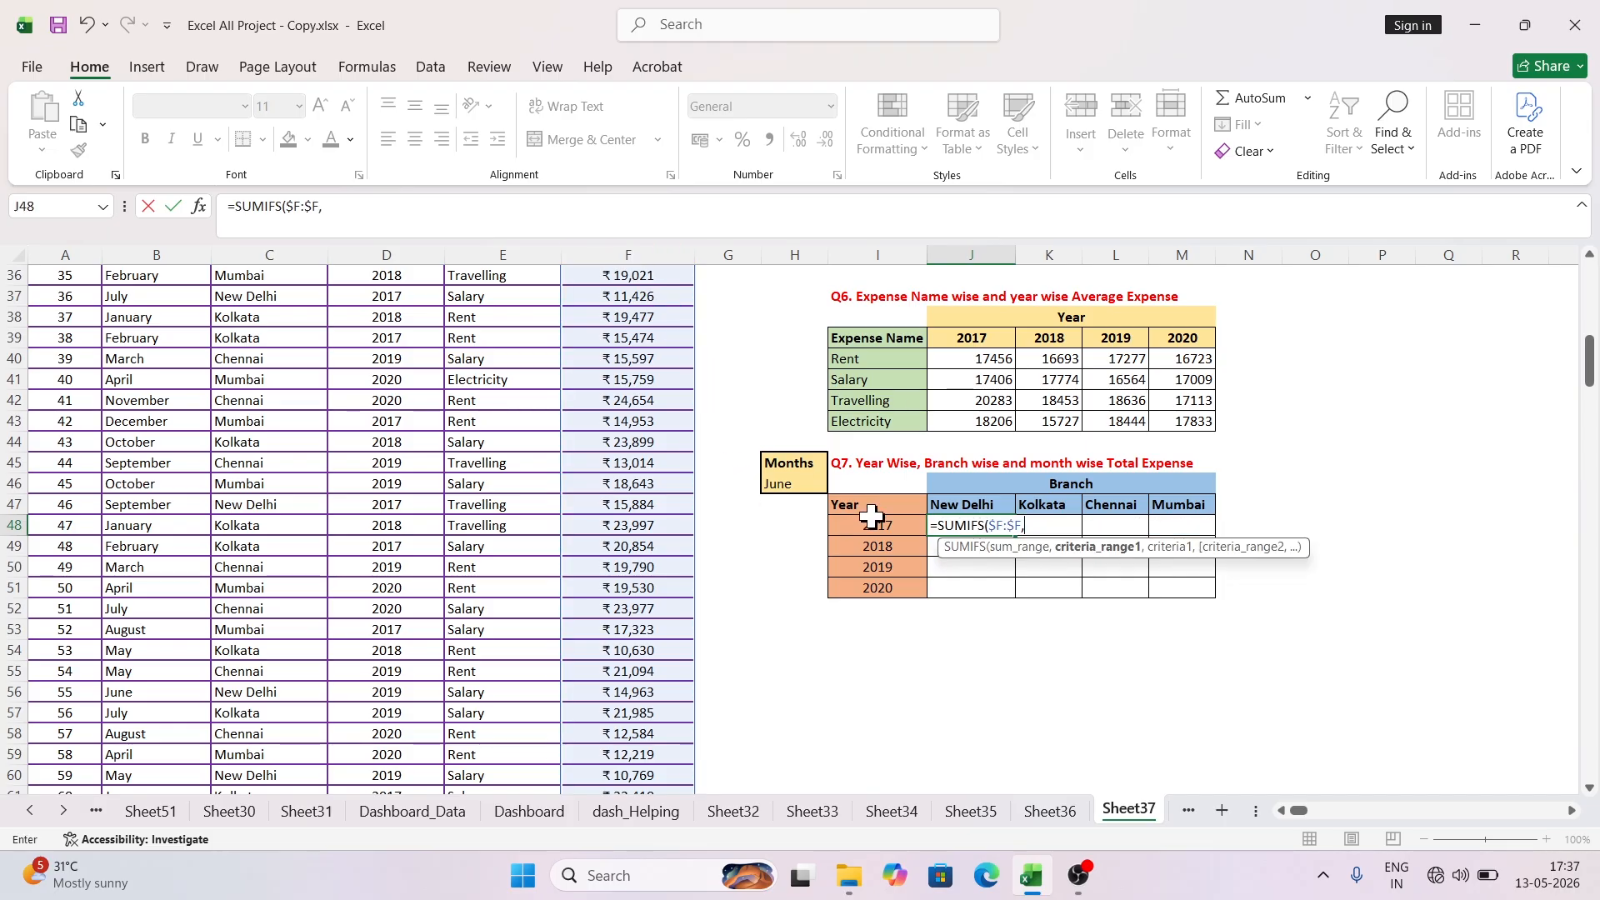
Step: Add the Year column $D:$D with the 2017 cell $I48 as the first criteria pair of the SUMIFS formula
{"action": "scroll", "coordinate": [453, 465], "scroll_direction": "up", "scroll_amount": 12}
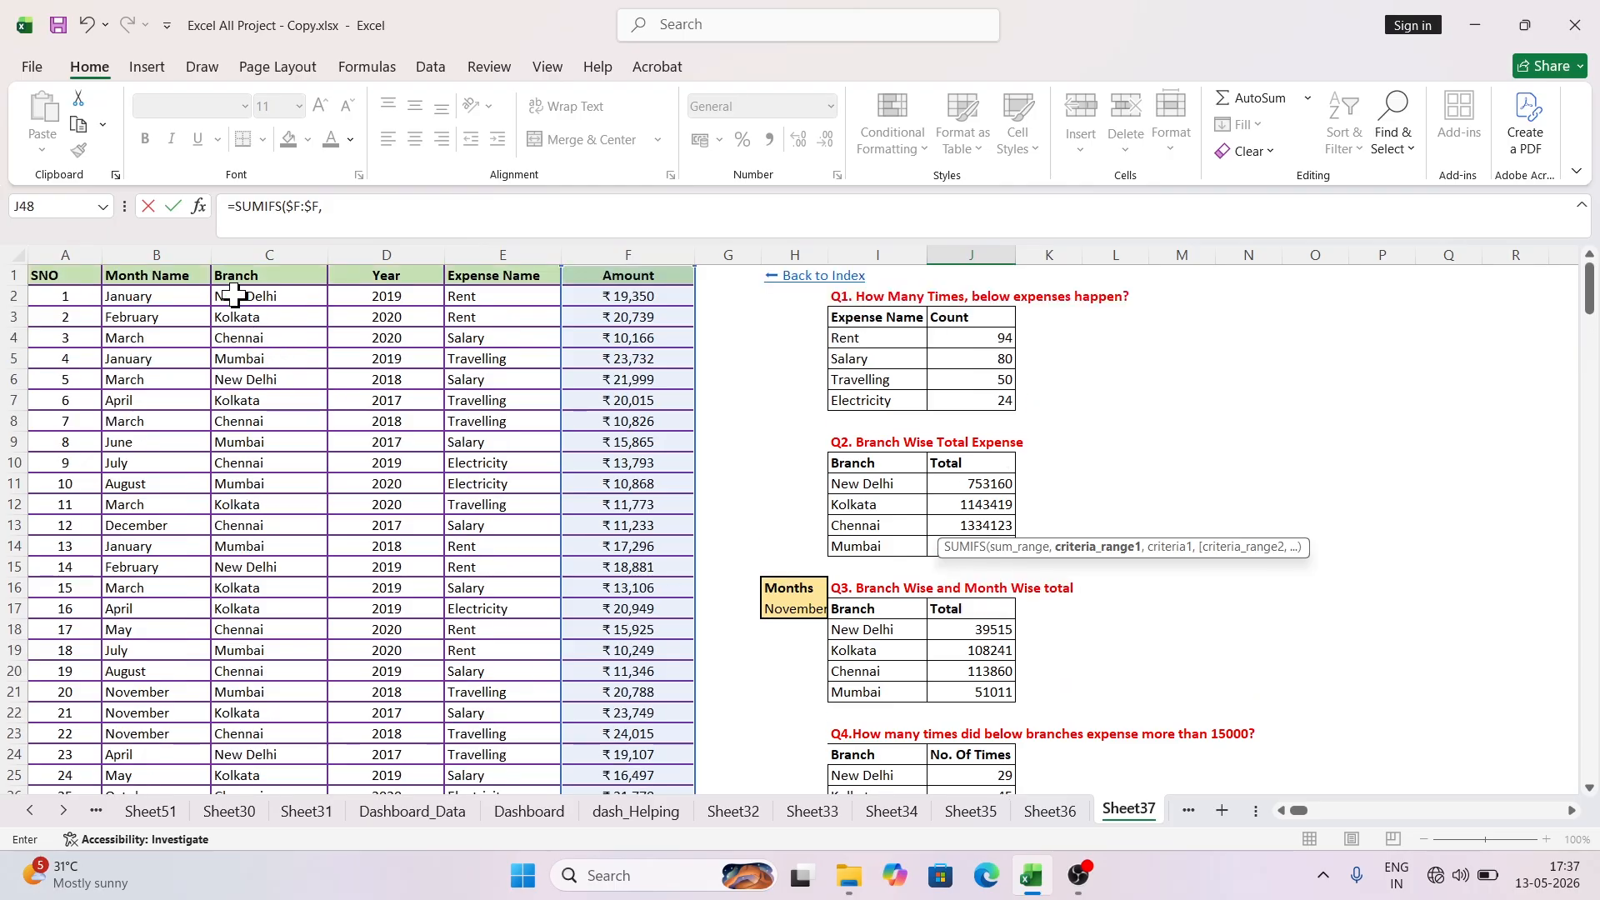
{"action": "left_click", "coordinate": [367, 251]}
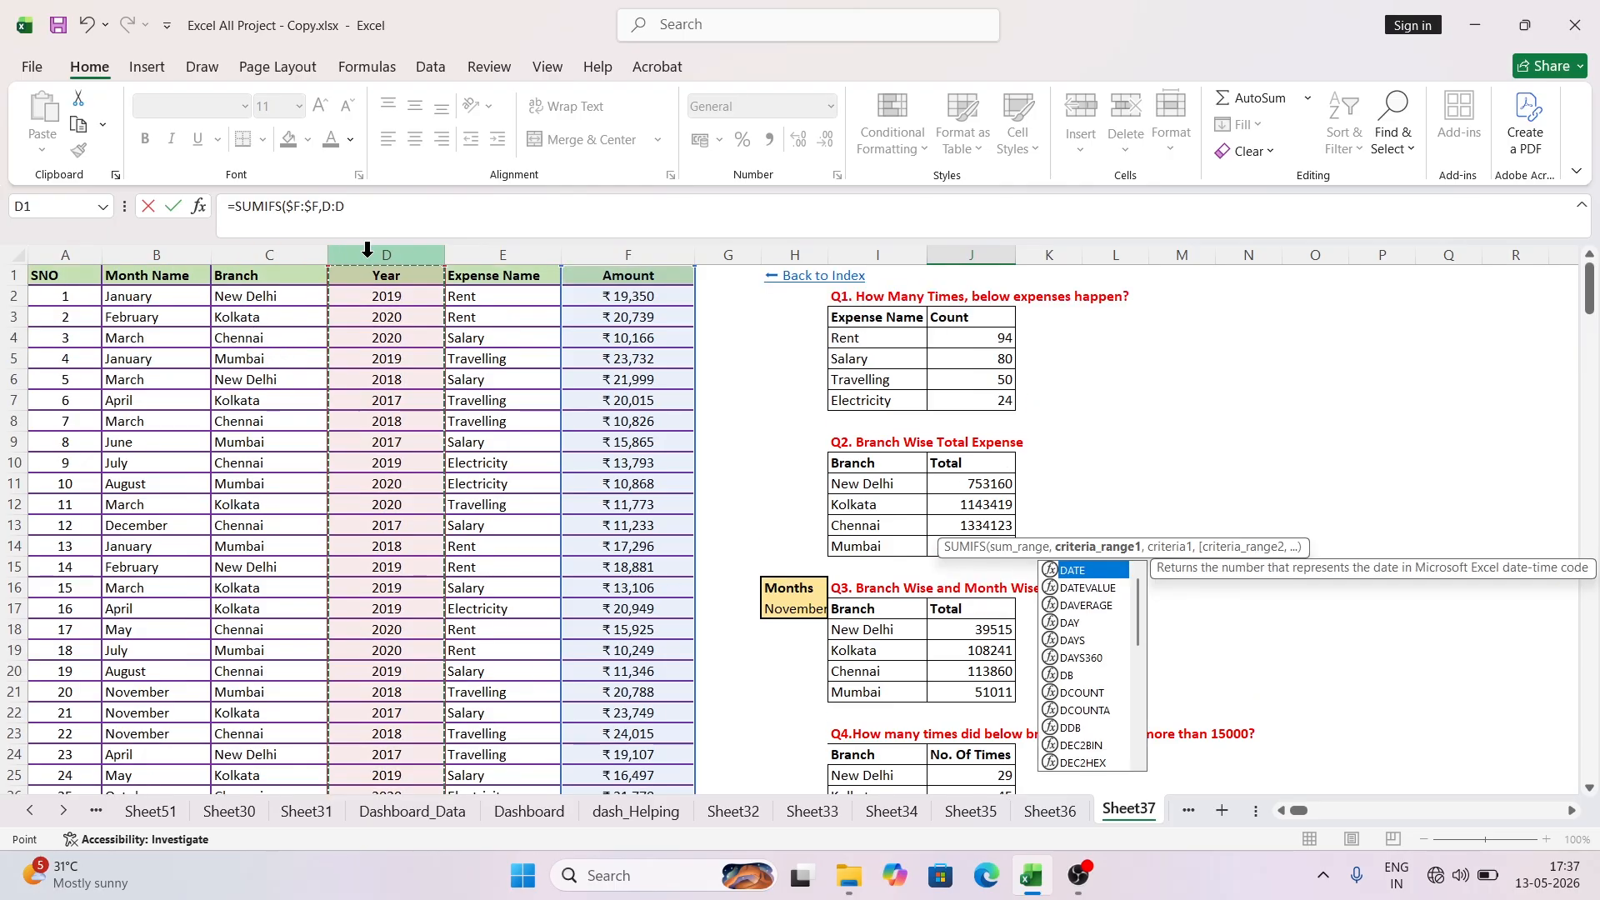
{"action": "key", "text": "F4"}
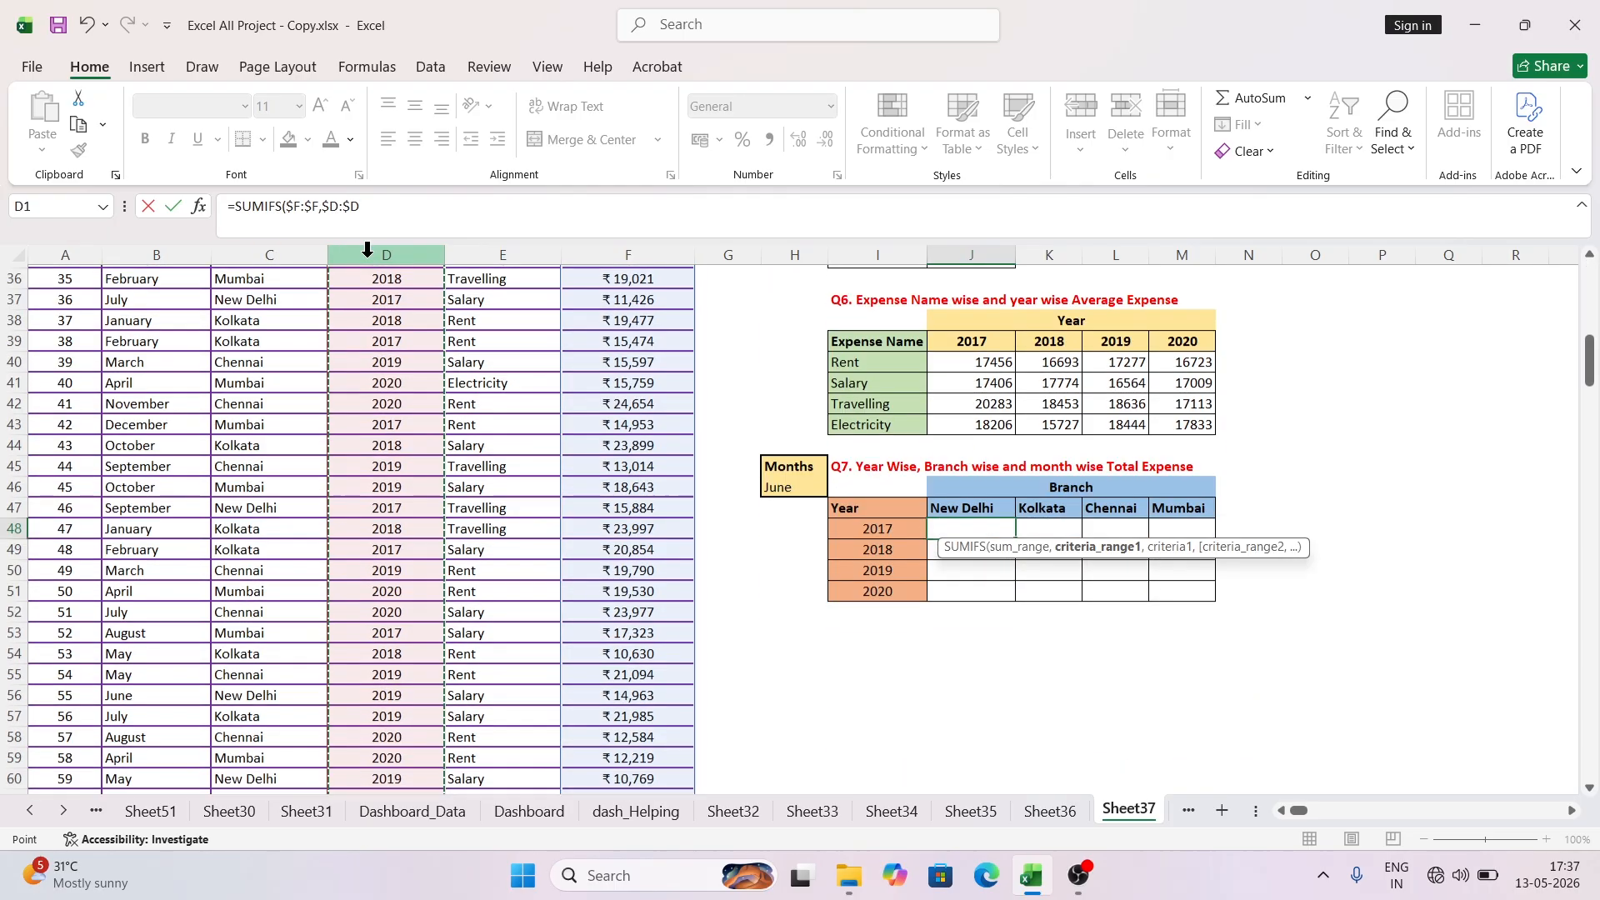
{"action": "type", "text": ","}
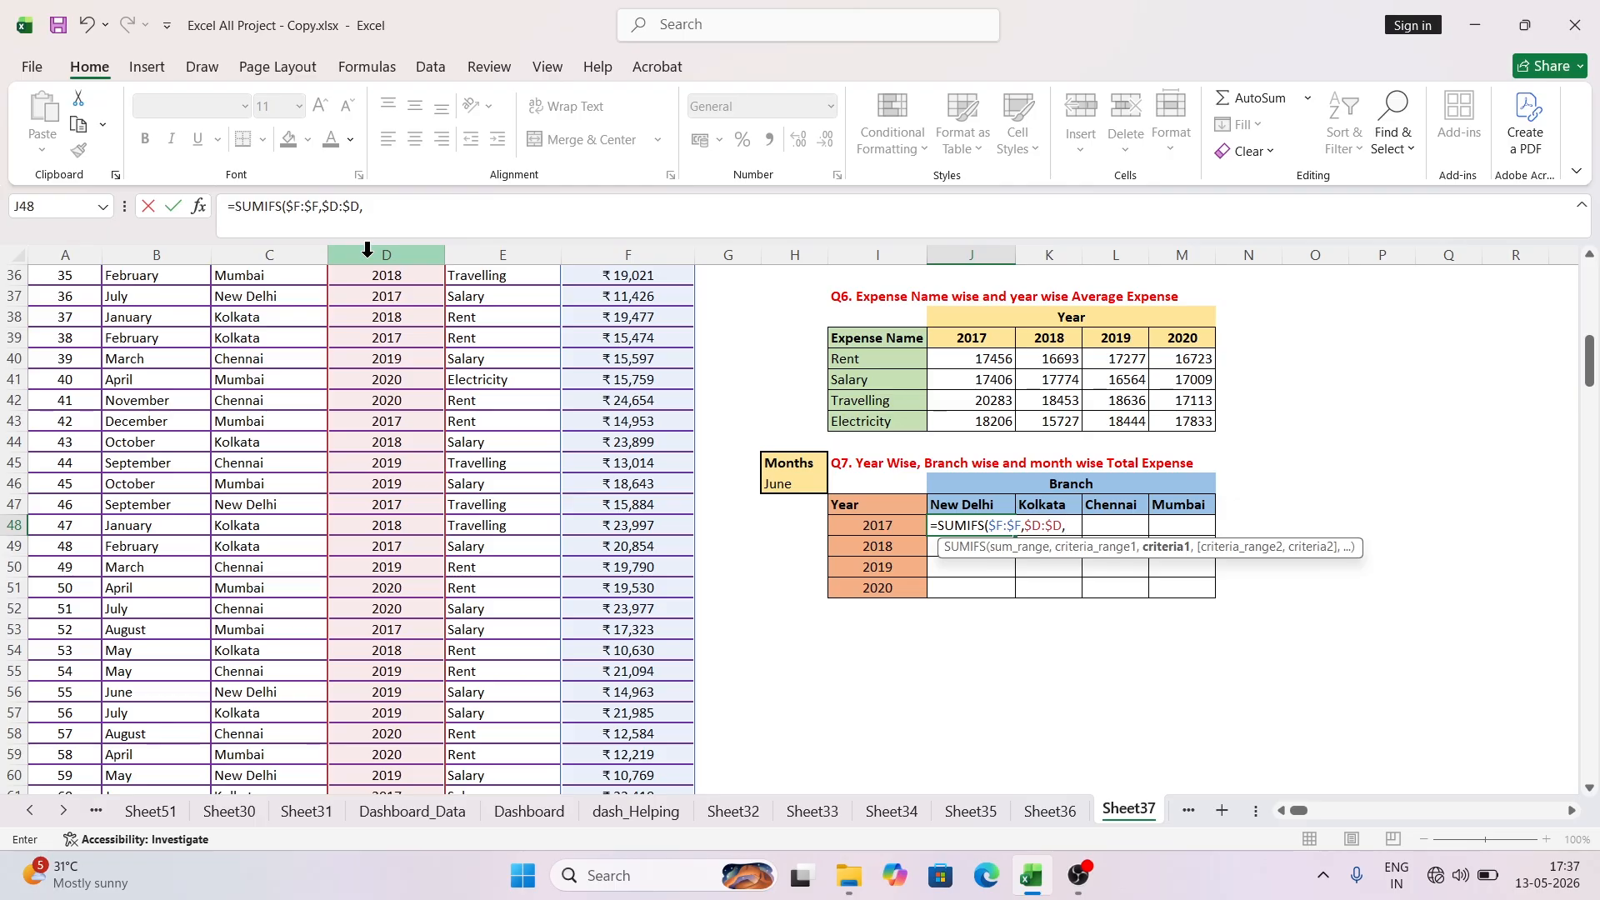
{"action": "left_click", "coordinate": [862, 524]}
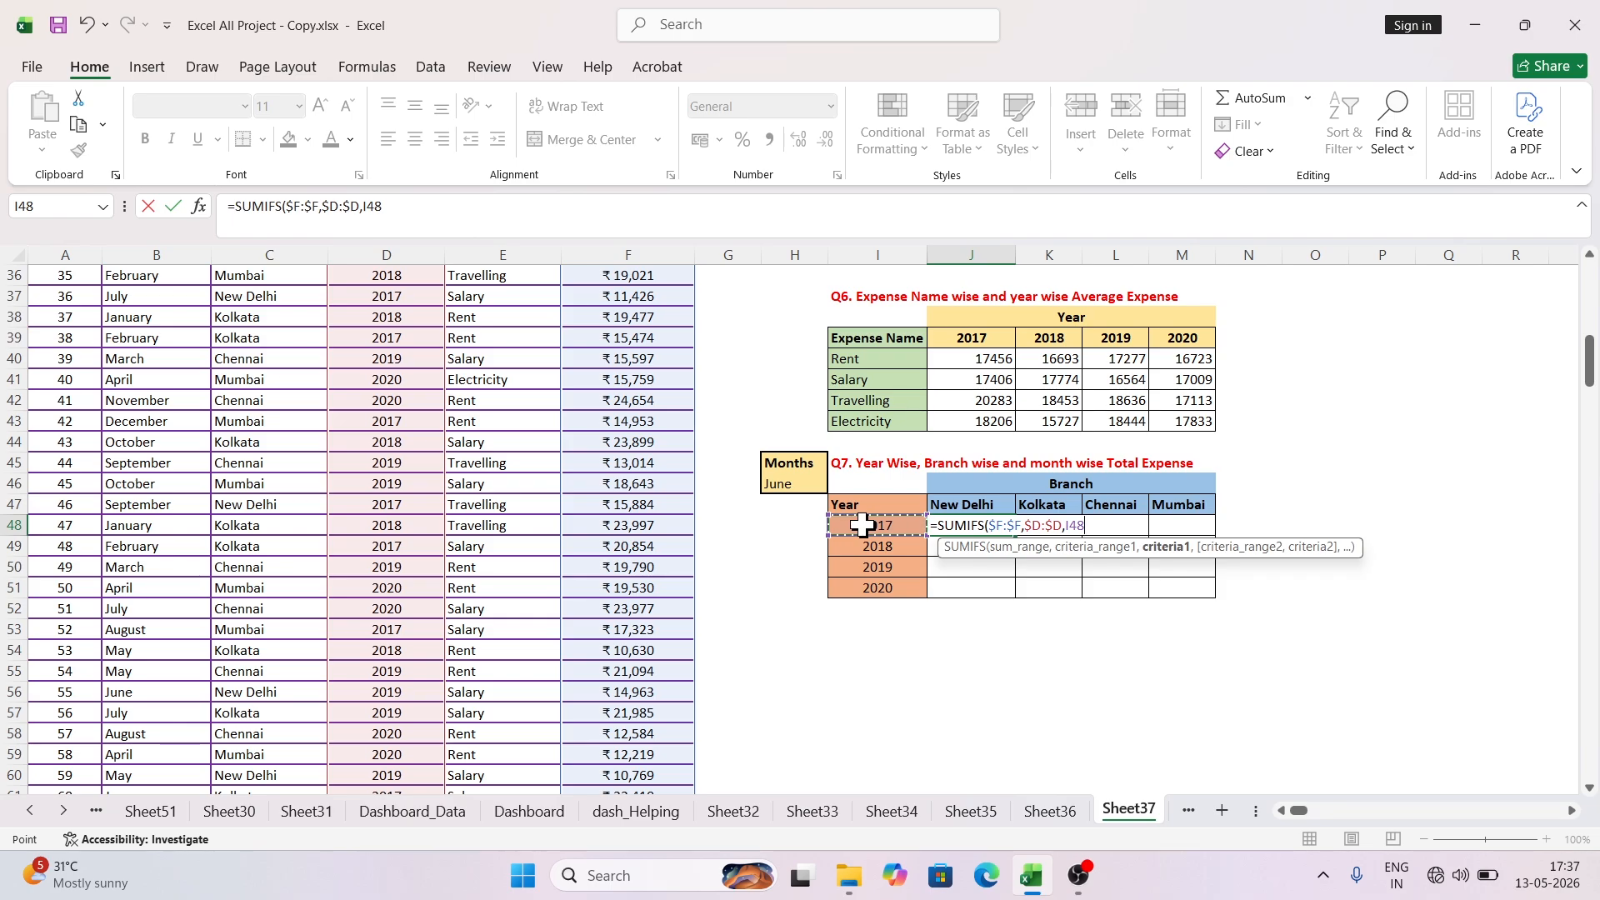
{"action": "key", "text": "F4"}
{"action": "key", "text": "F4"}
{"action": "key", "text": "F4"}
{"action": "type", "text": ","}
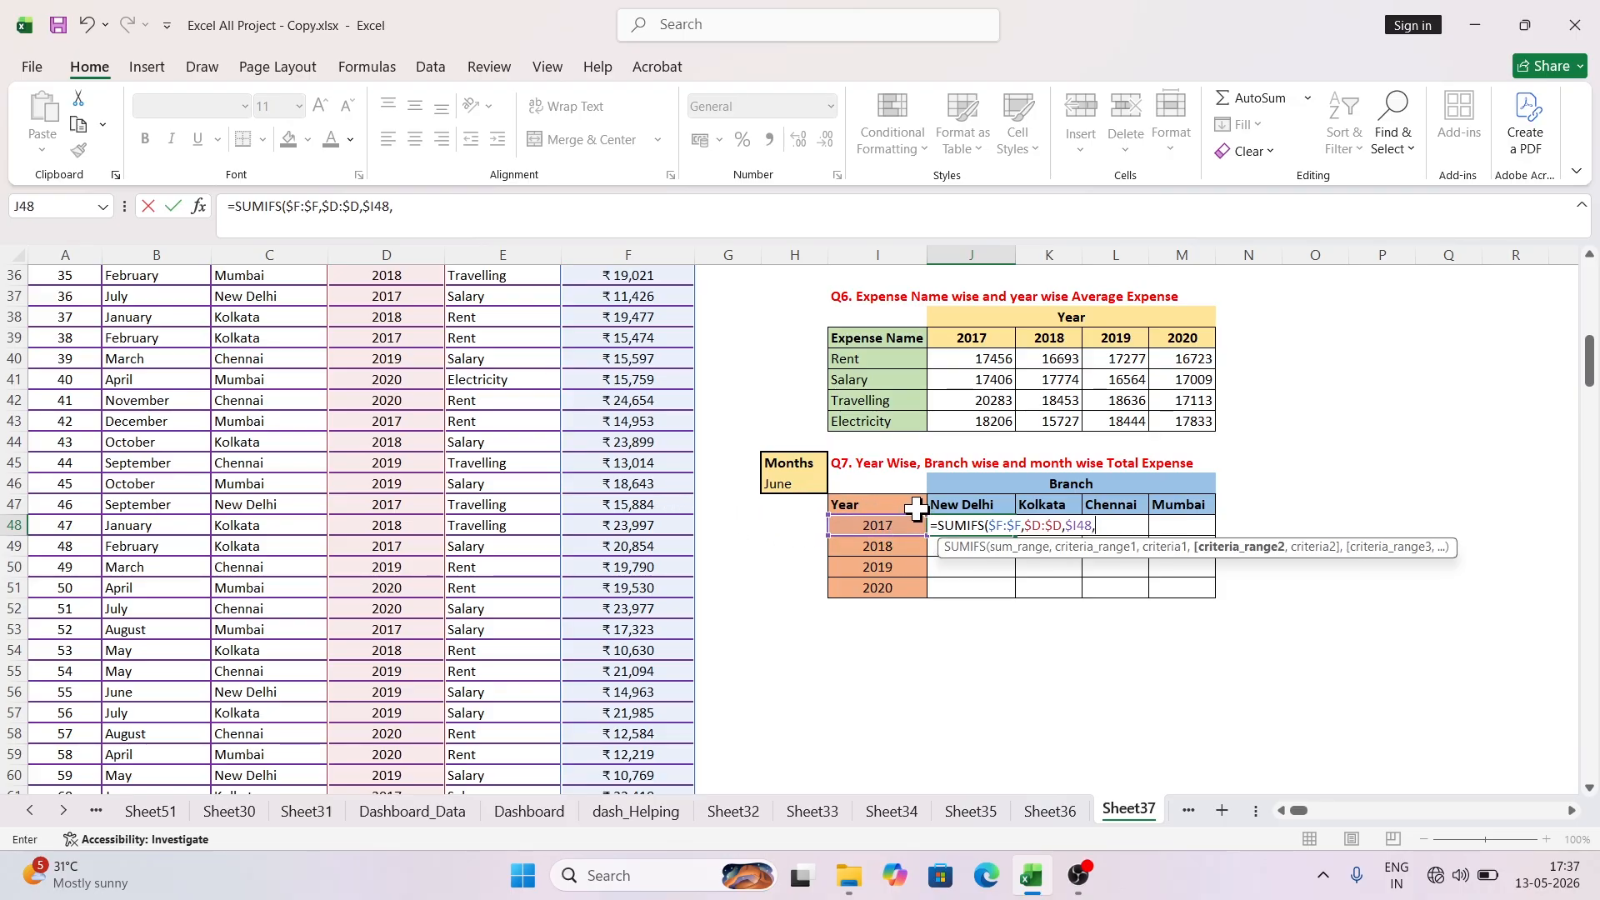
{"action": "scroll", "coordinate": [421, 428], "scroll_direction": "up", "scroll_amount": 12}
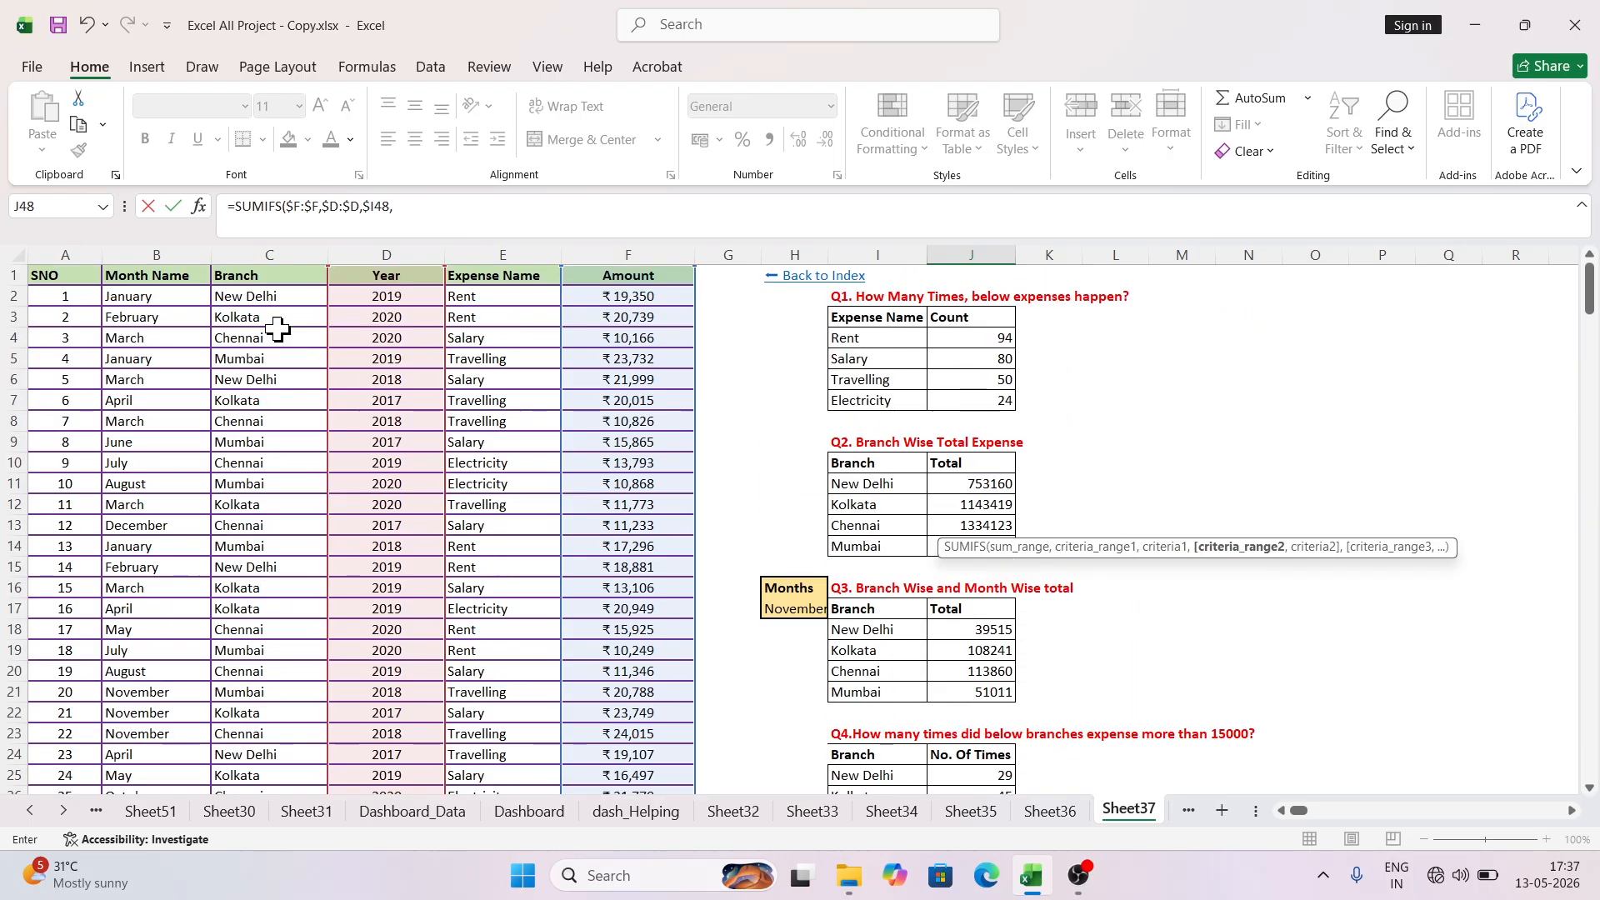
{"action": "left_click", "coordinate": [248, 254]}
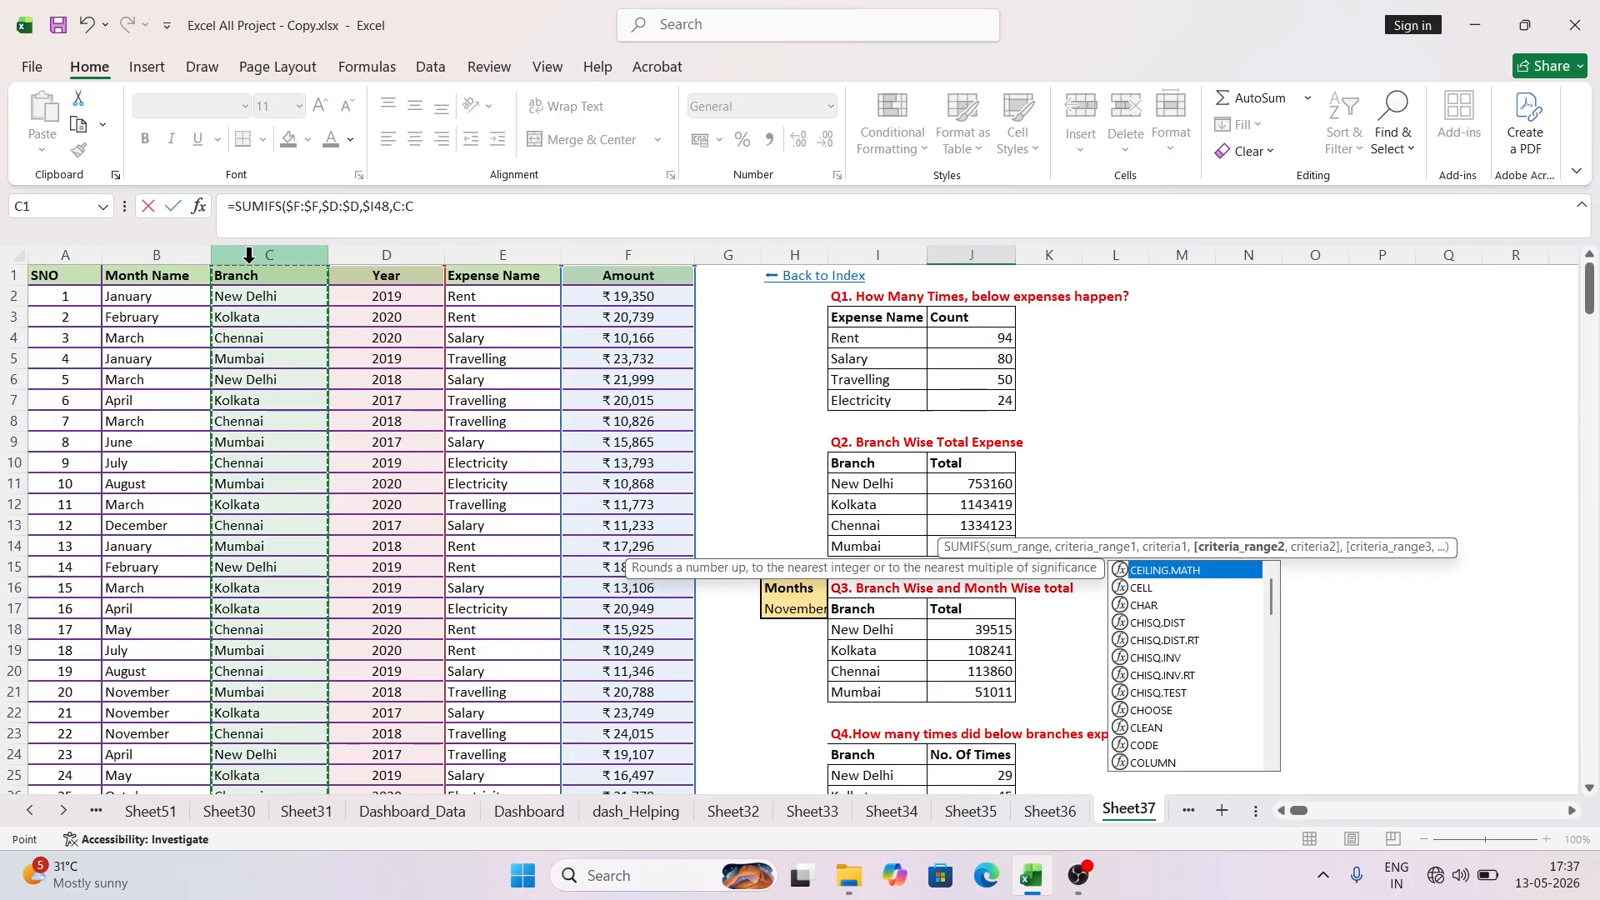
{"action": "key", "text": "BackSpace"}
{"action": "key", "text": "BackSpace"}
{"action": "key", "text": "BackSpace"}
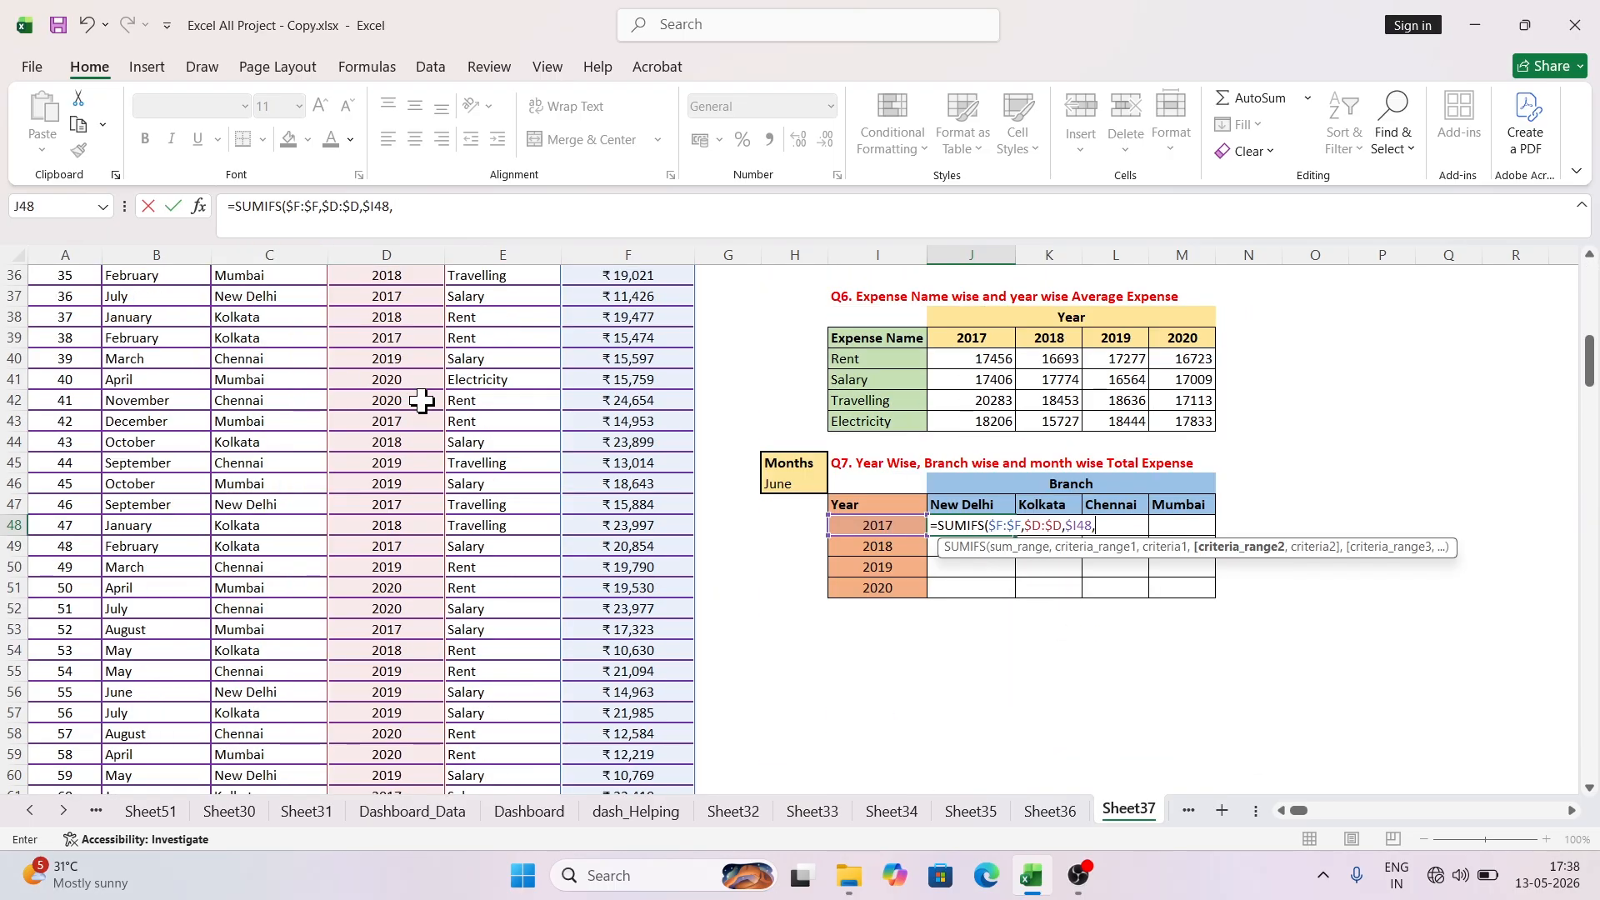
Step: Add the Branch column $C:$C with the New Delhi header J$47 as the second criteria pair of the SUMIFS formula
{"action": "scroll", "coordinate": [316, 434], "scroll_direction": "up", "scroll_amount": 12}
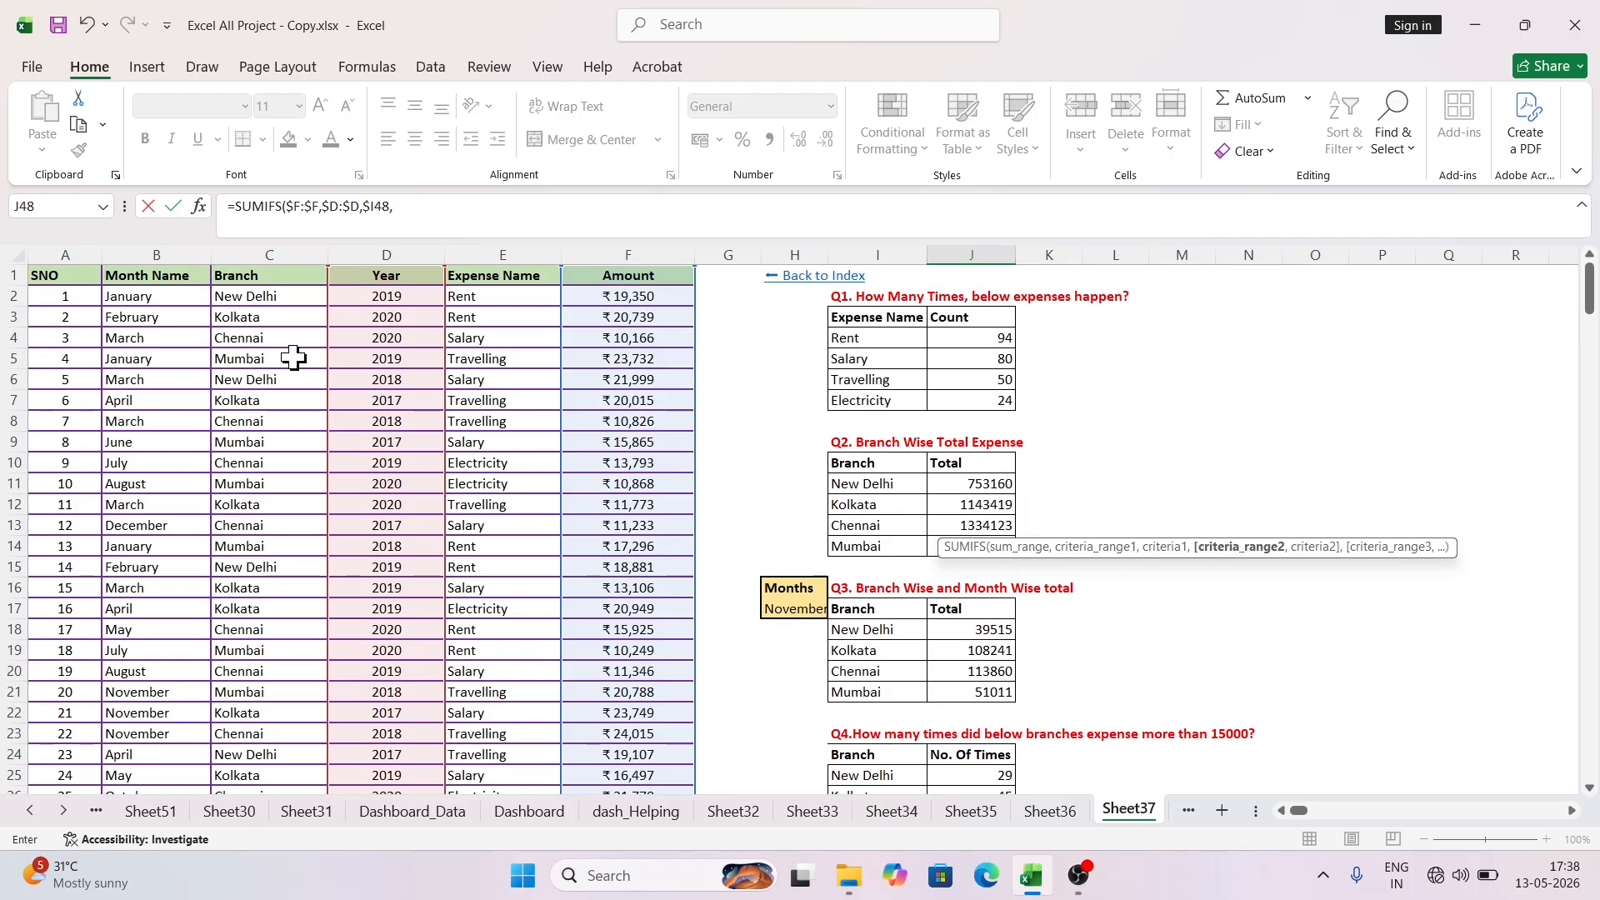
{"action": "left_click", "coordinate": [236, 253]}
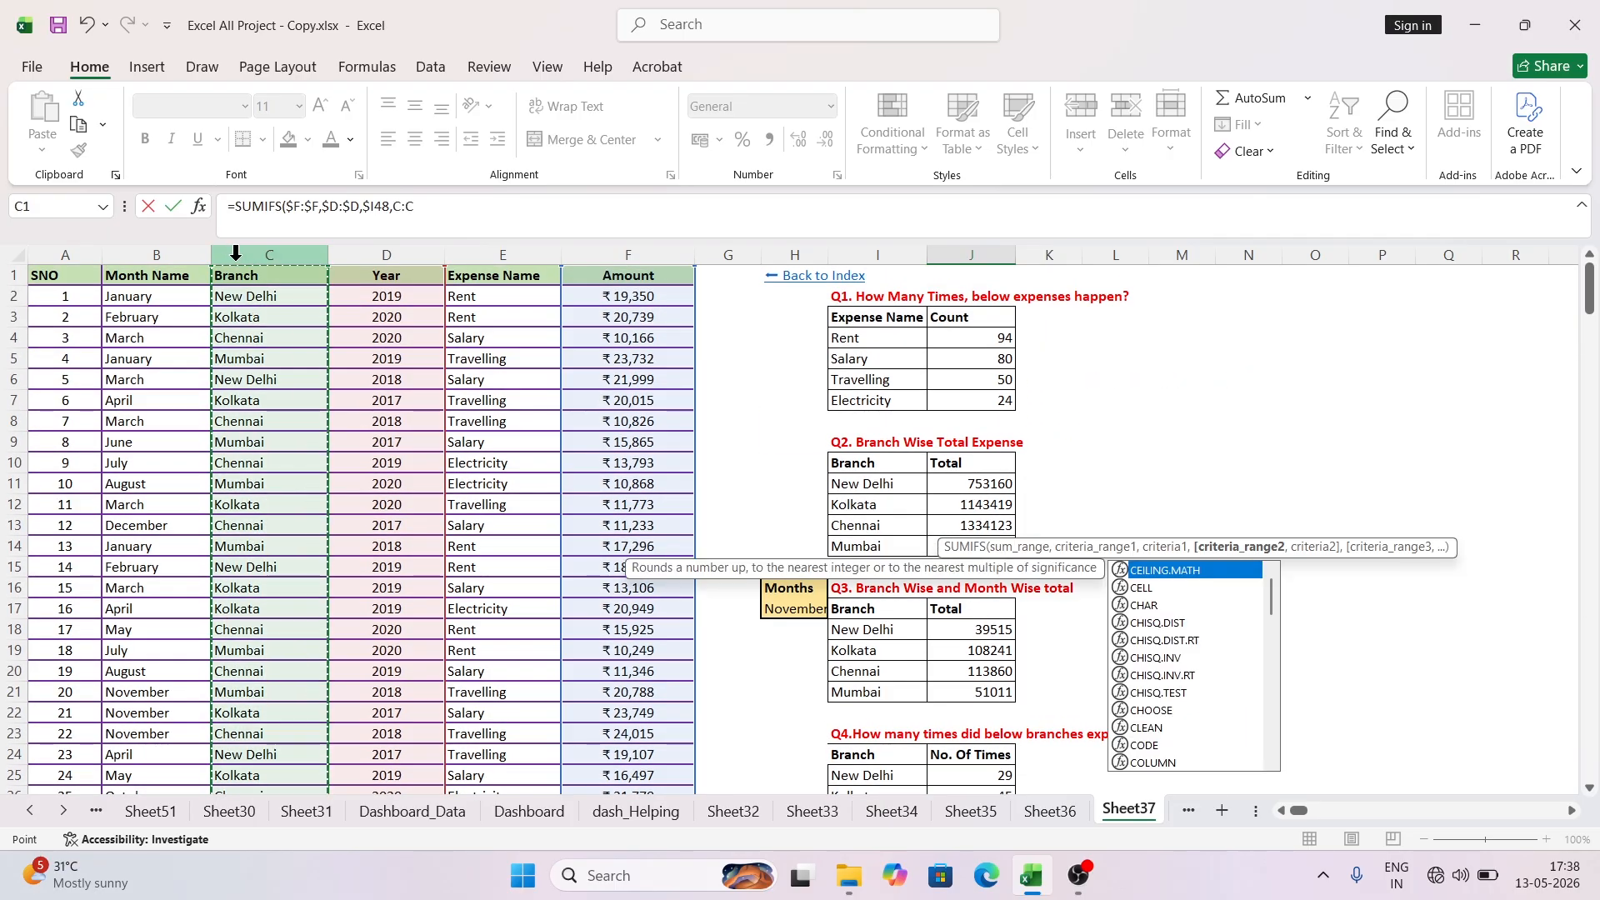
{"action": "key", "text": "F4"}
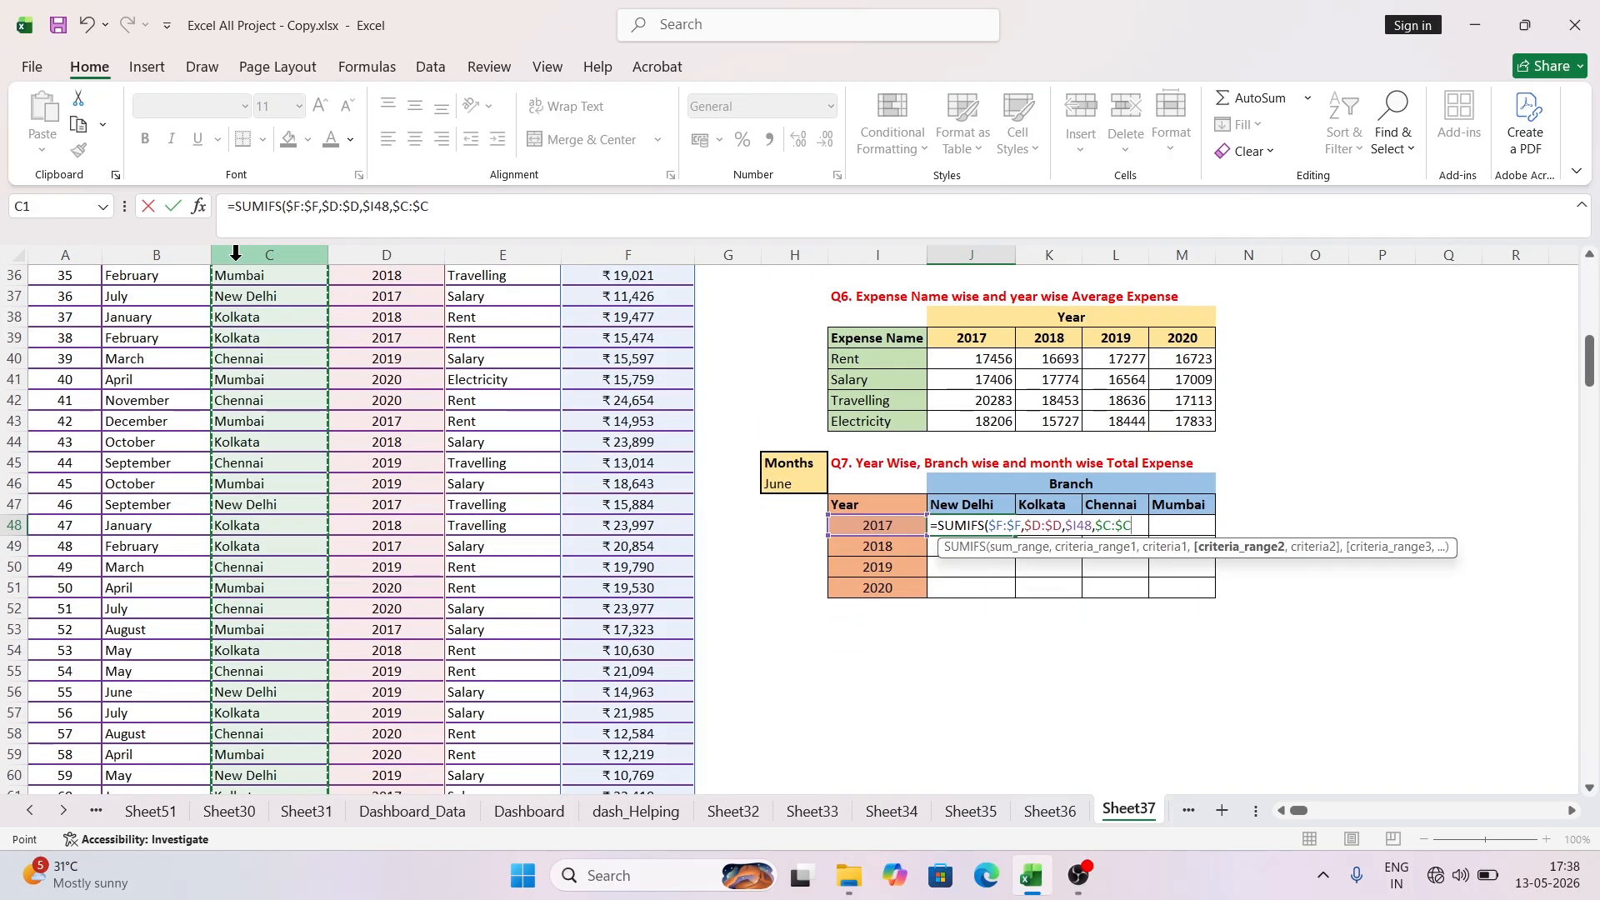
{"action": "type", "text": ","}
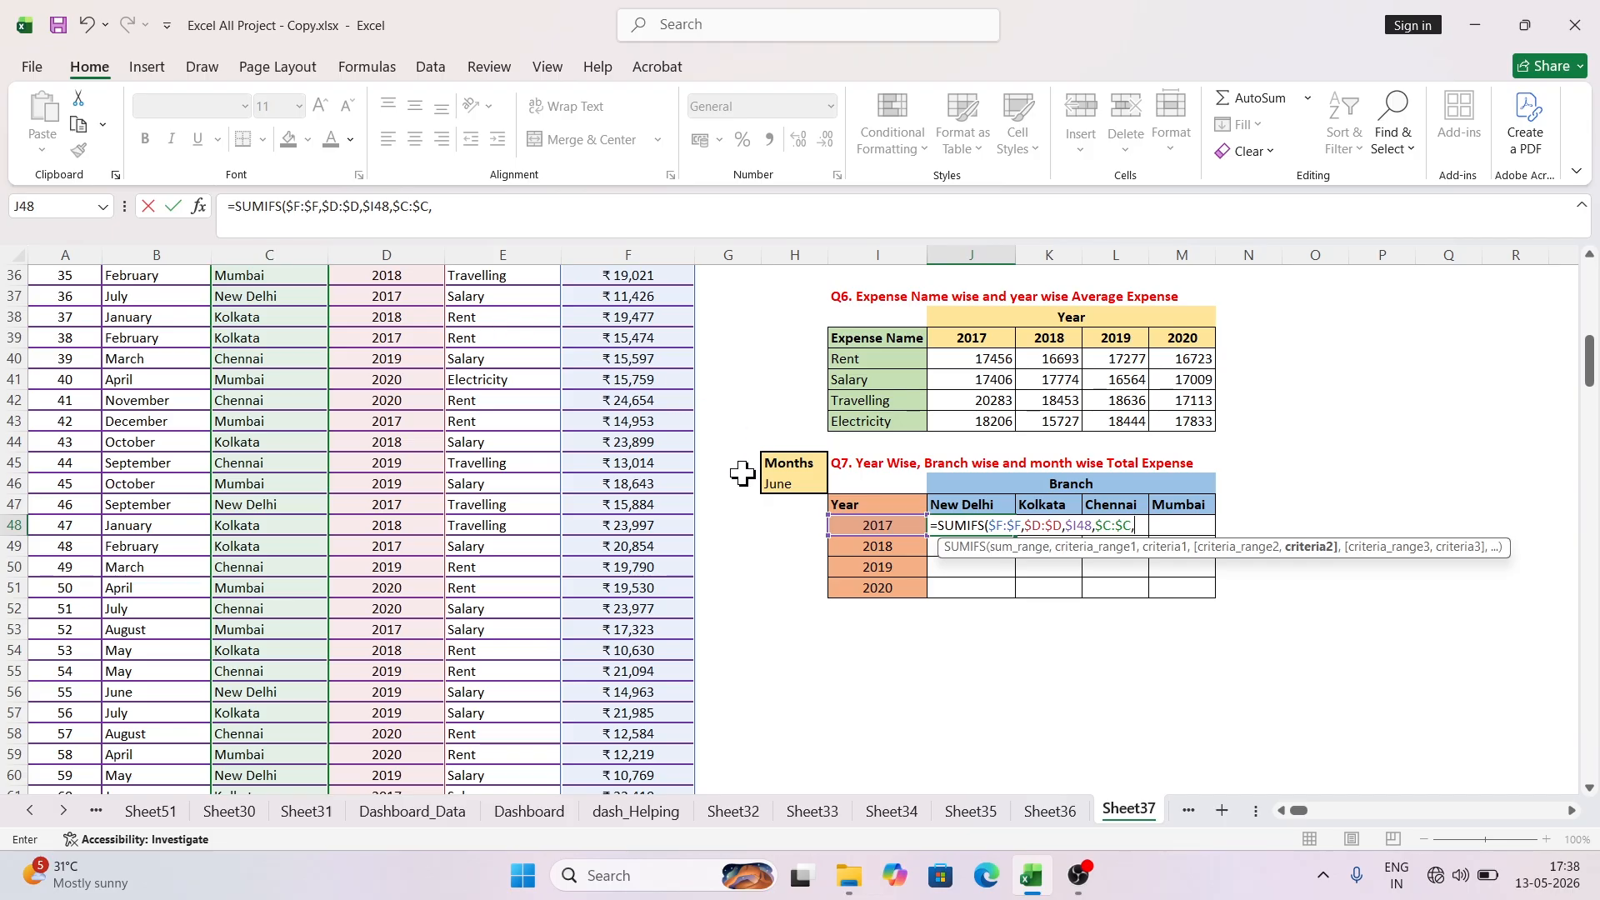
{"action": "left_click", "coordinate": [953, 501]}
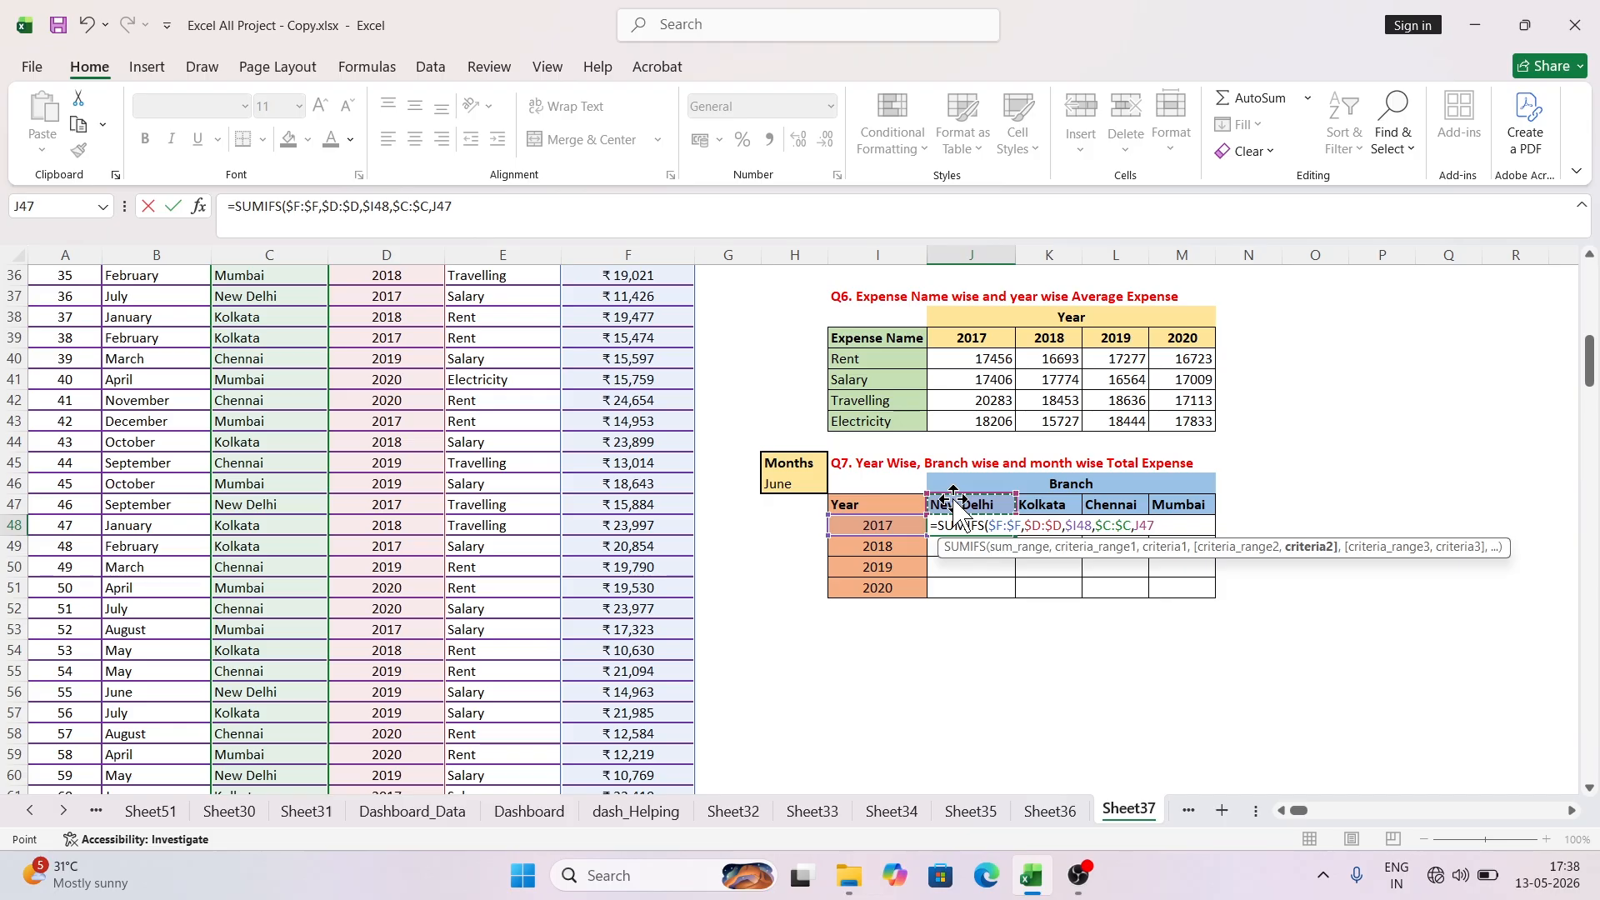
{"action": "key", "text": "F4"}
{"action": "key", "text": "F4"}
{"action": "type", "text": ","}
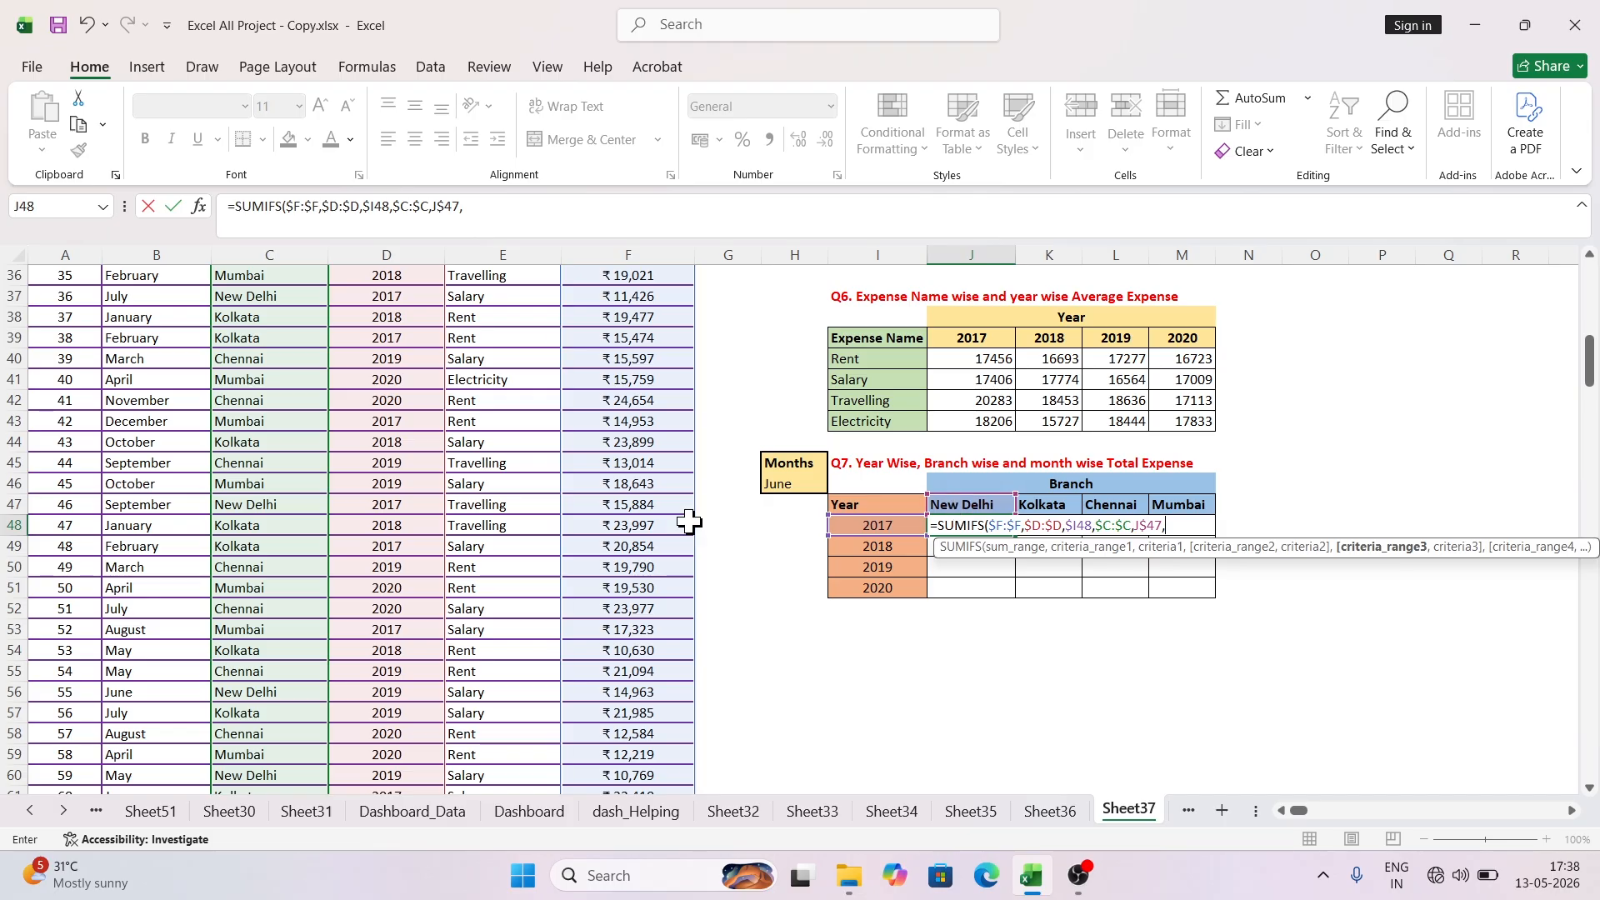
Step: Add the Month Name column $B:$B with the month cell $H$46 as the third criteria pair and enter the SUMIFS formula in J48
{"action": "scroll", "coordinate": [384, 426], "scroll_direction": "up", "scroll_amount": 12}
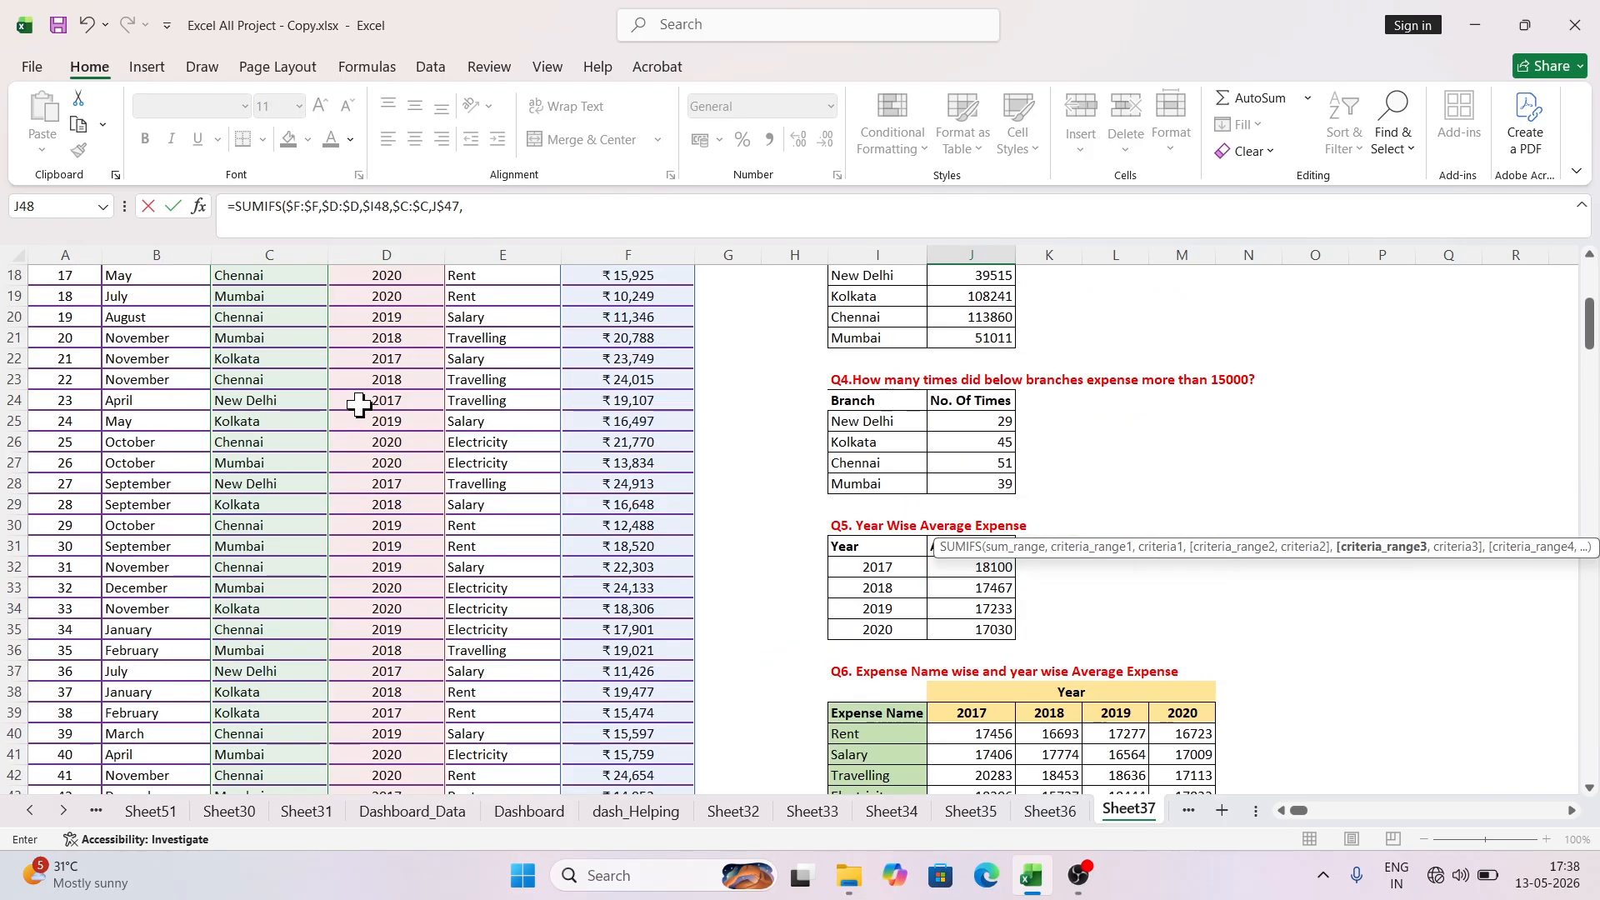
{"action": "left_click", "coordinate": [125, 253]}
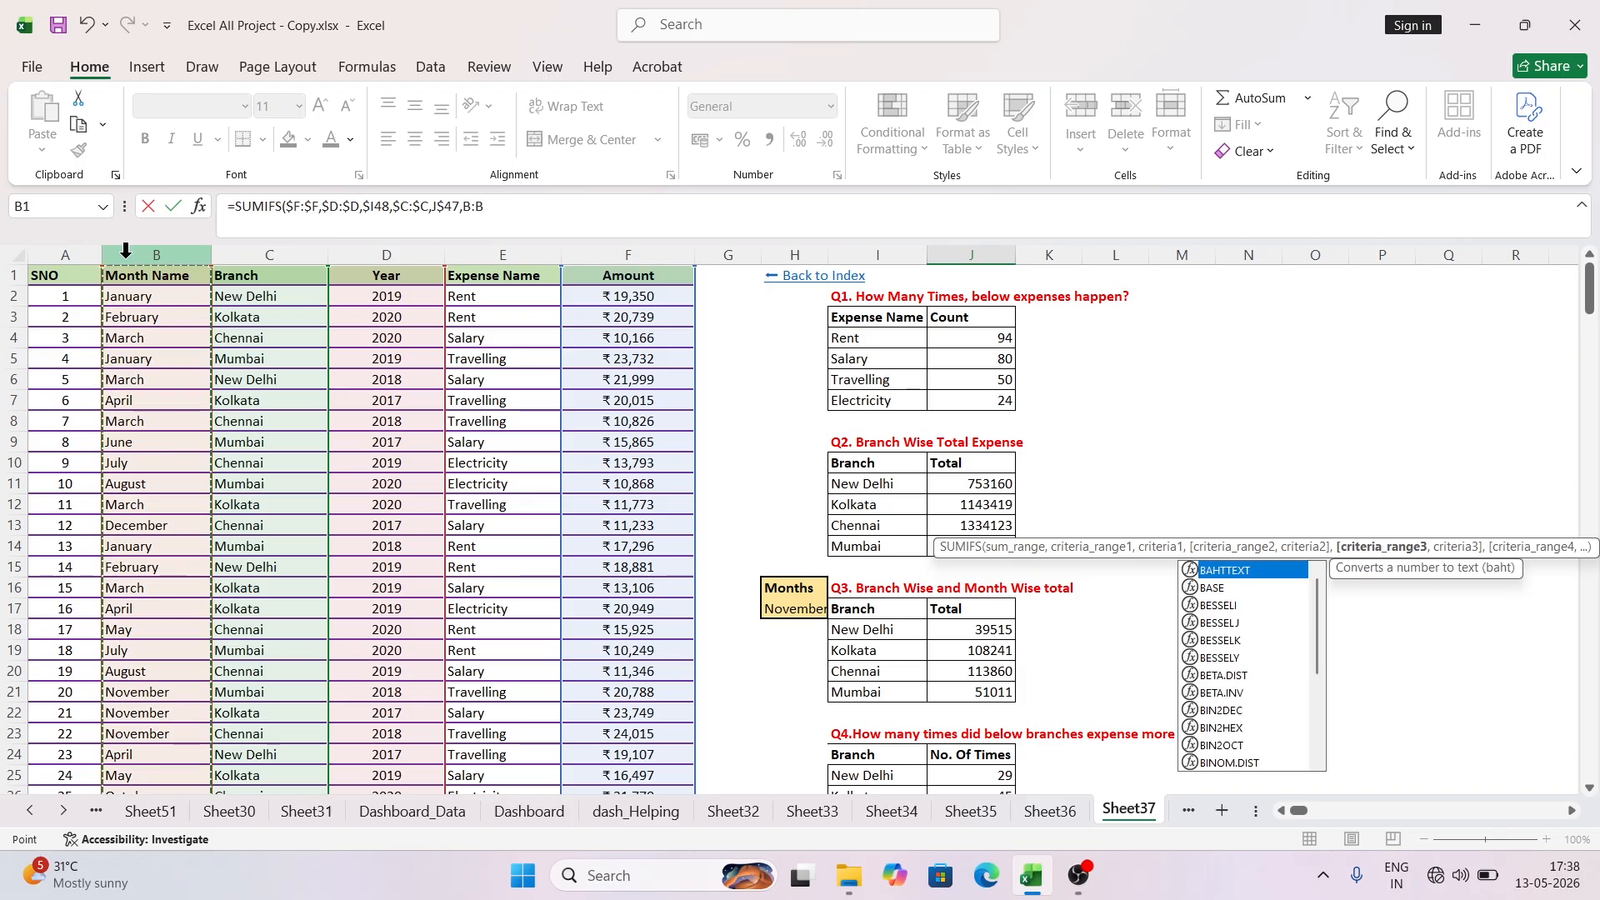
{"action": "key", "text": "F4"}
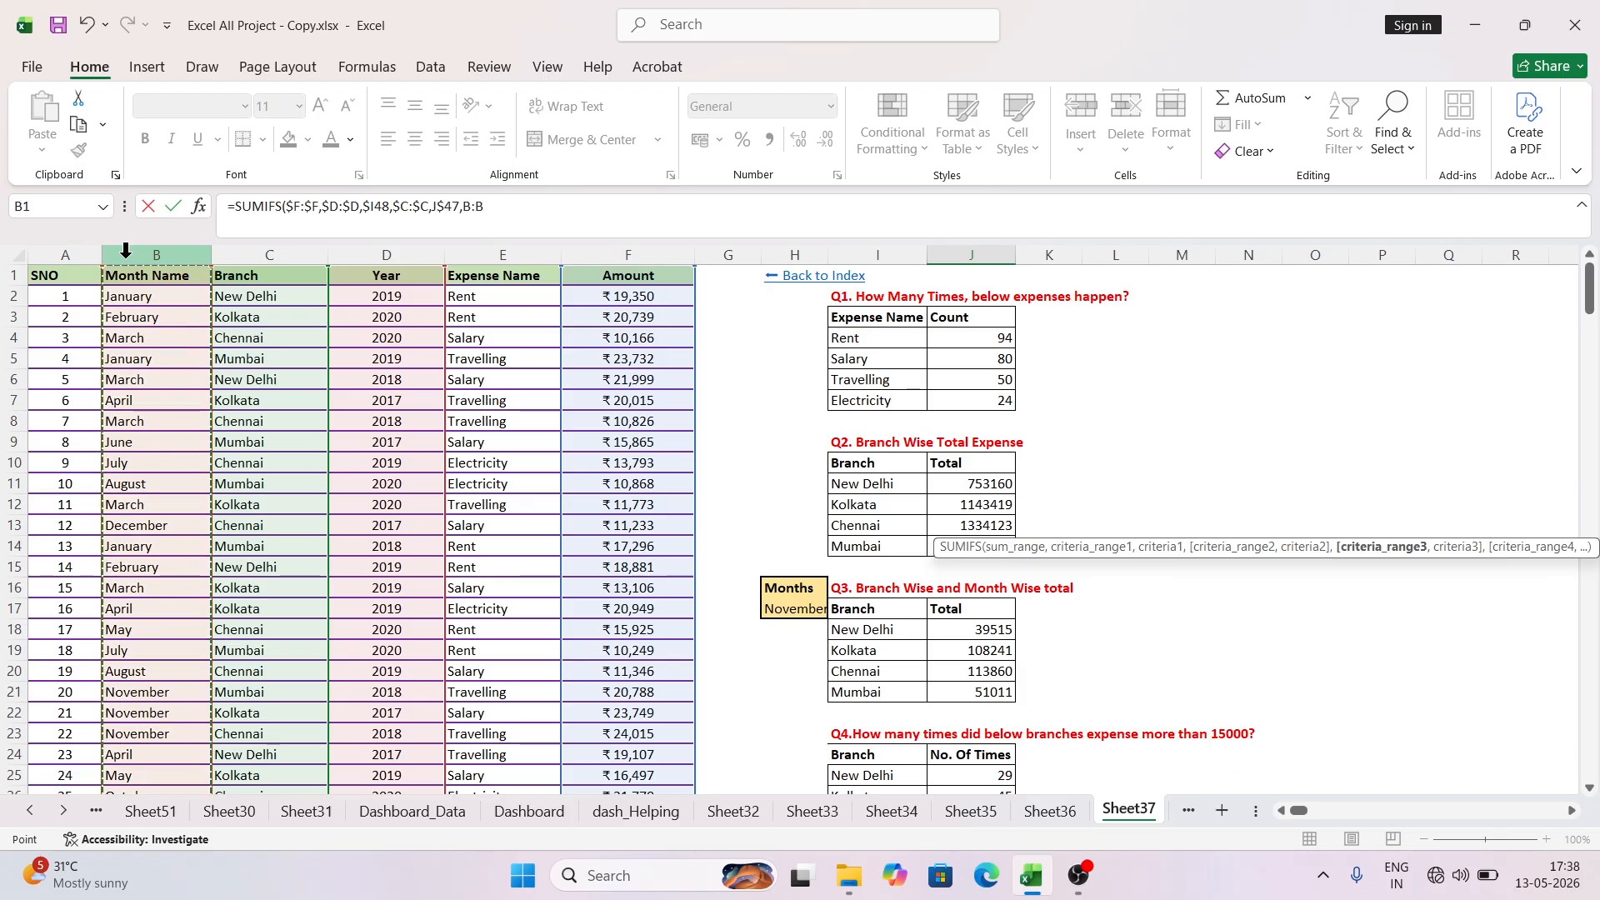
{"action": "type", "text": ","}
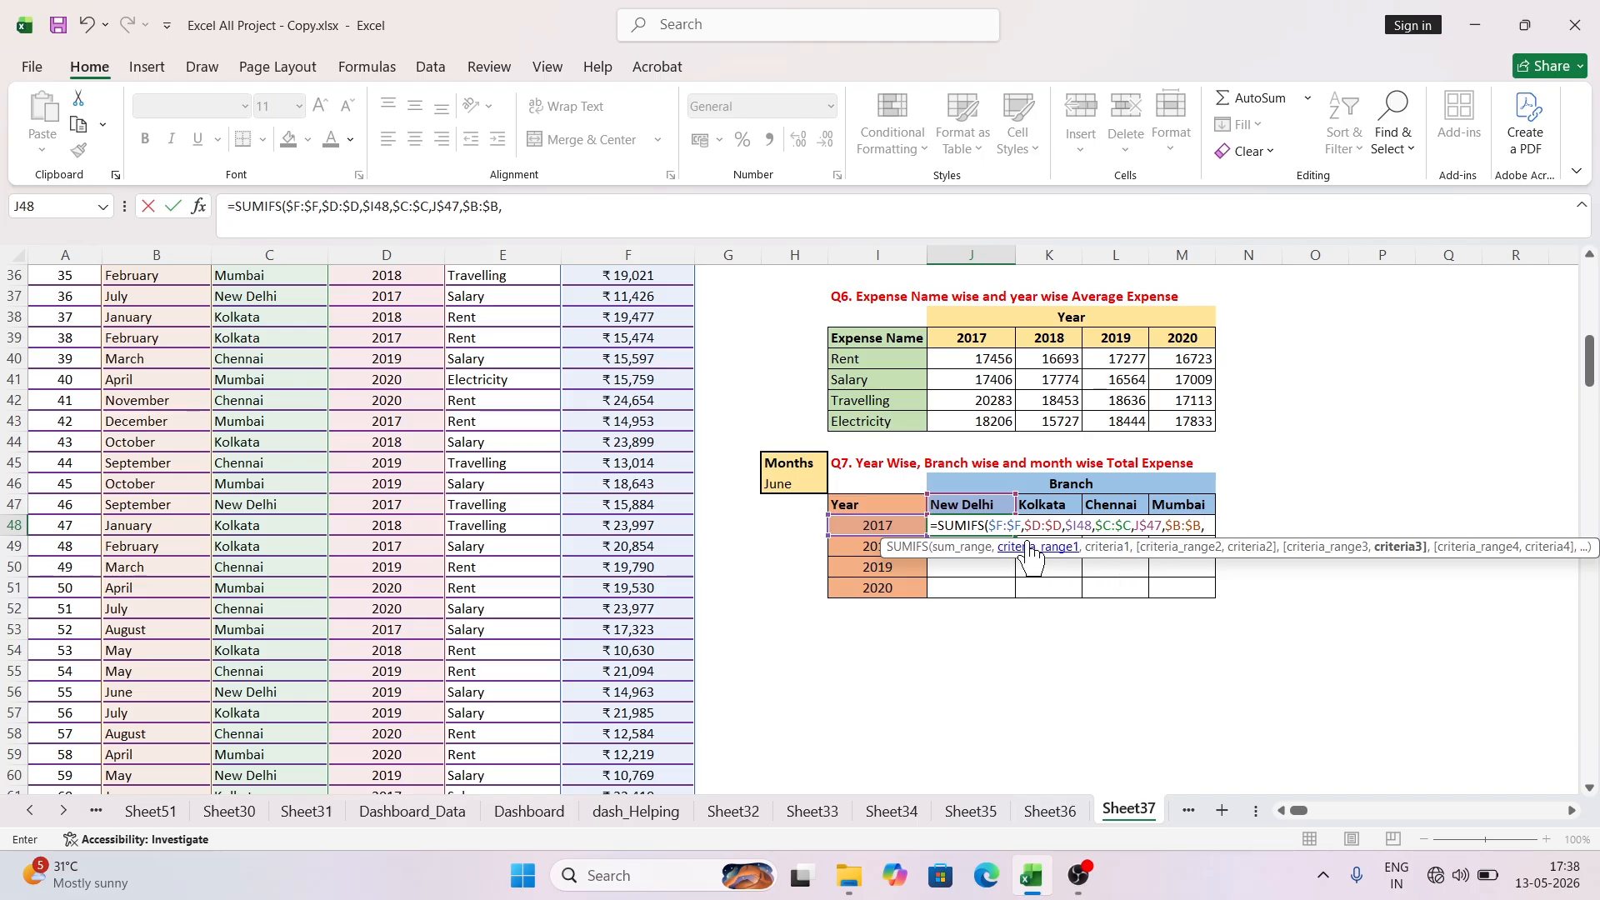
{"action": "left_click", "coordinate": [790, 482]}
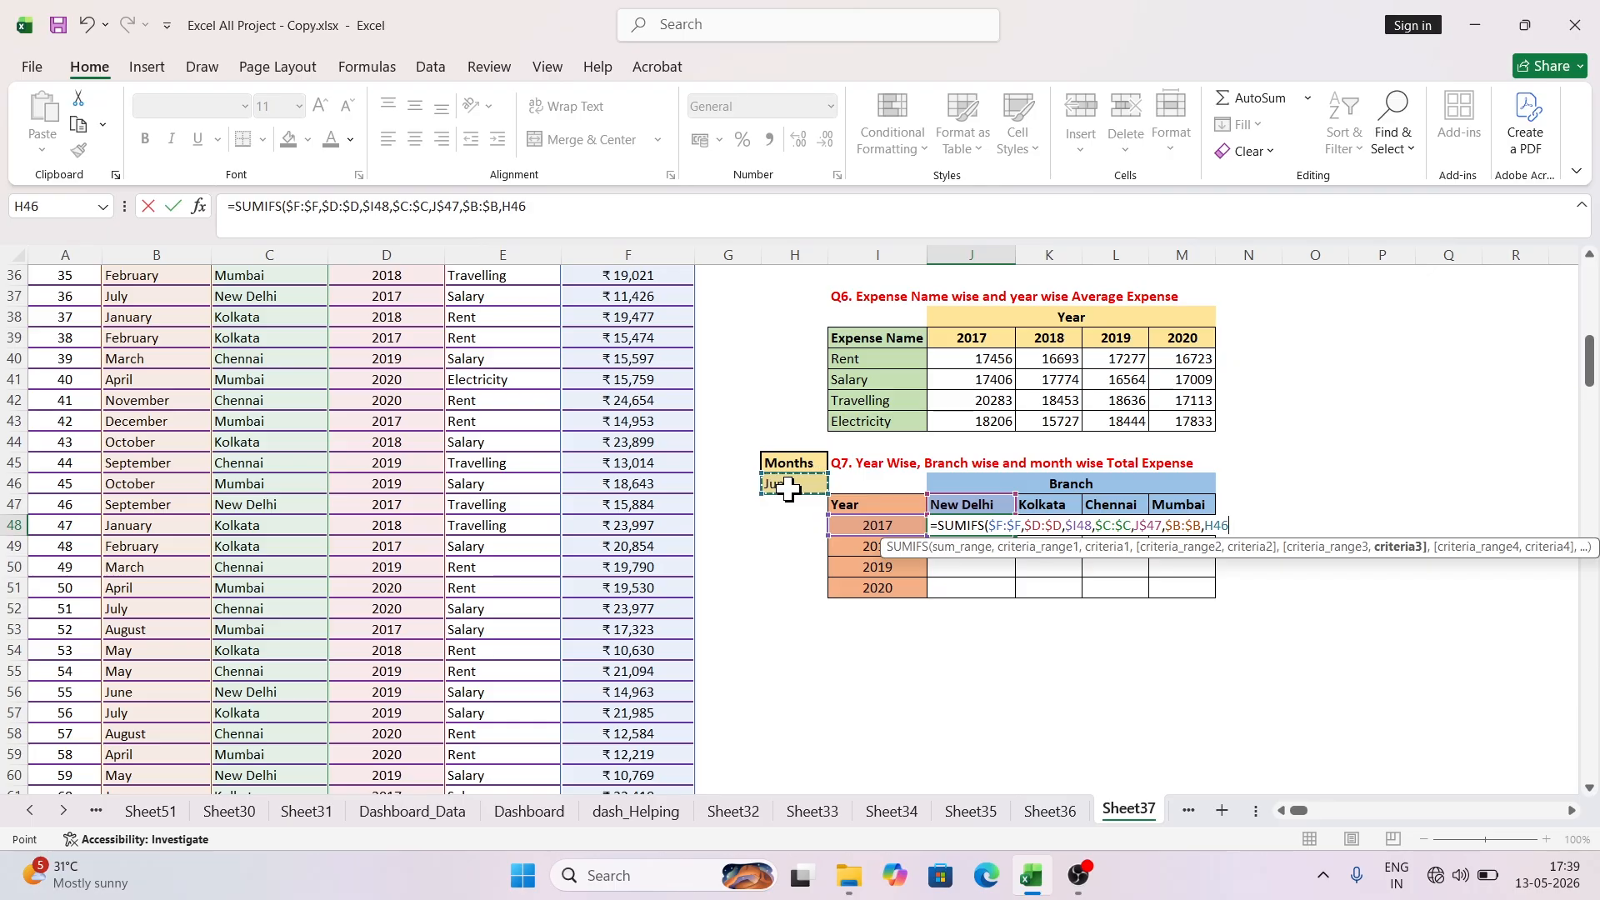
{"action": "key", "text": "F4"}
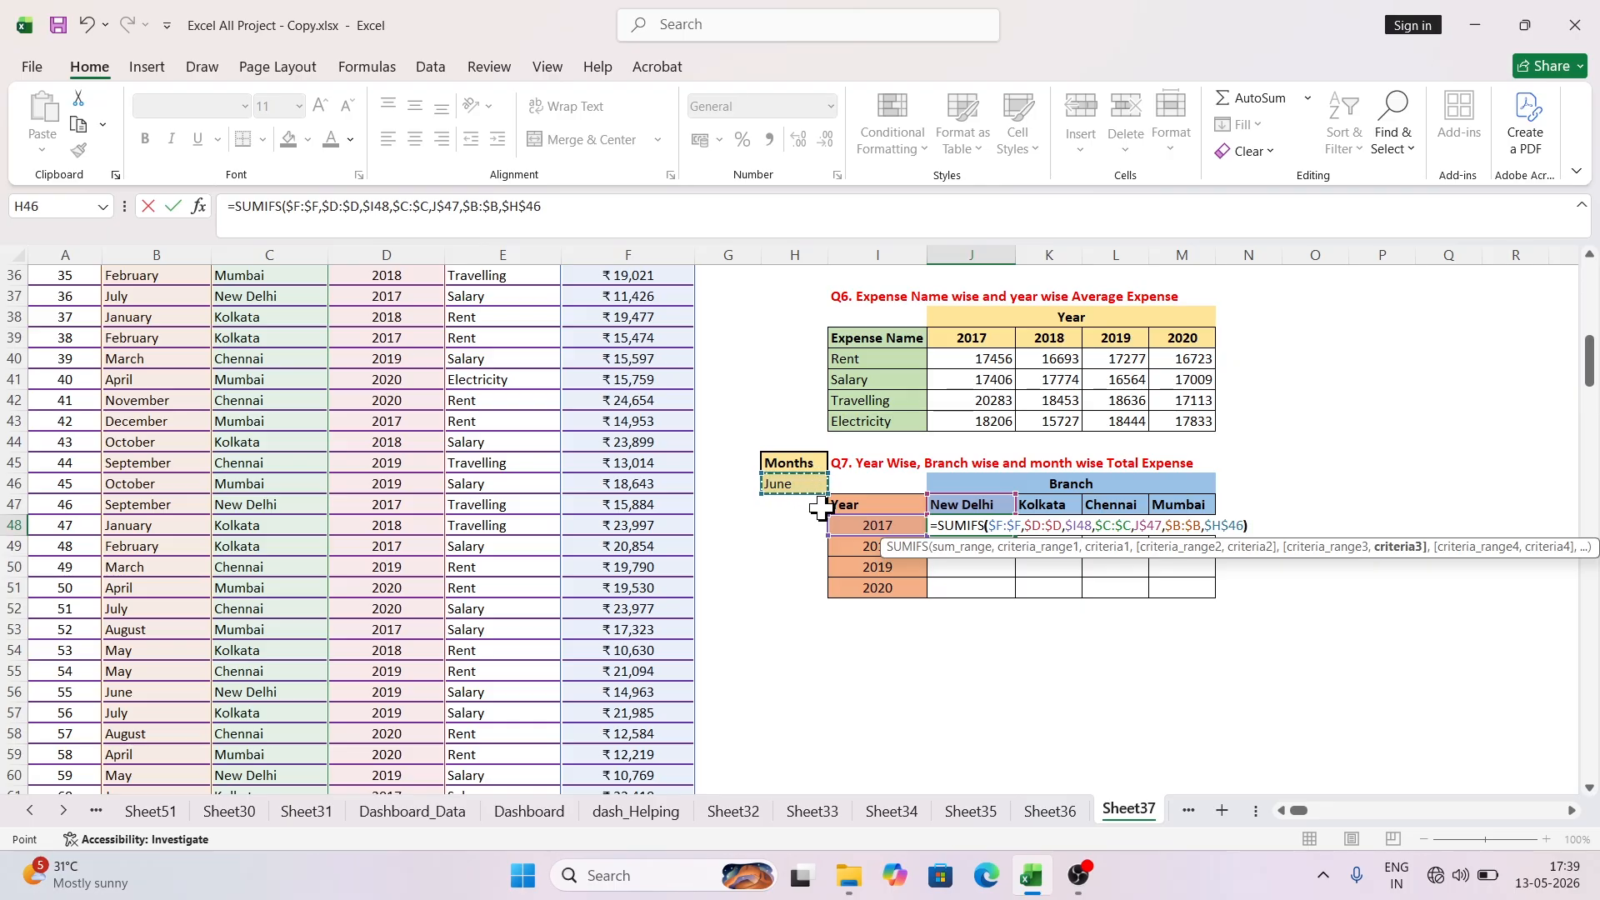
{"action": "key", "text": "ctrl+Return"}
Step: Fill the SUMIFS formula down and across the Q7 table J48:M51, and check the formulas in a few of its cells
{"action": "key", "text": "shift+Right"}
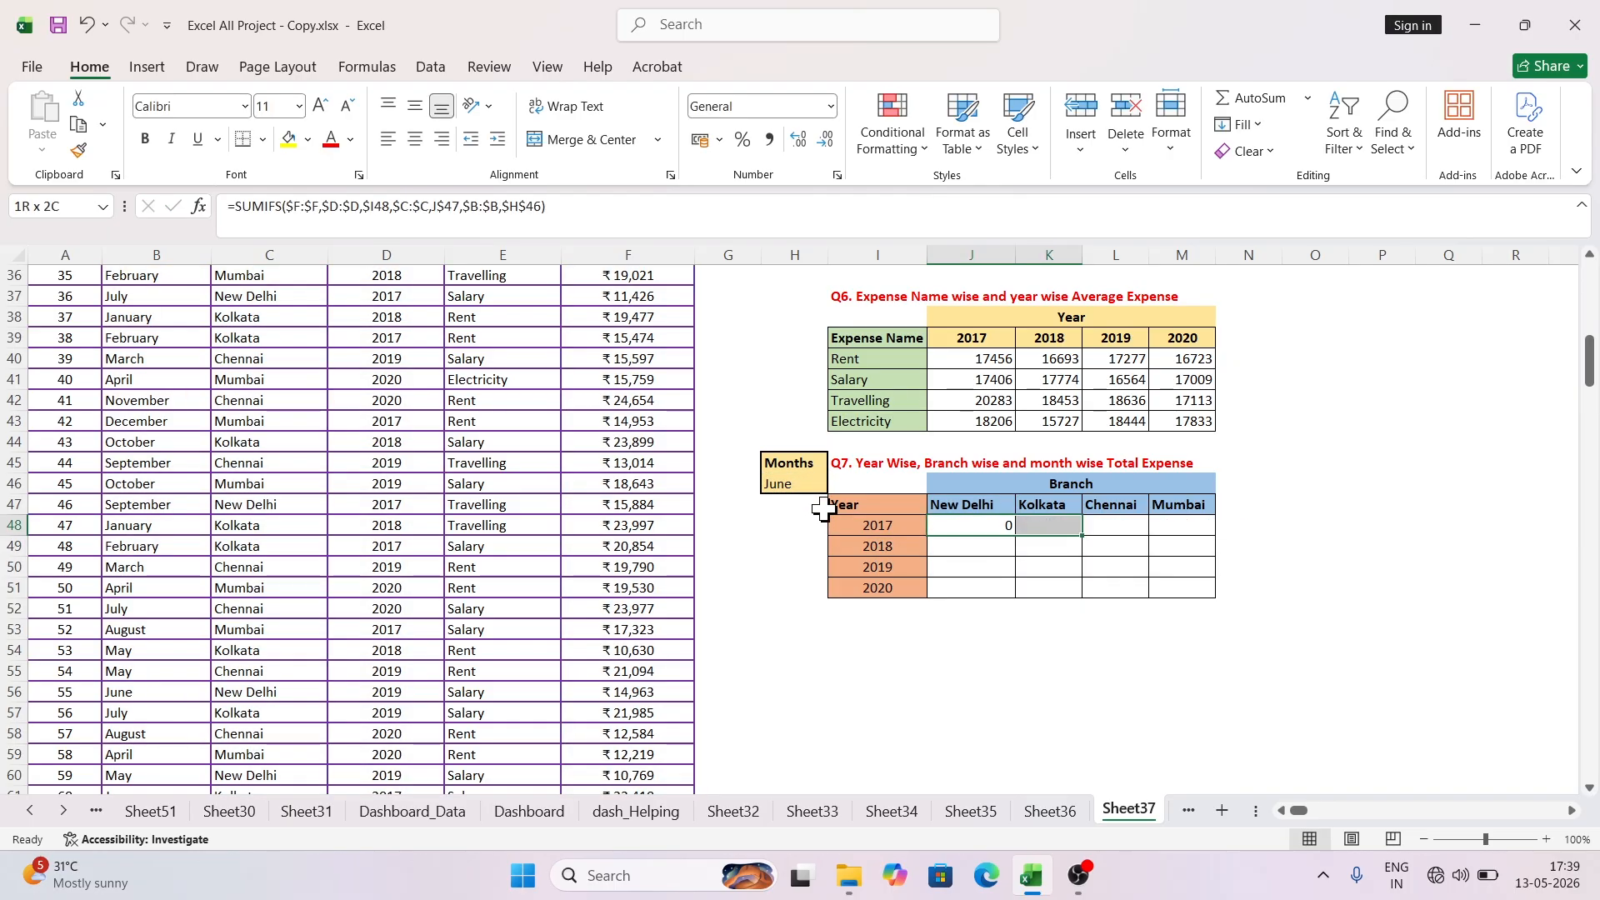
{"action": "key", "text": "shift+Right"}
{"action": "key", "text": "shift+Right"}
{"action": "key", "text": "shift+Down"}
{"action": "key", "text": "shift+Down"}
{"action": "key", "text": "shift+Down"}
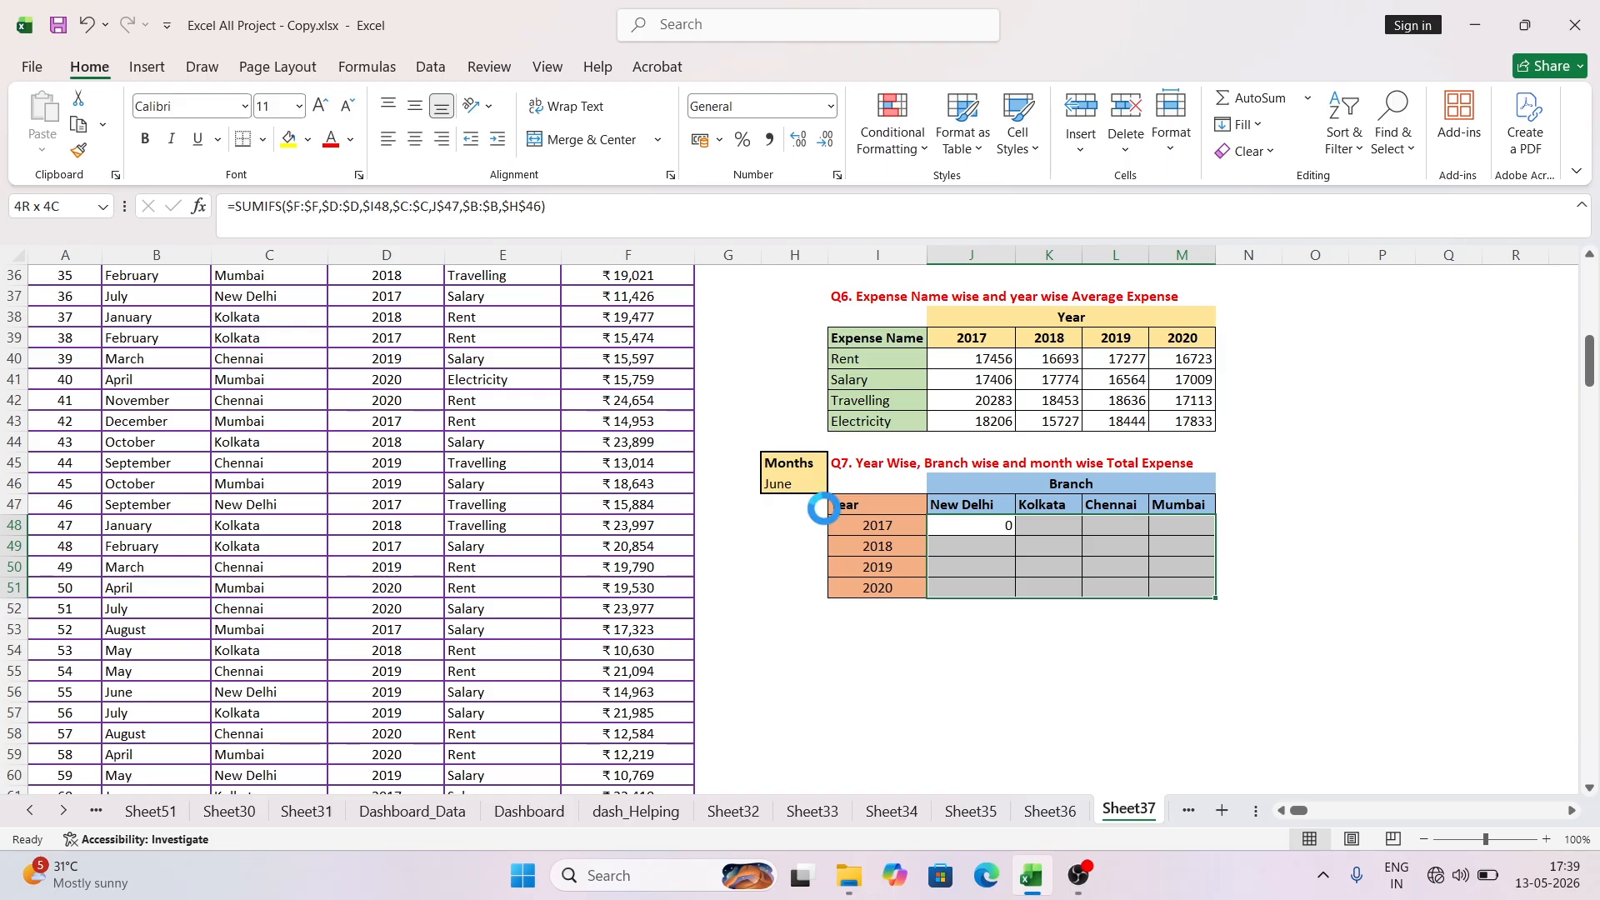
{"action": "key", "text": "ctrl+d"}
{"action": "key", "text": "ctrl+r"}
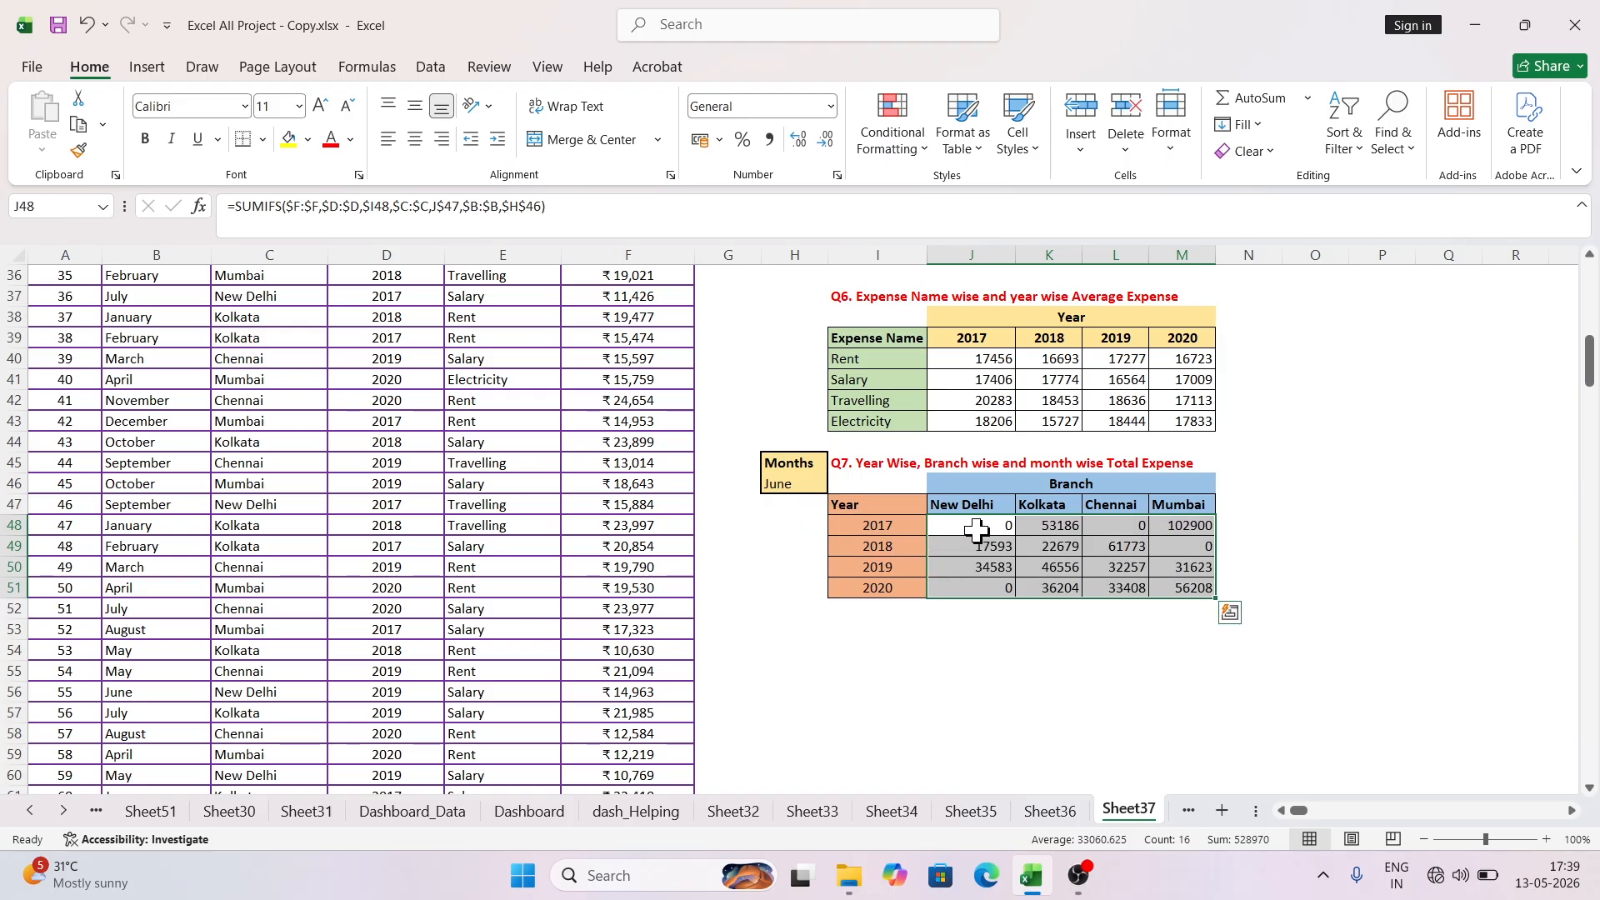
{"action": "left_click", "coordinate": [1047, 546]}
{"action": "left_click", "coordinate": [1194, 566]}
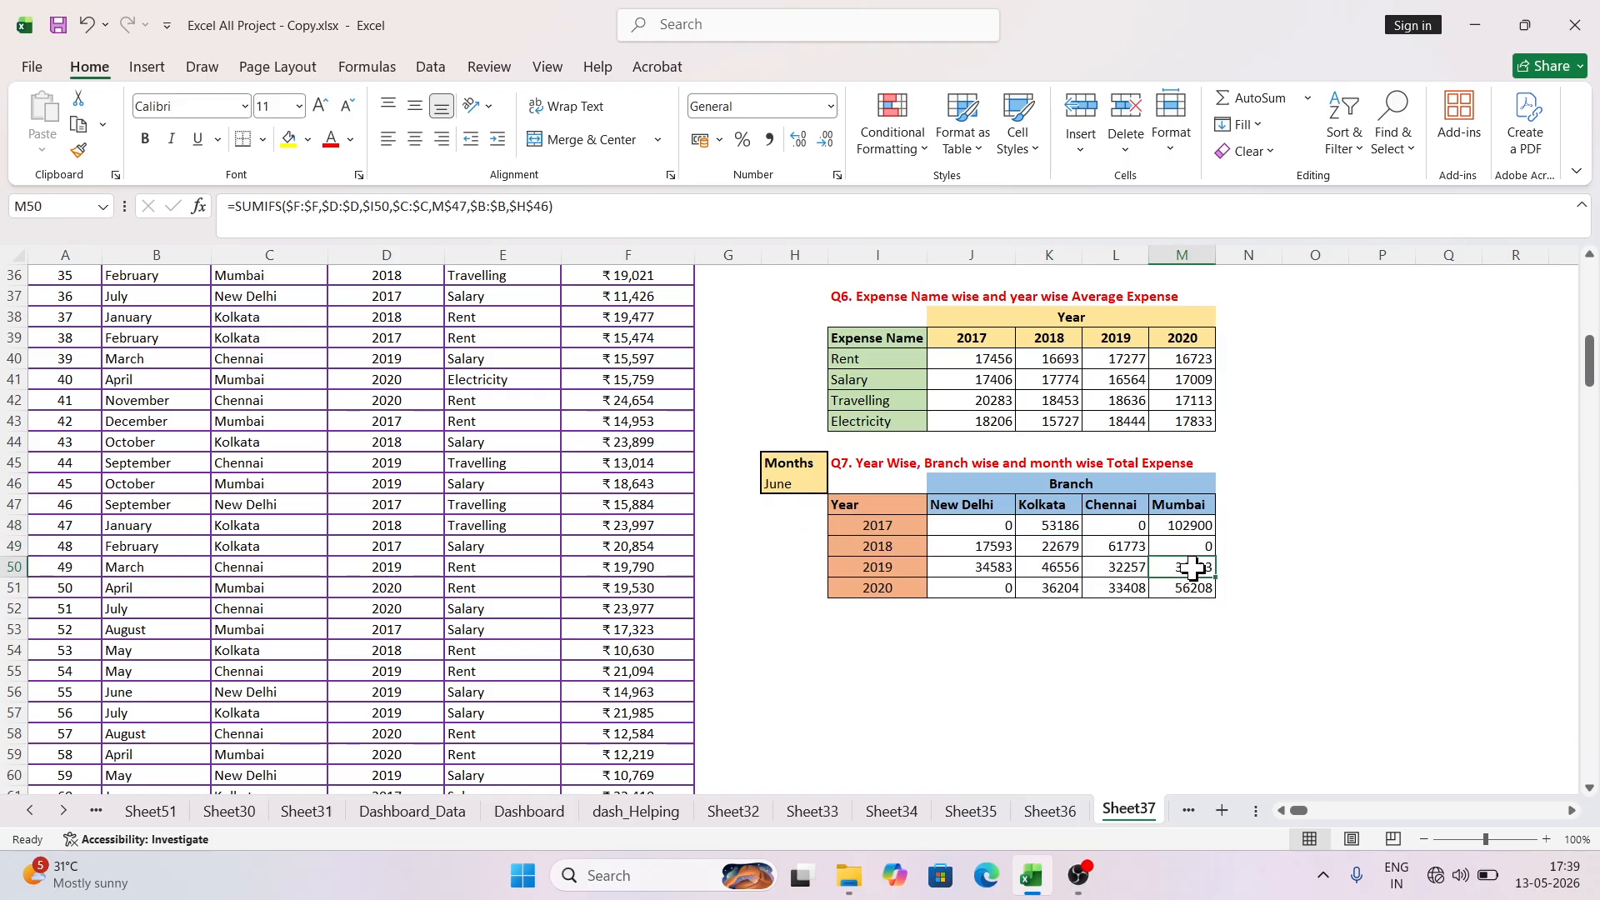
{"action": "left_click", "coordinate": [976, 527]}
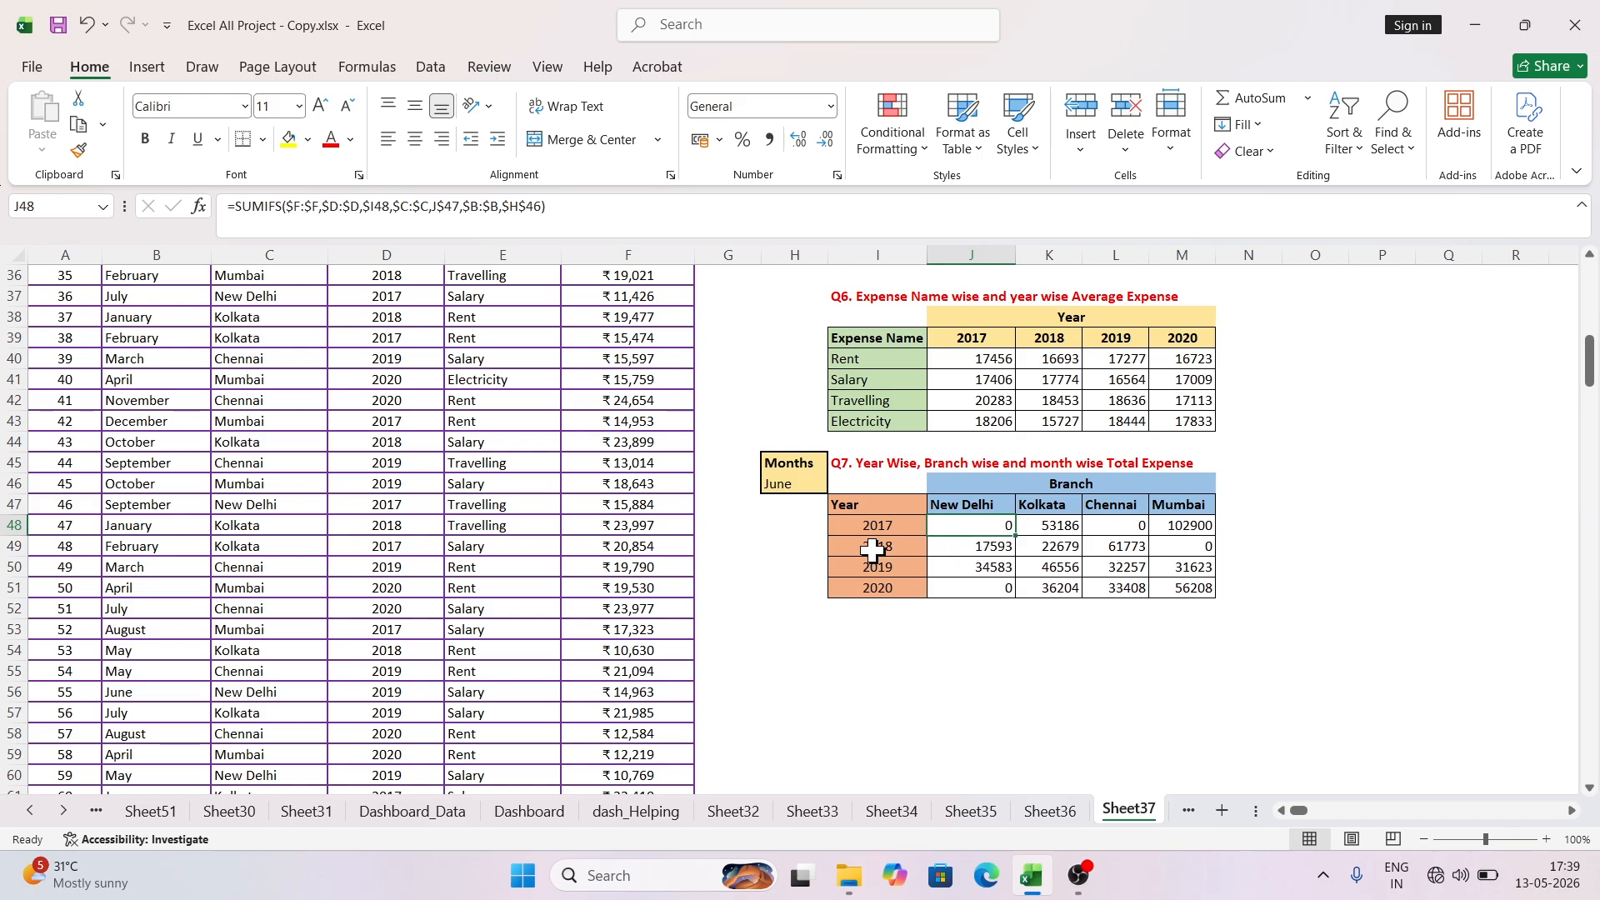
Step: Test the Q7 totals by setting the month in H46 to December and finally to November
{"action": "left_click", "coordinate": [812, 485]}
{"action": "left_click", "coordinate": [837, 485]}
{"action": "left_click", "coordinate": [790, 544]}
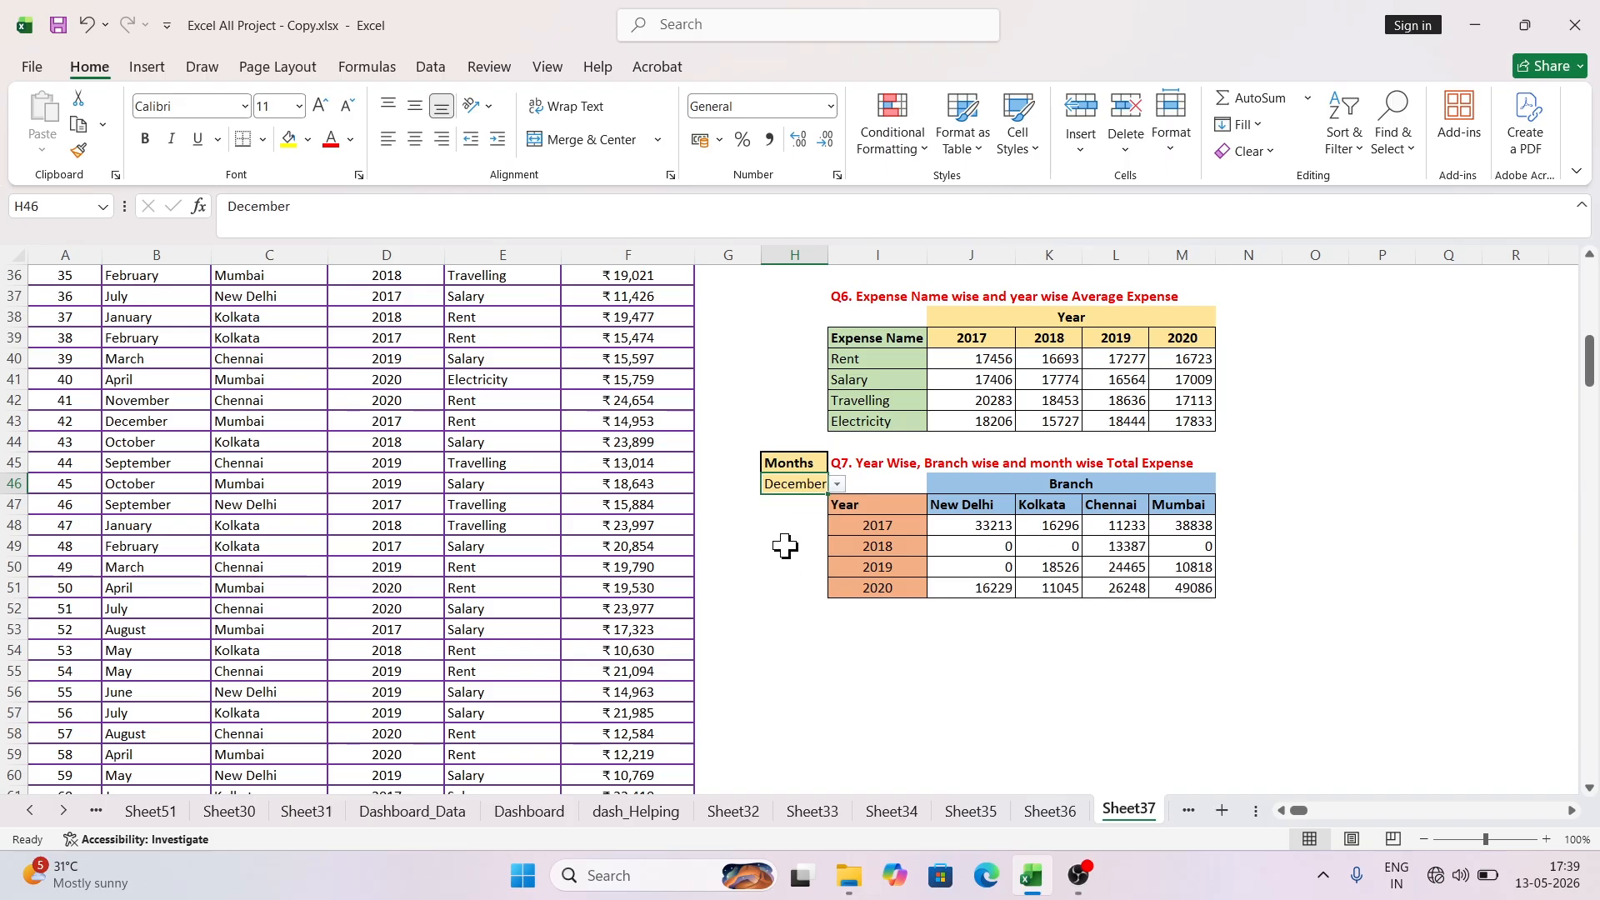
{"action": "left_click", "coordinate": [837, 485]}
{"action": "left_click", "coordinate": [798, 570]}
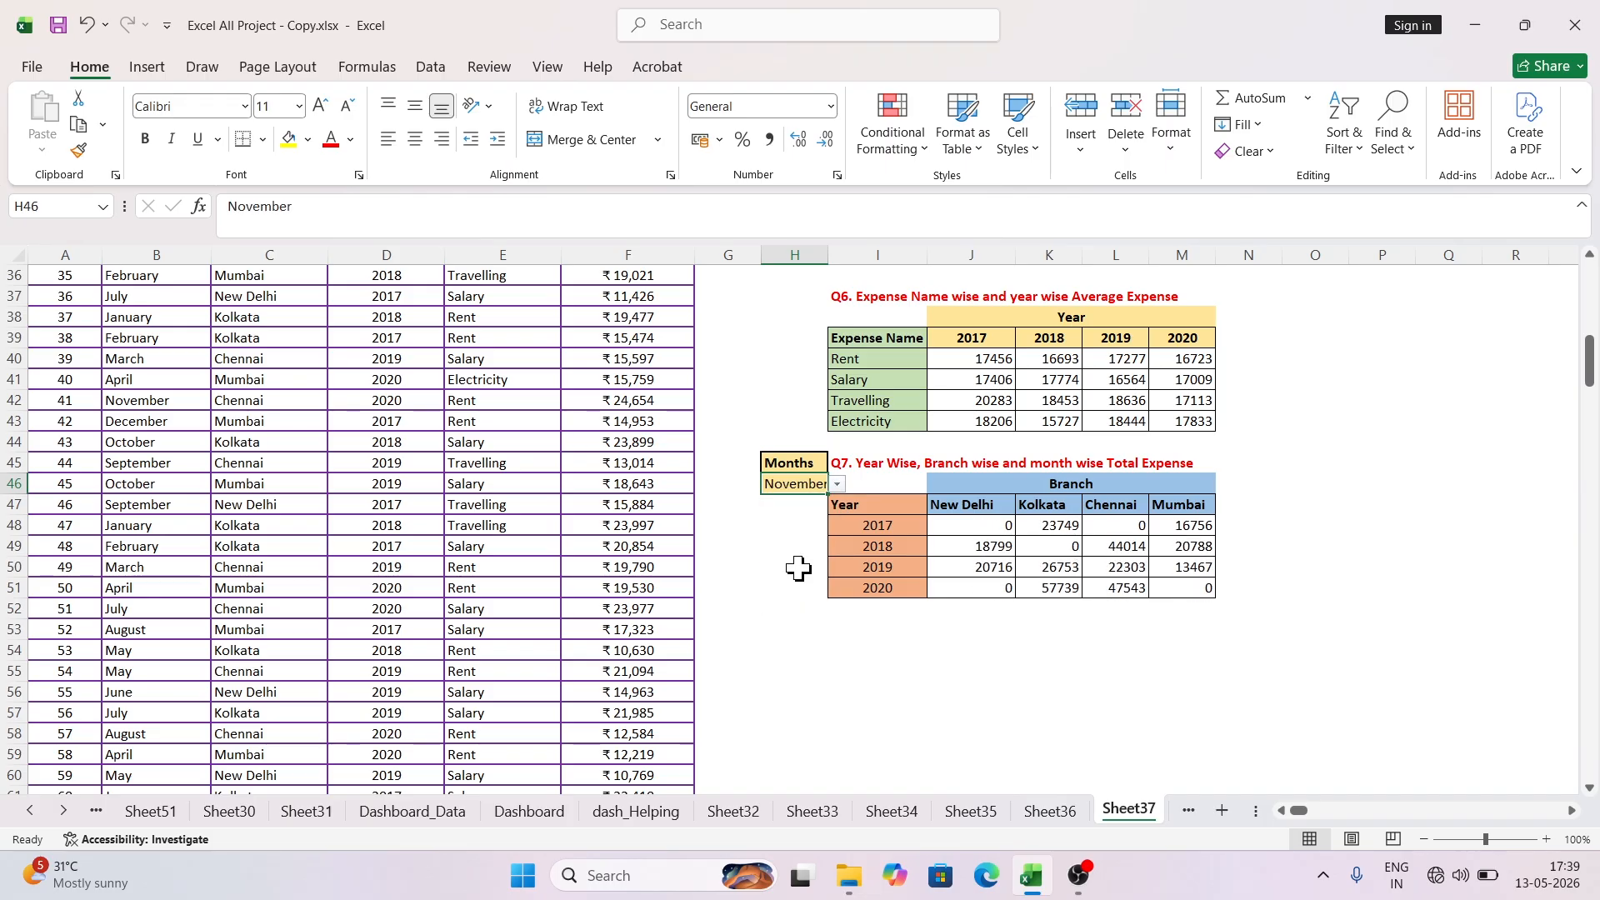
Step: Check the ranges and criteria cells referenced by M51's SUMIFS formula, leaving the formula as it is
{"action": "left_click", "coordinate": [1190, 590]}
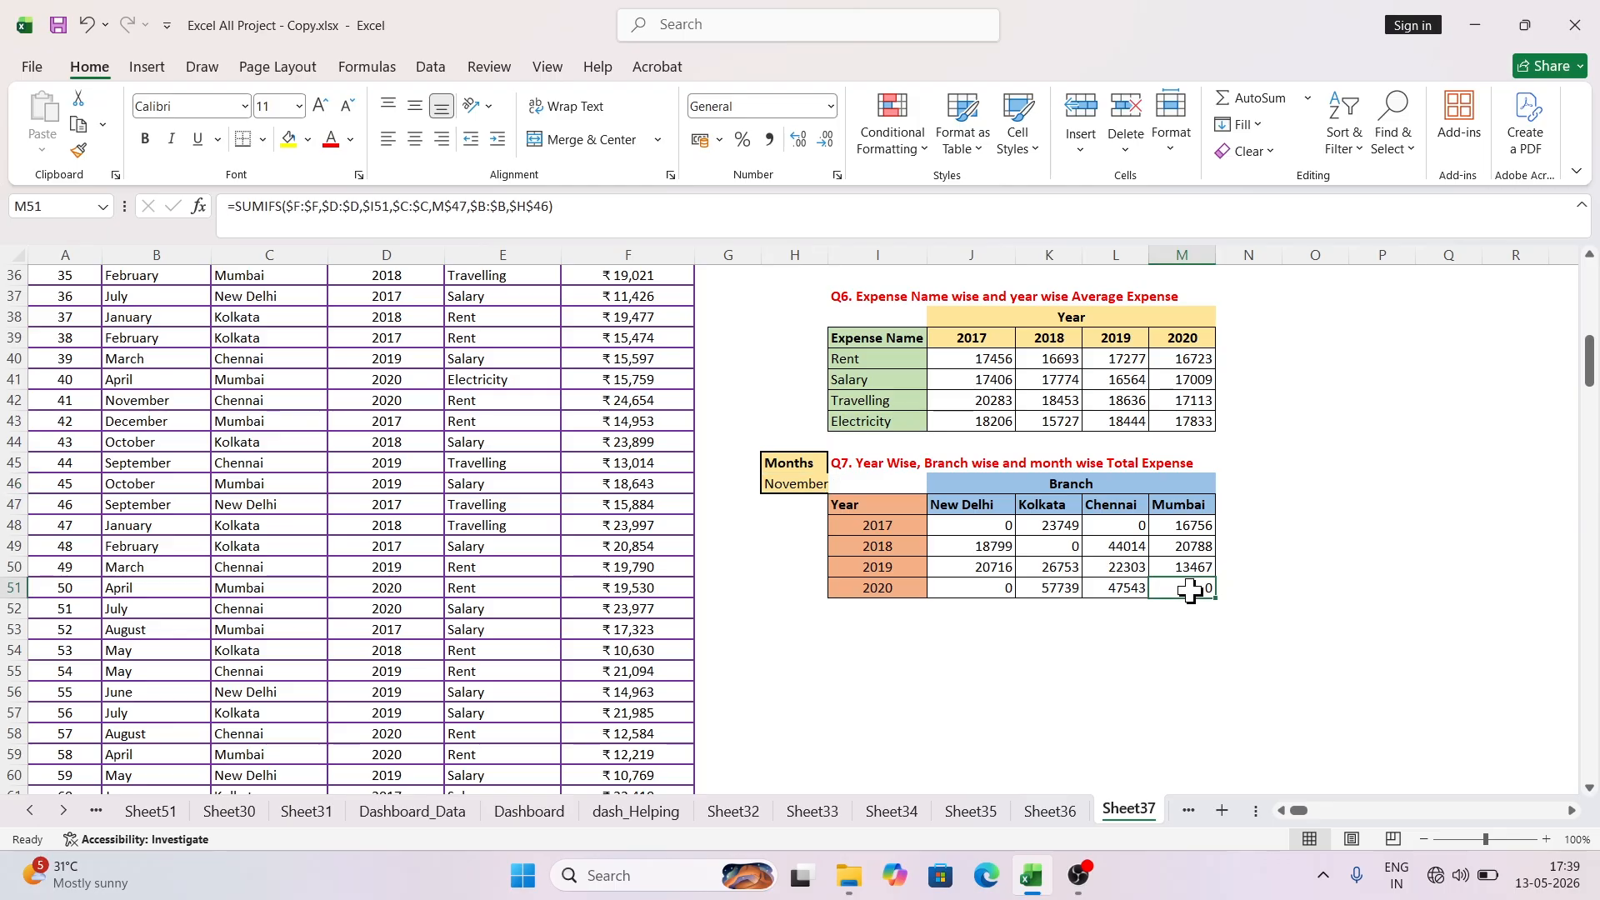
{"action": "left_click", "coordinate": [658, 217]}
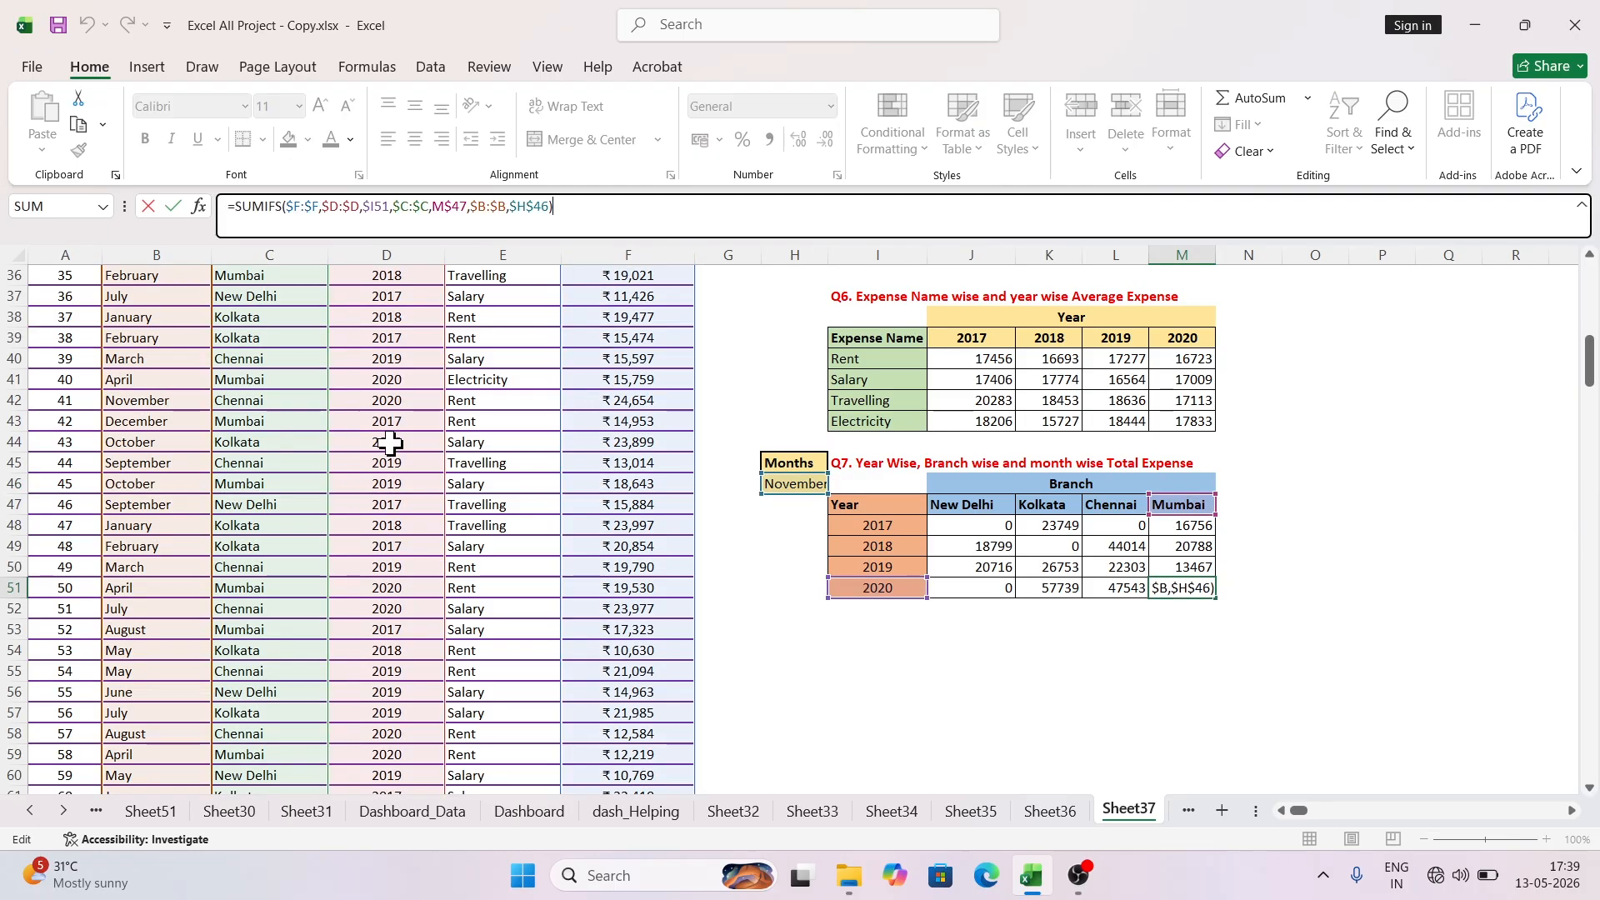
{"action": "scroll", "coordinate": [391, 442], "scroll_direction": "up", "scroll_amount": 12}
{"action": "scroll", "coordinate": [428, 459], "scroll_direction": "down", "scroll_amount": 14}
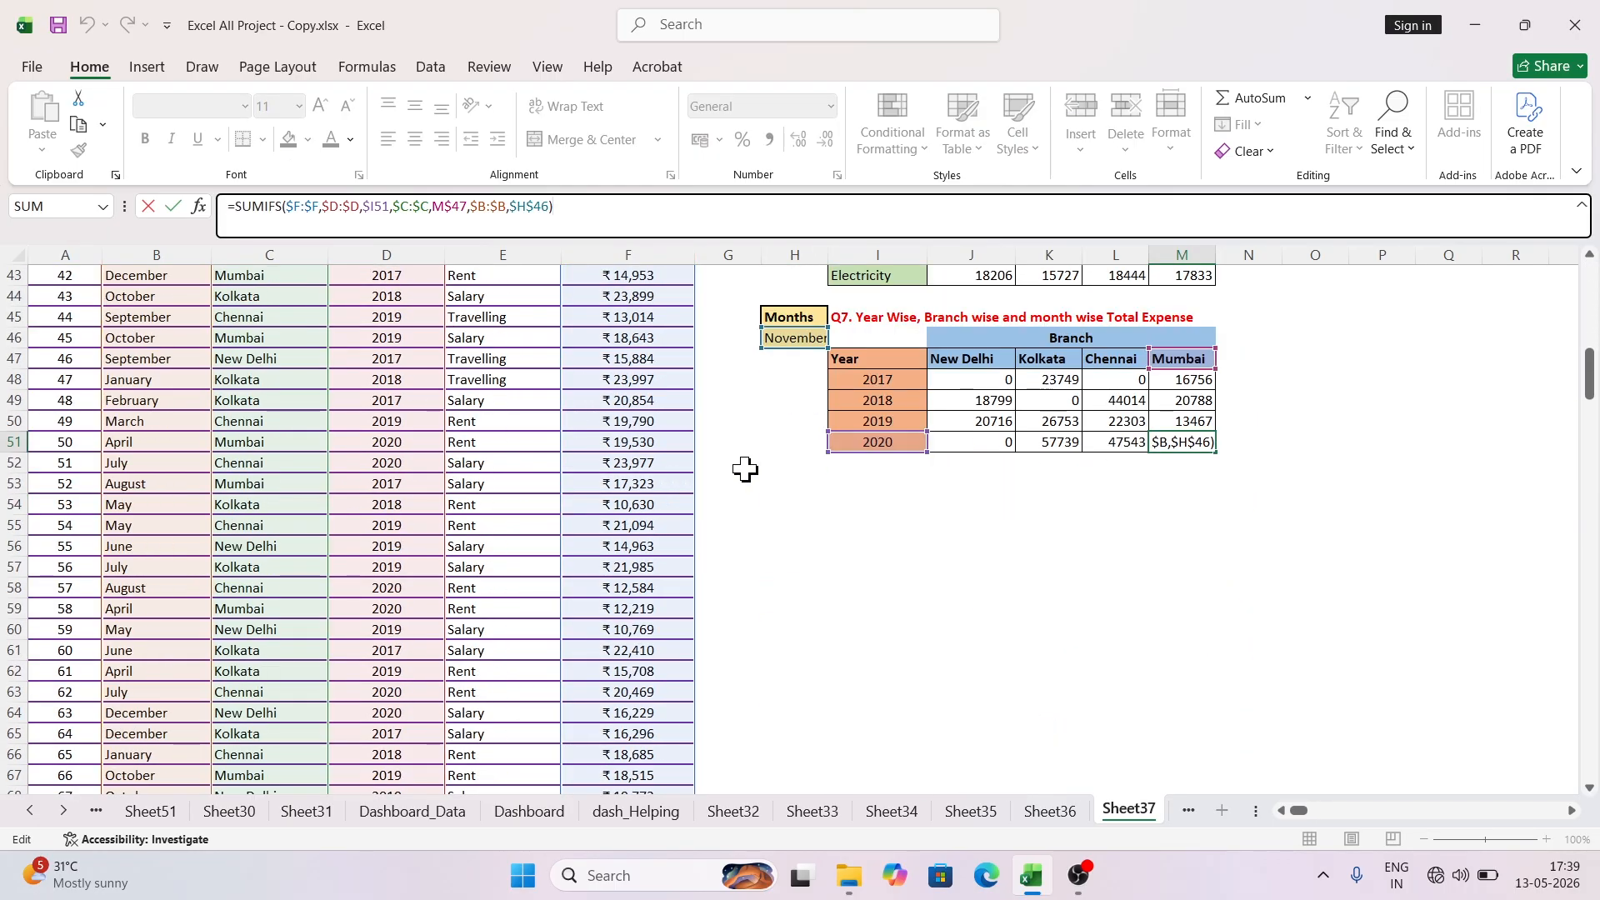
{"action": "scroll", "coordinate": [834, 434], "scroll_direction": "down", "scroll_amount": 1}
{"action": "scroll", "coordinate": [922, 397], "scroll_direction": "up", "scroll_amount": 2}
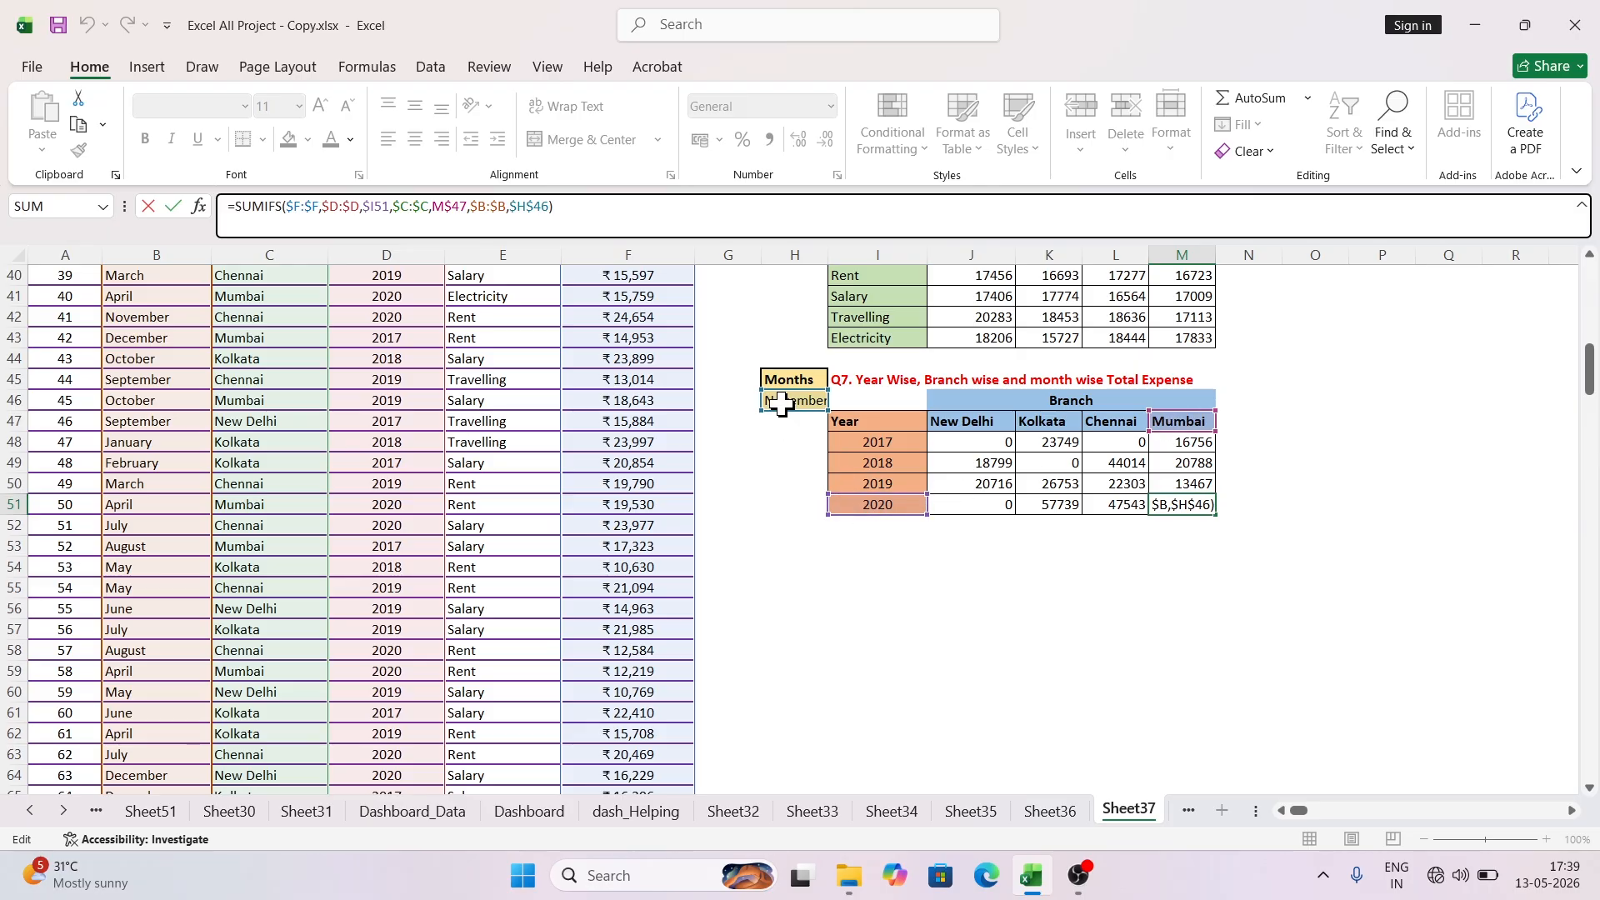
{"action": "key", "text": "Return"}
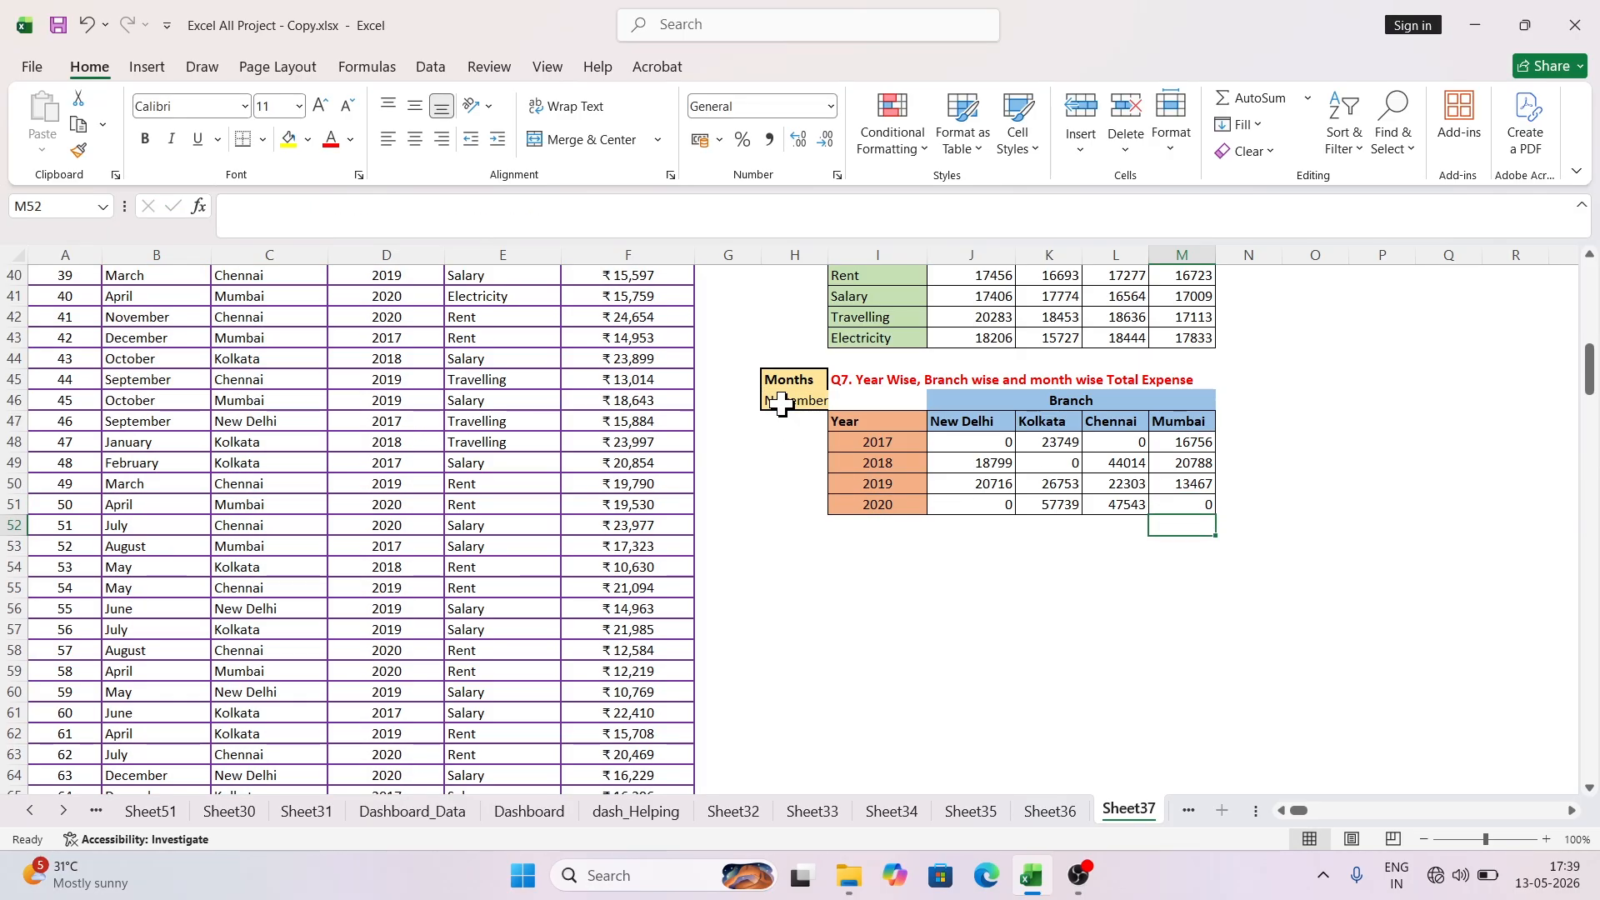